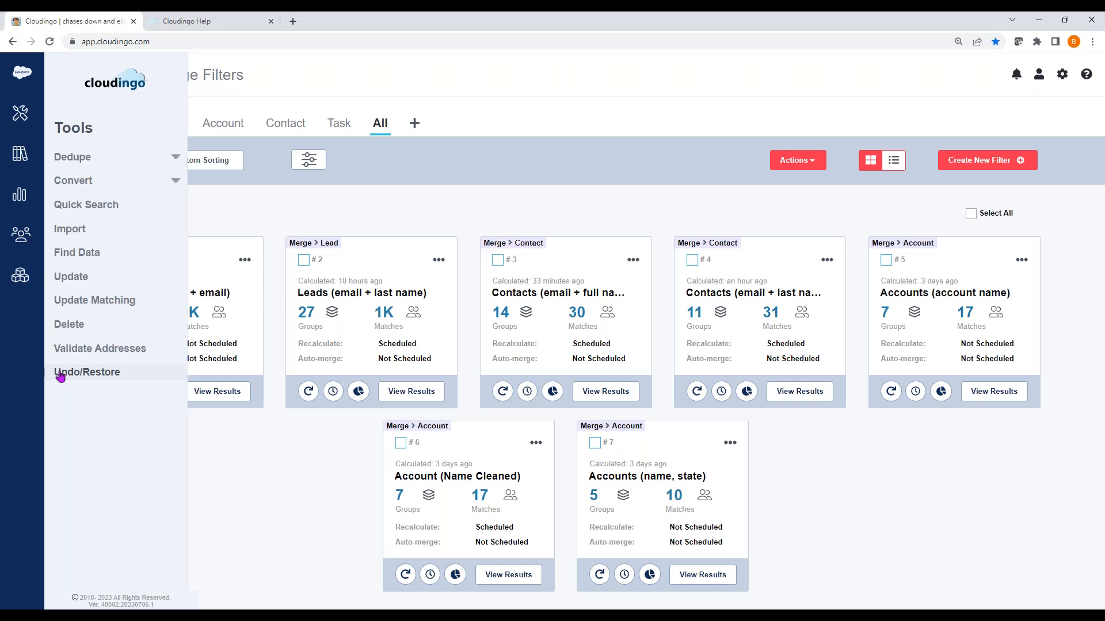
Open the dedupe merge filters and show only those for the Lead object
left_click(72, 160)
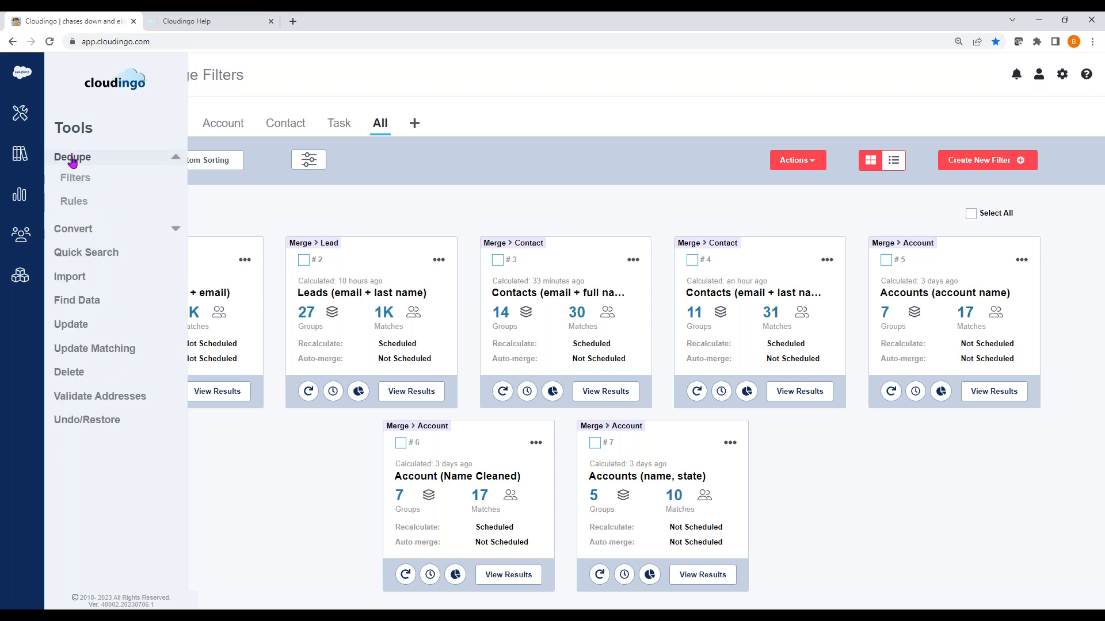
left_click(73, 178)
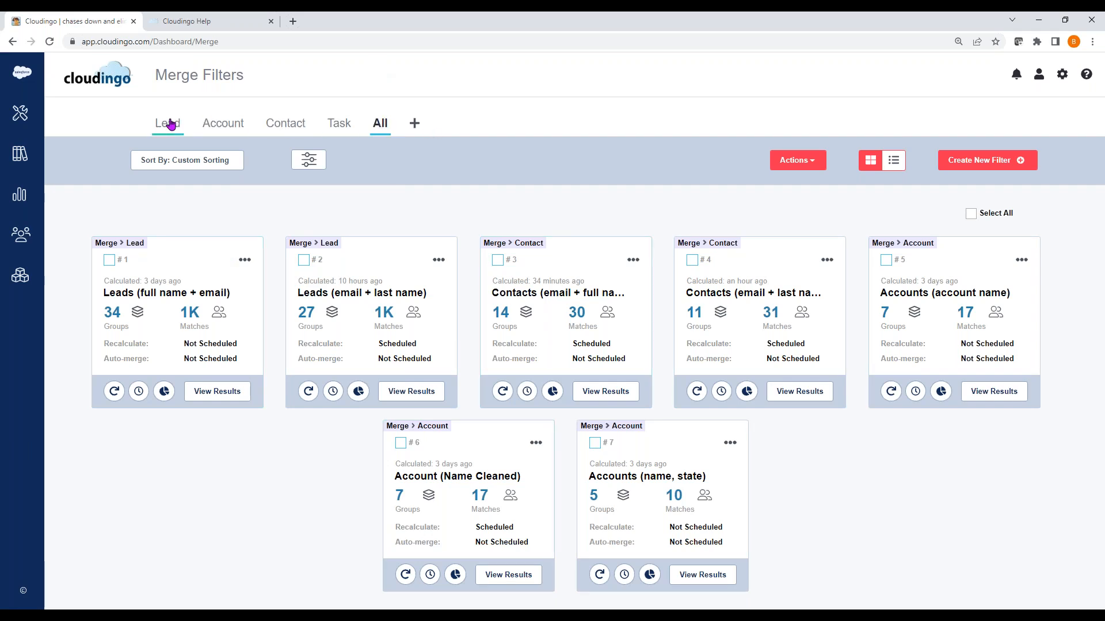
left_click(171, 124)
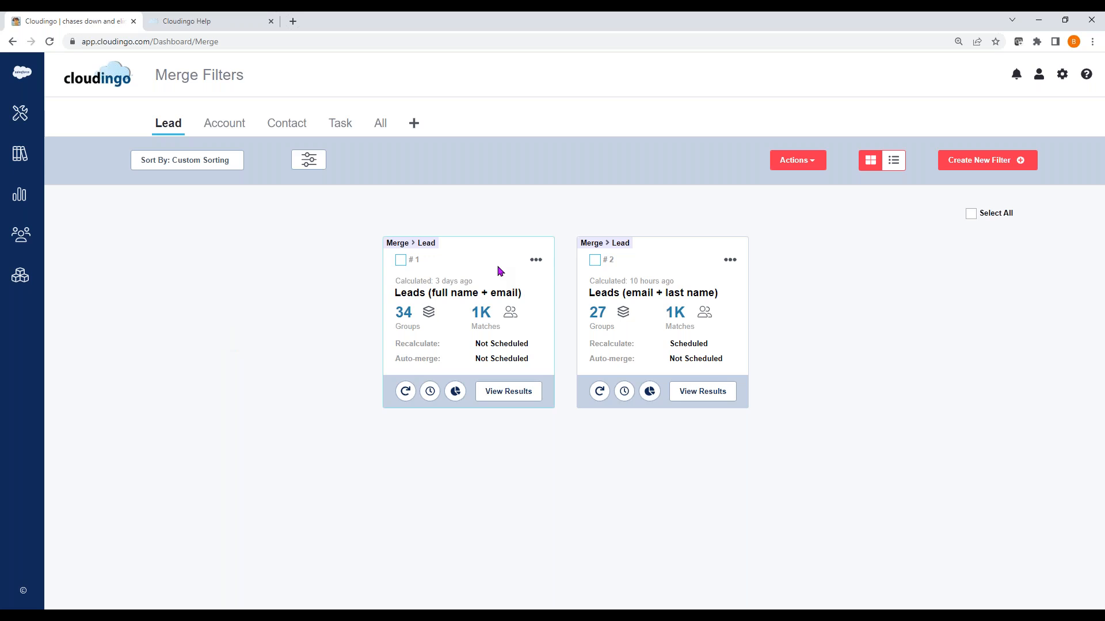
Make a copy of the "Leads (full name + email)" merge filter
left_click(535, 261)
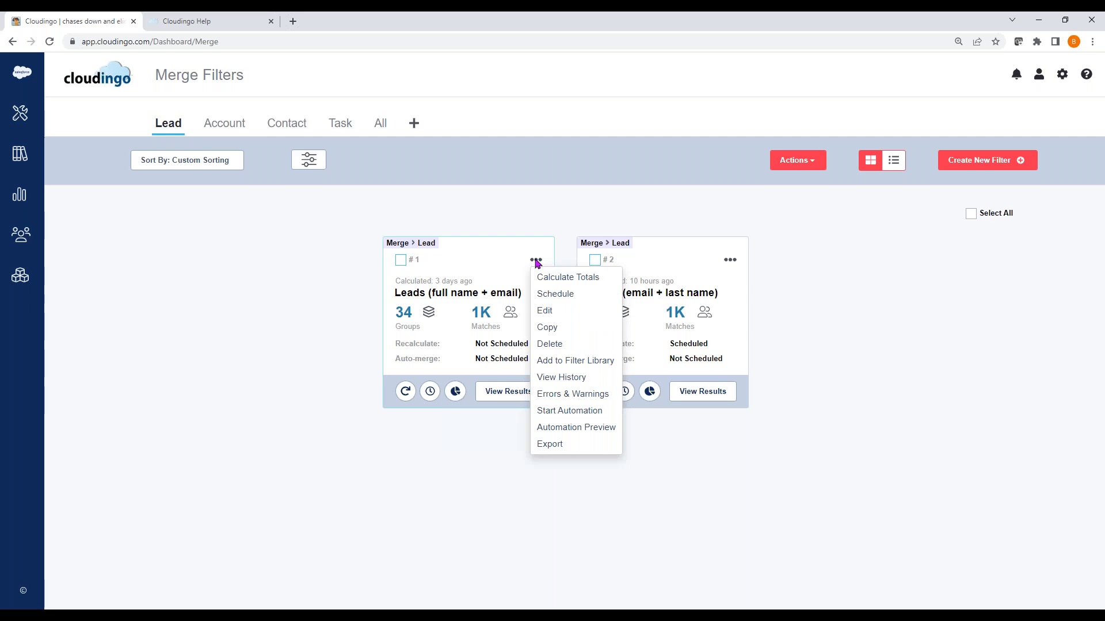
left_click(547, 327)
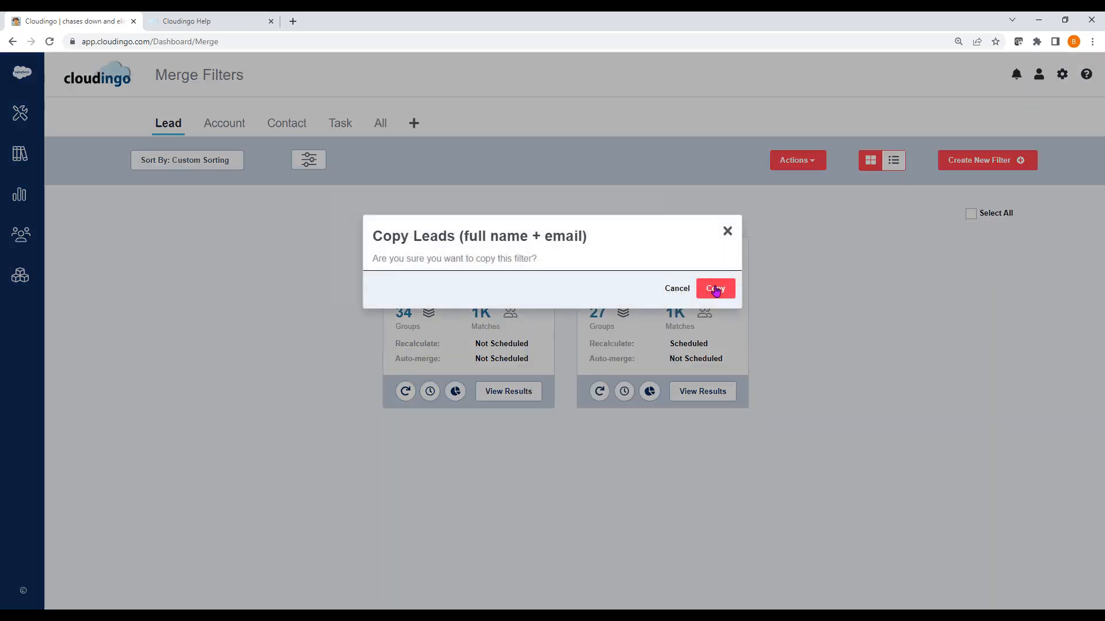
left_click(715, 289)
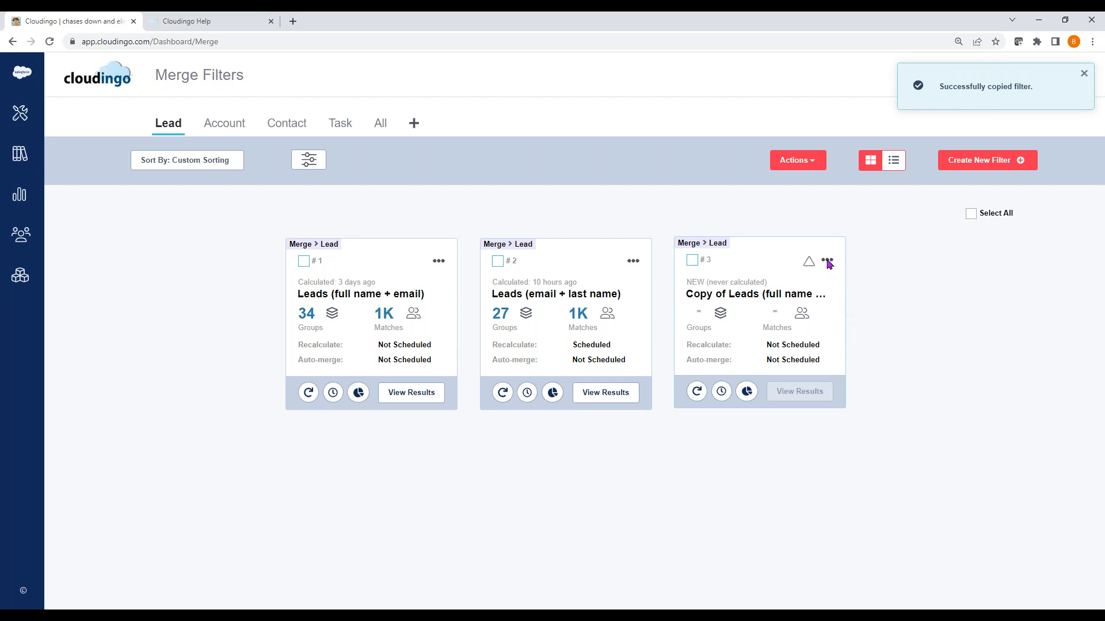
Edit the copied lead filter, renaming it "NA Leads (full name + email)", and continue to its matching fields
left_click(828, 262)
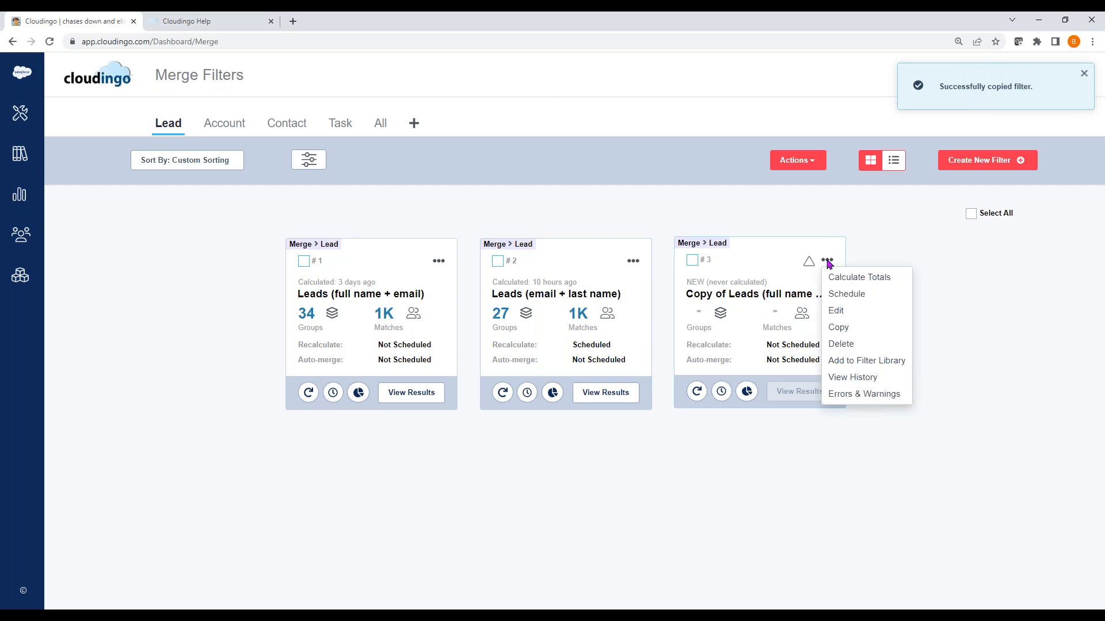
left_click(833, 310)
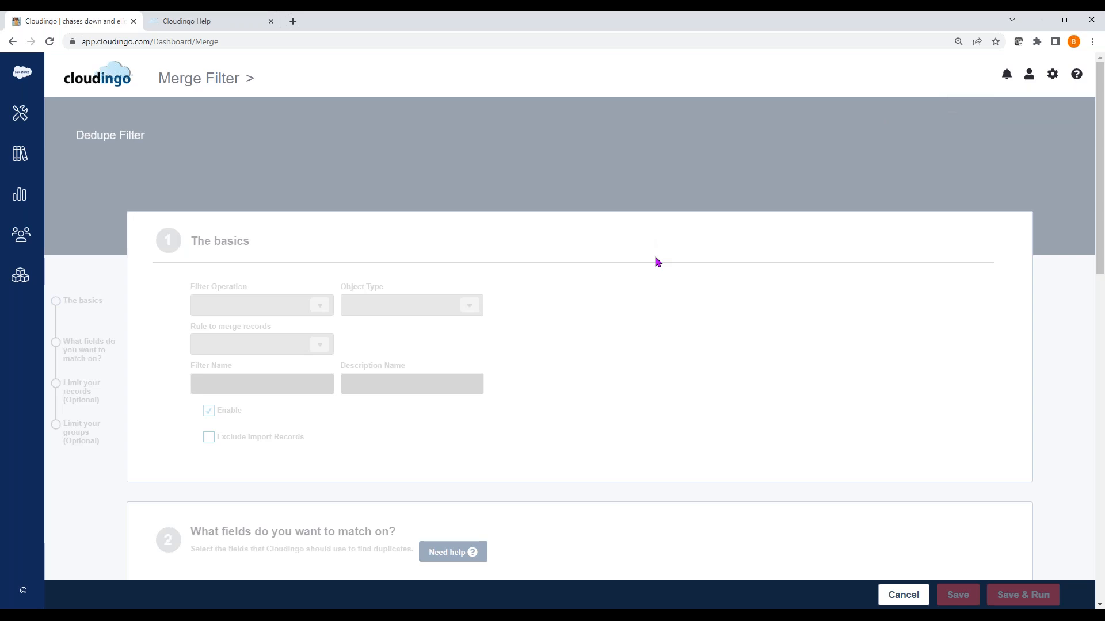
scroll(658, 262, "down", 2)
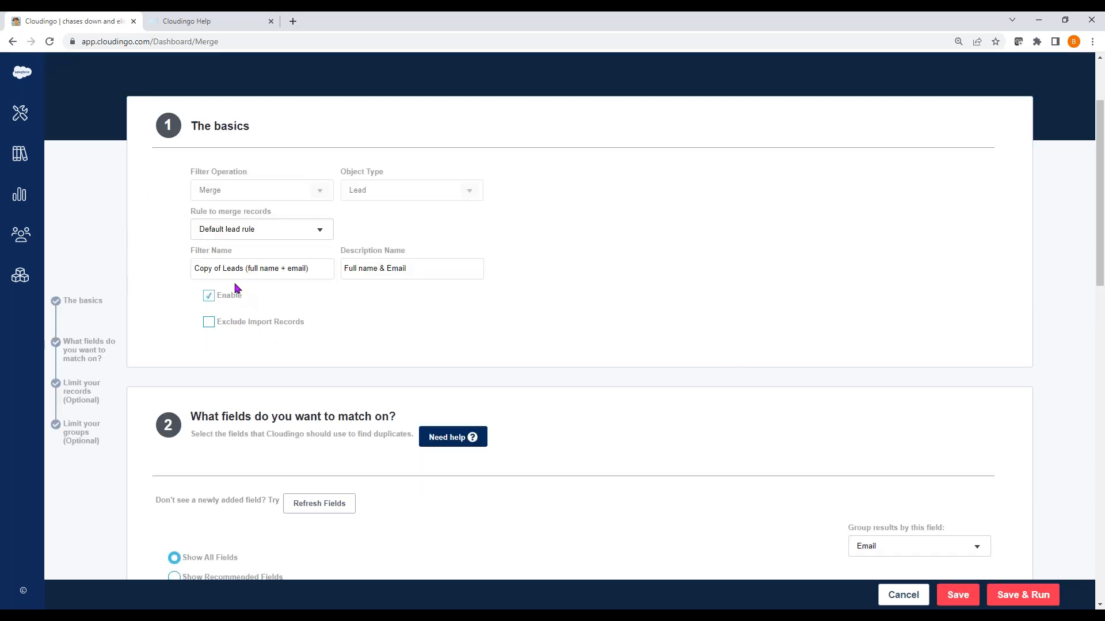
left_click(223, 268)
left_click_drag(223, 268, 135, 266)
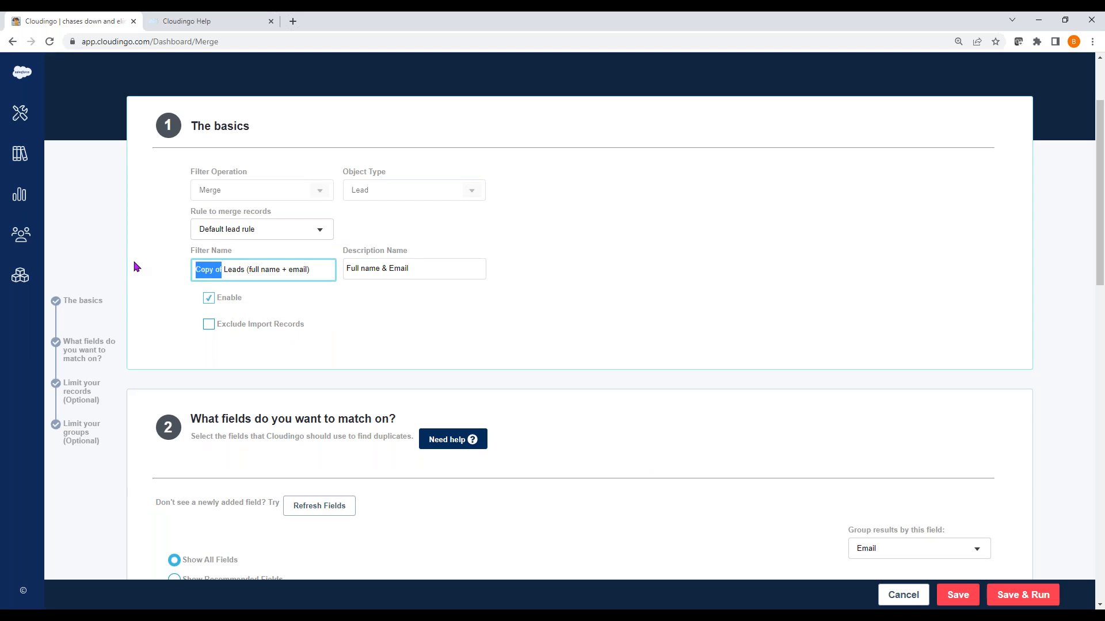
key("BackSpace")
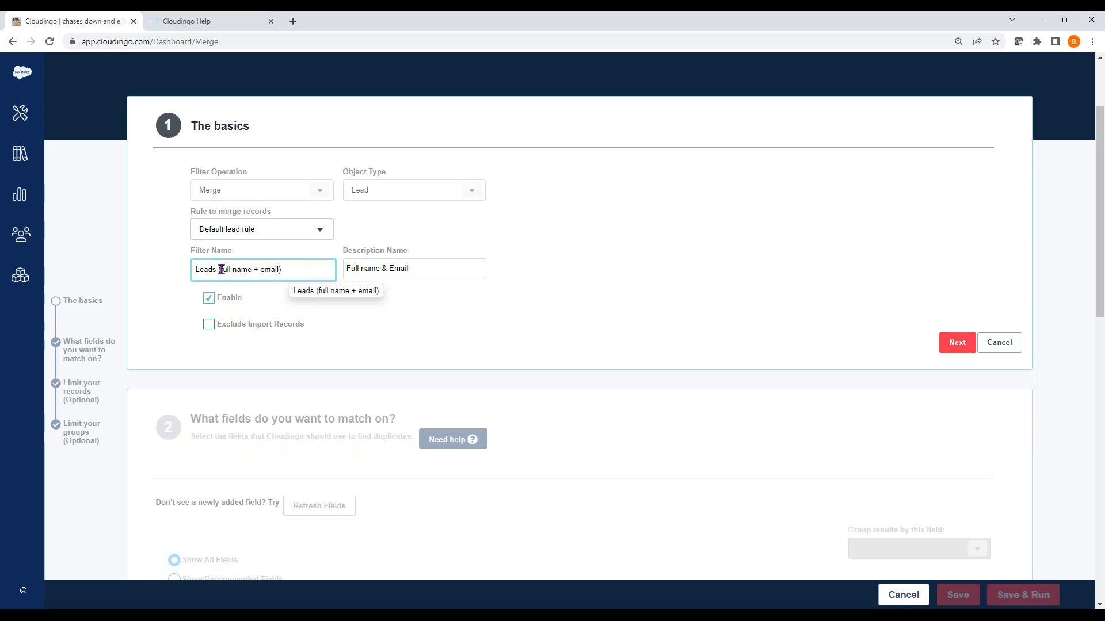
type("NA")
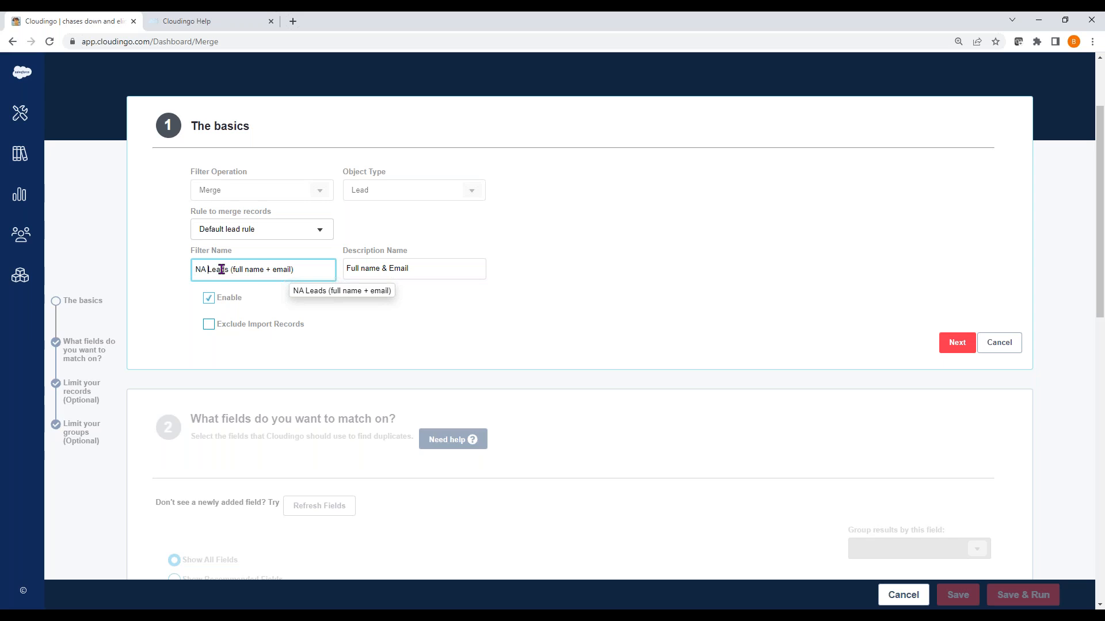
left_click(965, 345)
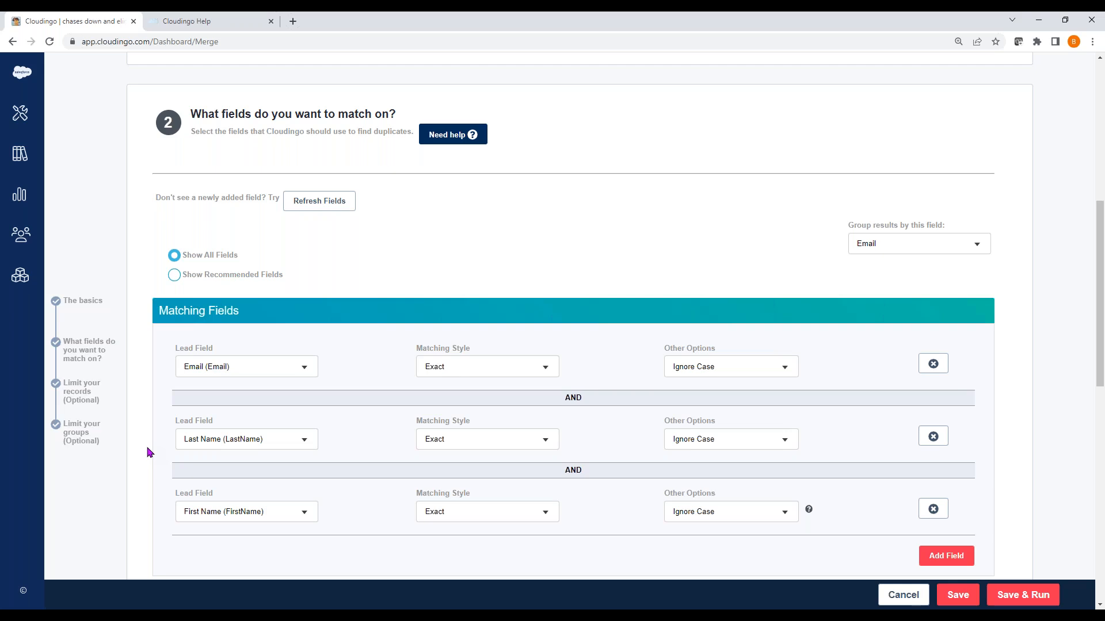
Remove the Email matching field and add Company (Company) as a matching field
left_click(932, 365)
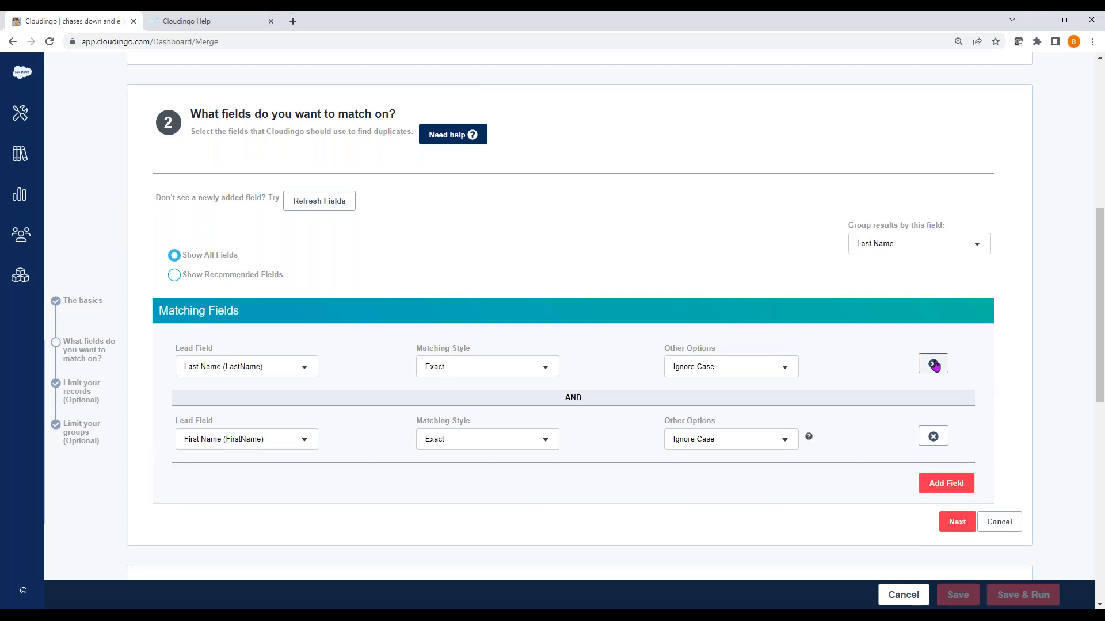
left_click(940, 490)
left_click(252, 511)
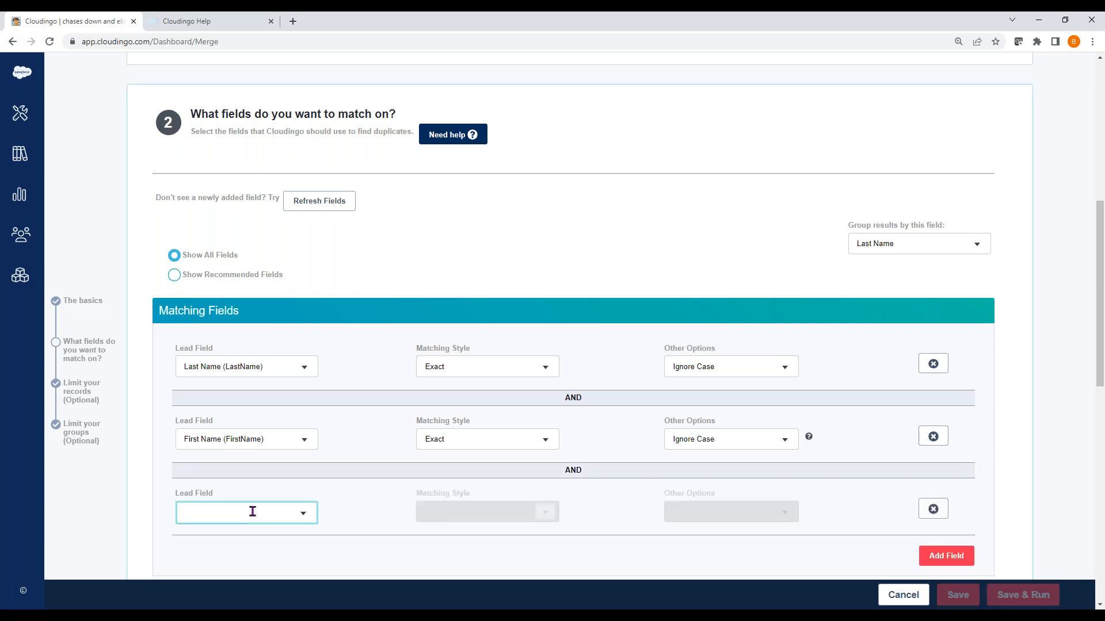
type("comp")
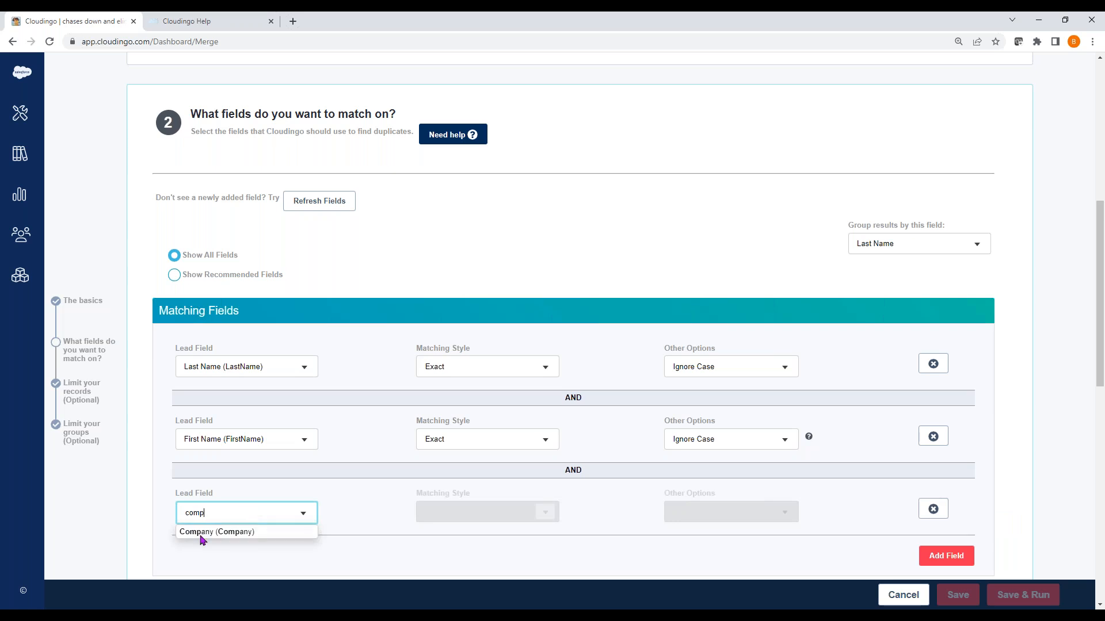
left_click(200, 533)
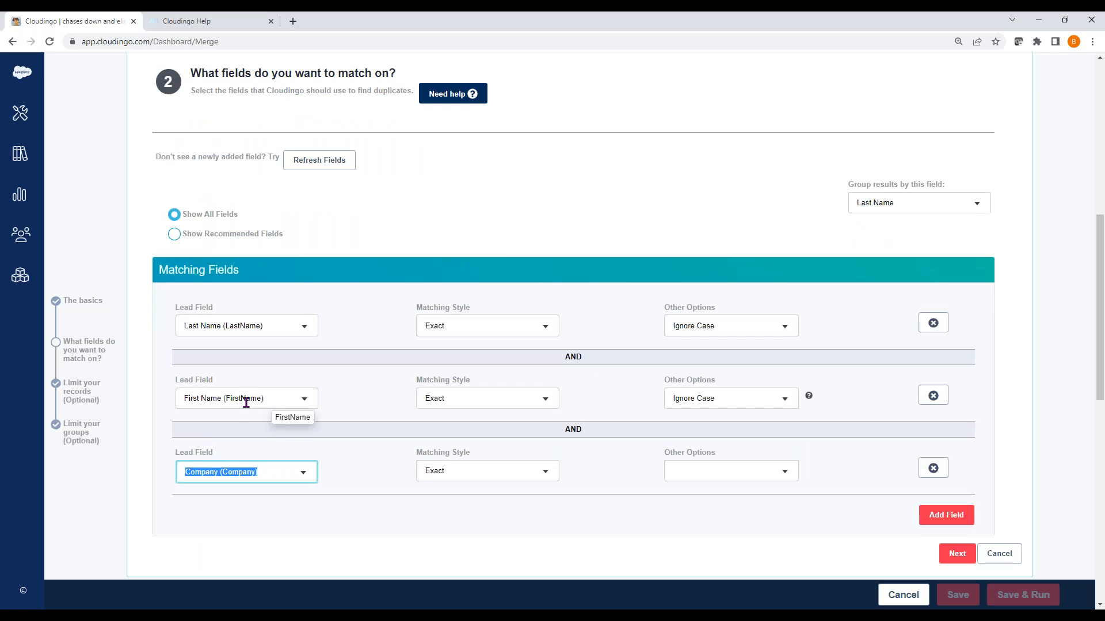
left_click(344, 468)
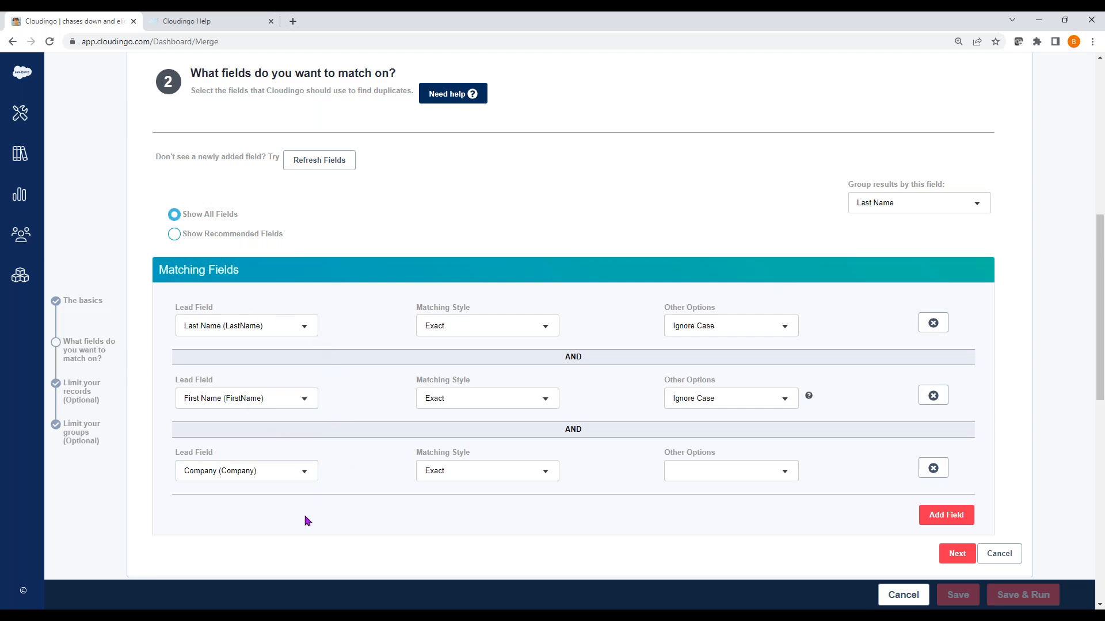
Set the Last Name field's matching style to Letters Only with the Ignore Case option
left_click(544, 327)
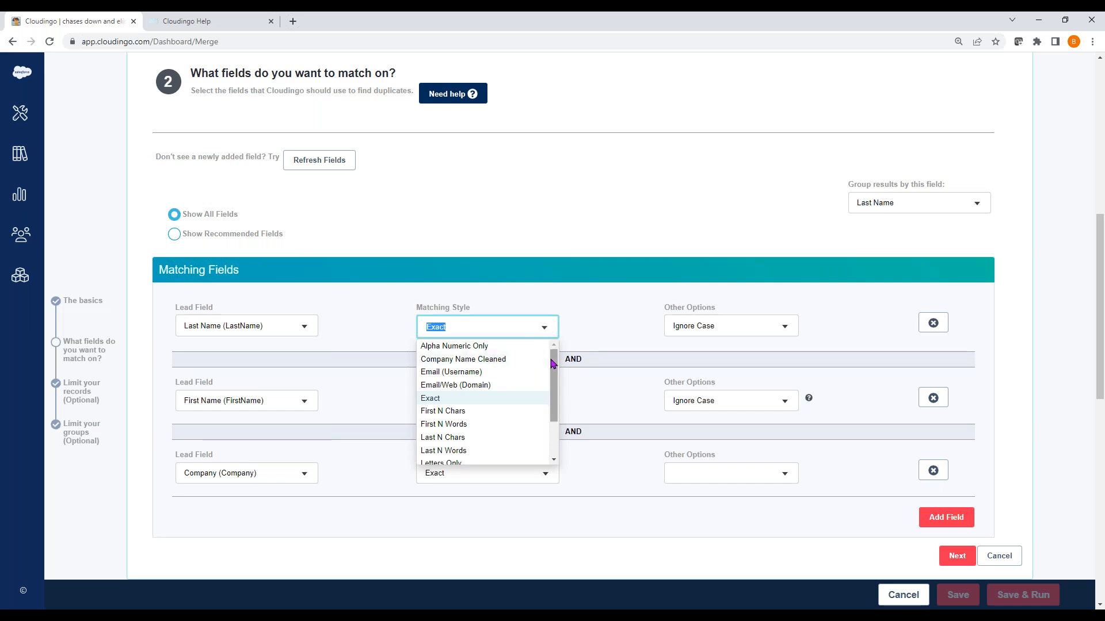
left_click_drag(556, 364, 537, 389)
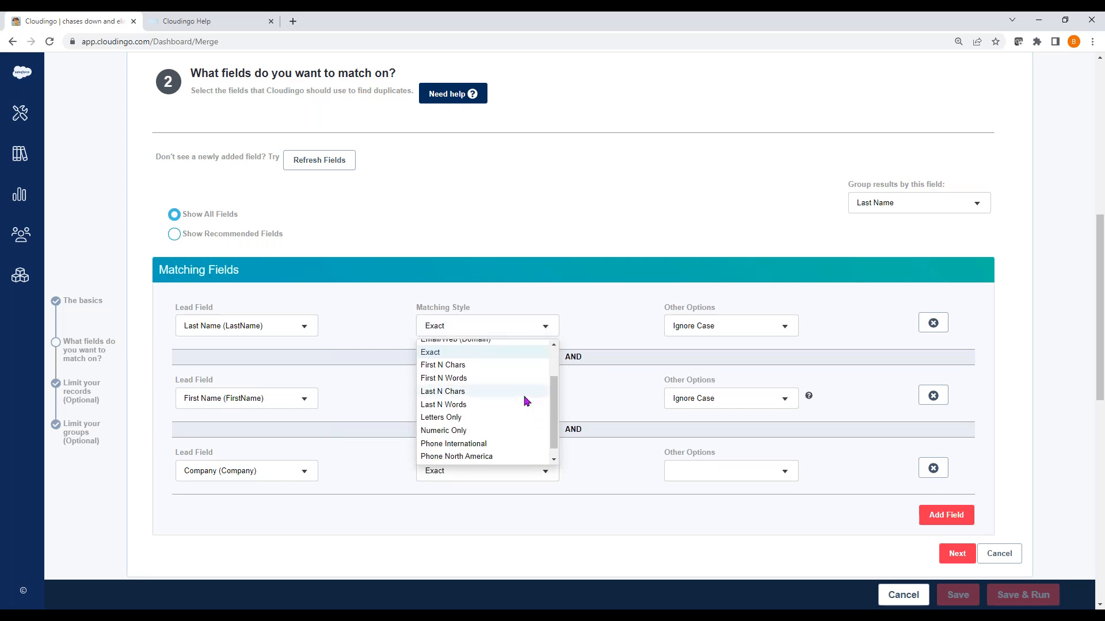
left_click(458, 419)
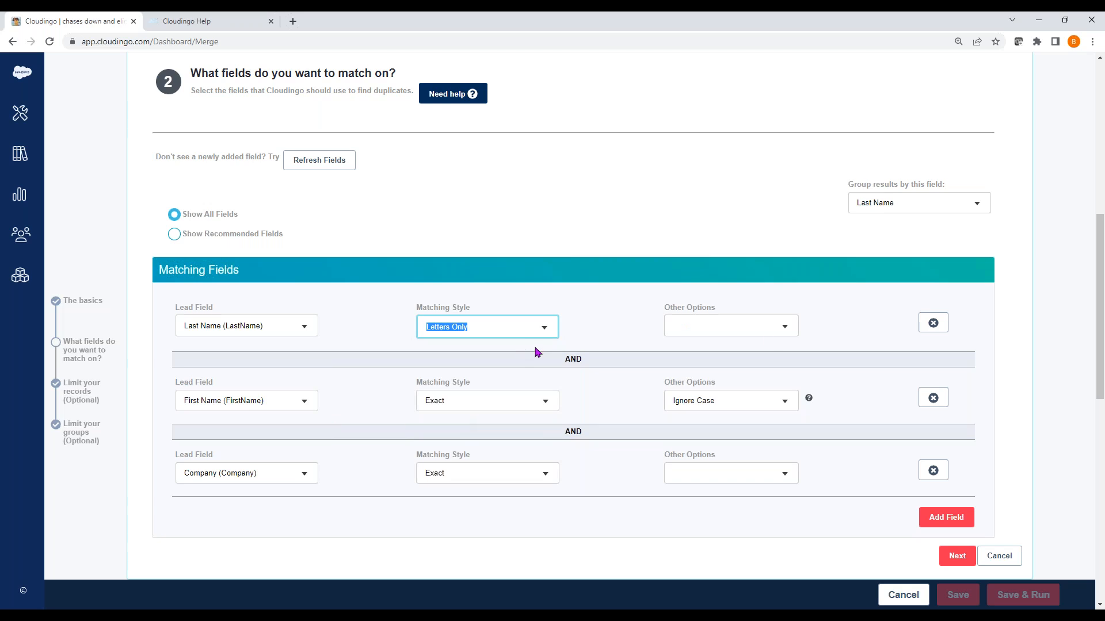
left_click(768, 329)
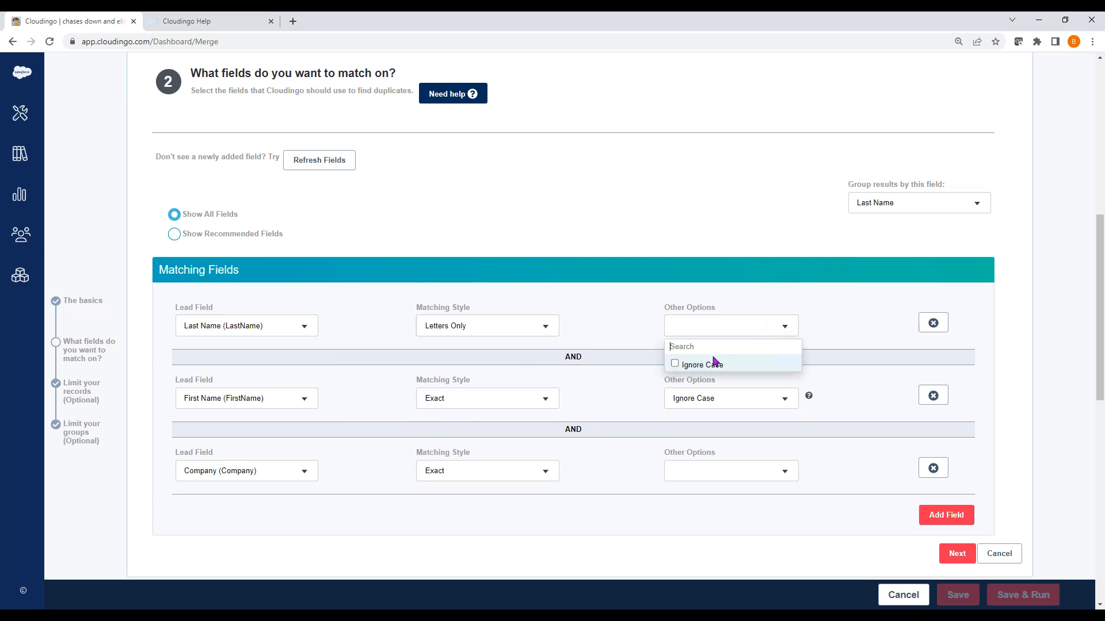
left_click(703, 366)
left_click(703, 368)
left_click(703, 369)
left_click(600, 333)
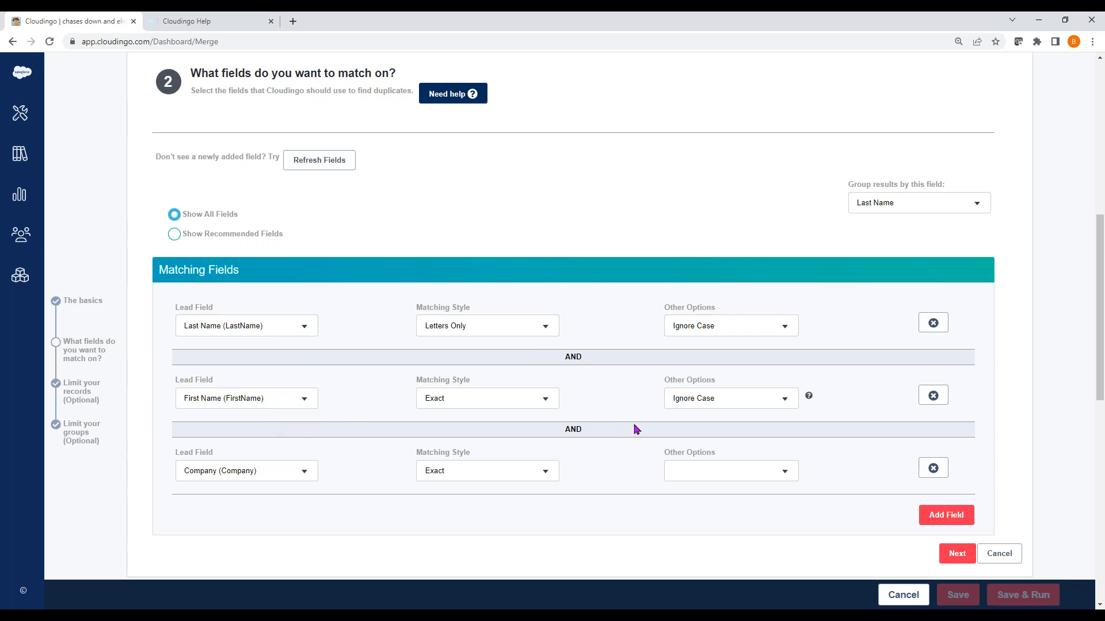
Turn on Enable Synonym Matching for the First Name matching field
left_click(784, 403)
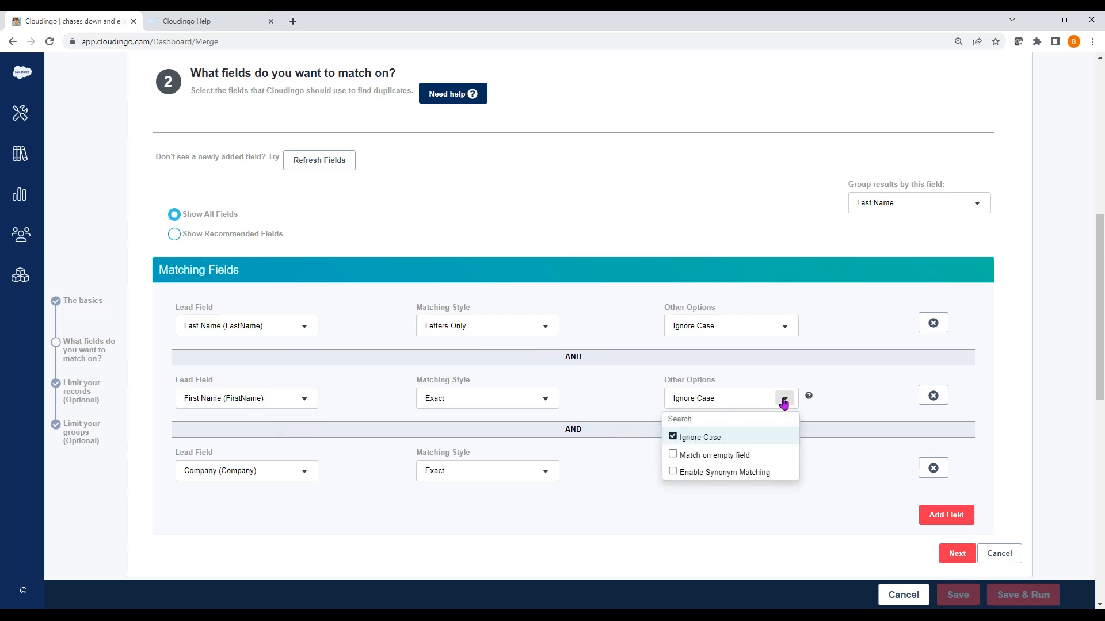
left_click(688, 475)
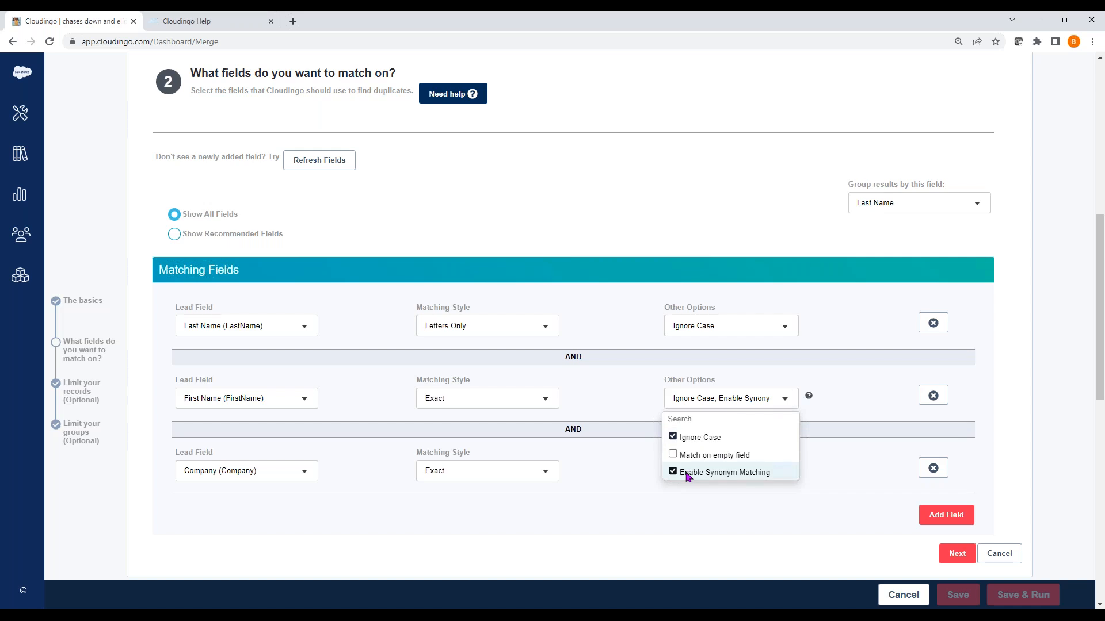
left_click(669, 205)
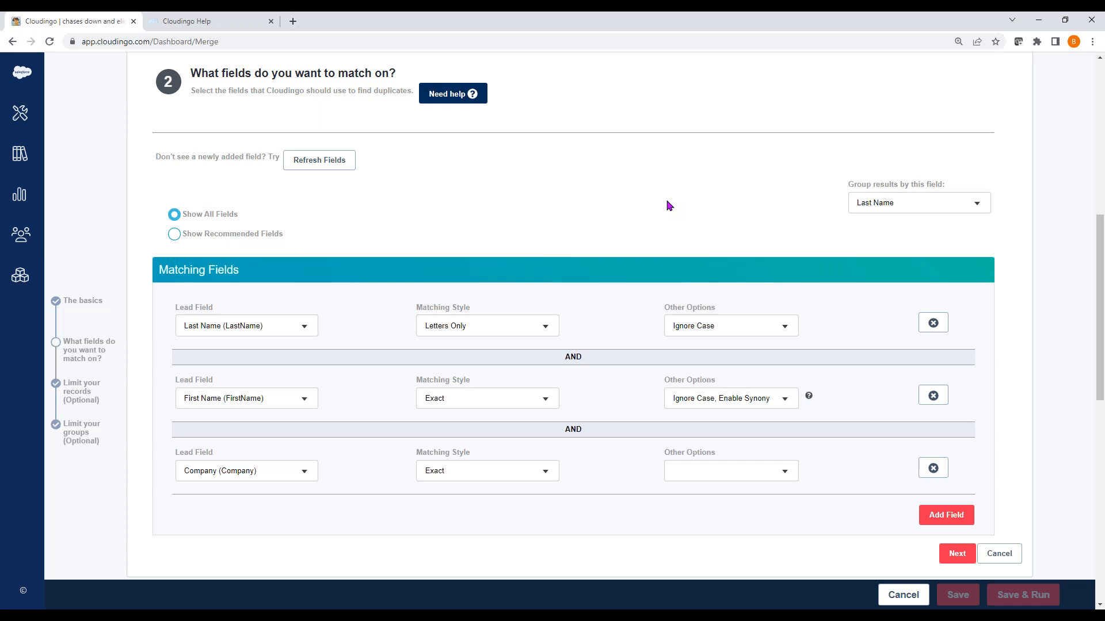
left_click(19, 157)
Set the Company field's matching style to Company Name Cleaned, with Ignore Case and Remove all spaces enabled
left_click(547, 474)
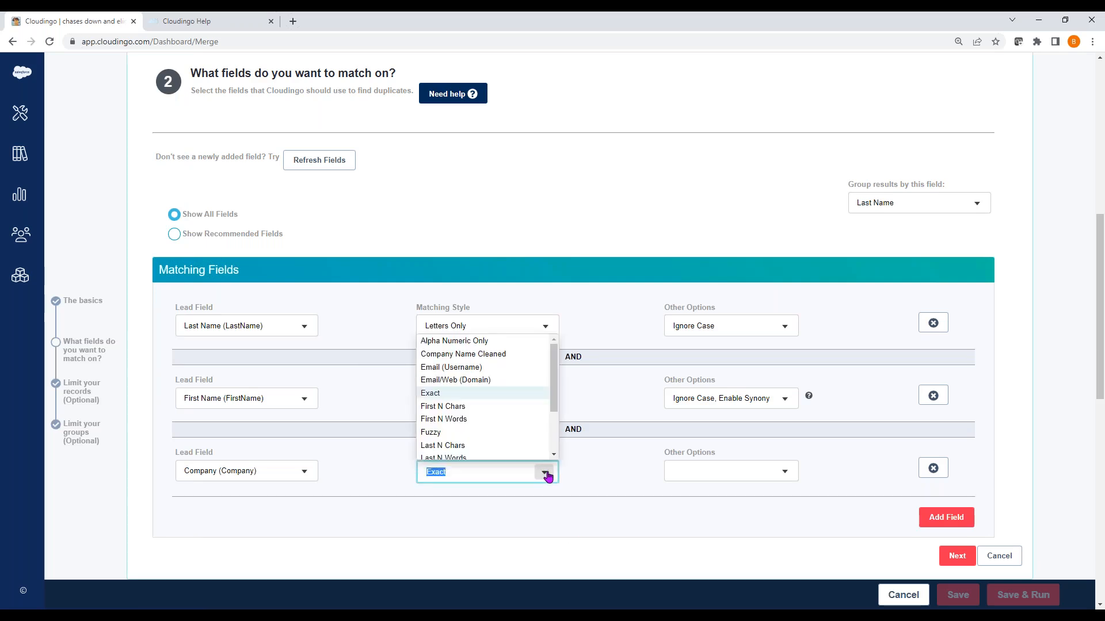
left_click(460, 356)
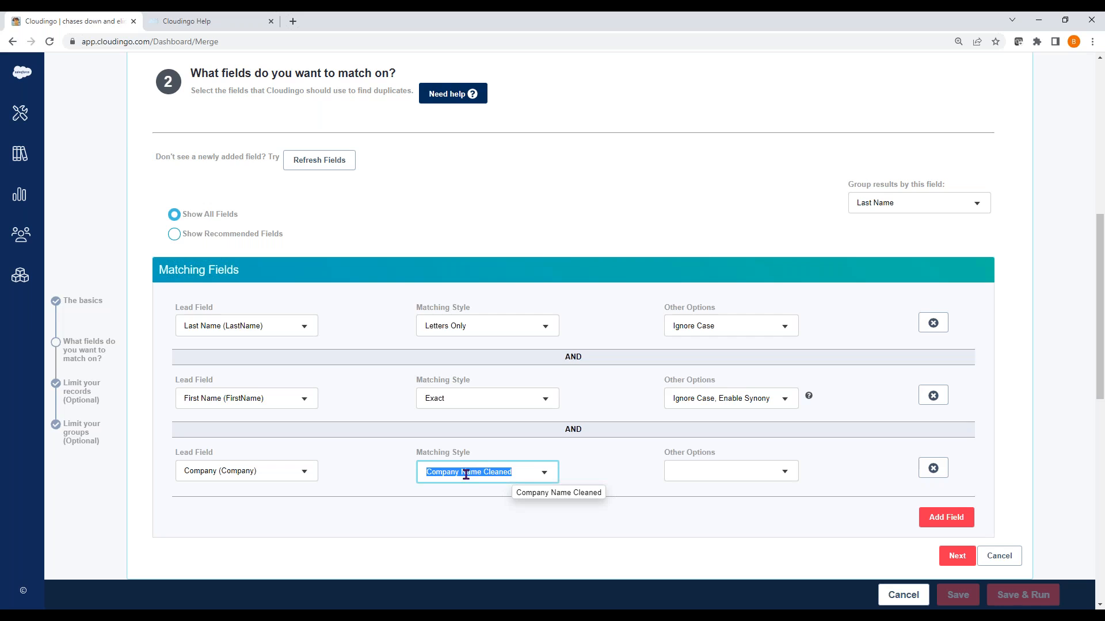
left_click(784, 472)
left_click(675, 509)
left_click(675, 546)
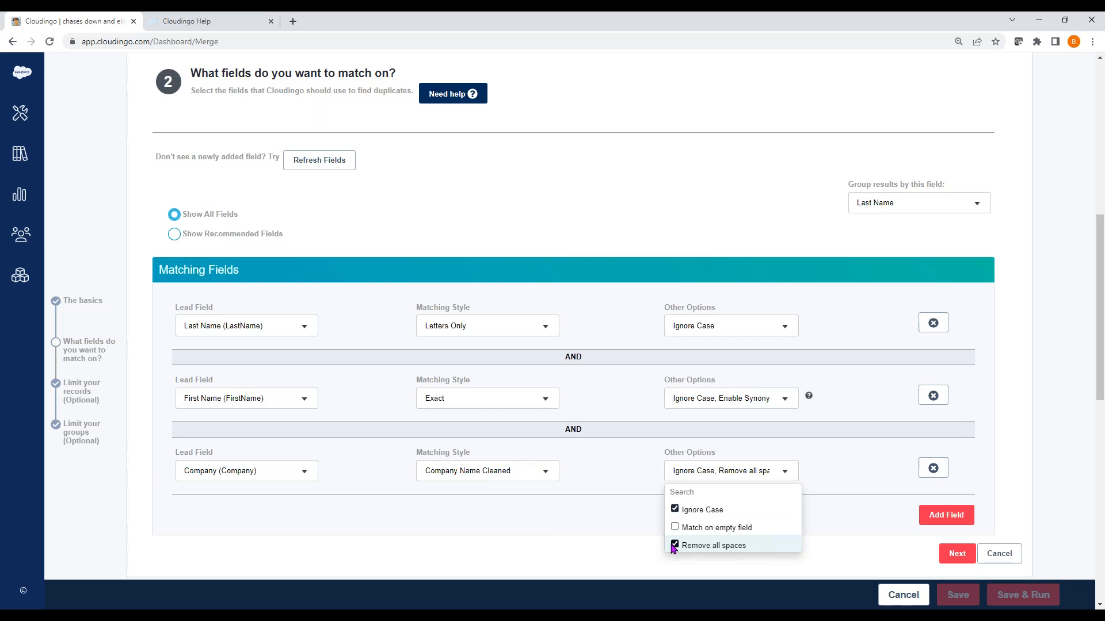
left_click(606, 506)
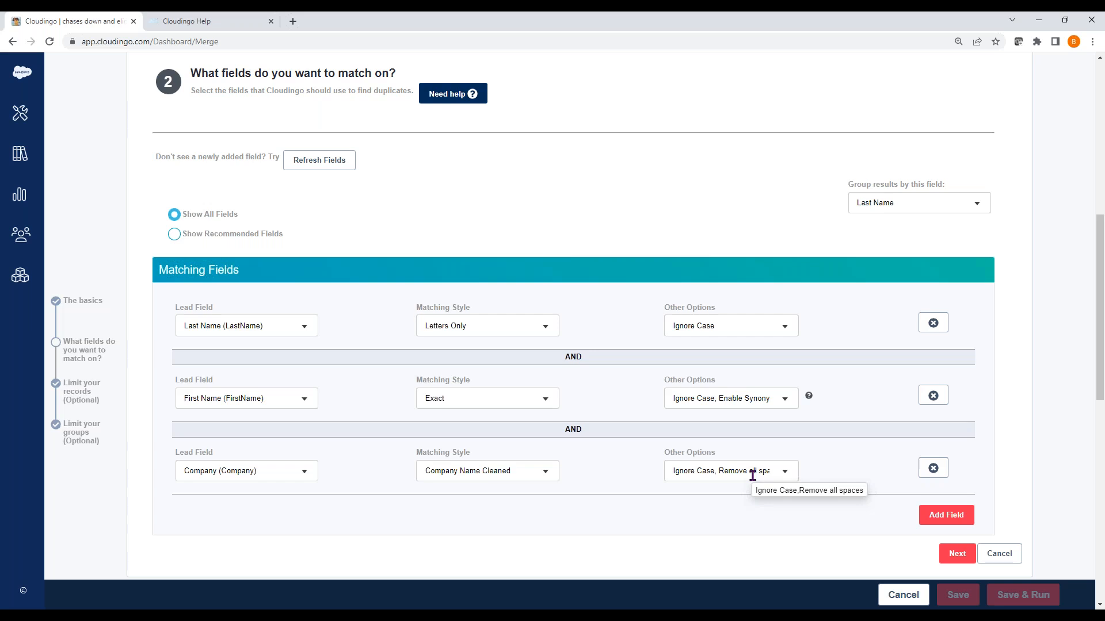
Add Street (Street) as a fourth matching field and set its matching style to Fuzzy
left_click(933, 521)
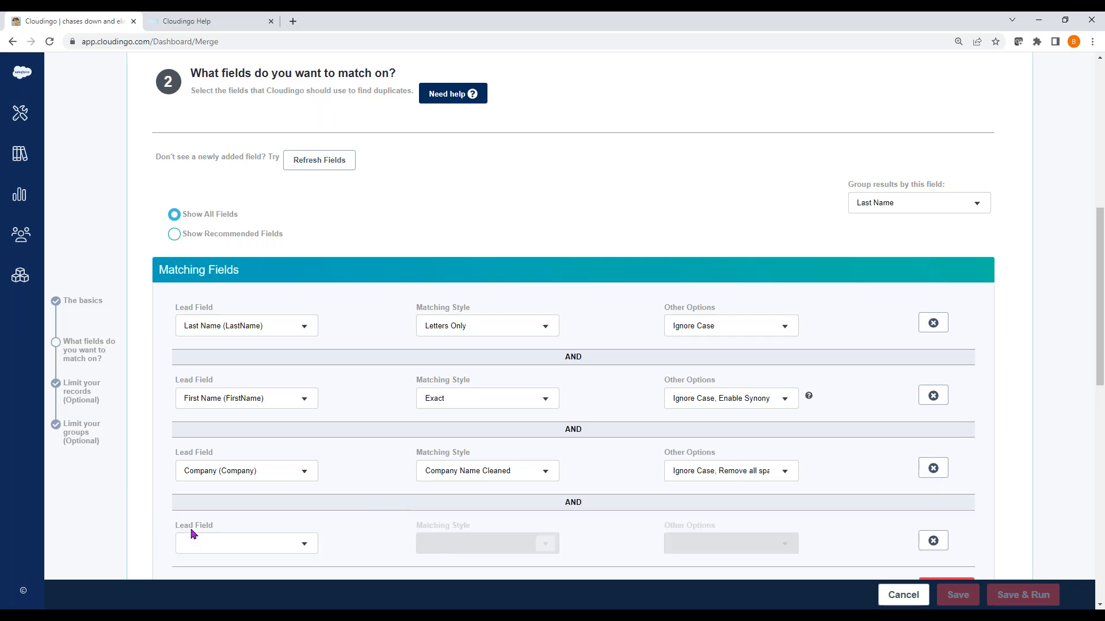
left_click(201, 539)
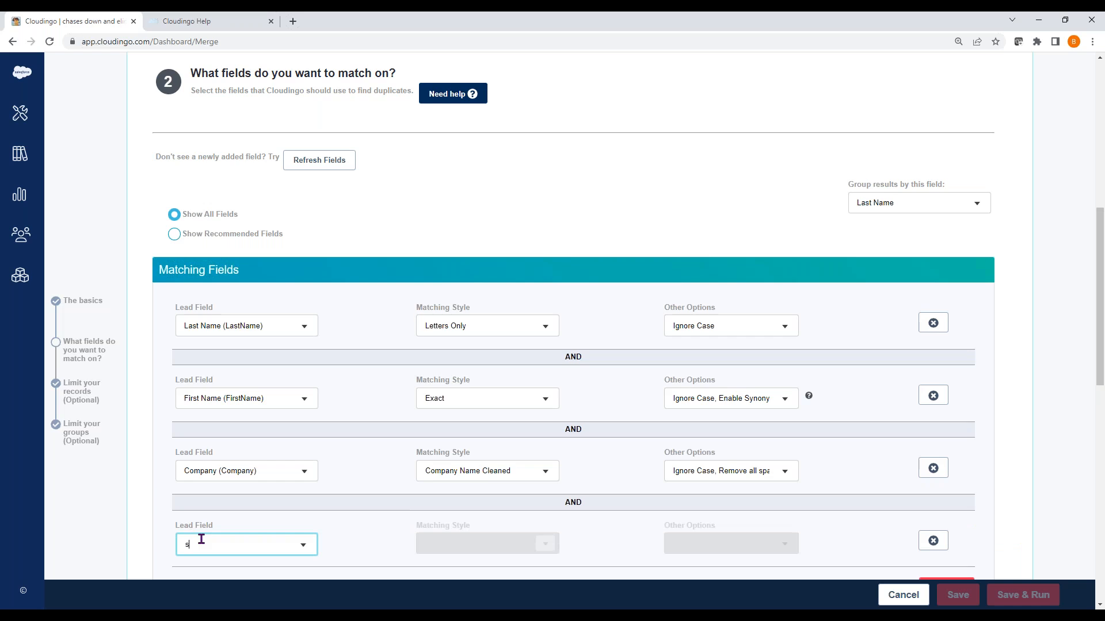
type("stre")
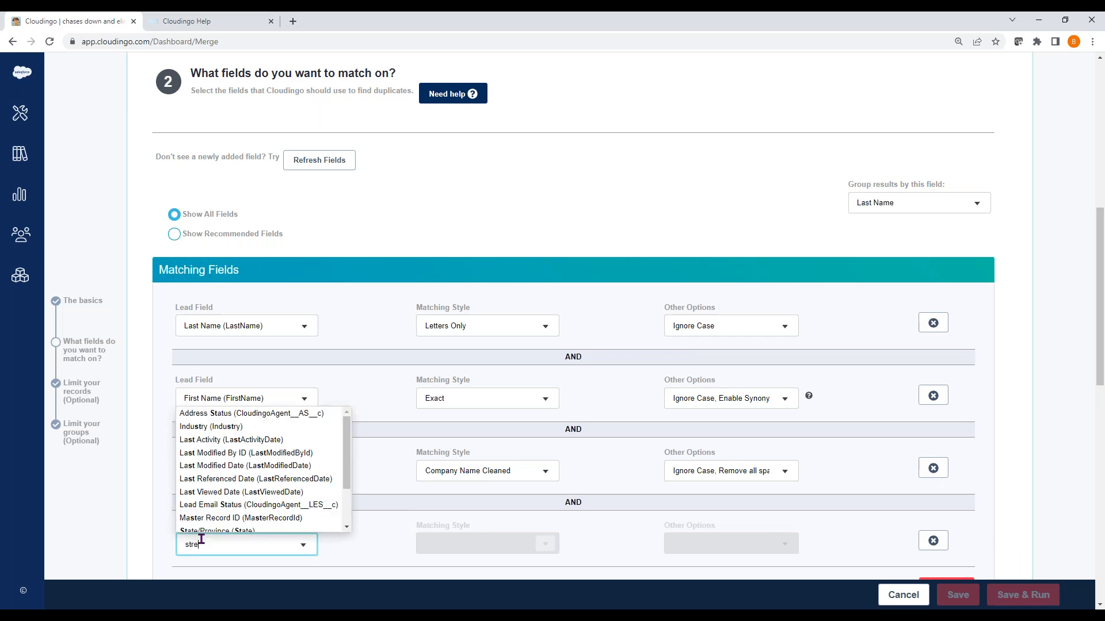
left_click(202, 577)
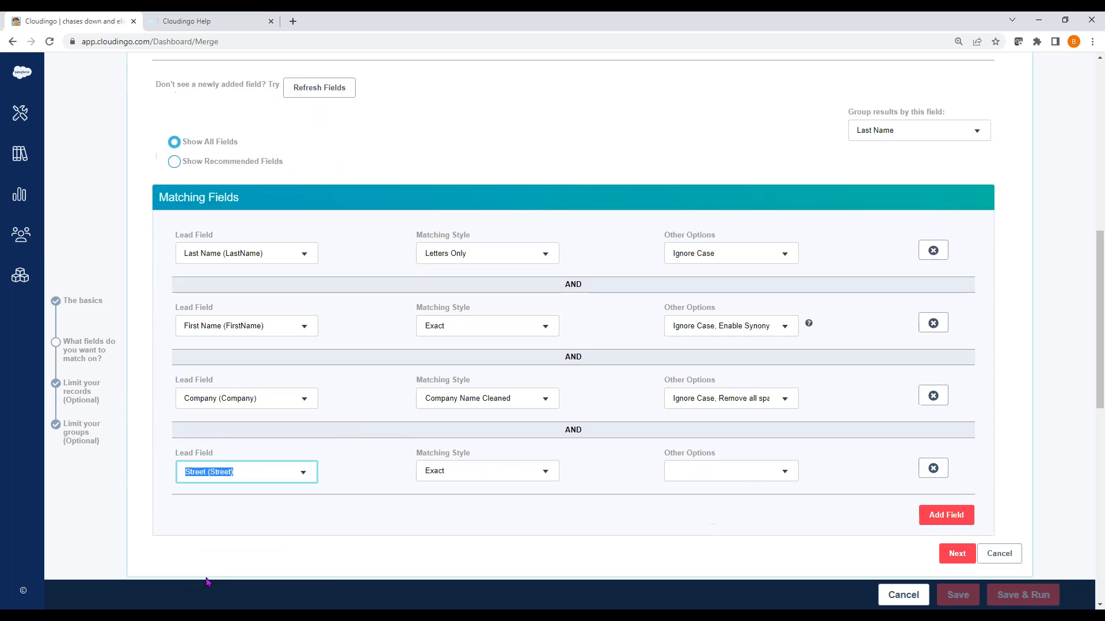
left_click(542, 481)
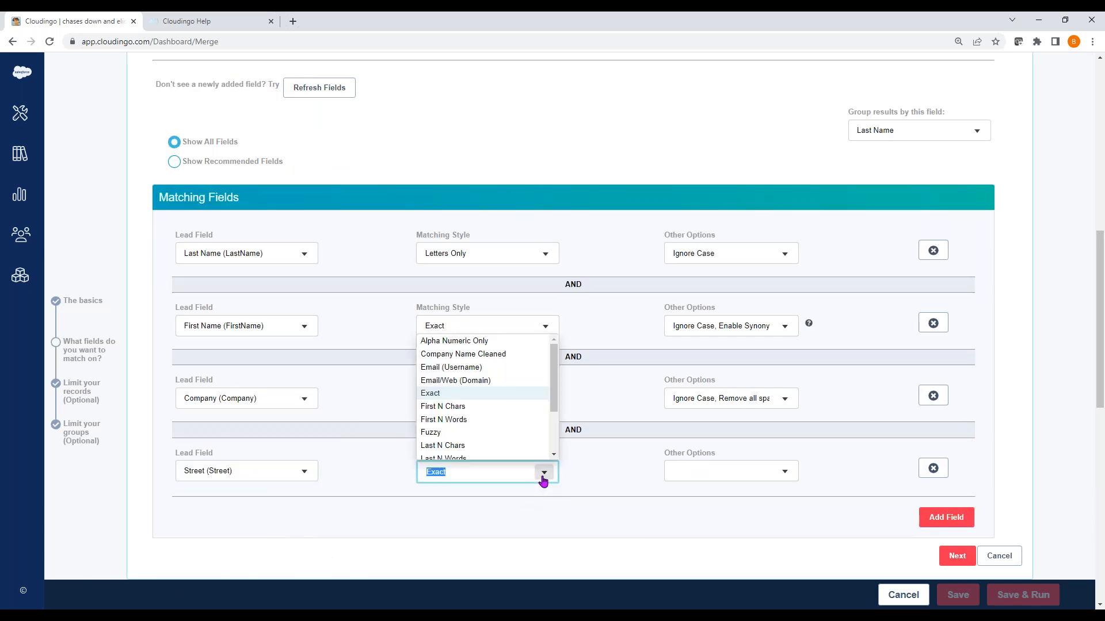
left_click(431, 433)
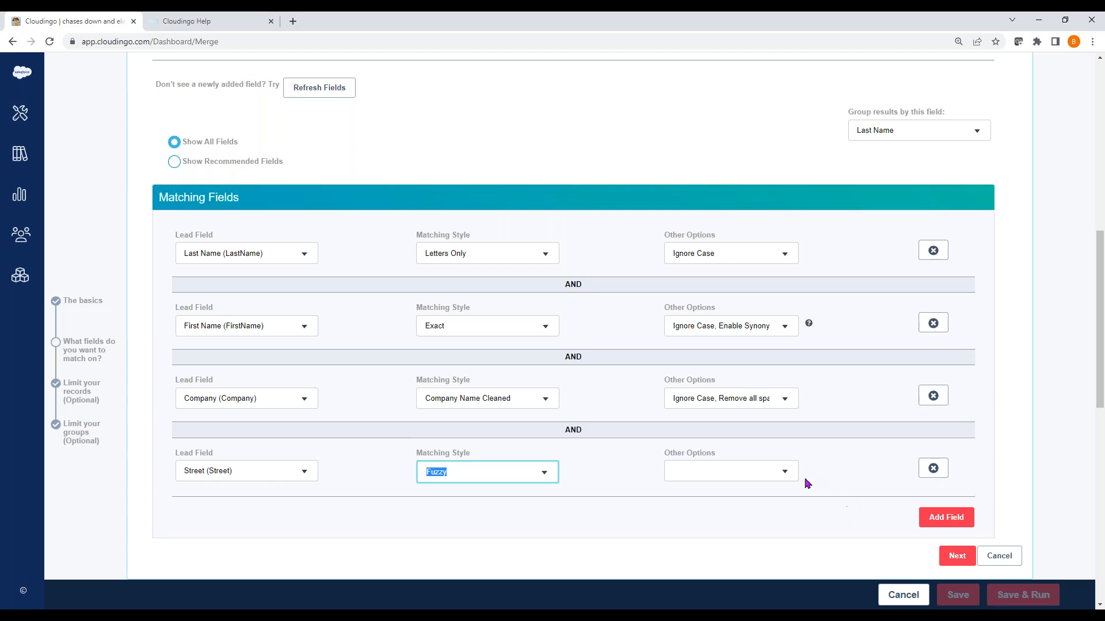
Enable the Ignore Case and Match on empty field options for the Street matching field
left_click(784, 471)
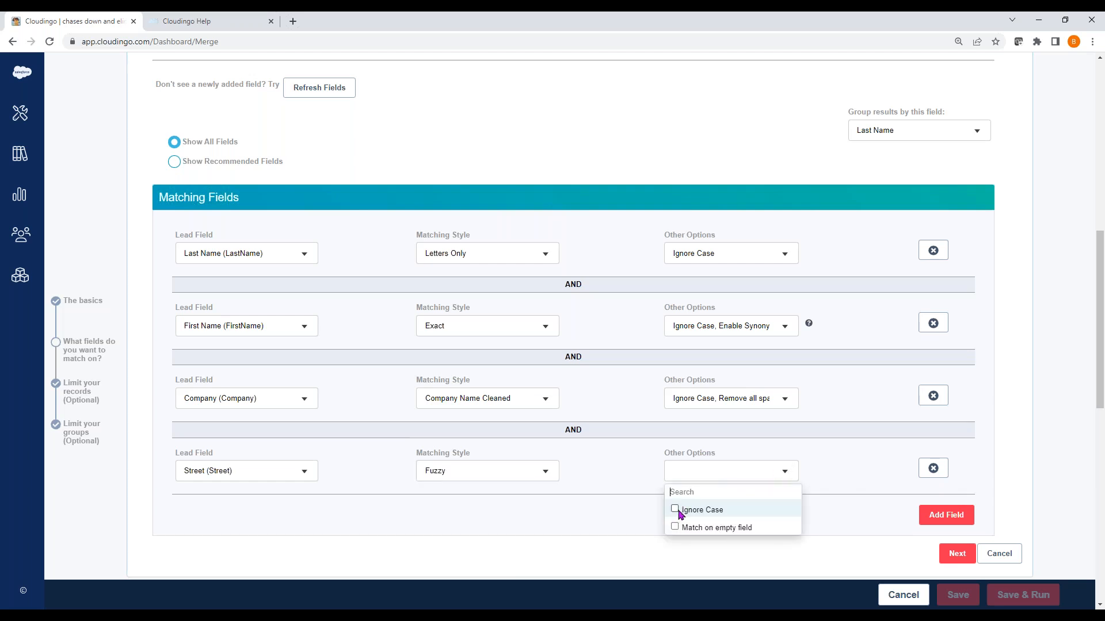
left_click(827, 477)
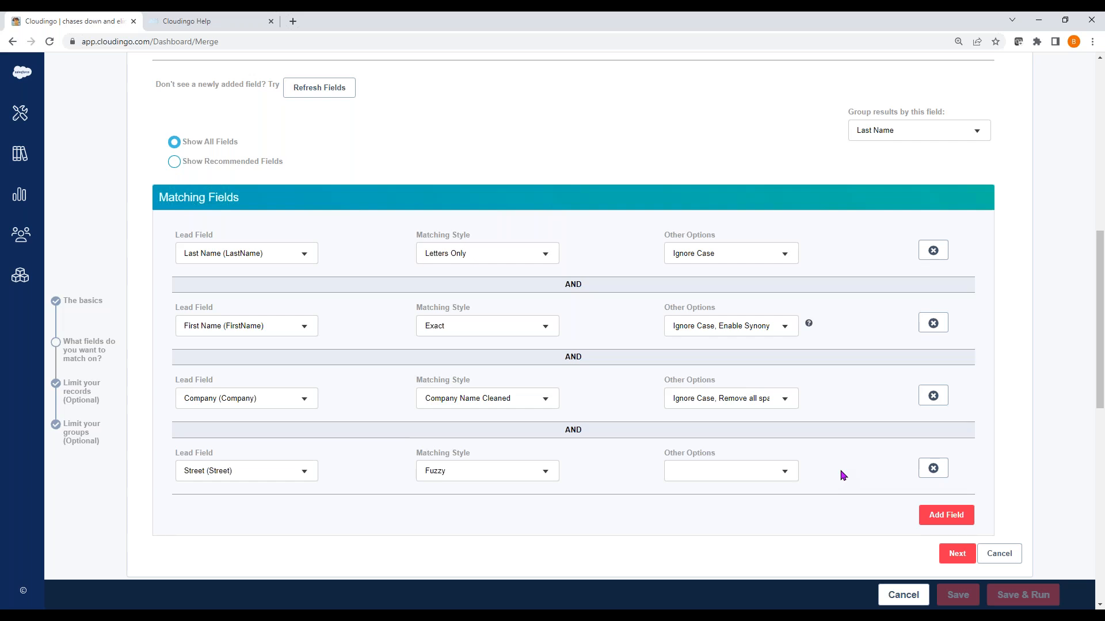
left_click(785, 472)
left_click(701, 511)
left_click(700, 512)
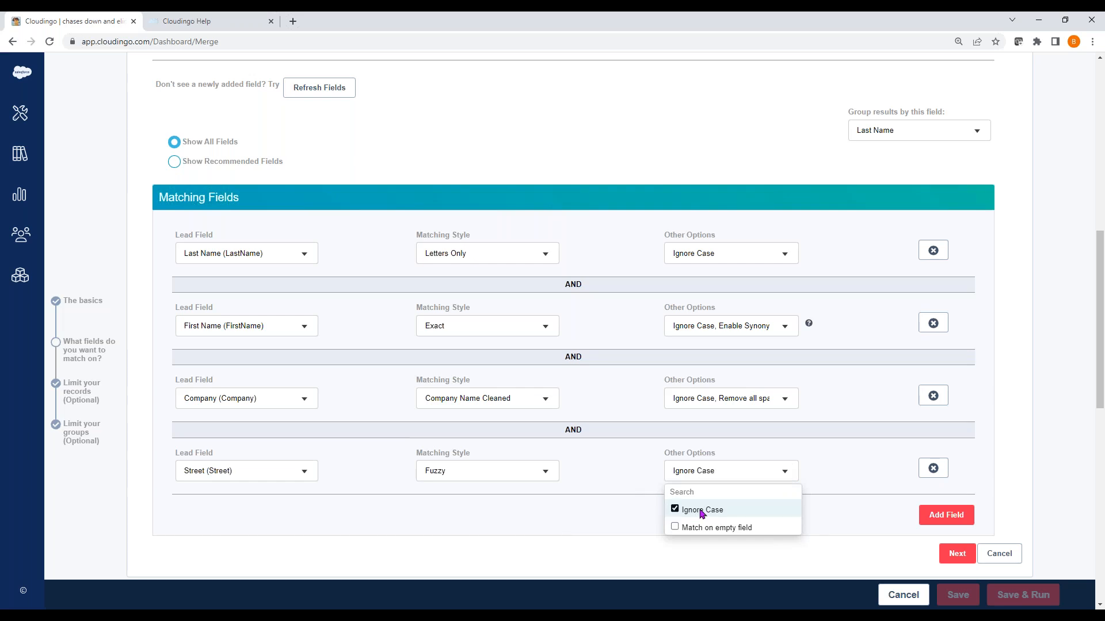
left_click(599, 467)
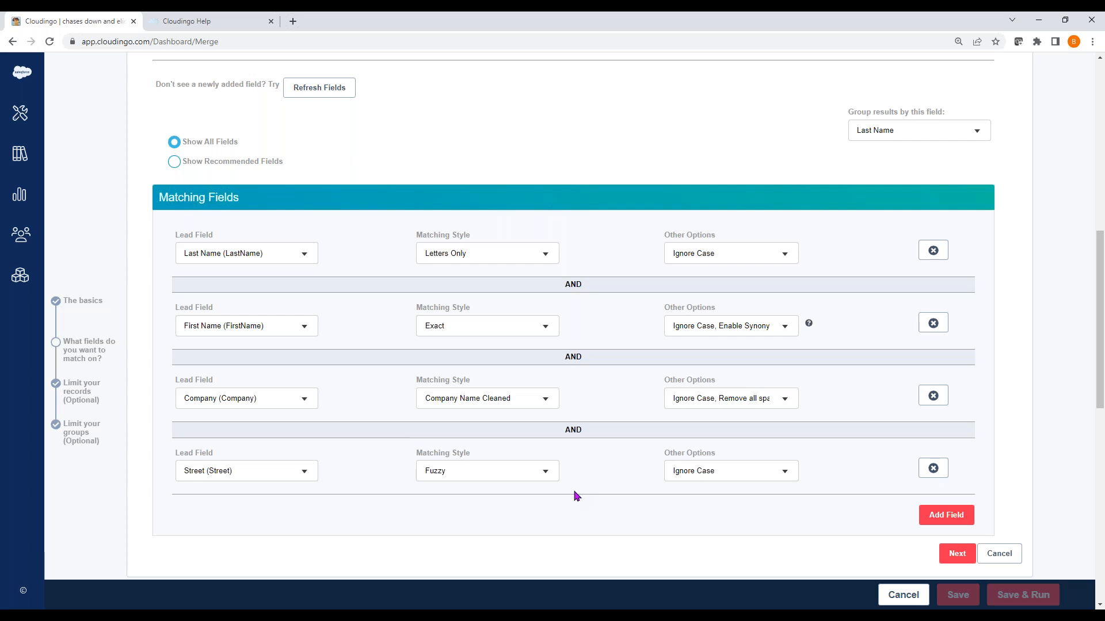
left_click(786, 473)
left_click(733, 528)
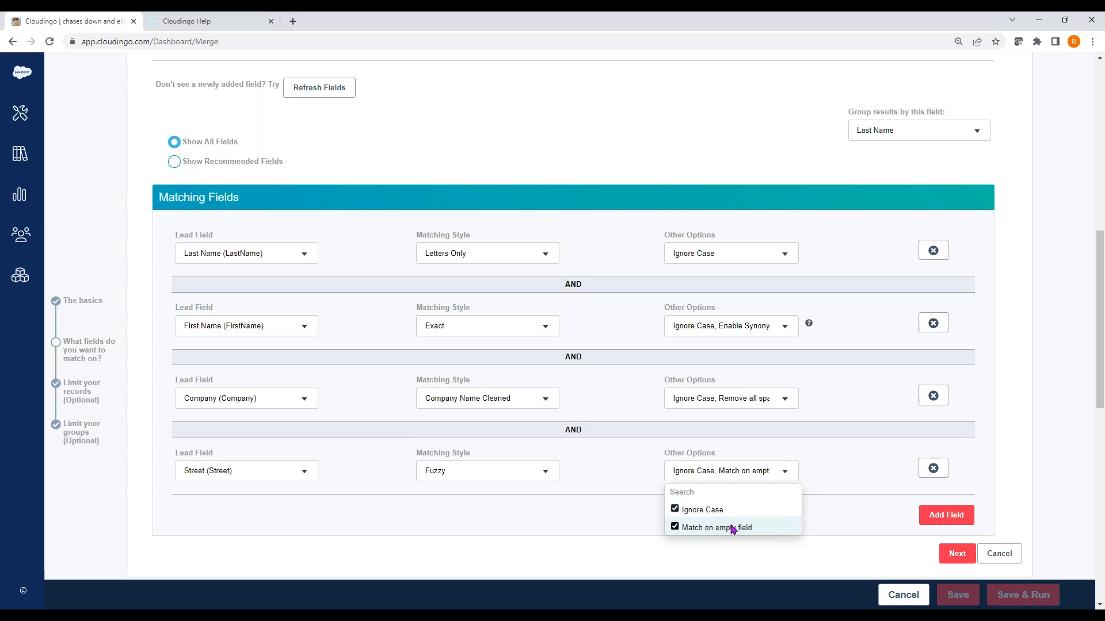
left_click(594, 482)
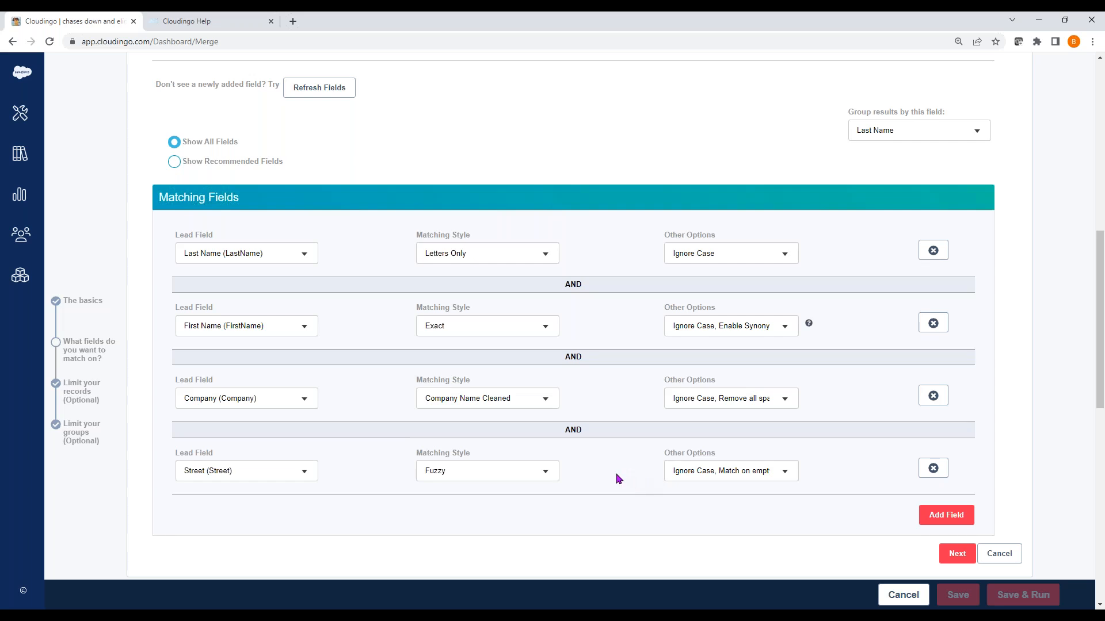
Look through the available matching styles for the Street field without changing the chosen one
left_click(545, 474)
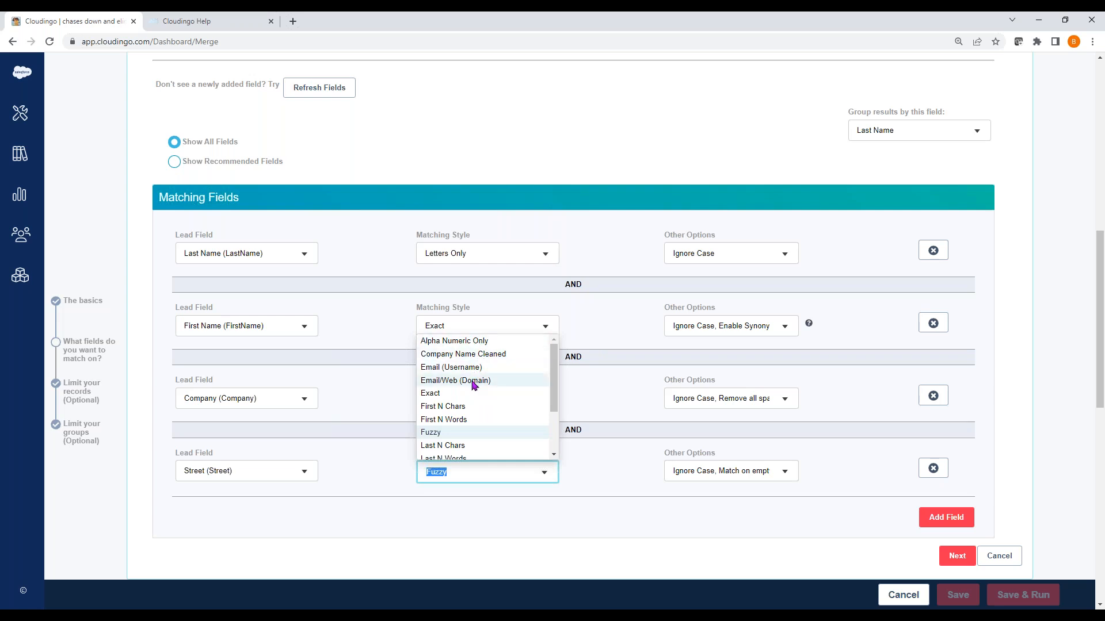
left_click_drag(554, 383, 553, 429)
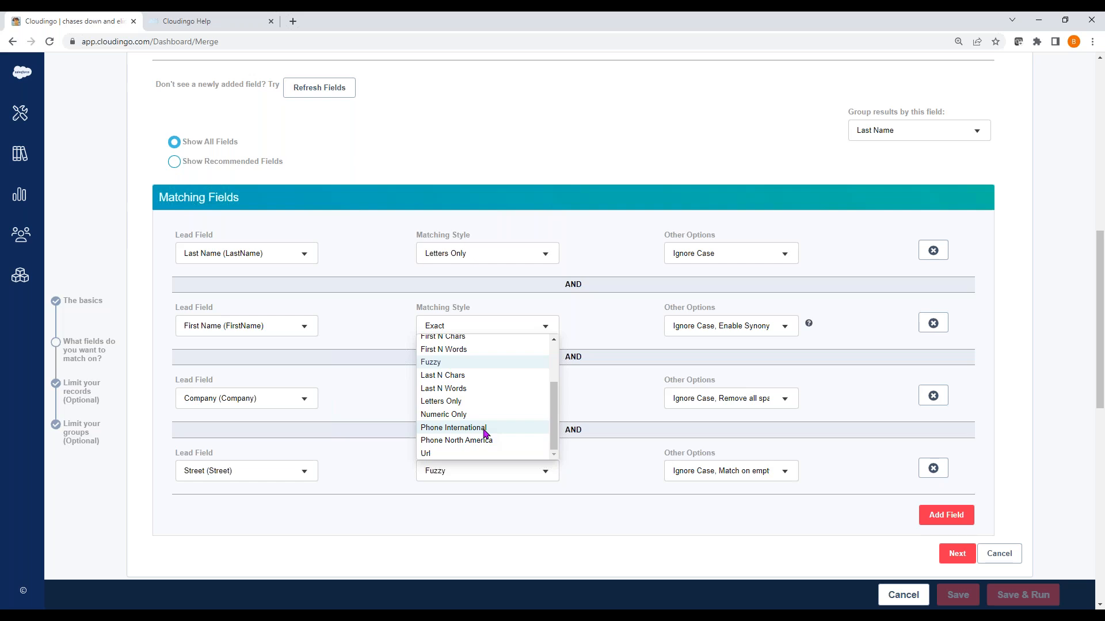
left_click_drag(554, 411, 555, 377)
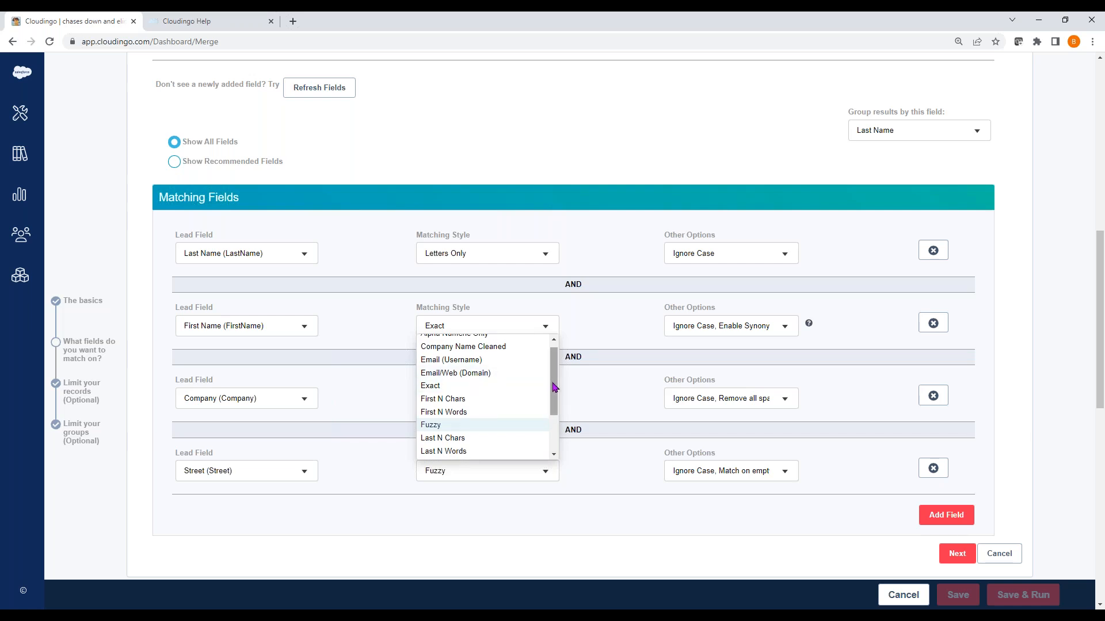
left_click_drag(554, 386, 552, 435)
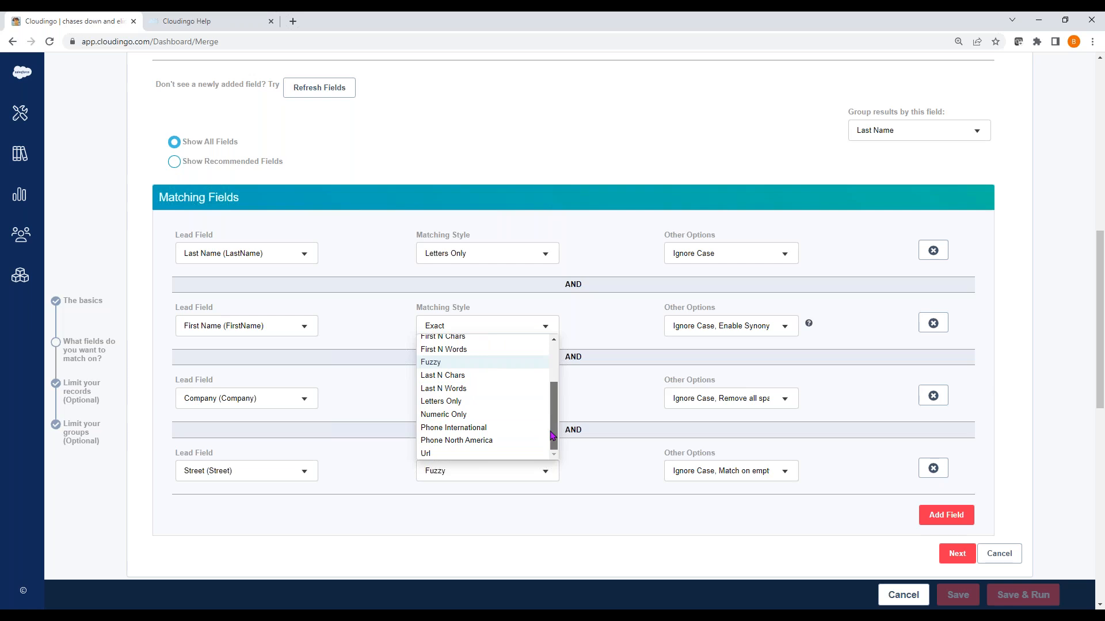
left_click(610, 485)
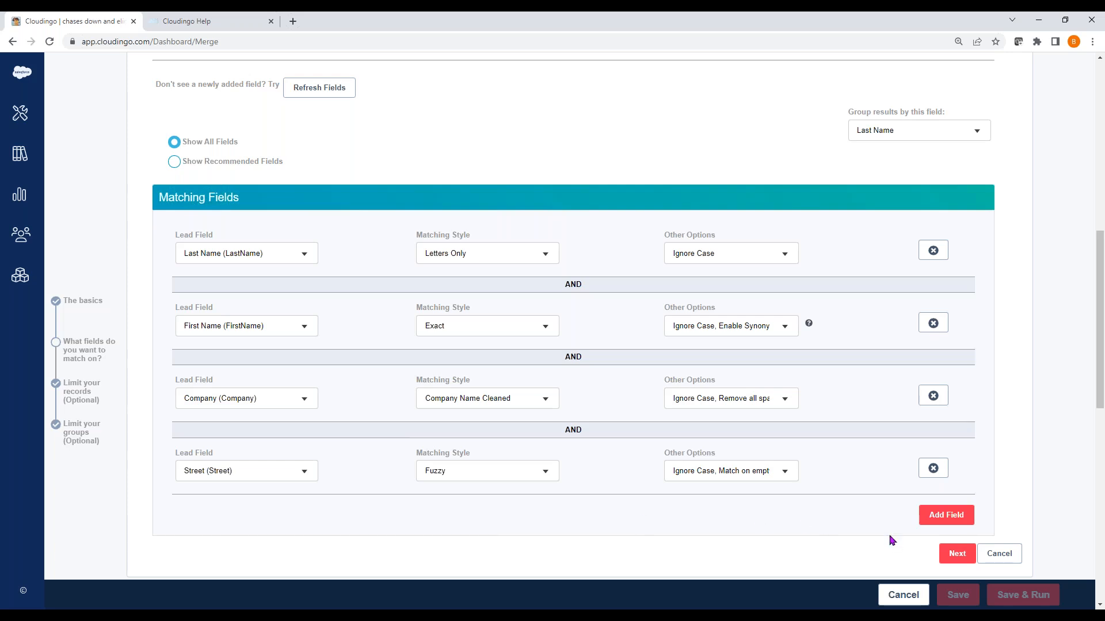
Complete the matching fields section and go on to the optional Limit your records section
left_click(952, 553)
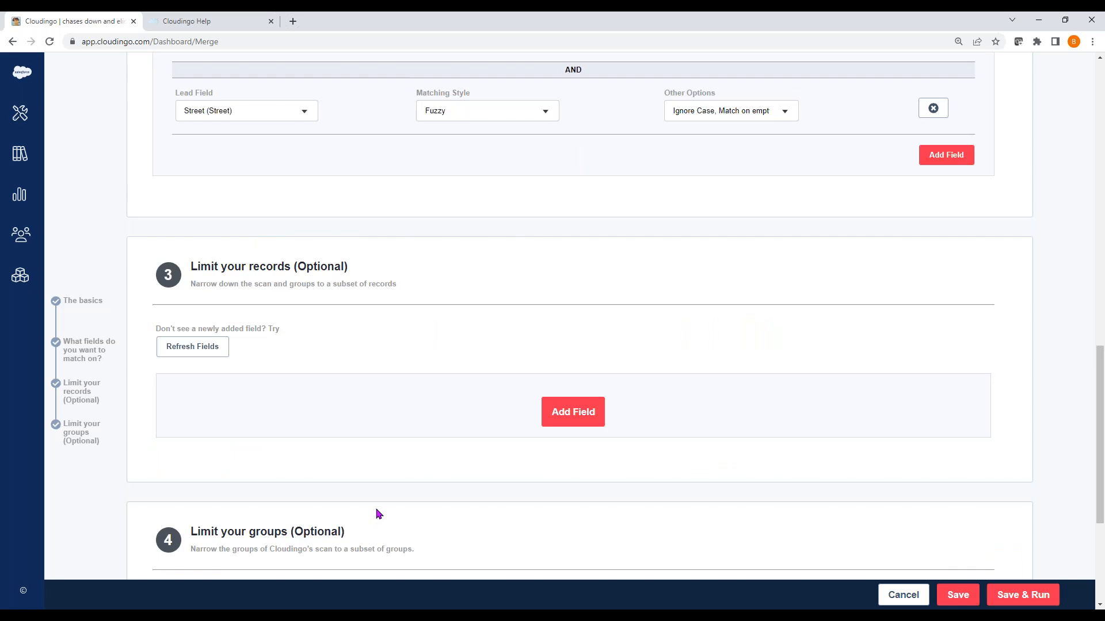
scroll(377, 515, "down", 2)
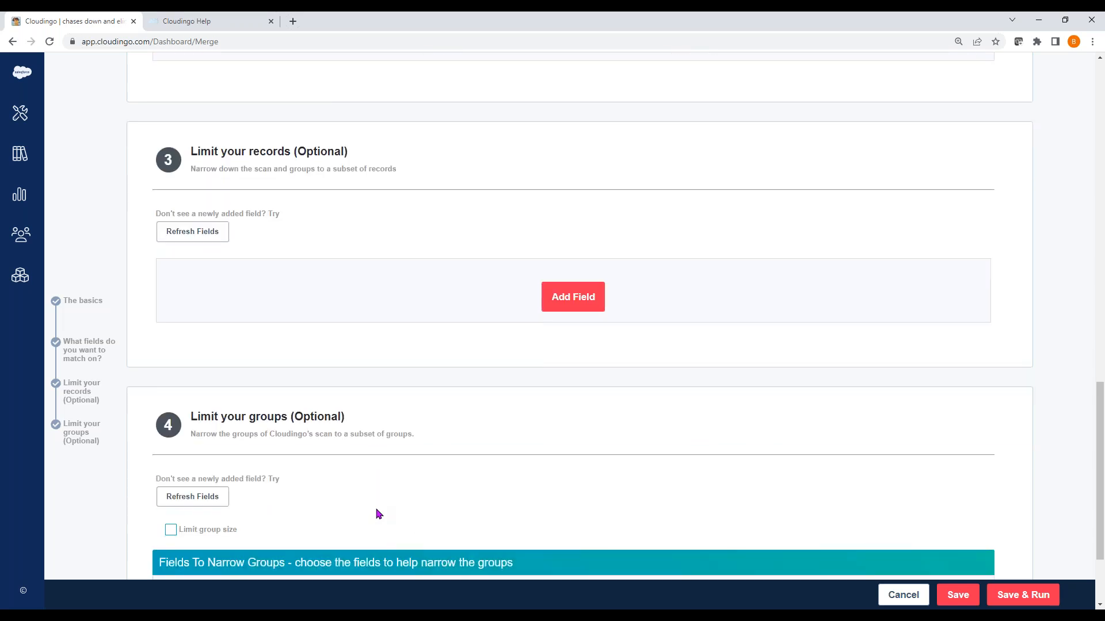
scroll(377, 515, "down", 1)
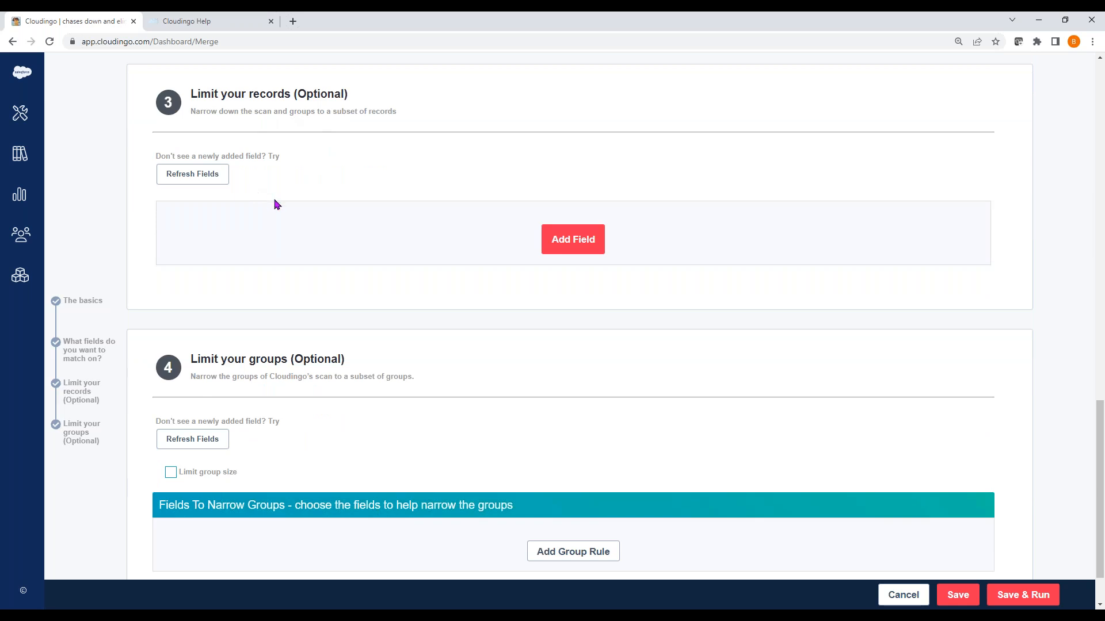
Try a record limit on the Country (Country) field, remove it, and close the Limit your records section
left_click(558, 242)
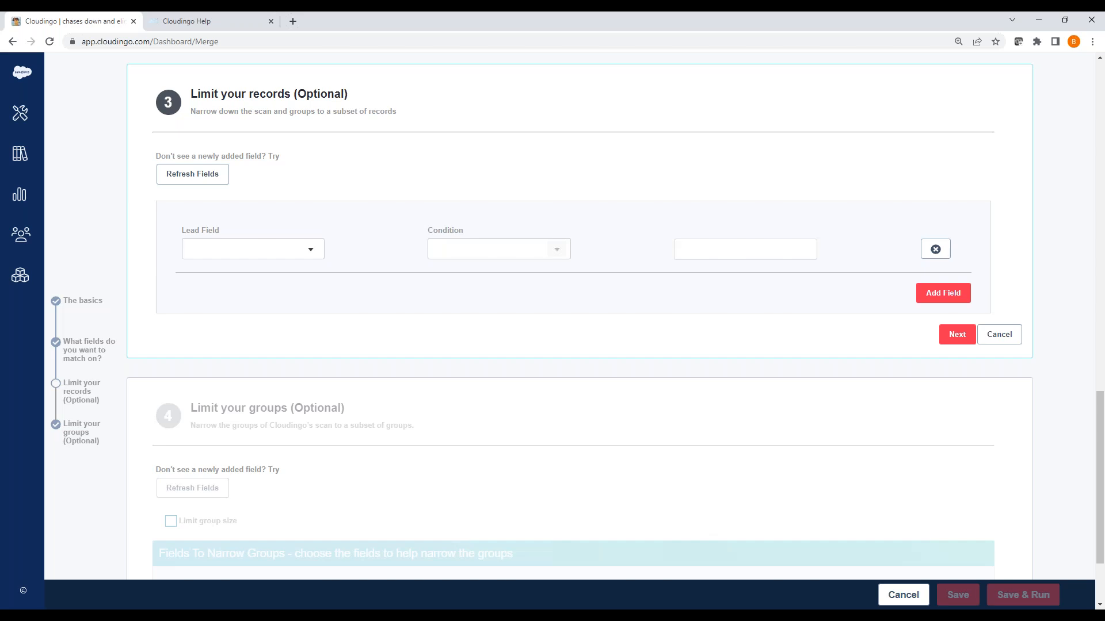
left_click(270, 244)
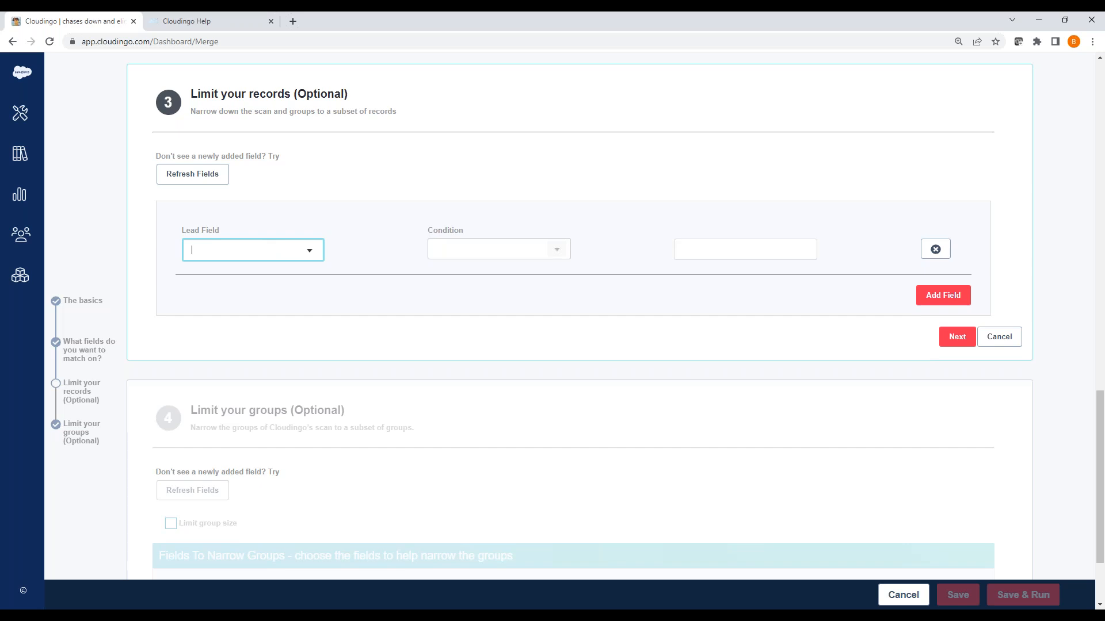
type("cou")
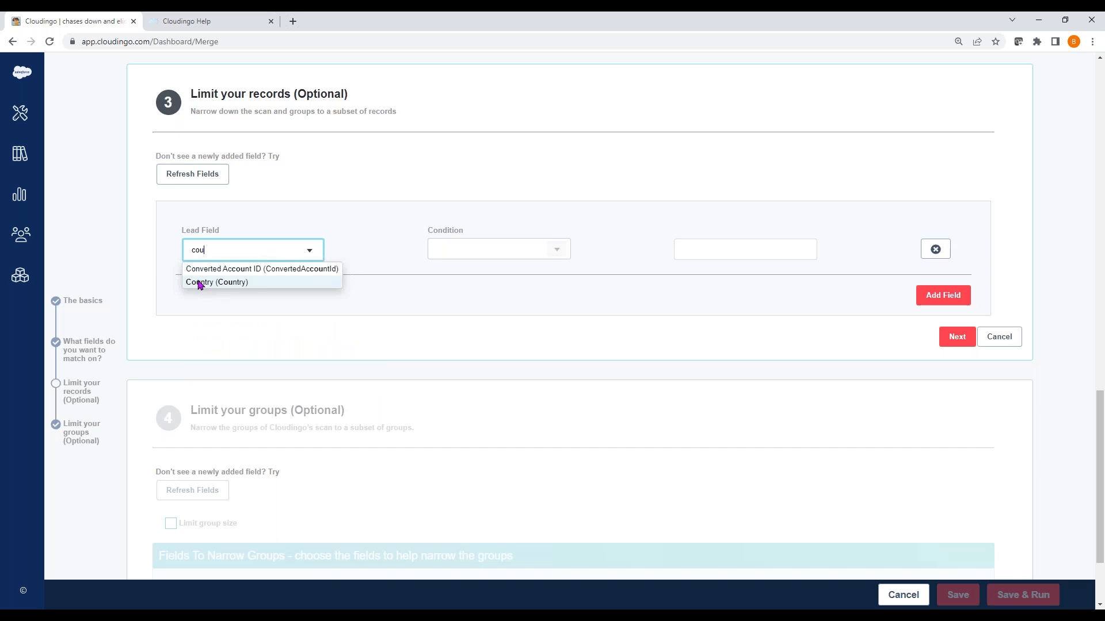
left_click(199, 282)
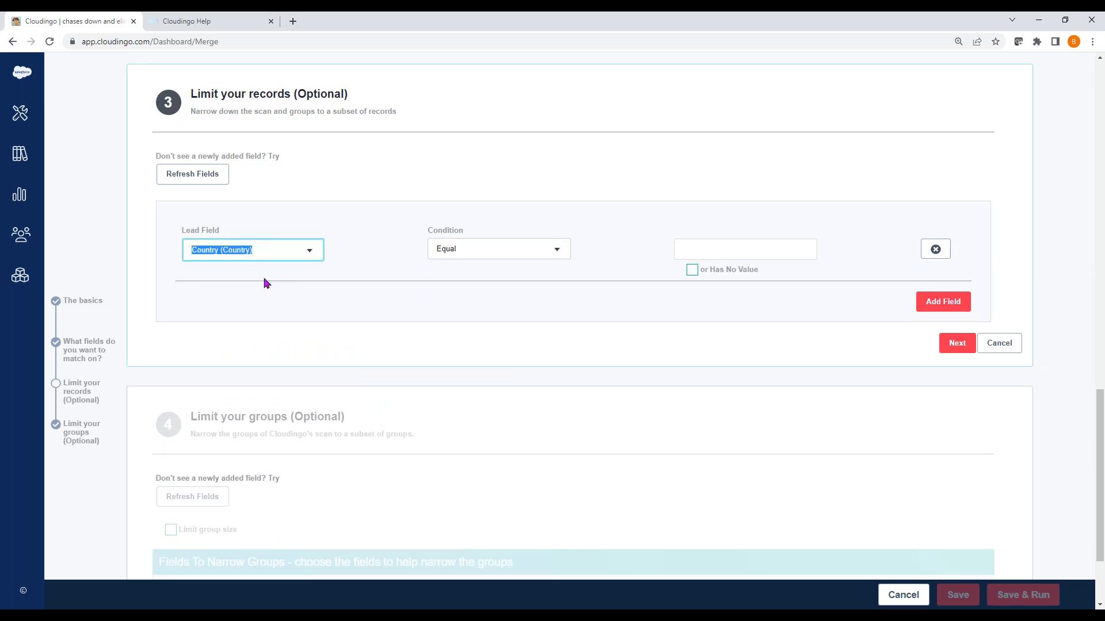
left_click(558, 251)
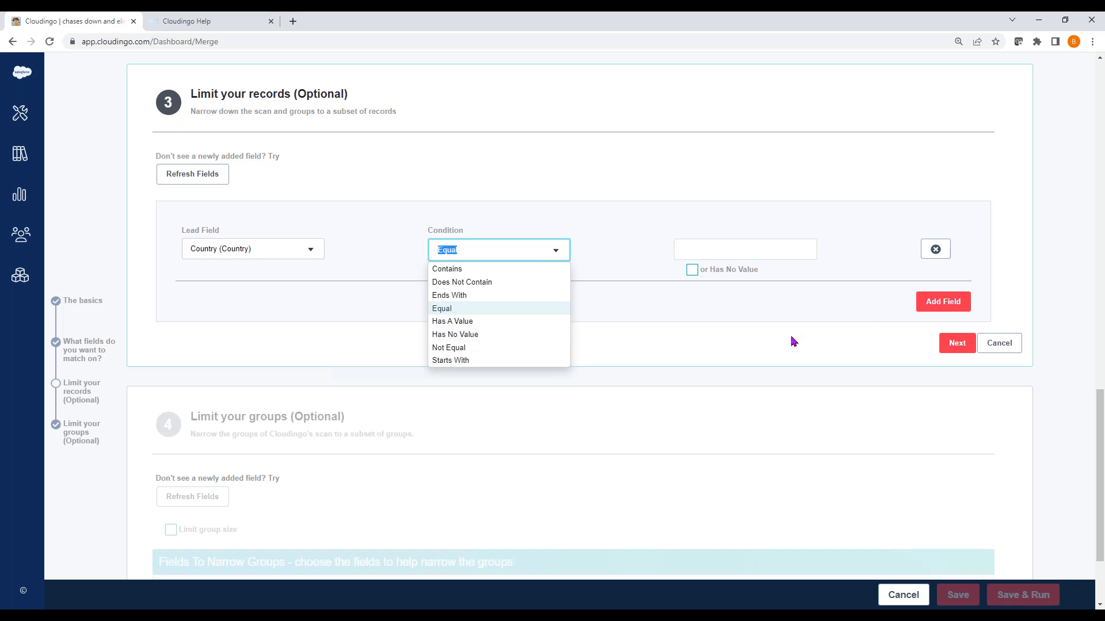
left_click(936, 248)
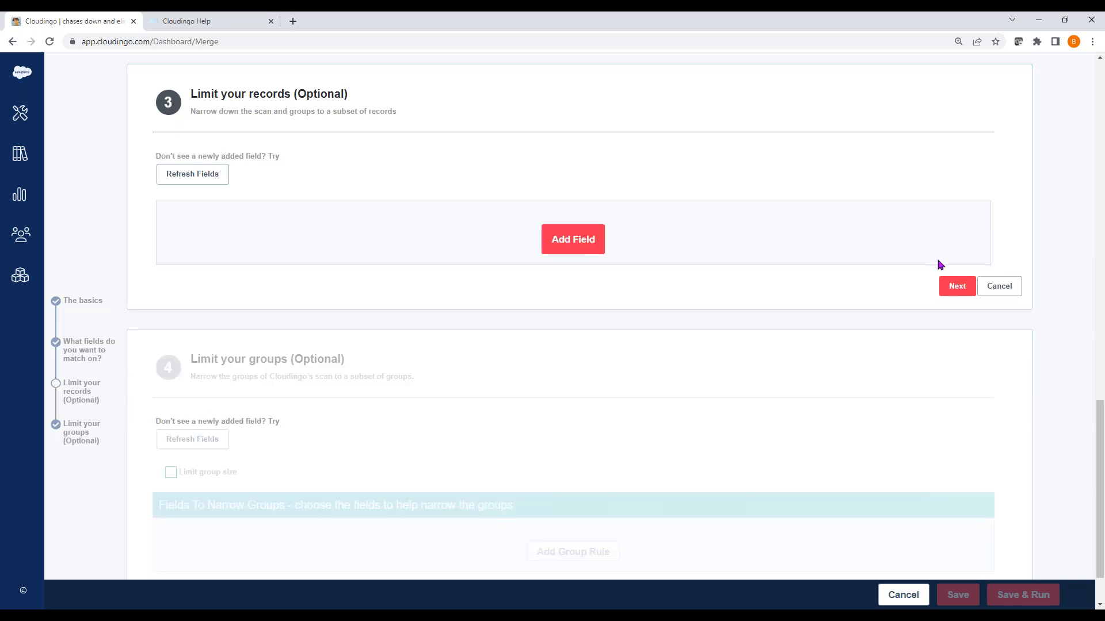
left_click(955, 286)
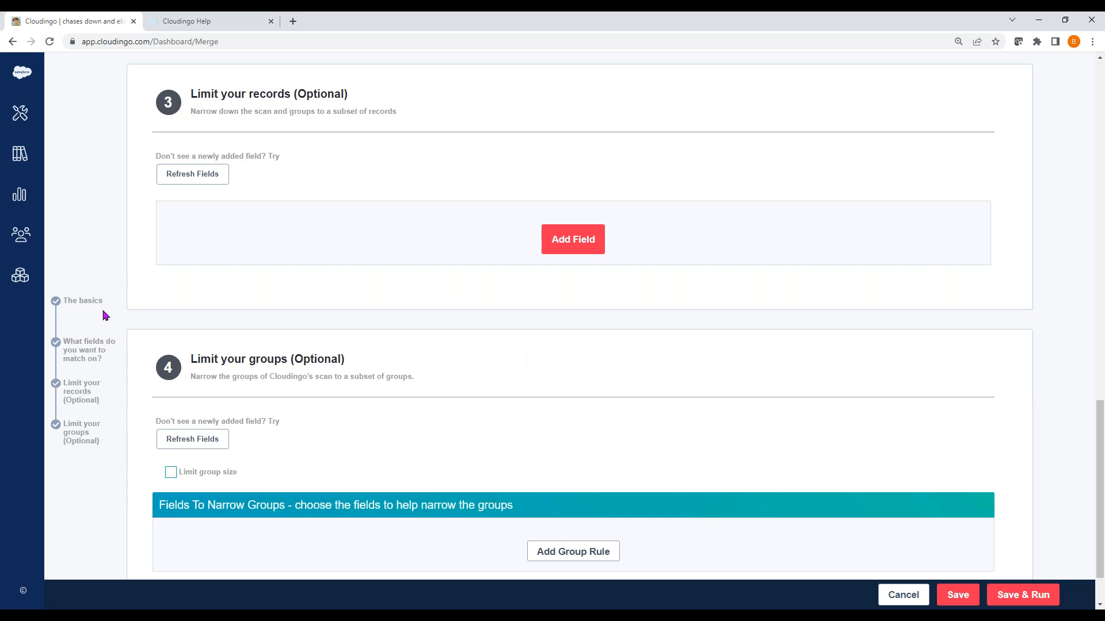
Limit the group size to Less than or equal to 5 in the Limit your groups section
scroll(585, 475, "down", 1)
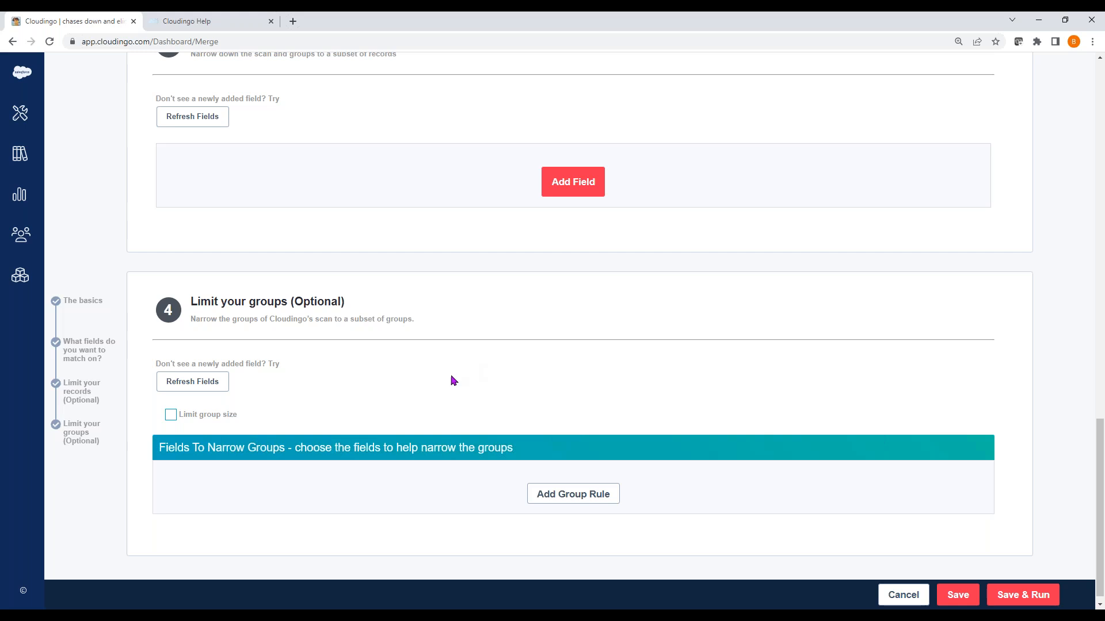
left_click(171, 418)
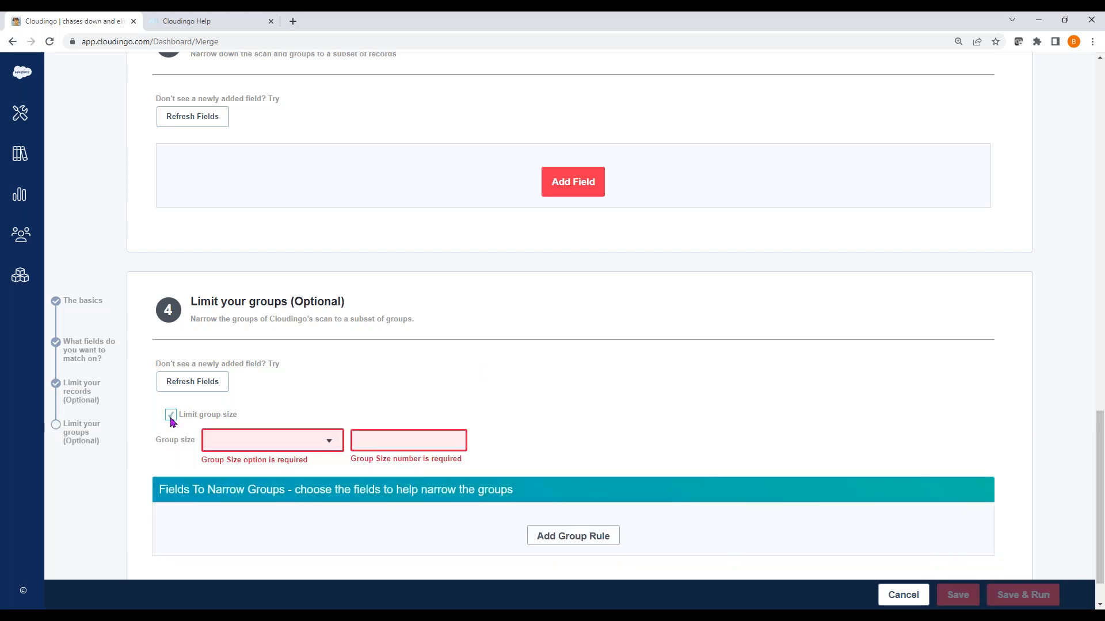
left_click(333, 442)
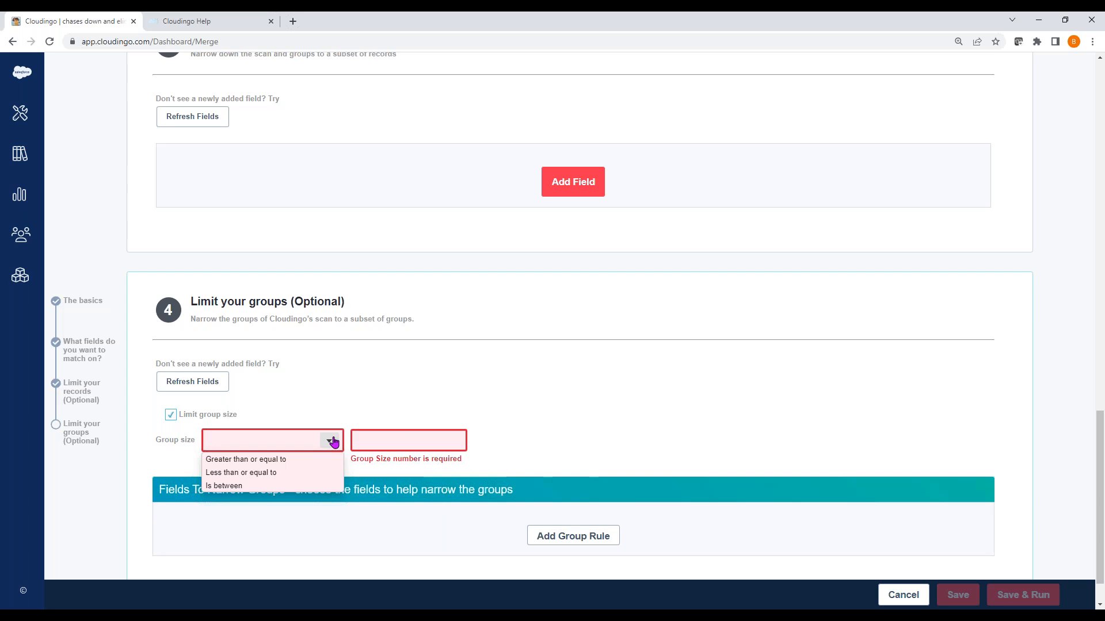
left_click(279, 474)
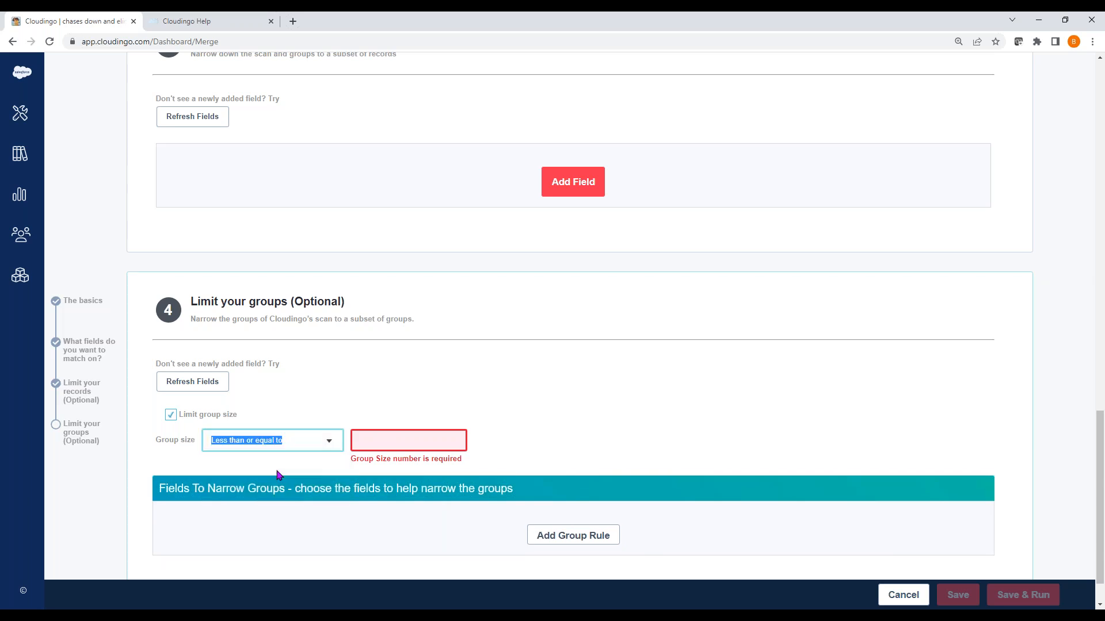
left_click(422, 438)
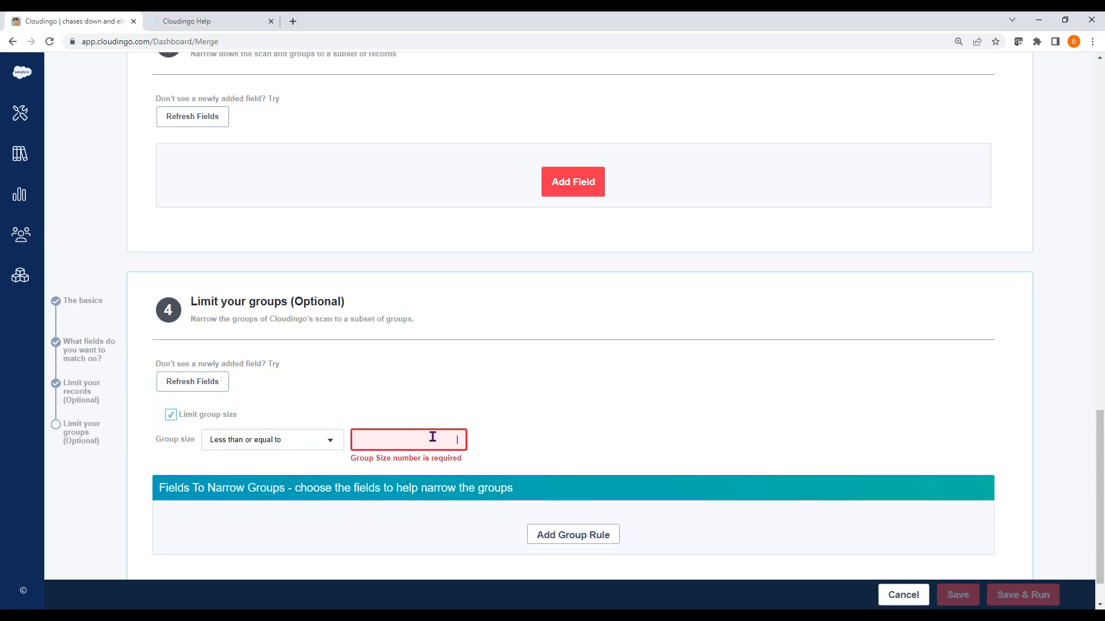
type("5")
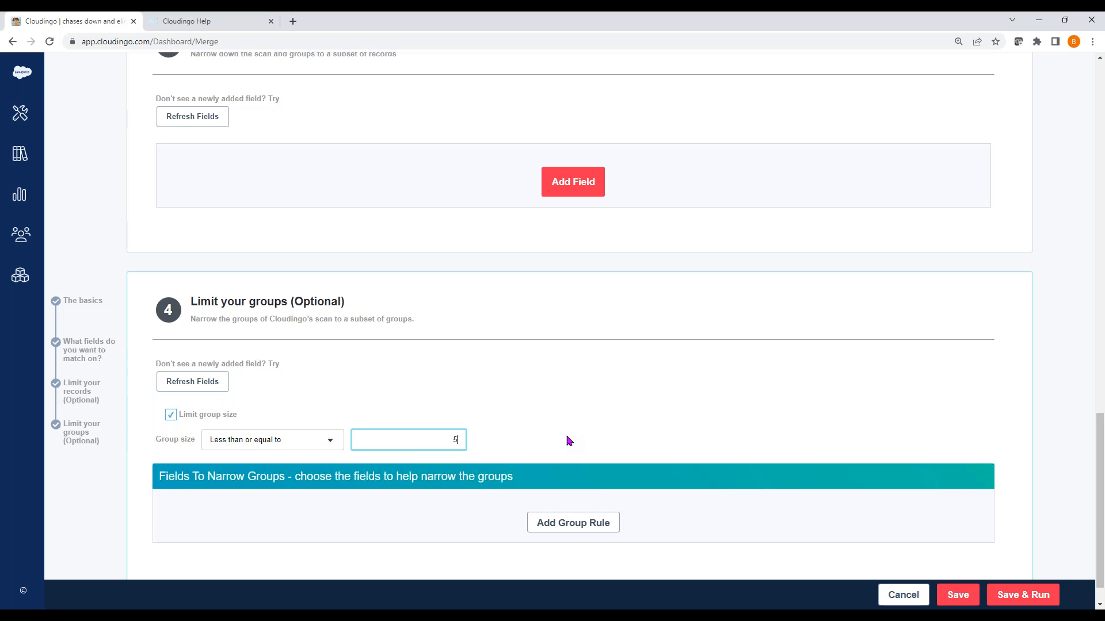
left_click(328, 443)
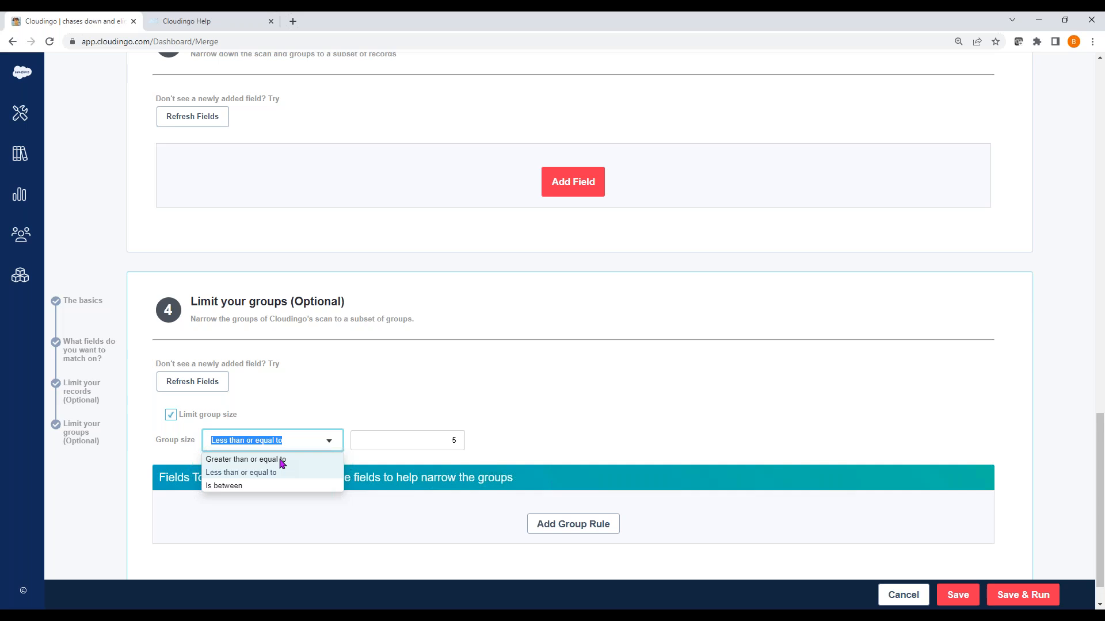
left_click(311, 393)
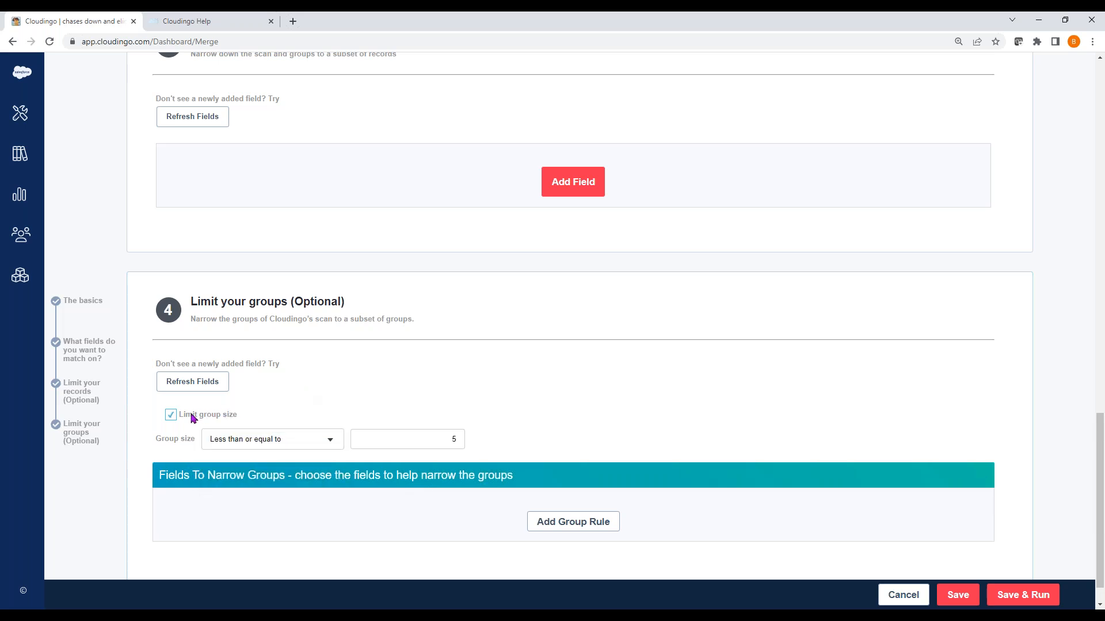
Turn off the group size limit and add a group rule: Status (Status), One or more records do not have an exact value, Qualified
left_click(171, 415)
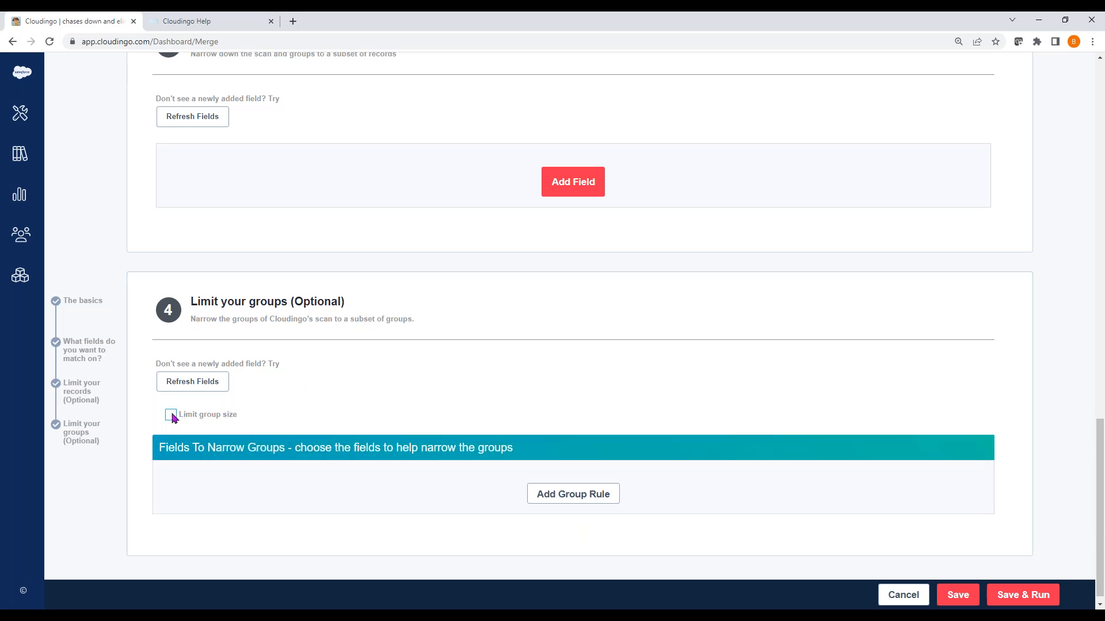
left_click(551, 501)
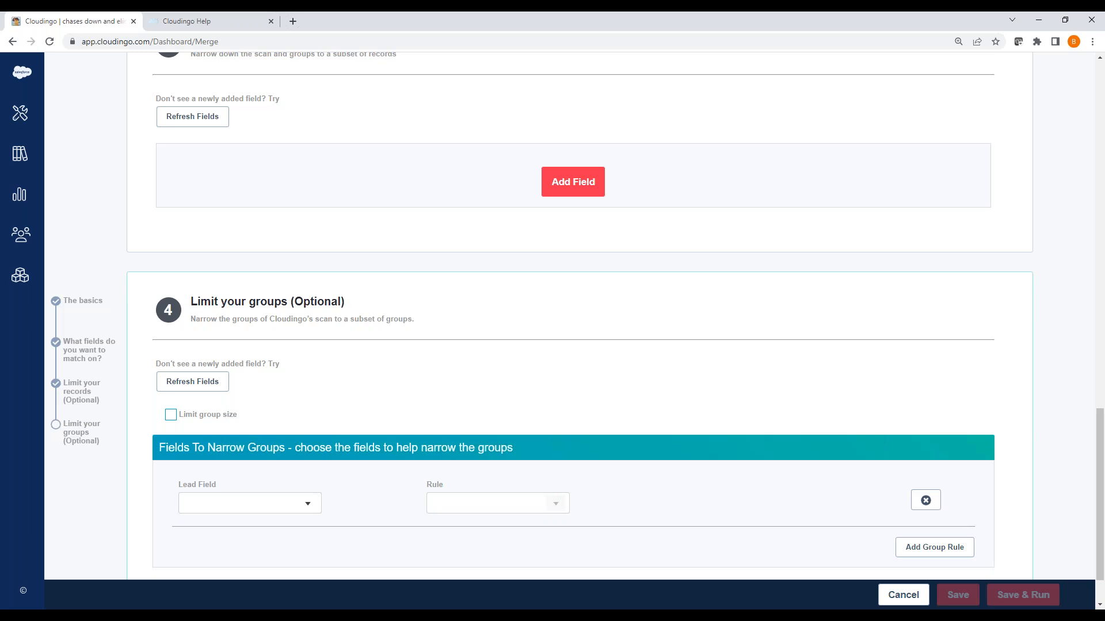
left_click(308, 505)
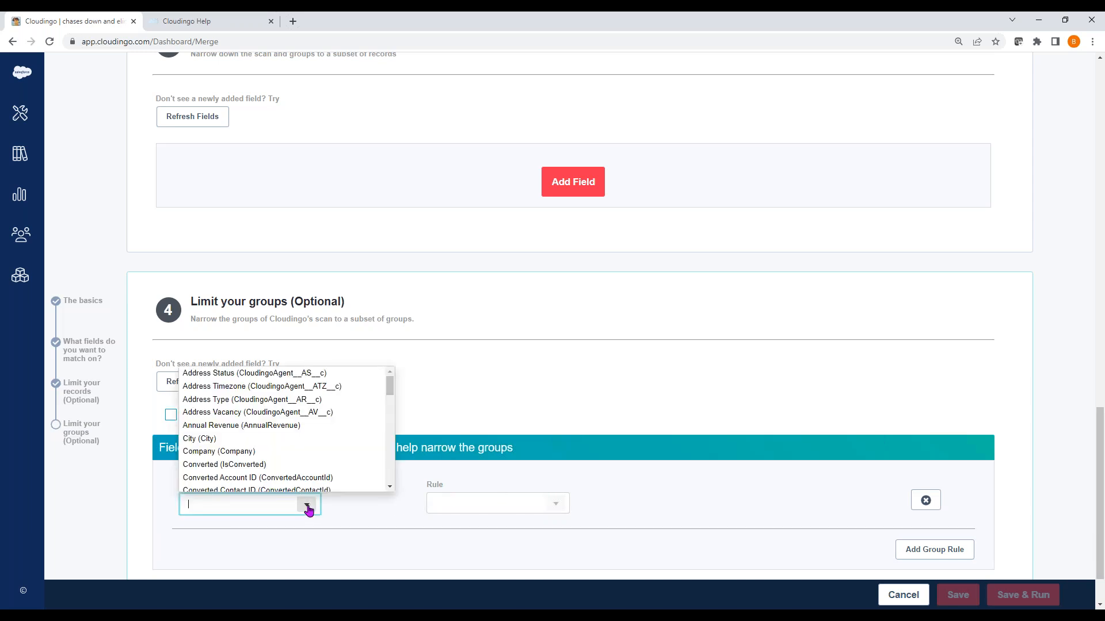
left_click_drag(390, 385, 381, 482)
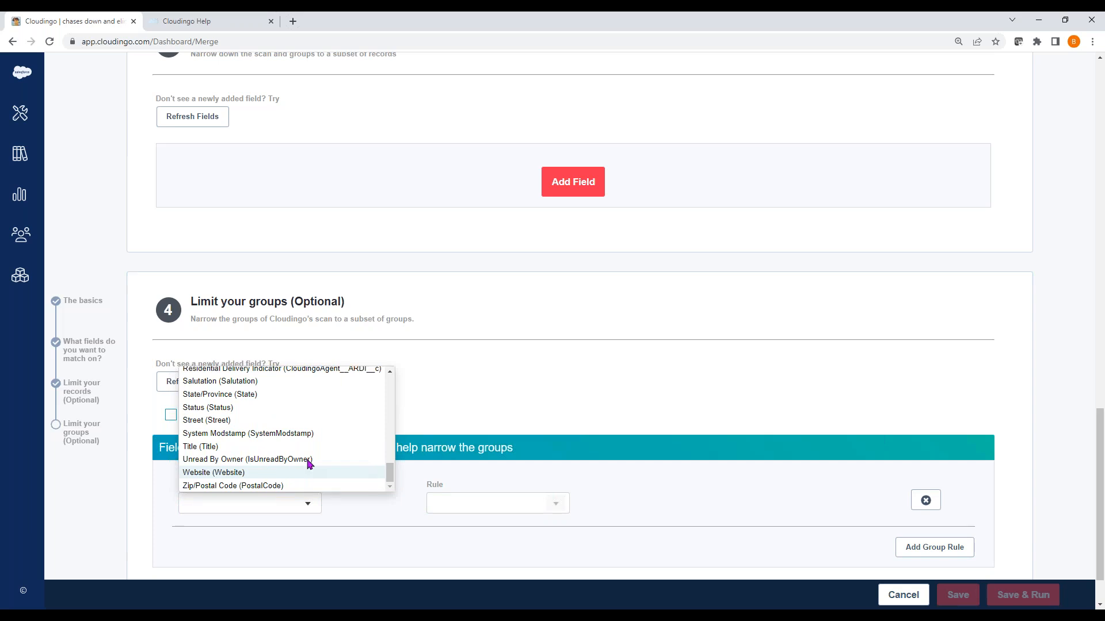
left_click(208, 409)
left_click(556, 504)
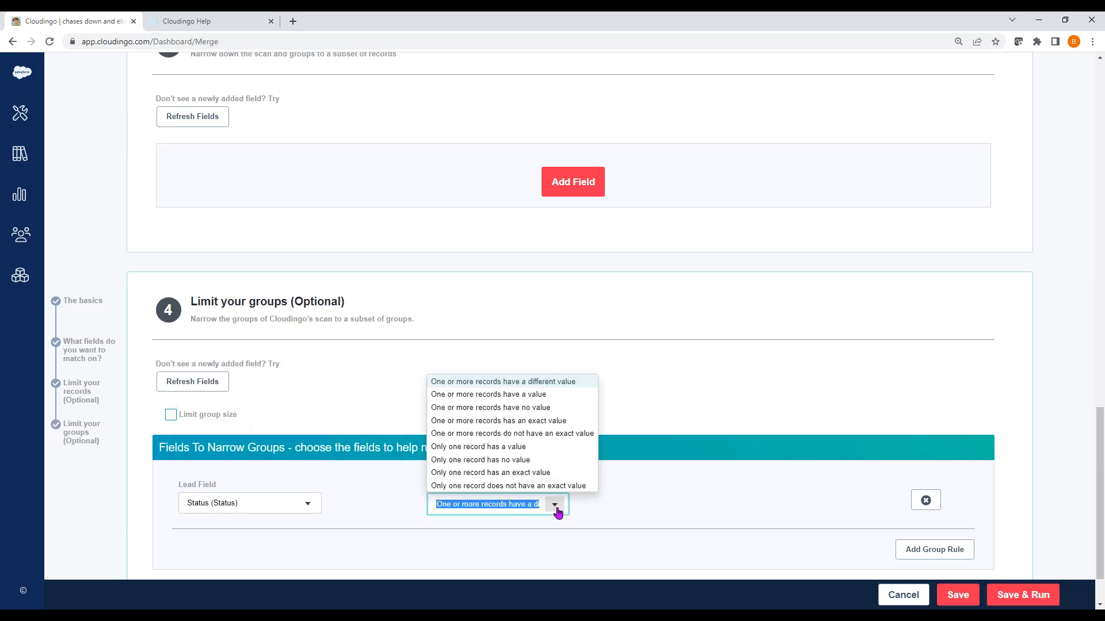
left_click(565, 434)
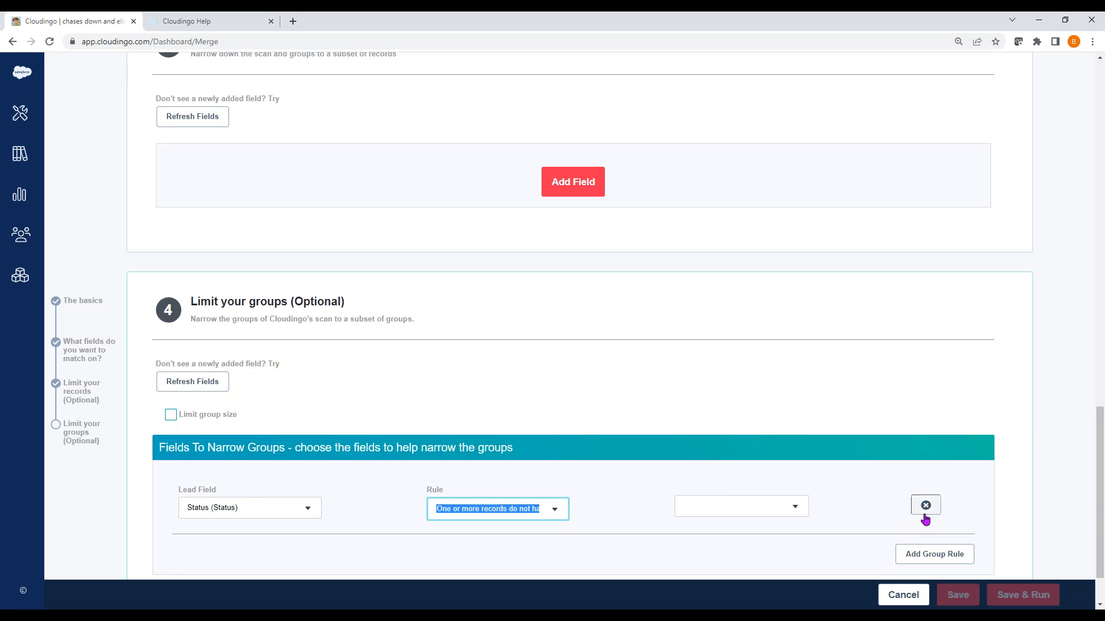
left_click(795, 510)
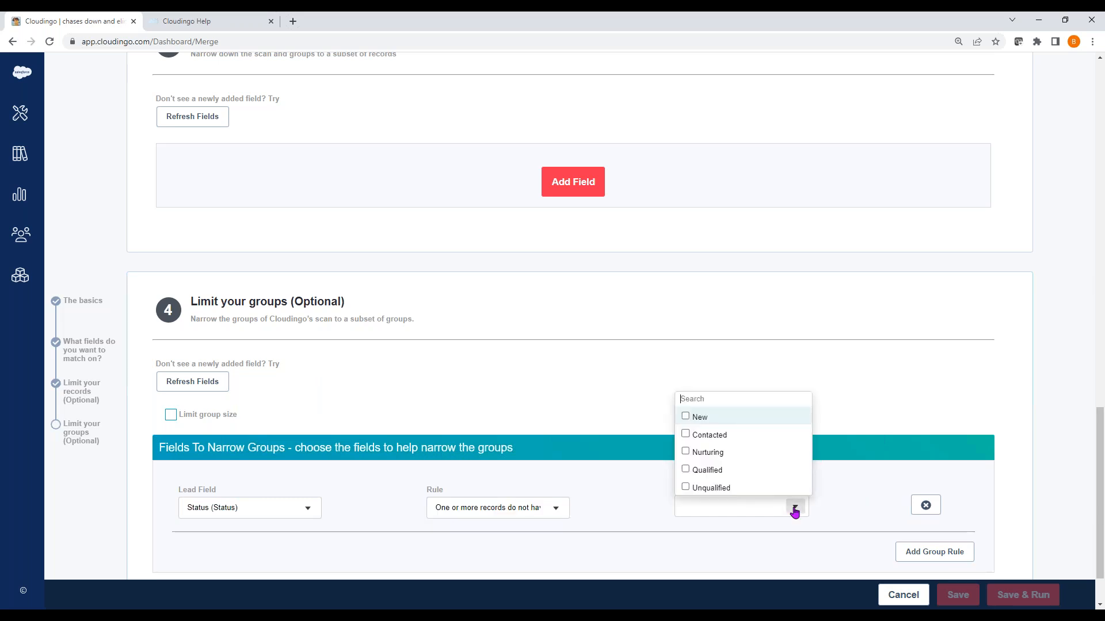
left_click(685, 470)
left_click(867, 454)
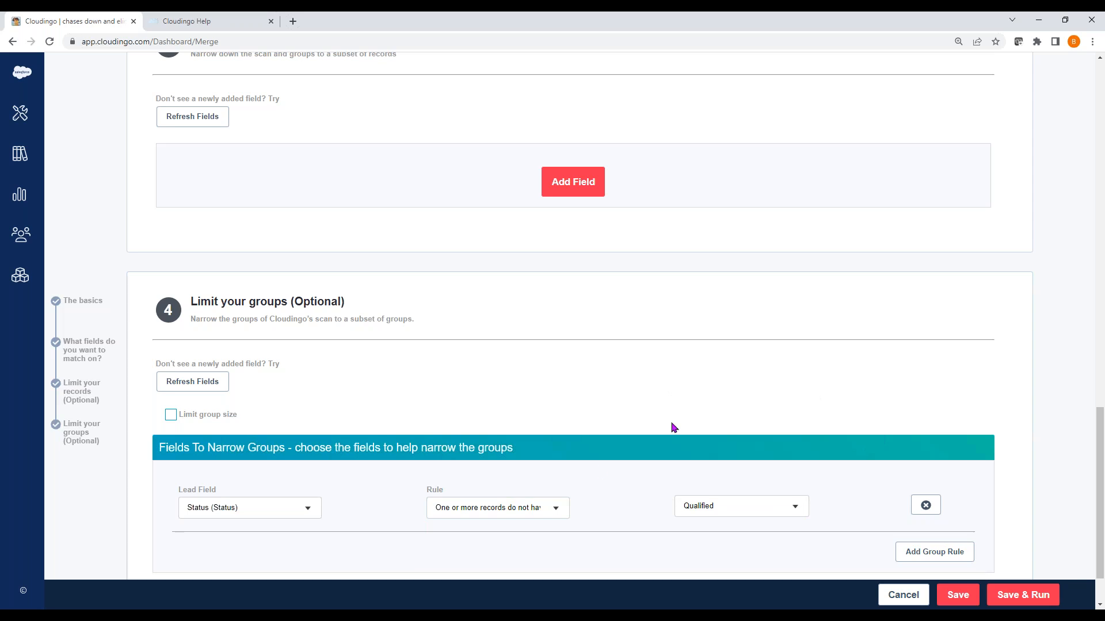
Change the group rule to Created Date (CreatedDate), One or more records have a date within last number of days, with 30 days
left_click(308, 508)
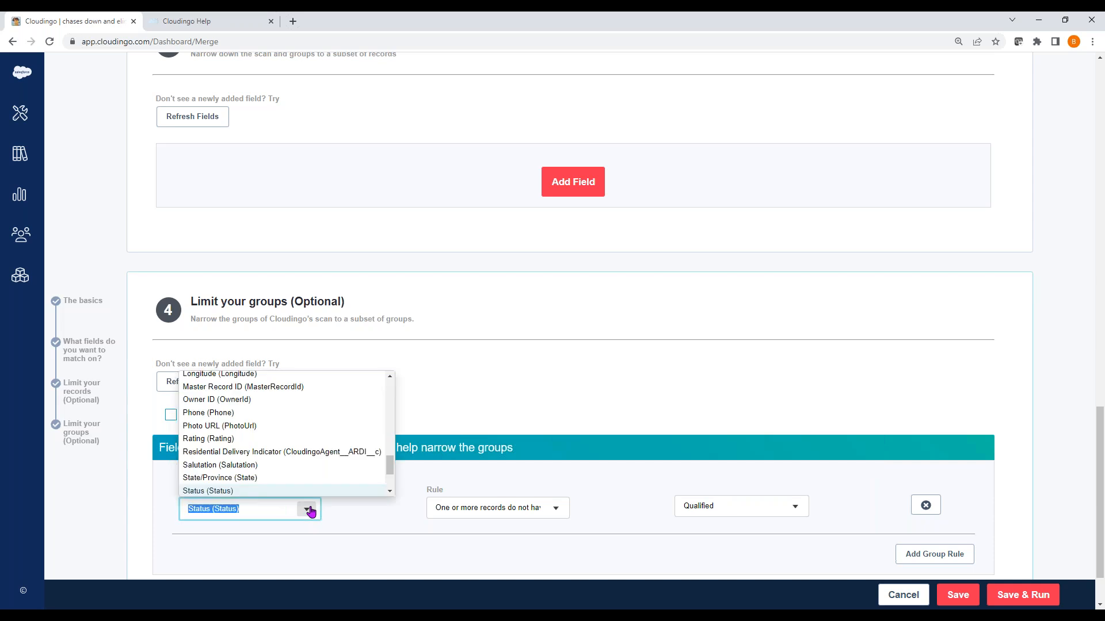
left_click_drag(389, 467, 390, 402)
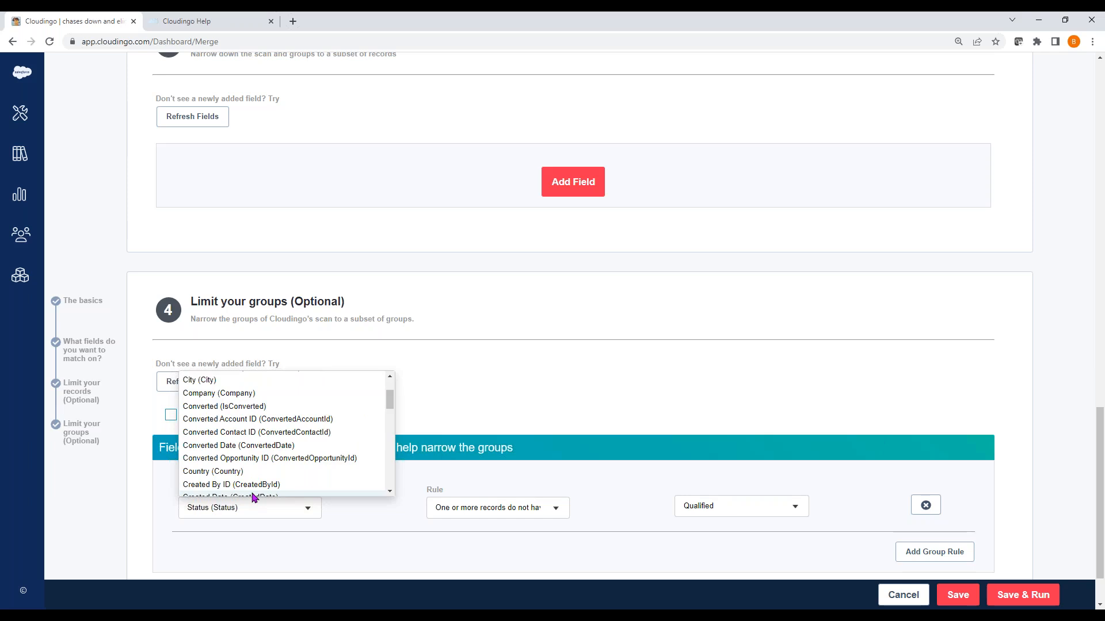
scroll(252, 489, "down", 2)
left_click(266, 440)
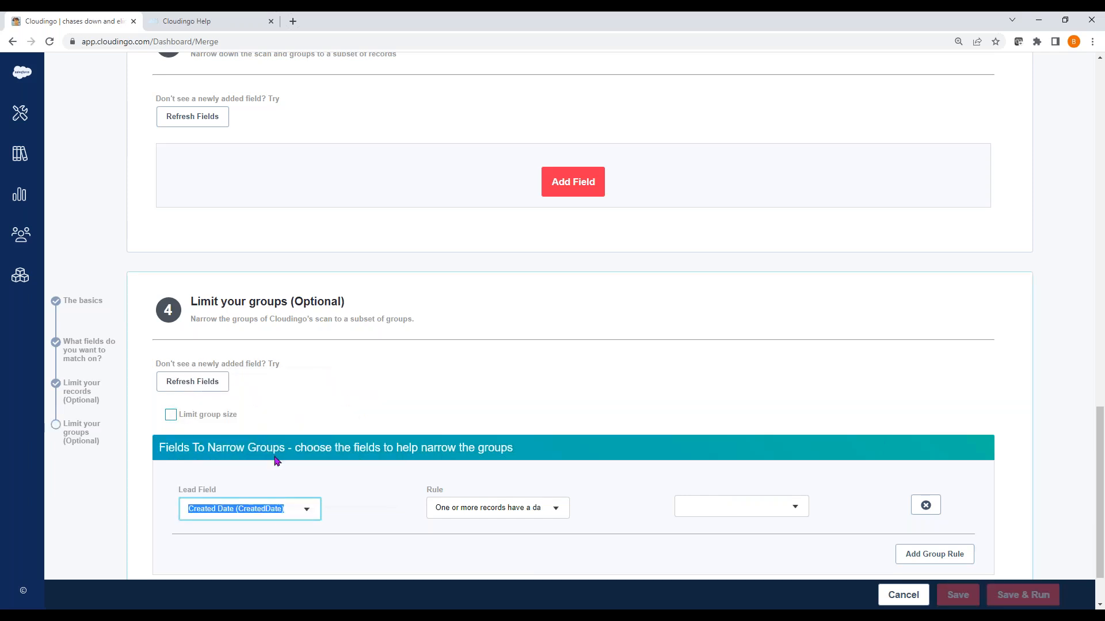
left_click(550, 508)
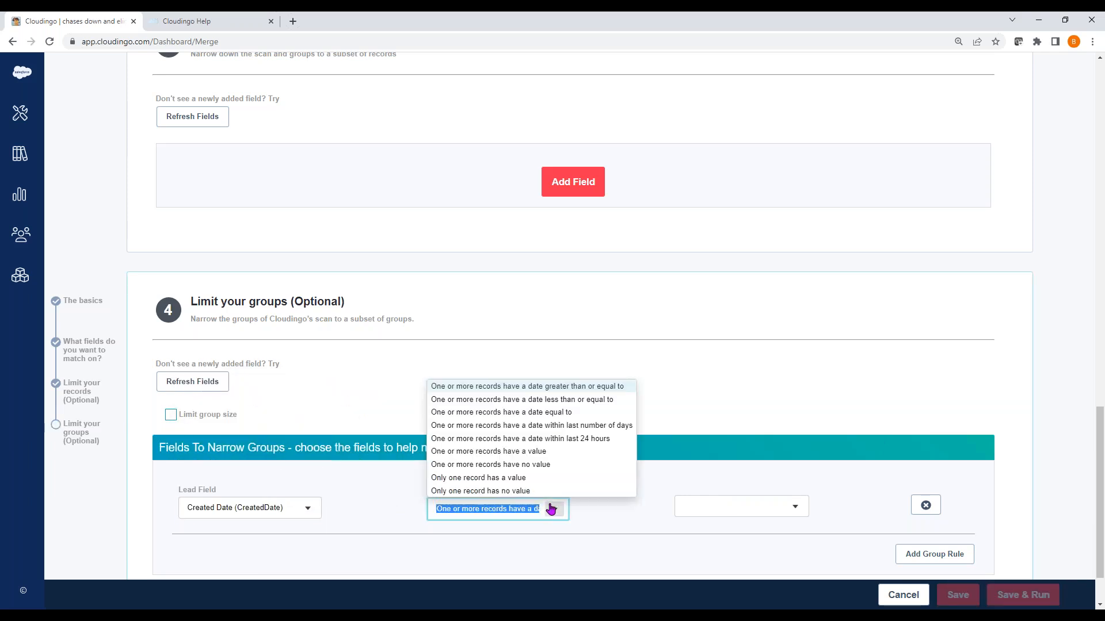
left_click(596, 425)
left_click(776, 507)
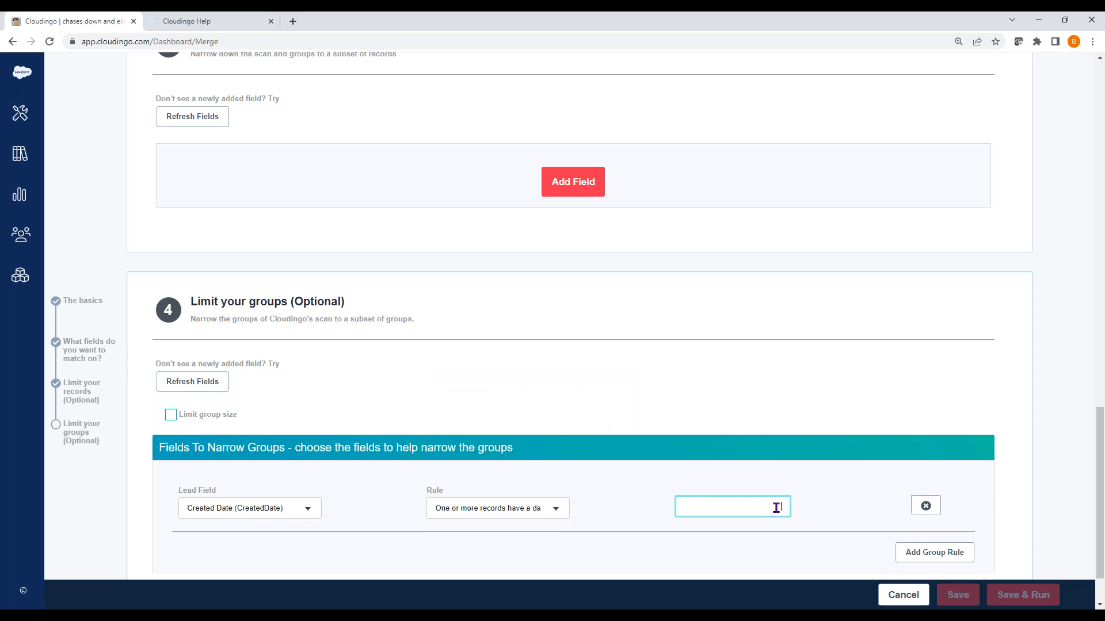
type("30")
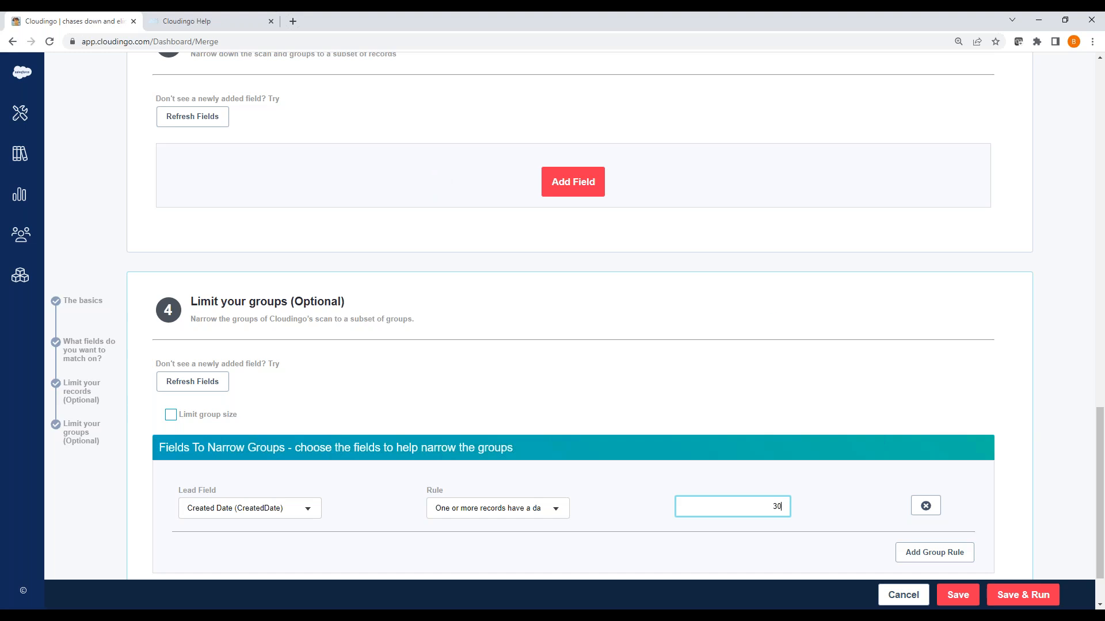
Leave the dedupe filter and open the Default lead rule for editing from the dedupe merge rules
left_click_drag(1099, 422, 1081, 72)
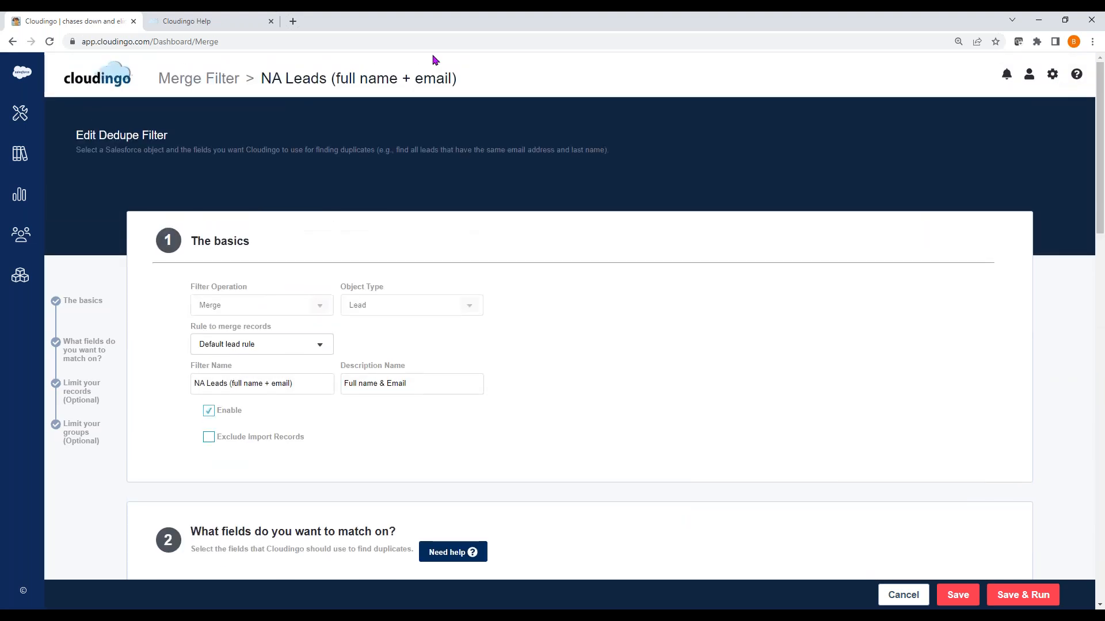
left_click(21, 115)
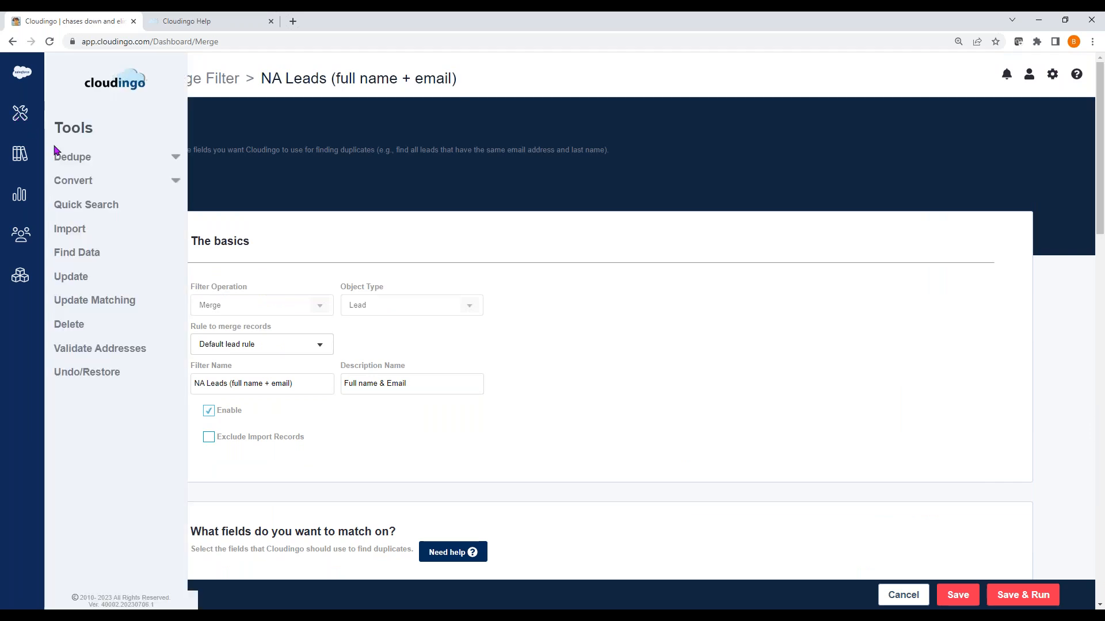
left_click(68, 163)
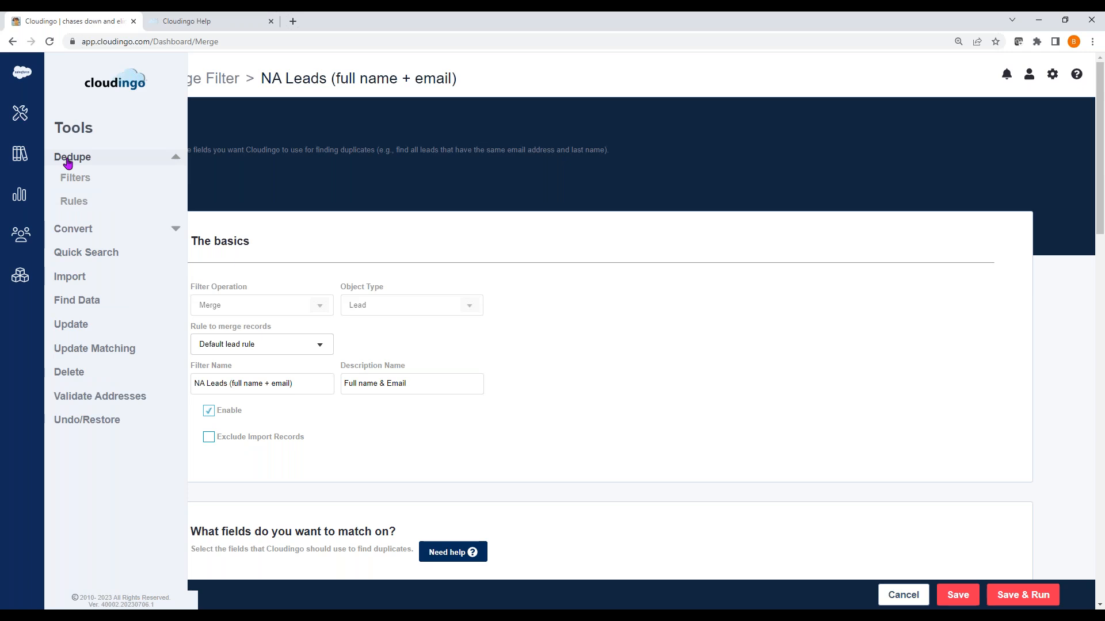
left_click(74, 202)
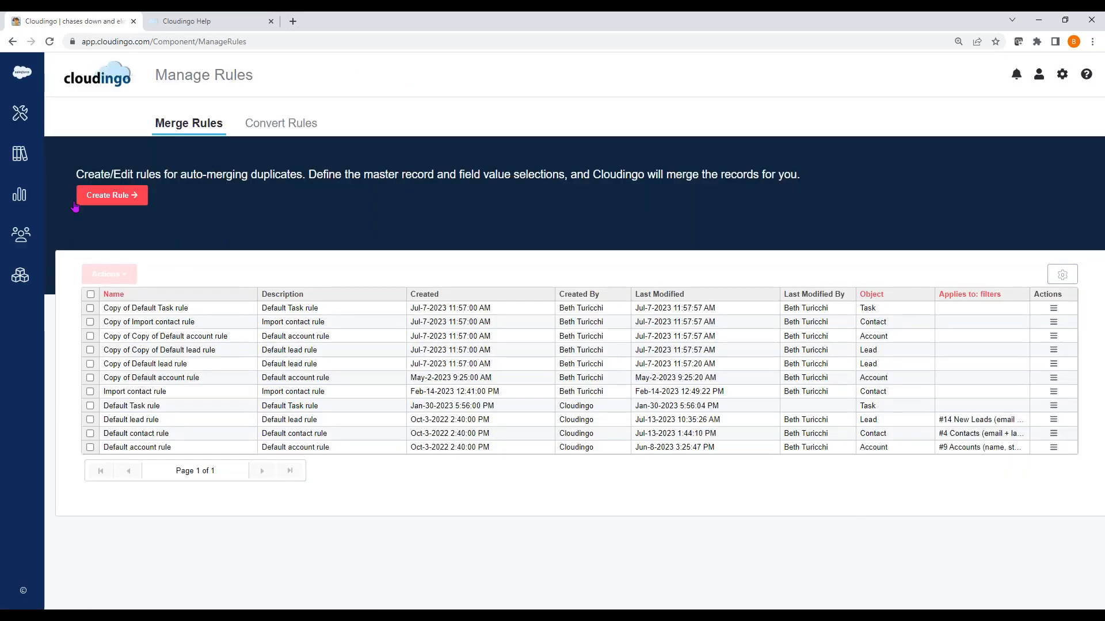
left_click(1053, 419)
left_click(1061, 432)
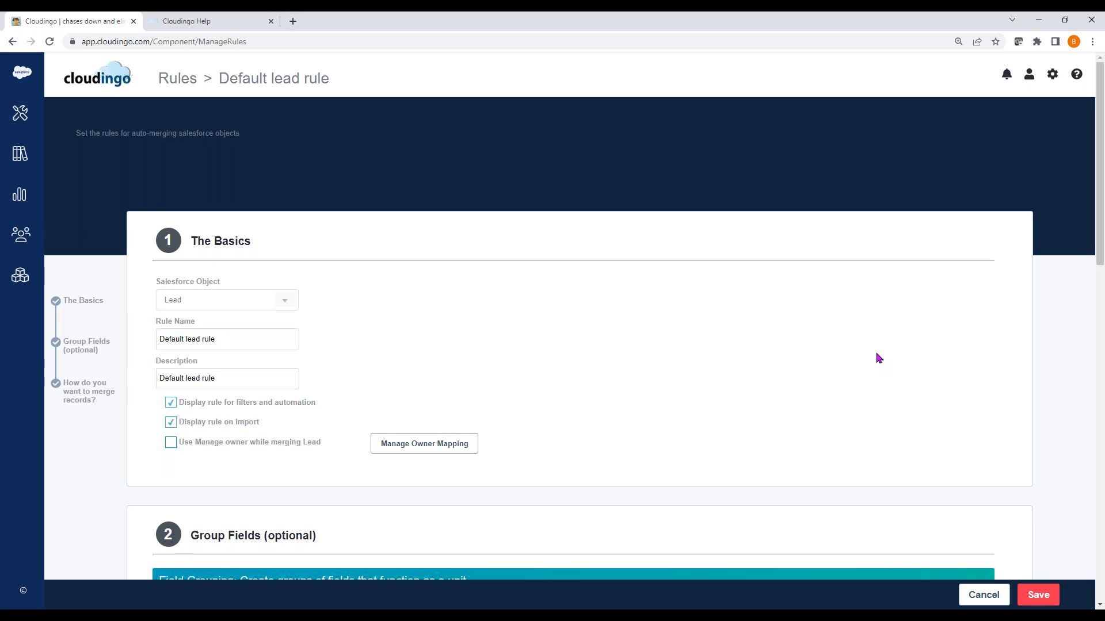
Review the lead rule down to its record merging section and look through the choices for default field values
scroll(878, 359, "down", 2)
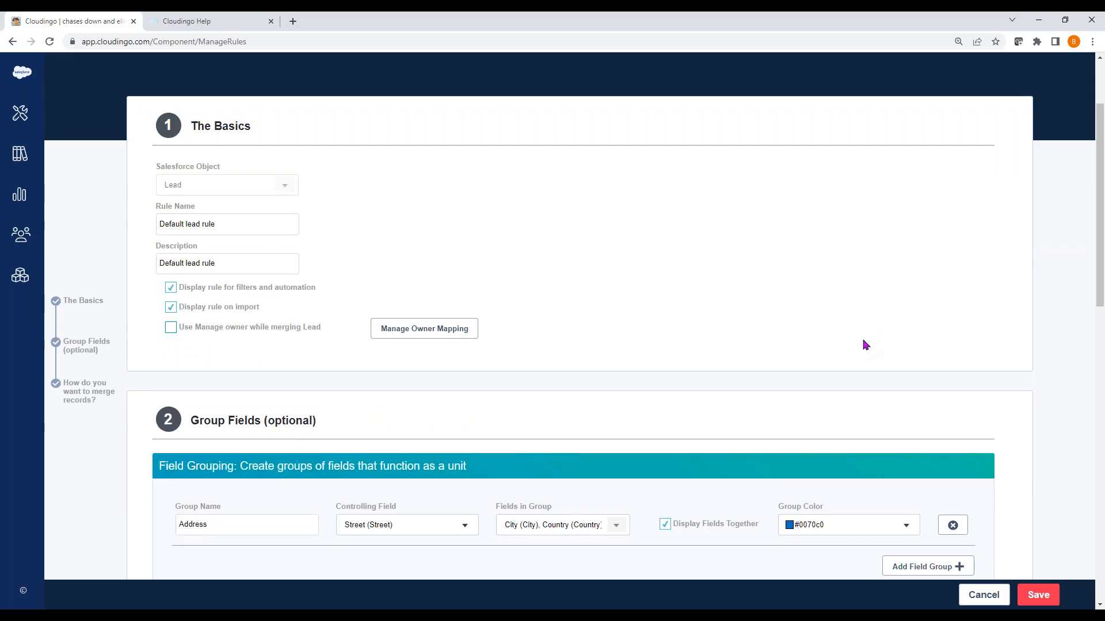
scroll(520, 226, "down", 4)
scroll(522, 226, "down", 6)
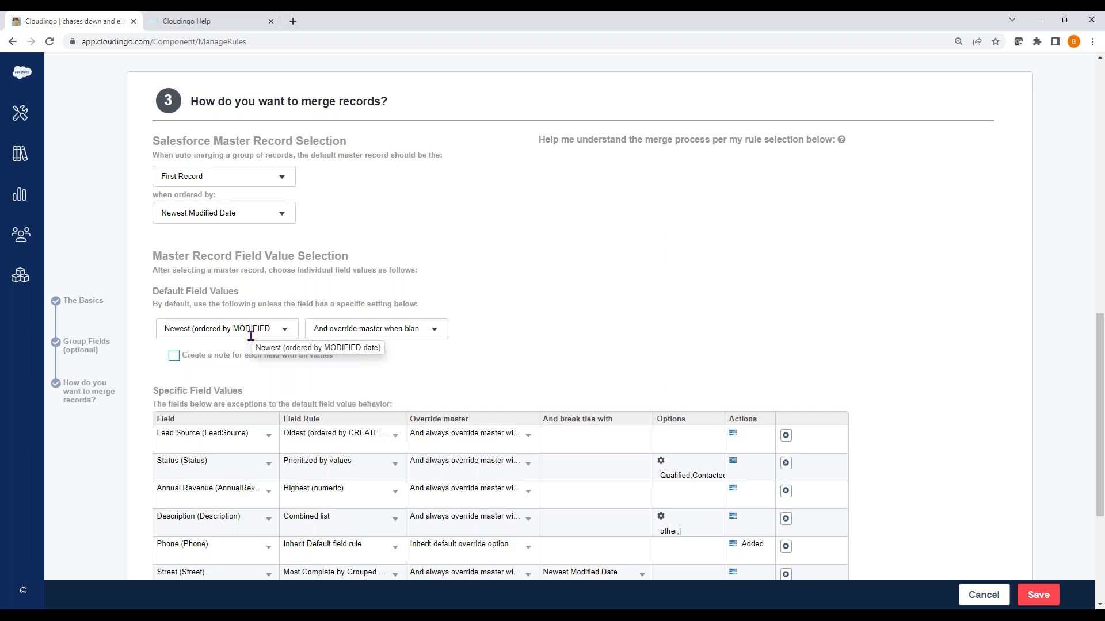
left_click(285, 333)
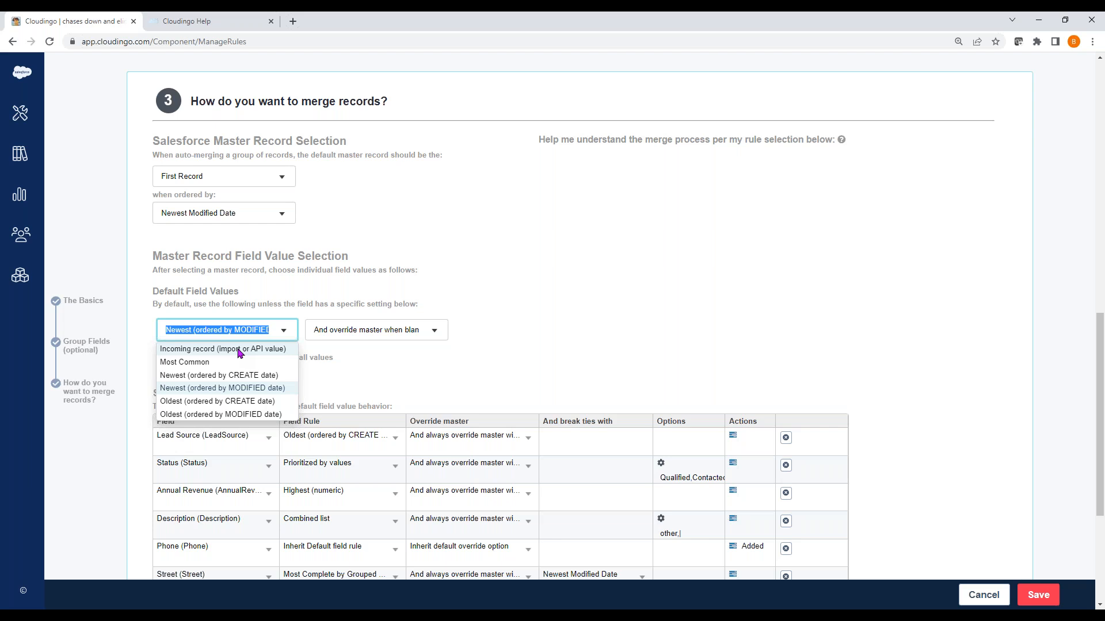
left_click(685, 344)
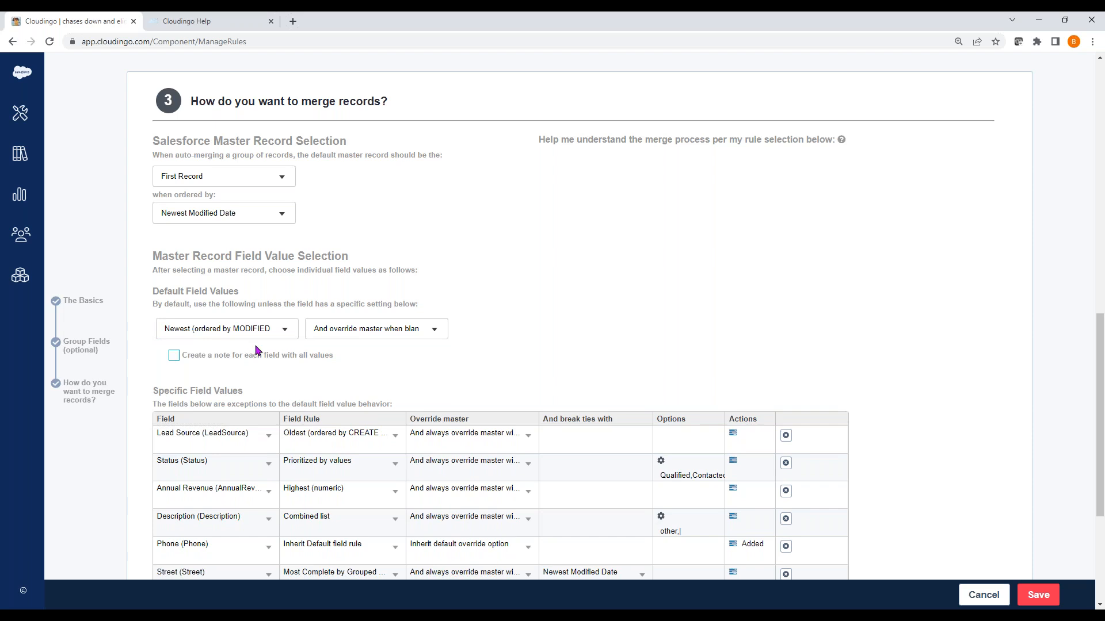
Look through the choices for the default master record and check how its records are ordered
left_click(282, 180)
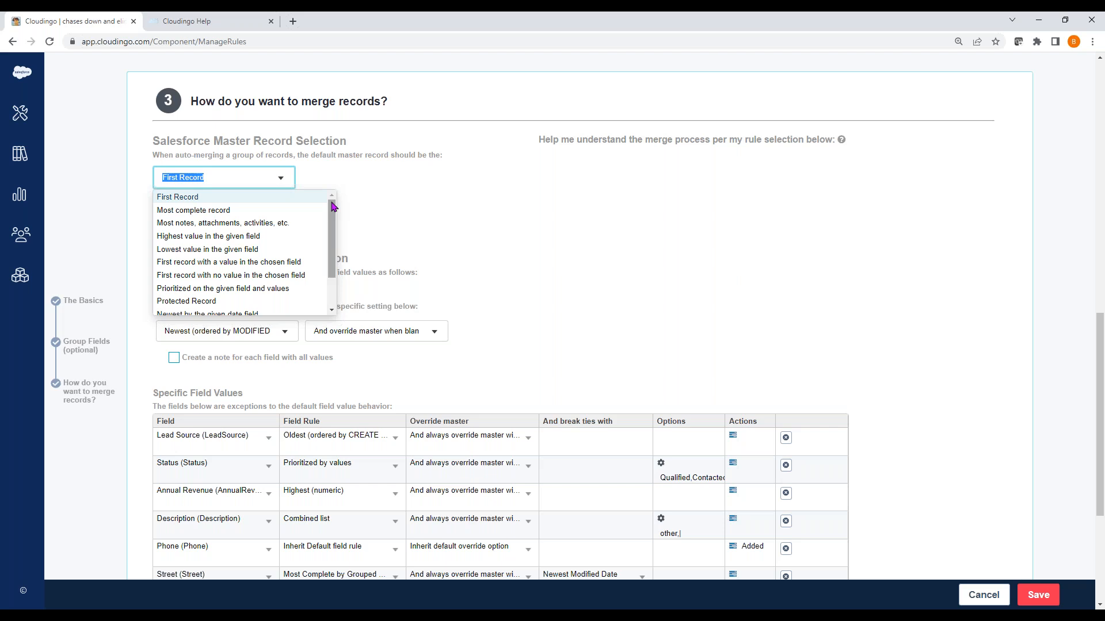
left_click(282, 178)
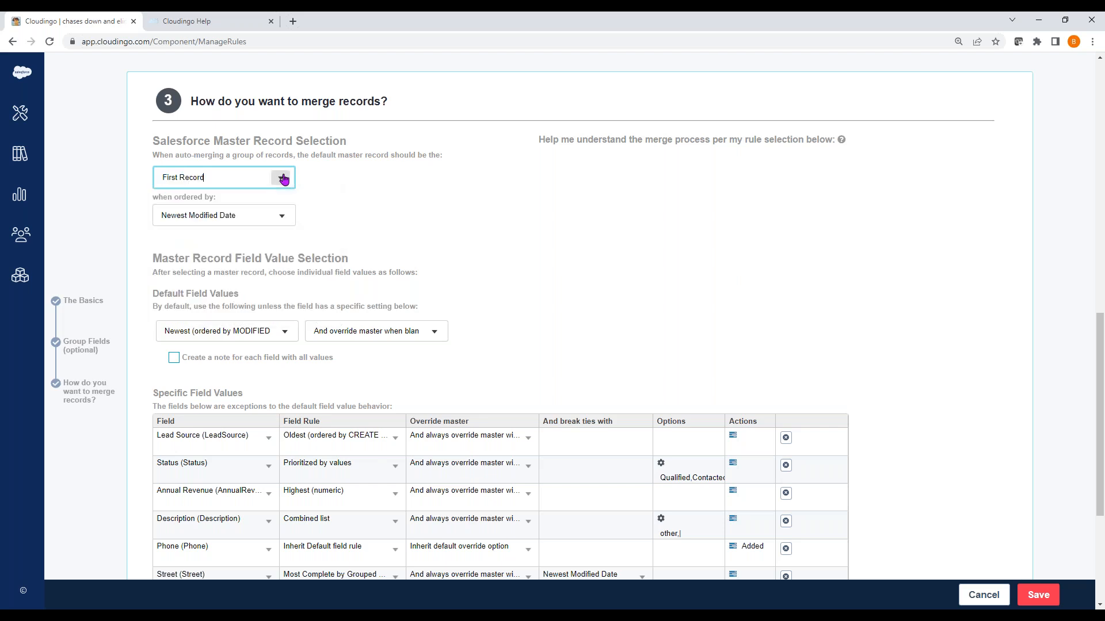
left_click(270, 214)
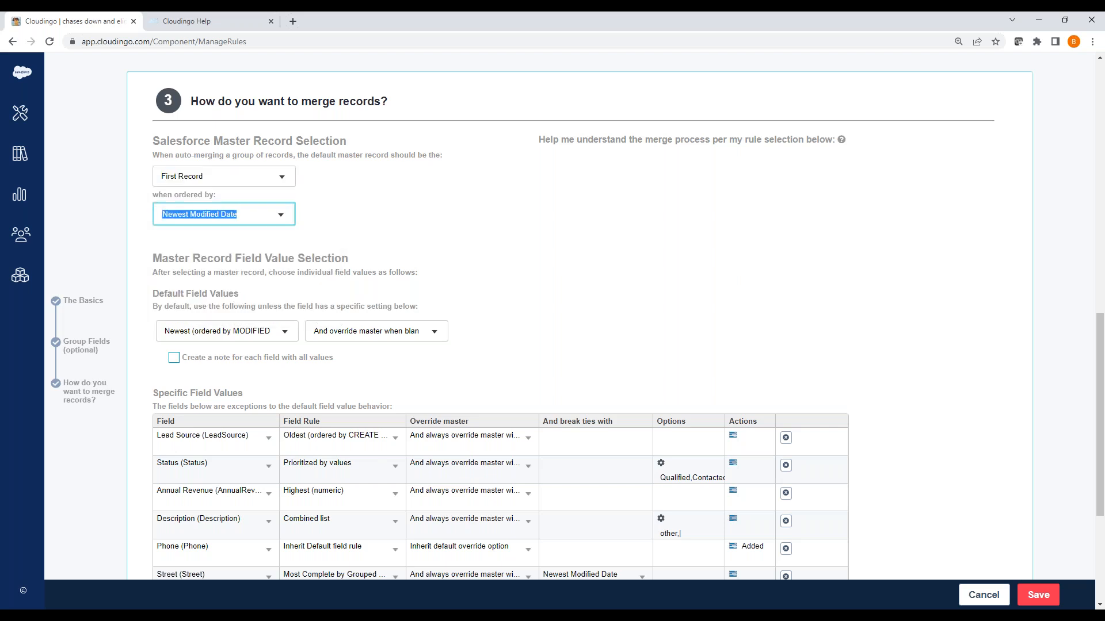
left_click(279, 216)
Try Newest by the given date field and Protected Record as the master record selection
left_click(281, 179)
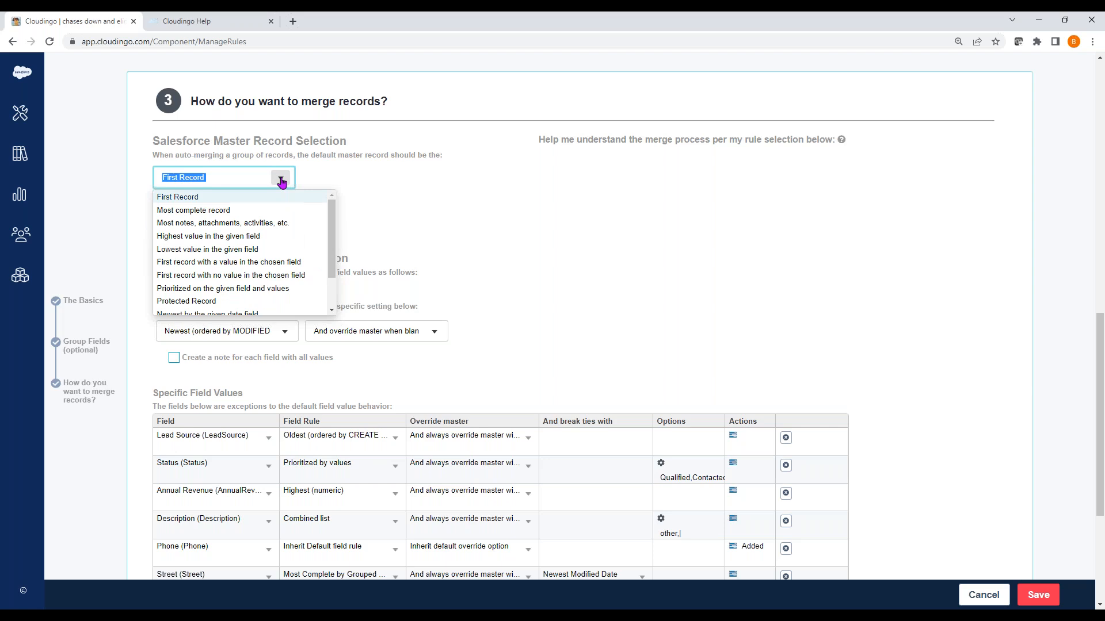
left_click_drag(330, 221, 330, 284)
left_click(258, 271)
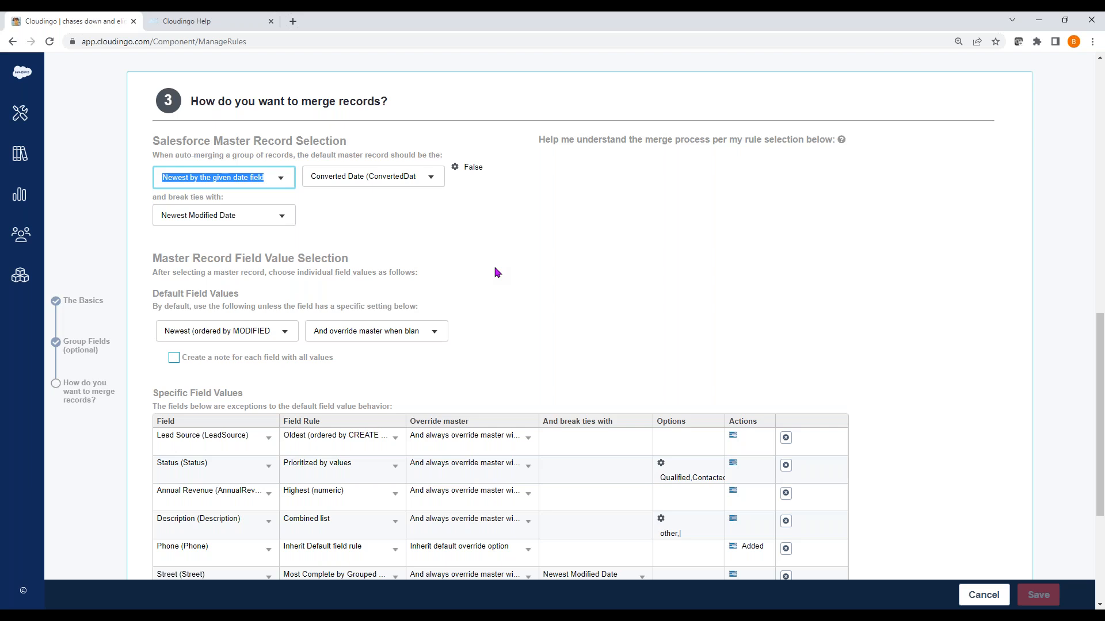
left_click(279, 177)
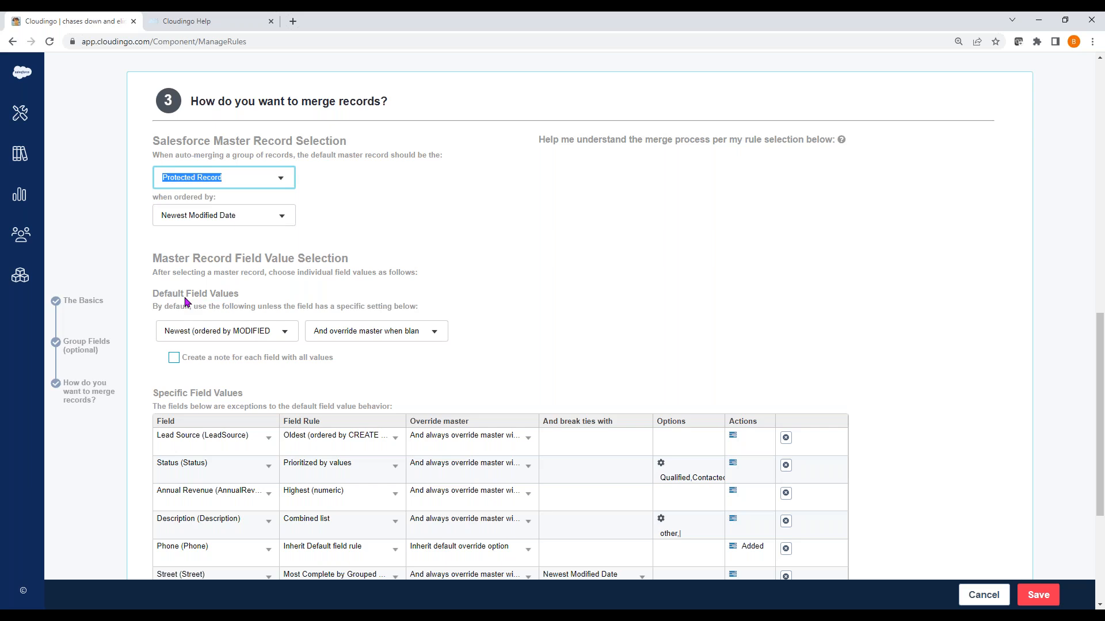
Set the master record selection to Prioritized on the given field and values, using the Status (Status) field
left_click(279, 180)
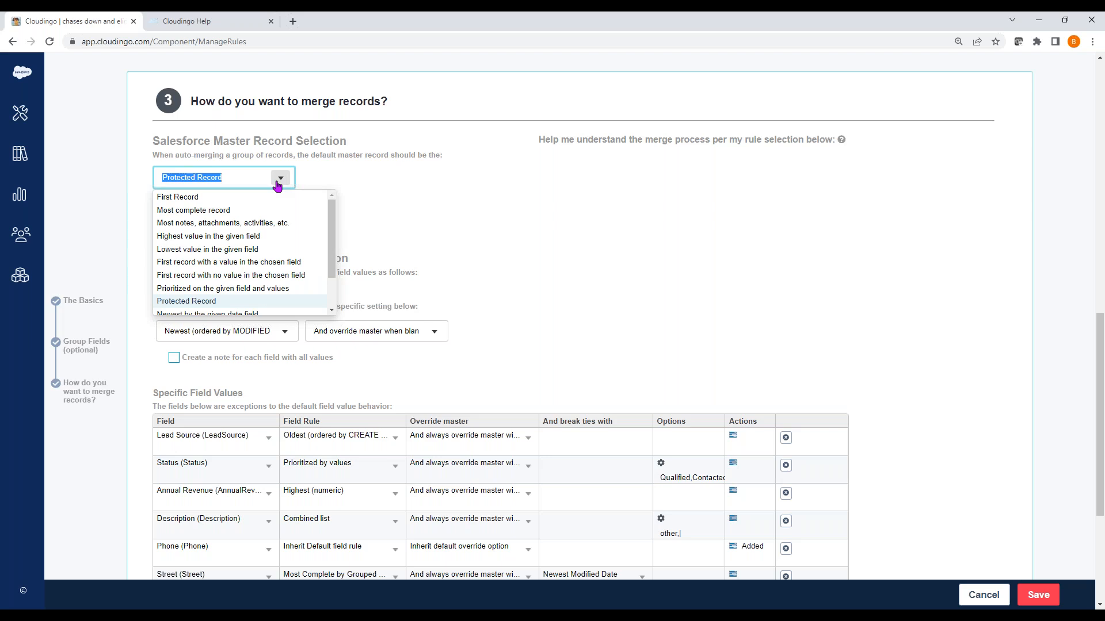
left_click(221, 289)
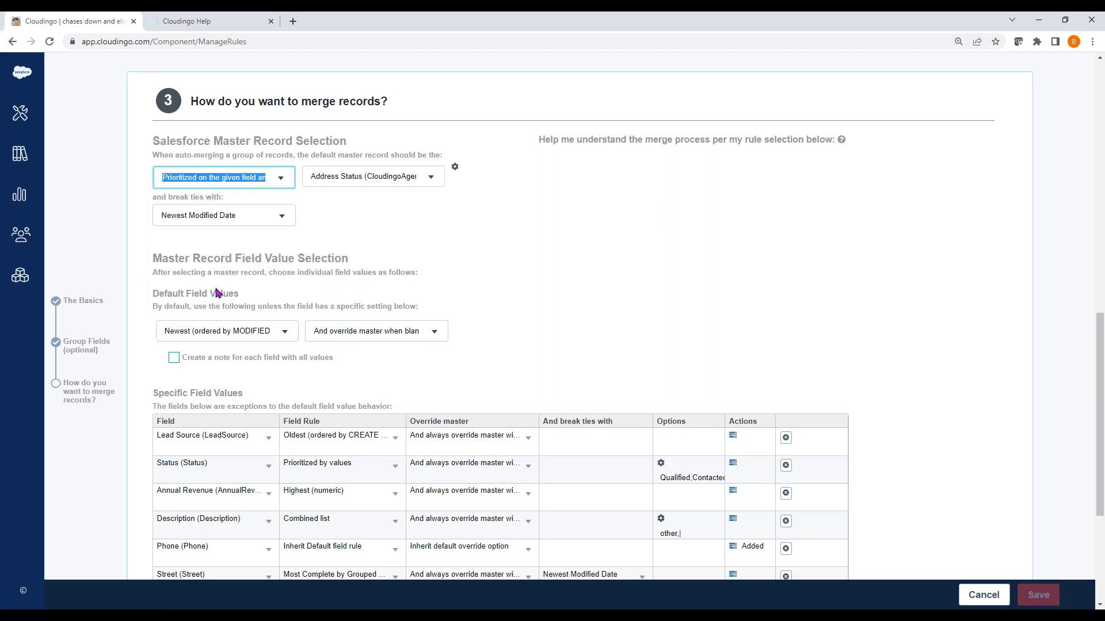
left_click(433, 176)
left_click_drag(513, 216, 506, 296)
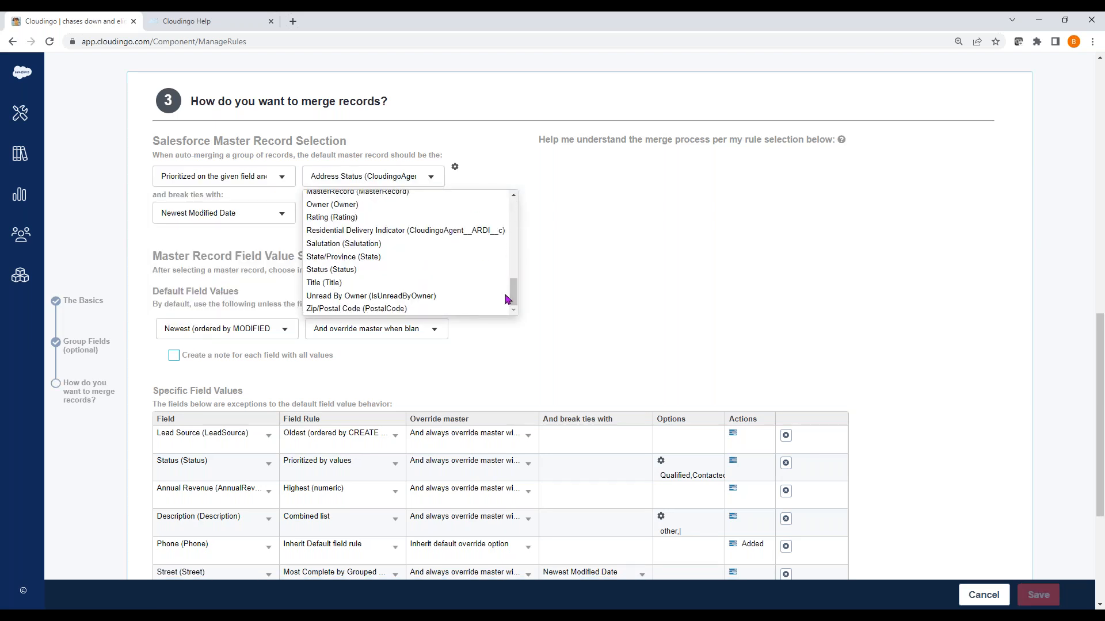
left_click(370, 271)
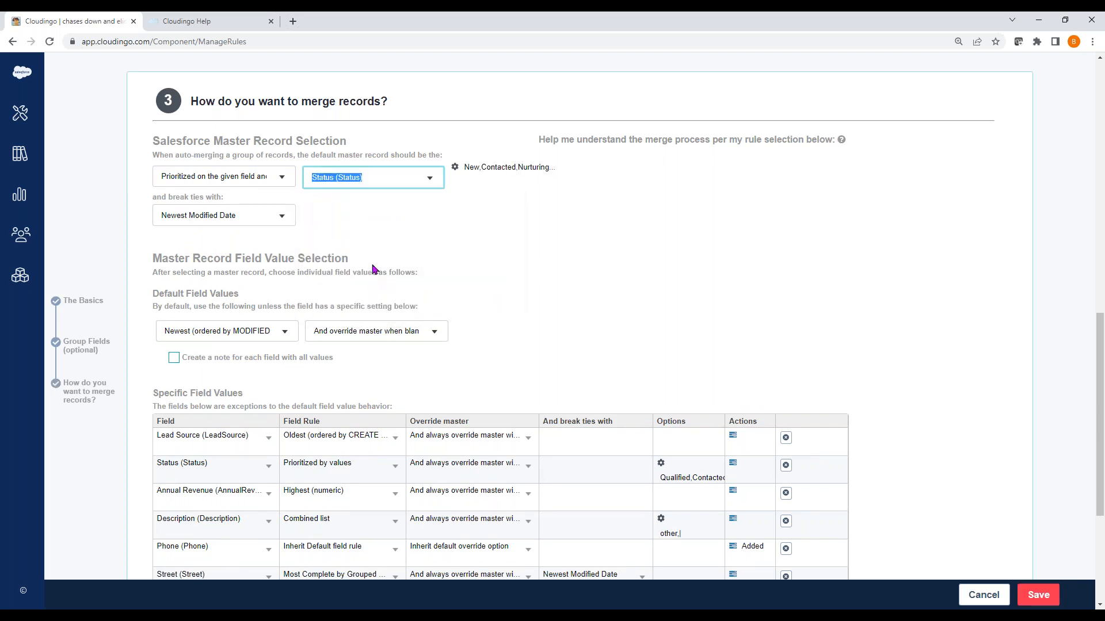
Reorder the prioritized Status values for master record selection with Qualified first, Nurturing second and Contacted third
left_click(455, 168)
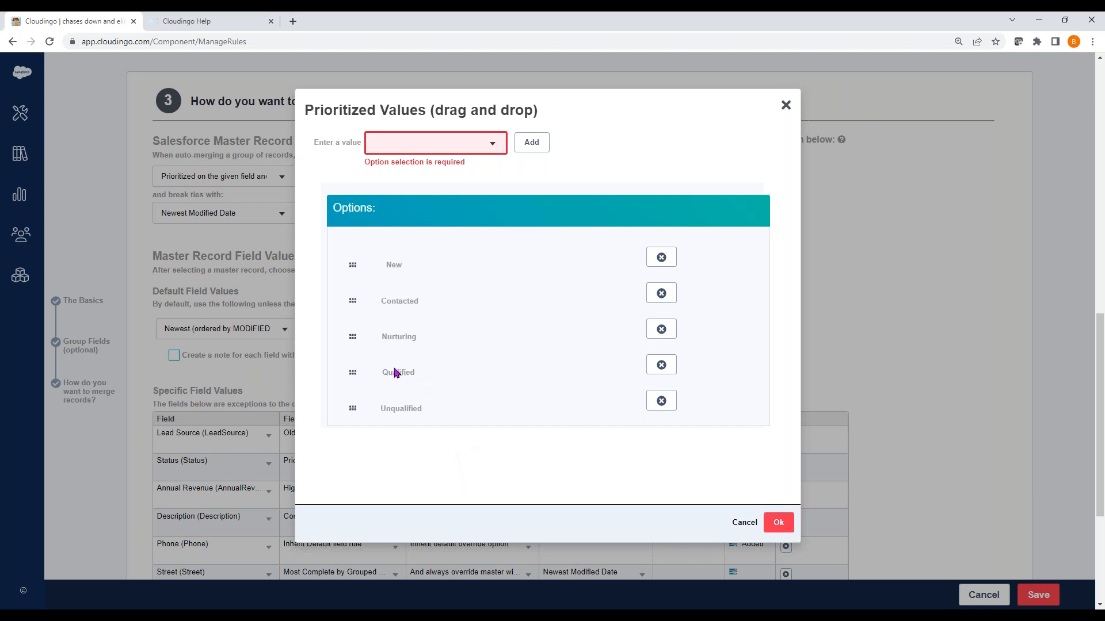
left_click_drag(396, 375, 401, 265)
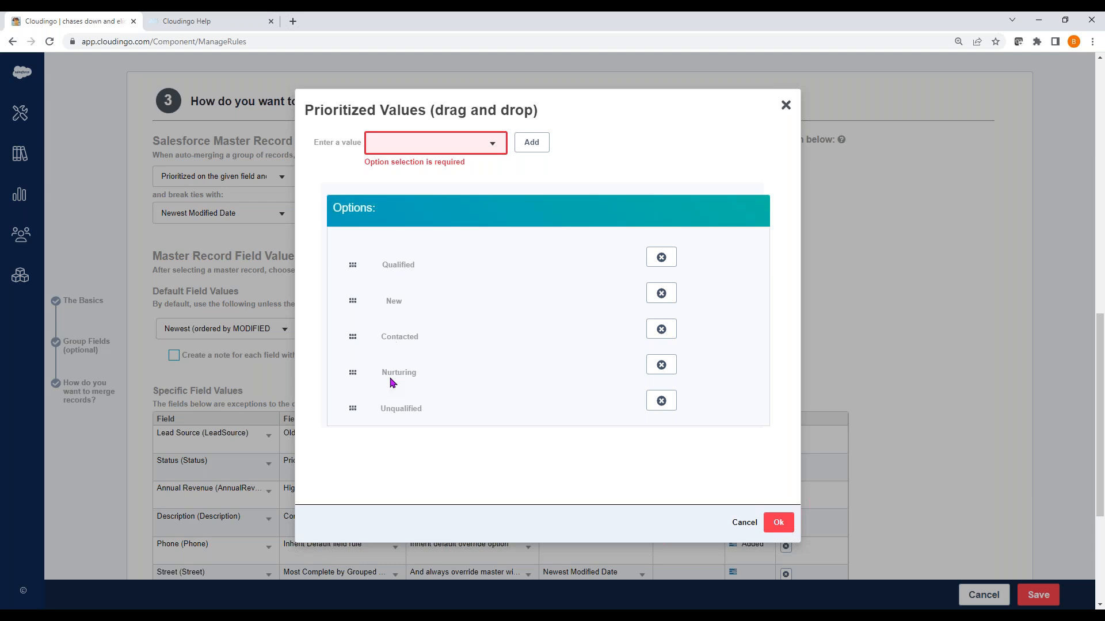
left_click_drag(395, 377, 401, 297)
left_click_drag(389, 378, 387, 340)
left_click(778, 522)
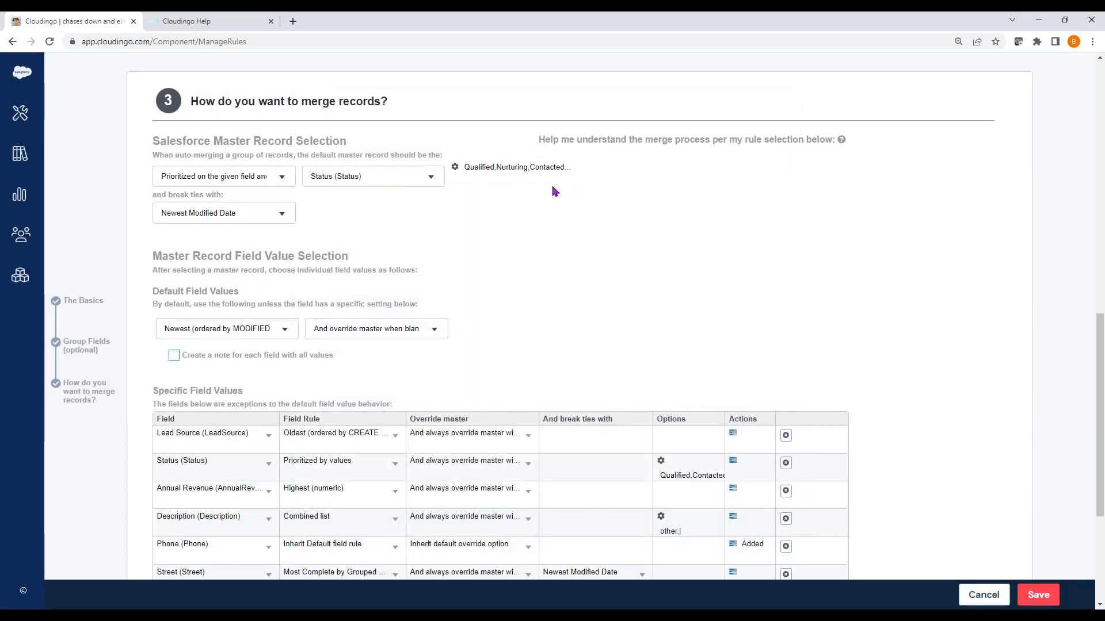
Try Most complete record as the default master record, and settle on First Record instead
left_click(429, 179)
left_click(282, 179)
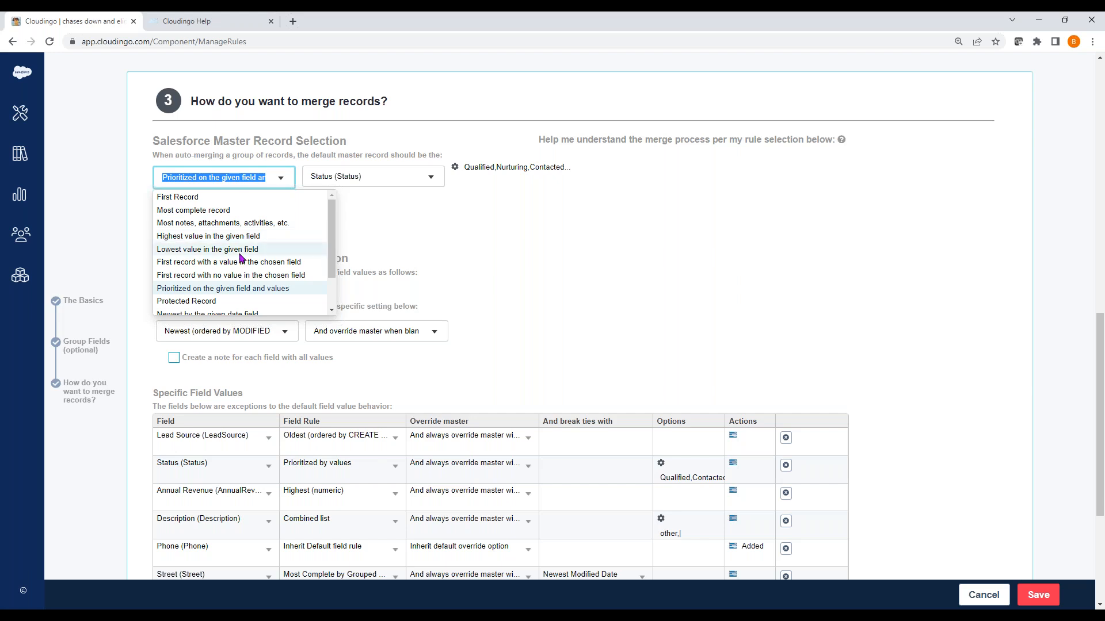
left_click(210, 211)
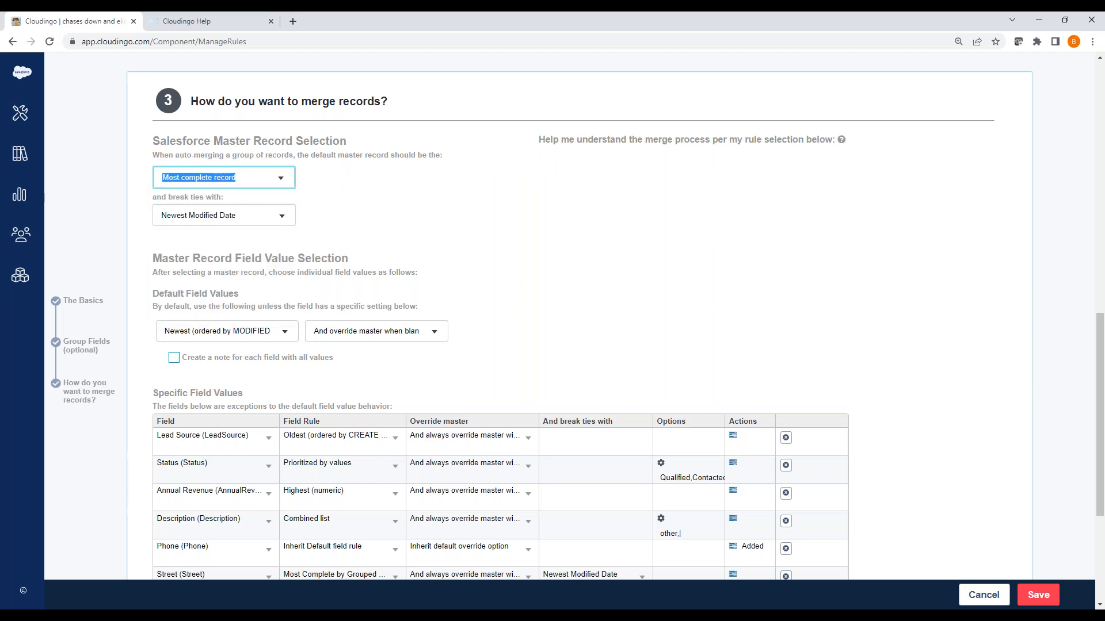
left_click(278, 177)
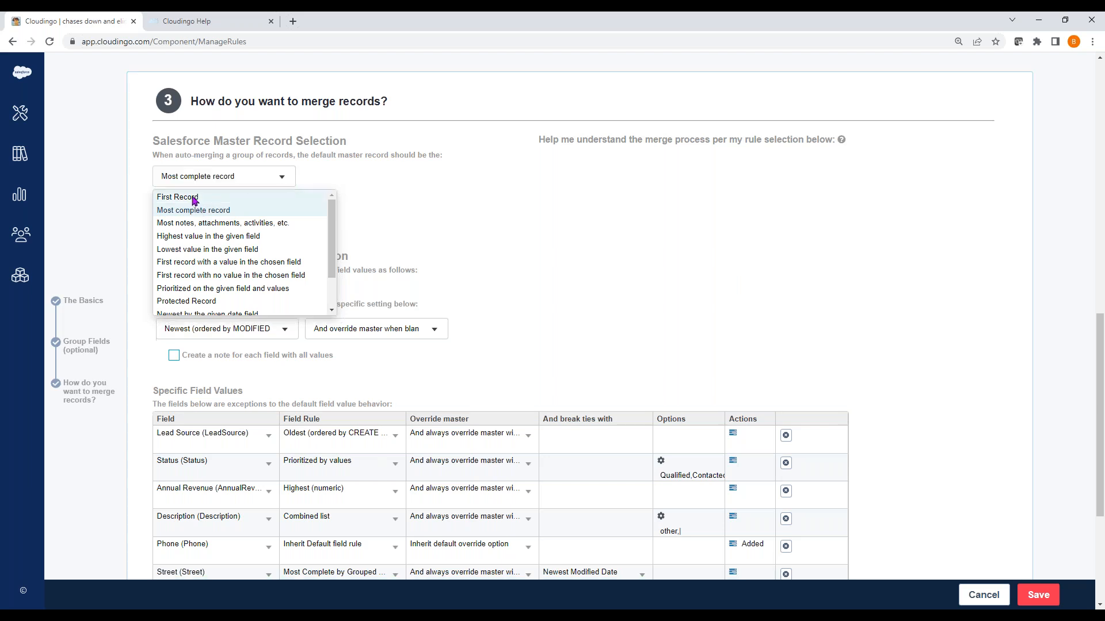
left_click(194, 198)
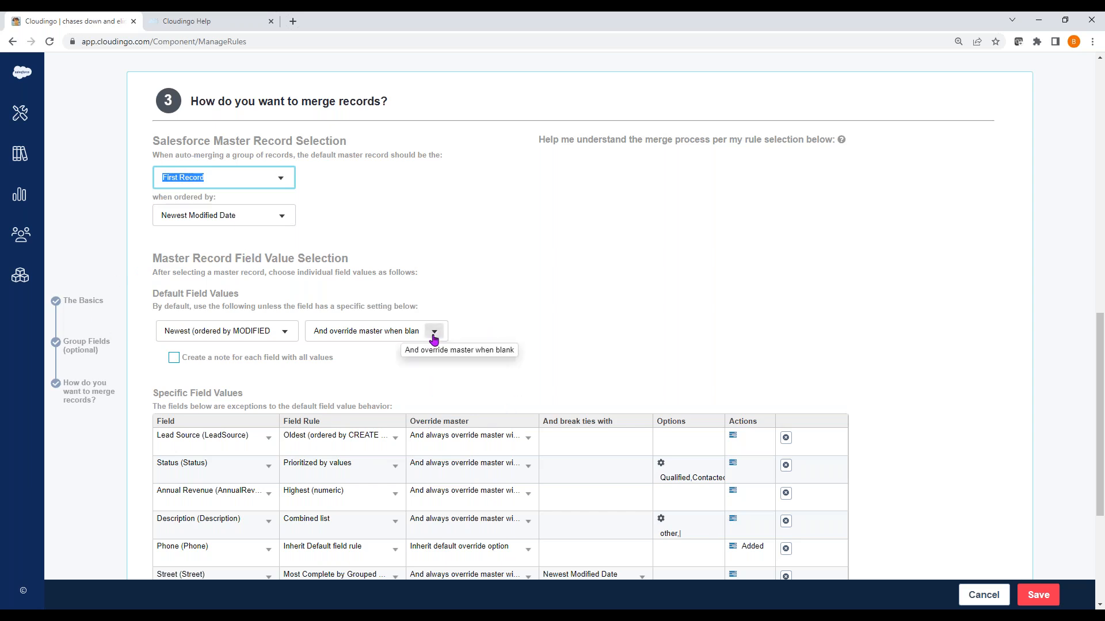
Remove the Annual Revenue row from the specific field values and add a new row for the Annual Revenue field
scroll(521, 410, "down", 3)
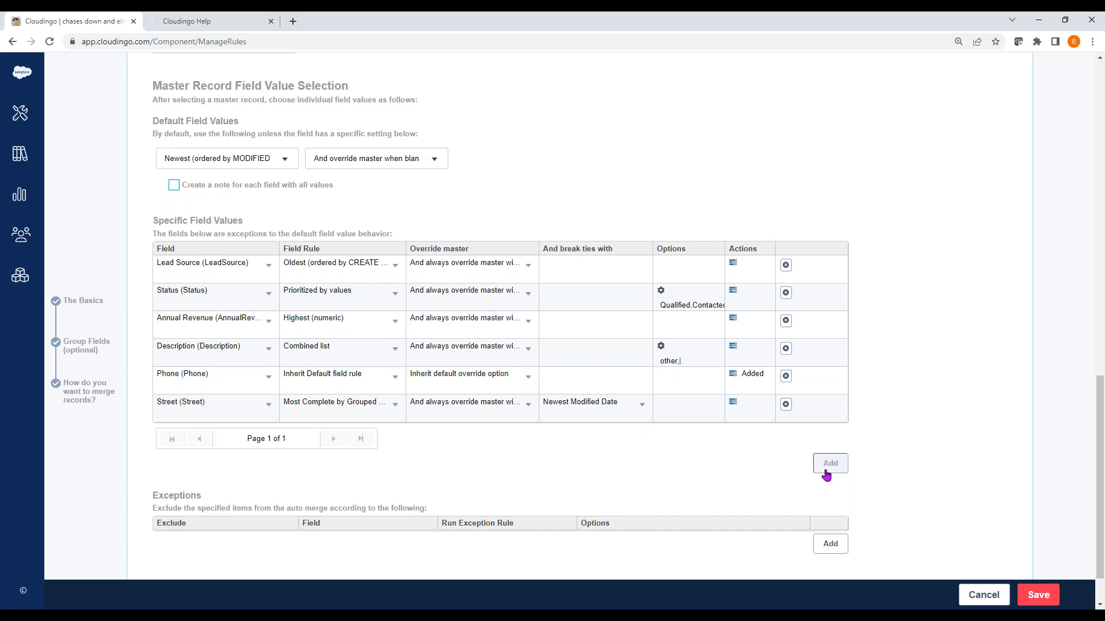
left_click(786, 320)
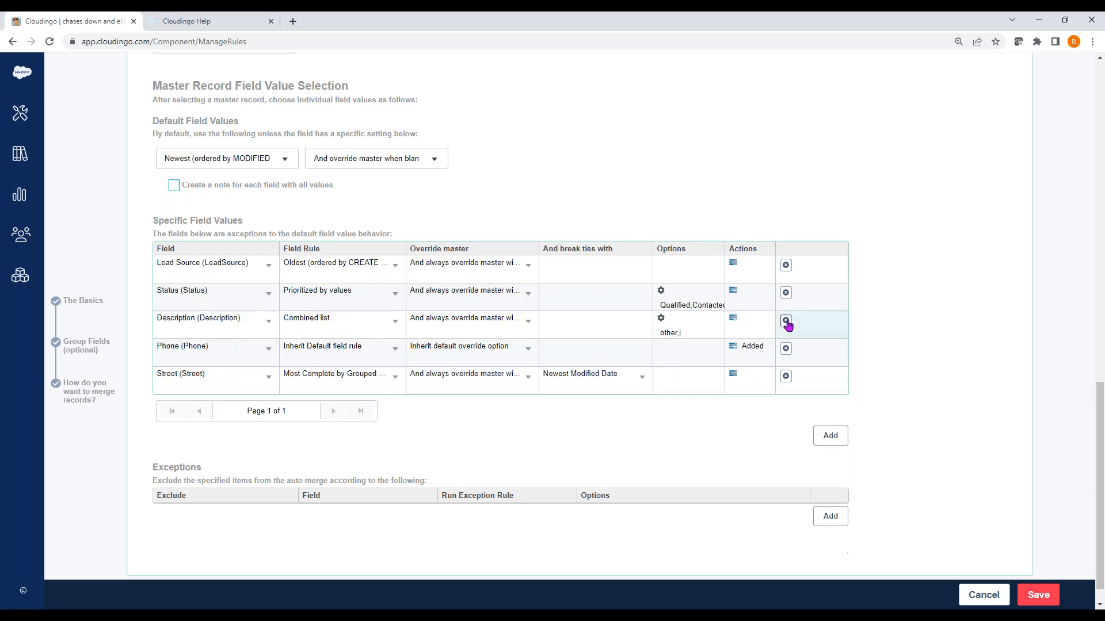
left_click(831, 439)
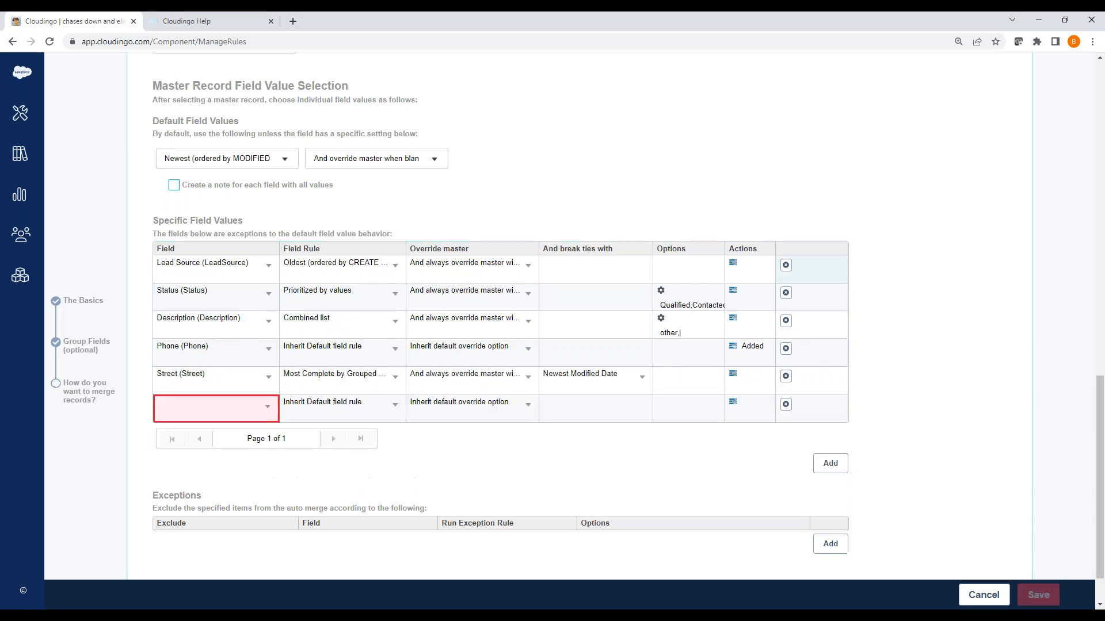
left_click(250, 413)
type("rev")
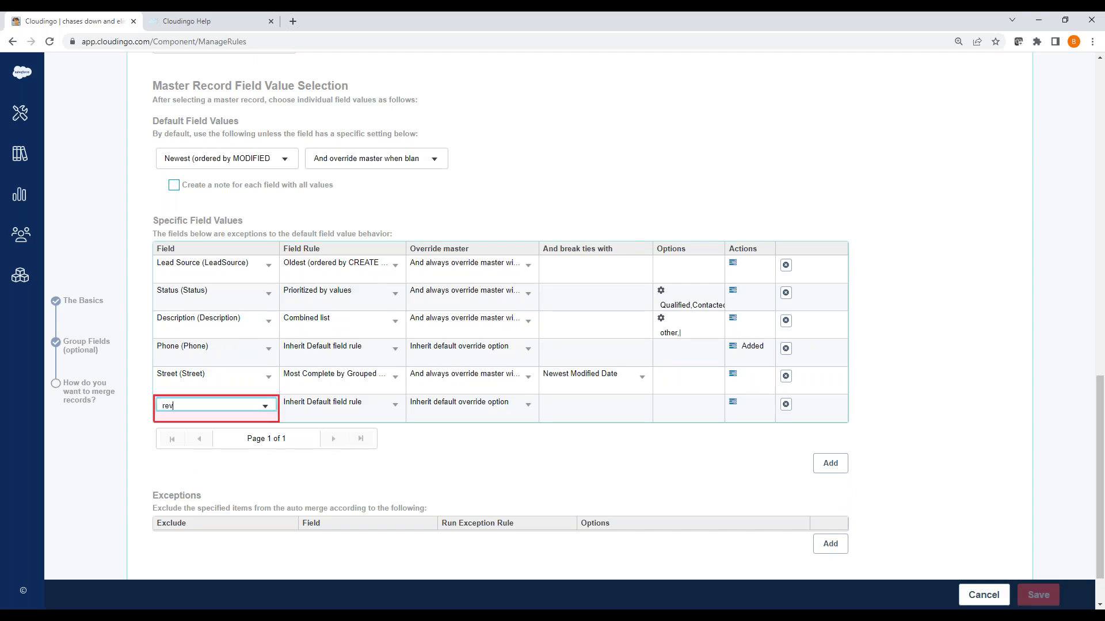
left_click(189, 421)
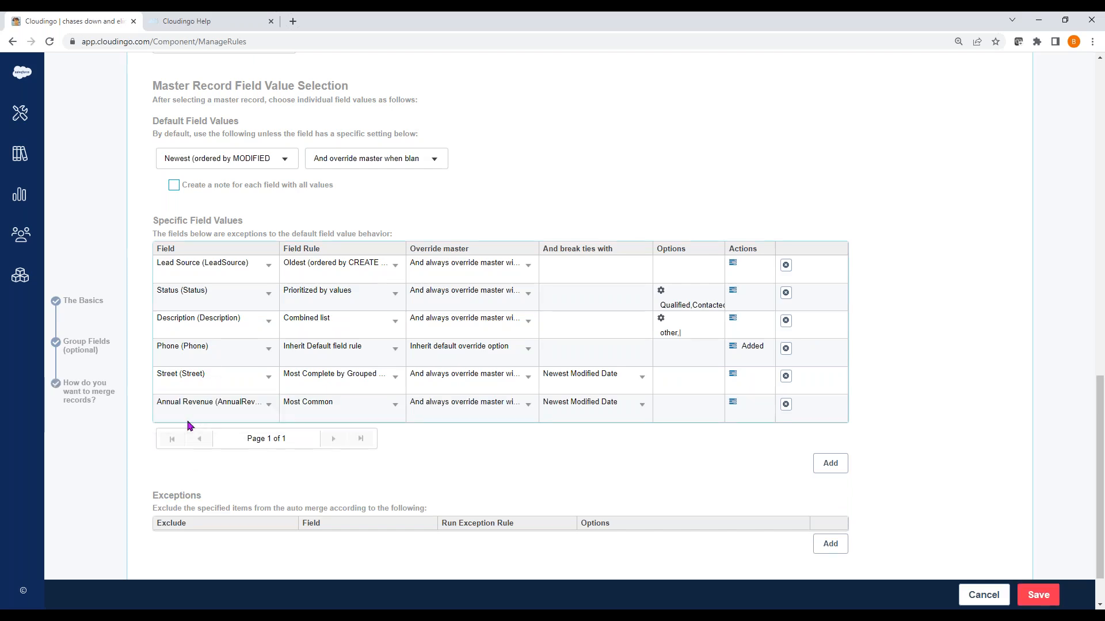
Set the field rule of the new Annual Revenue row to Highest (numeric)
left_click(392, 404)
left_click(393, 404)
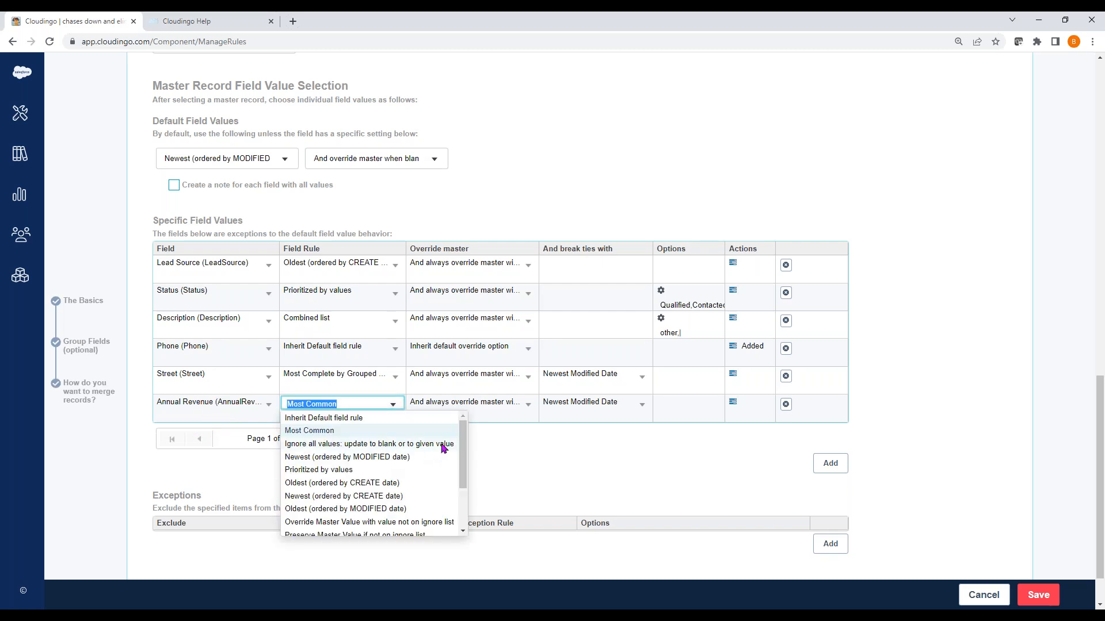
left_click_drag(458, 440, 458, 477)
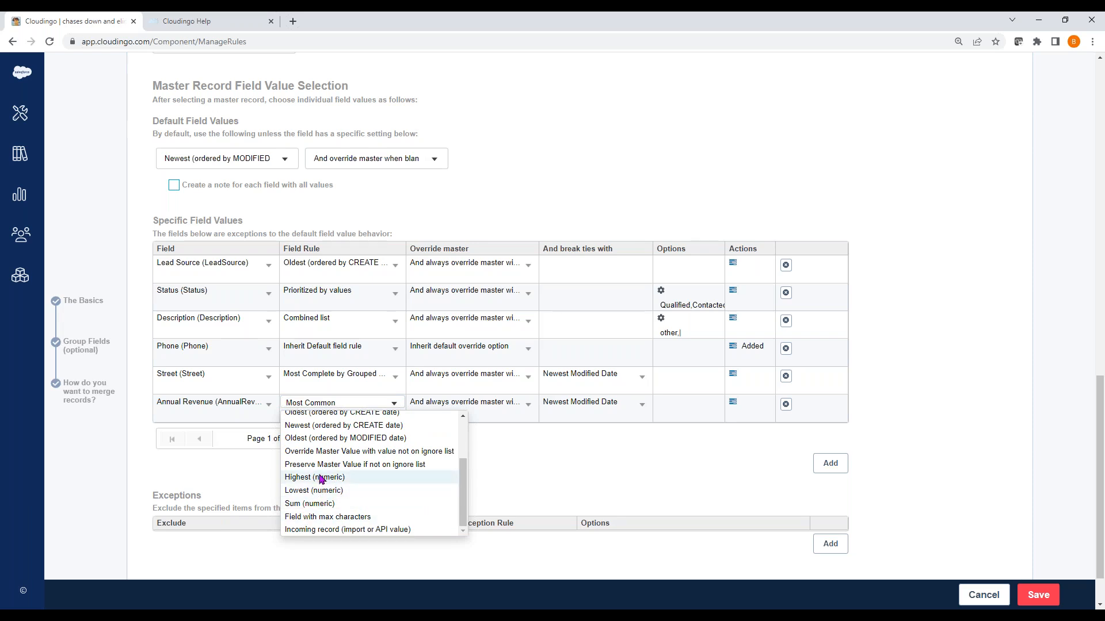
left_click(321, 478)
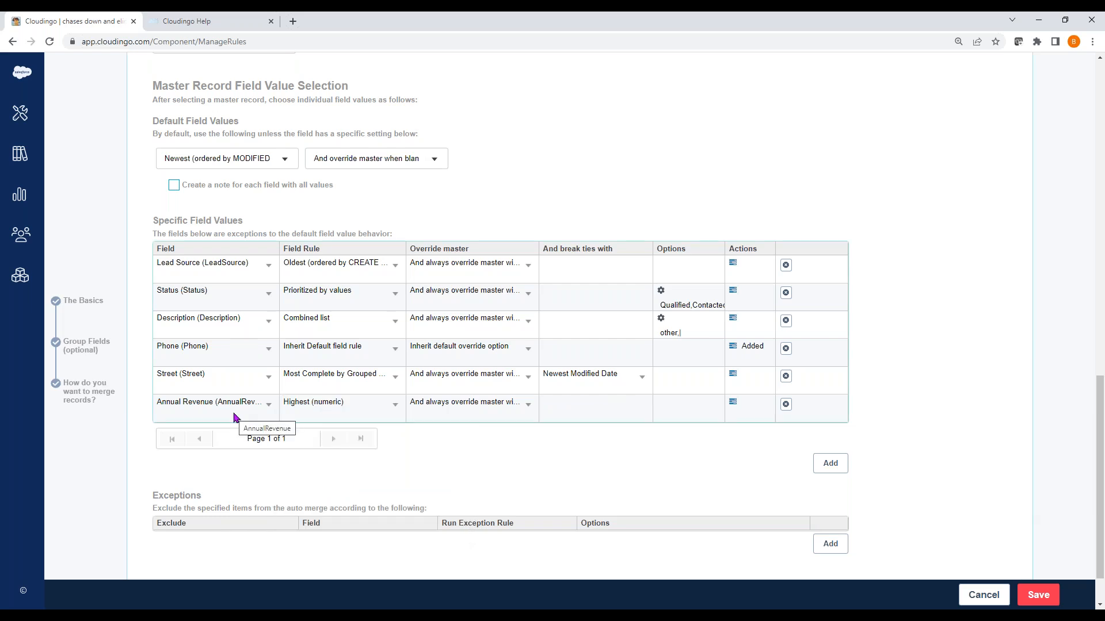
Look through the separator choices for the Description field's combined list, keeping Other
scroll(611, 167, "up", 3)
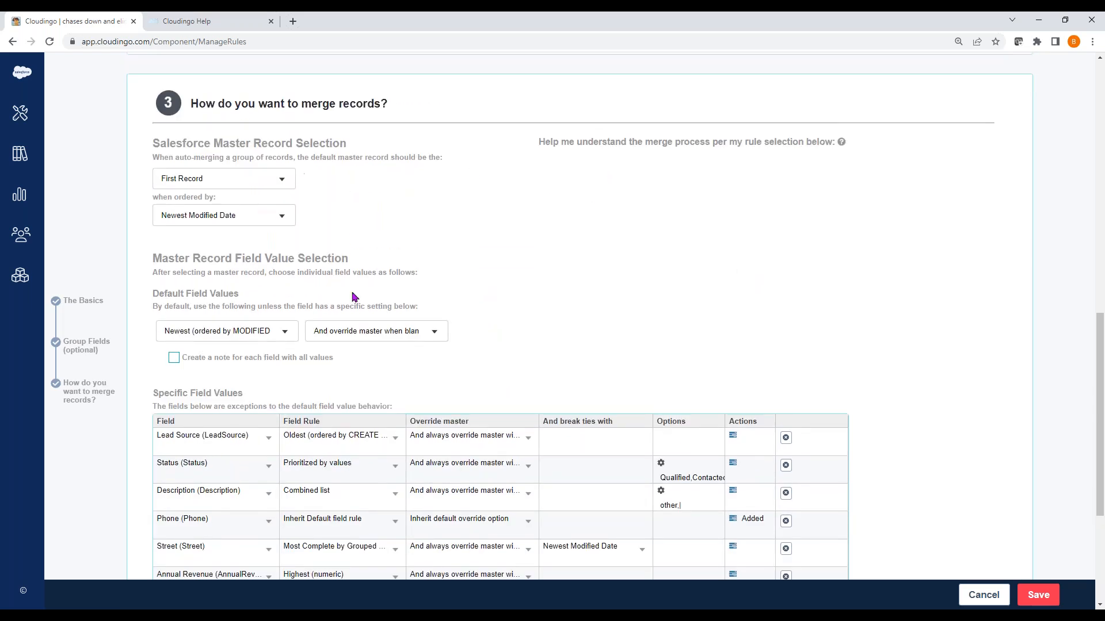
scroll(377, 270, "down", 2)
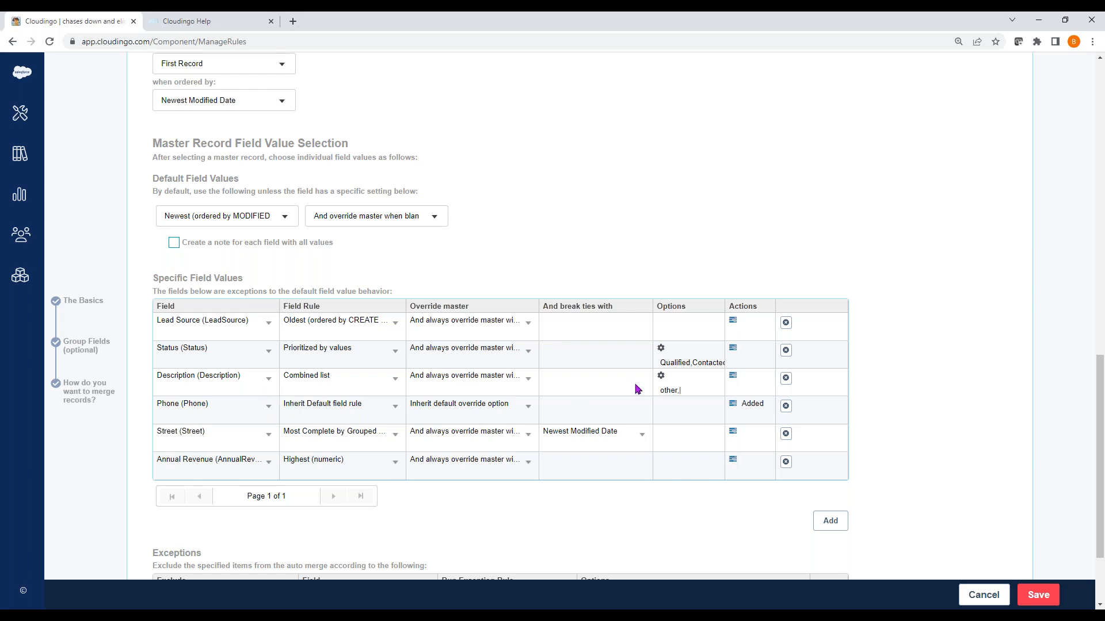
left_click(660, 378)
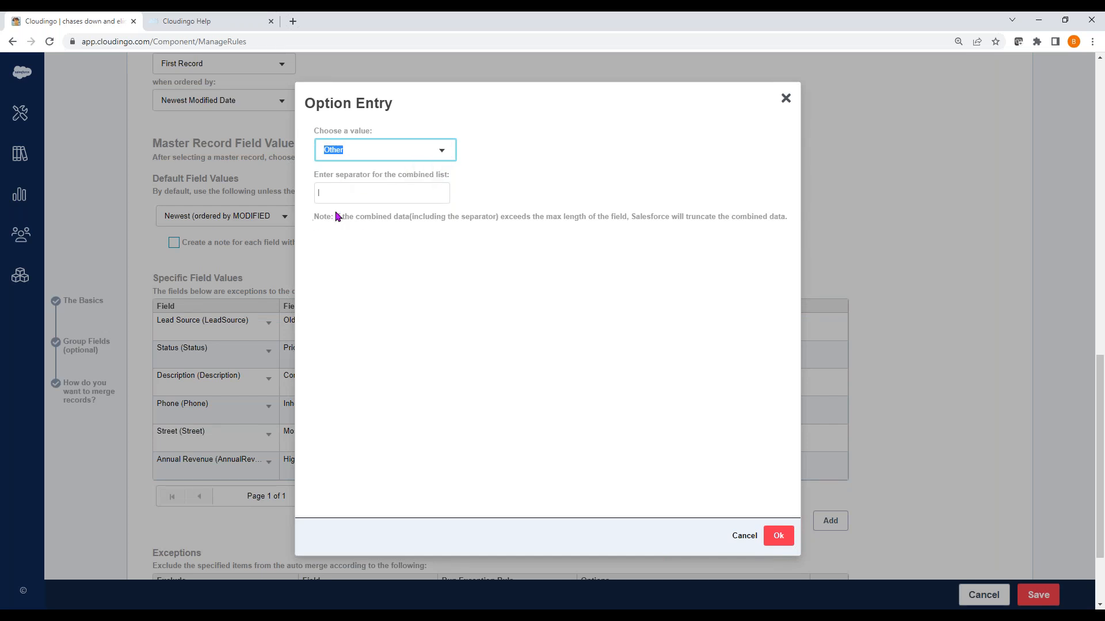
left_click(442, 152)
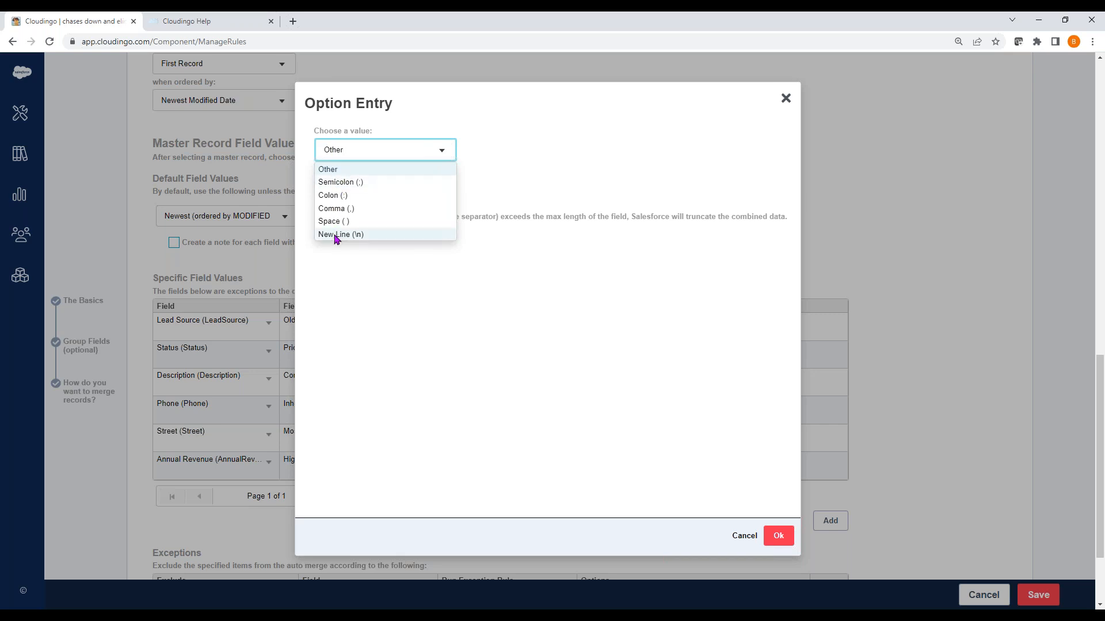
left_click(775, 536)
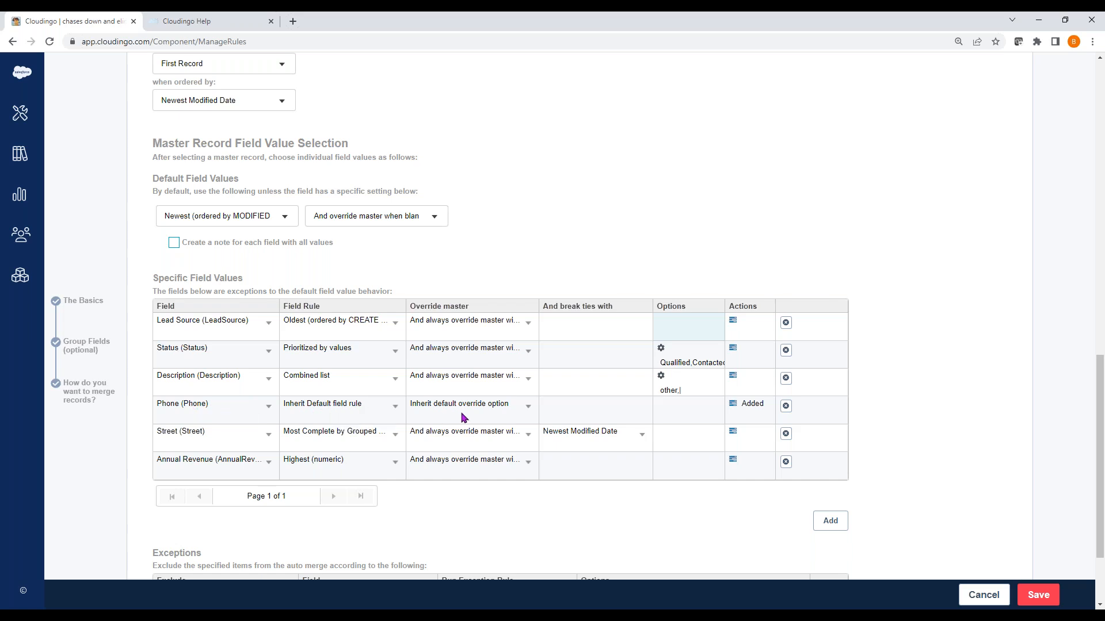
Turn off Field Audit in the field actions of the Phone field
left_click(733, 405)
left_click(336, 190)
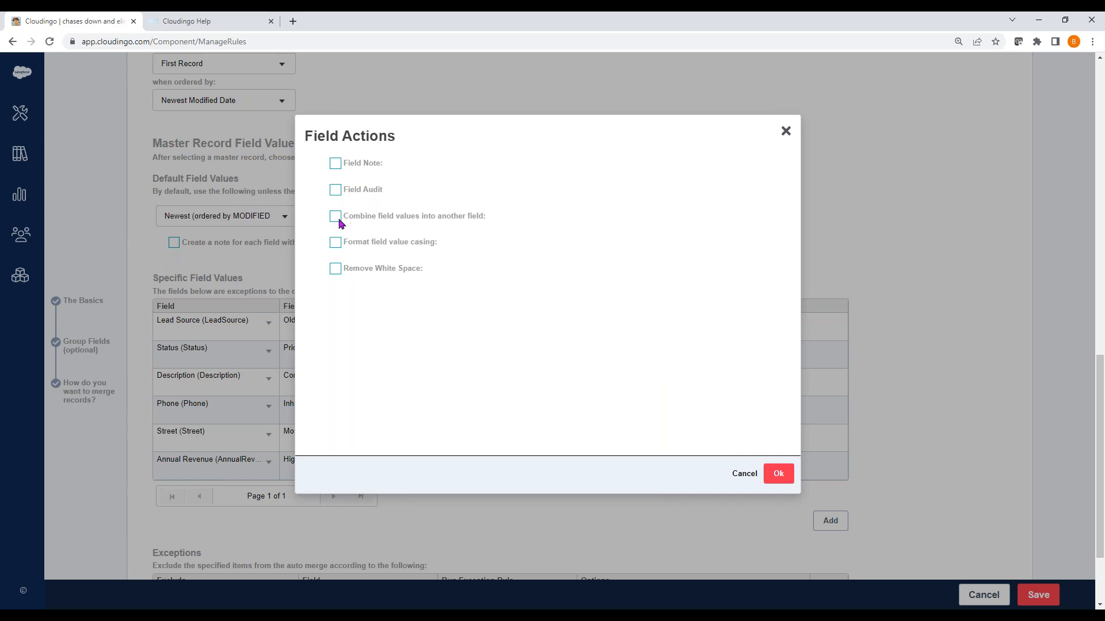
Try combining the Phone values into Description with a comma separator, including the master record and removing duplicate entries, and disable the action again
left_click(336, 220)
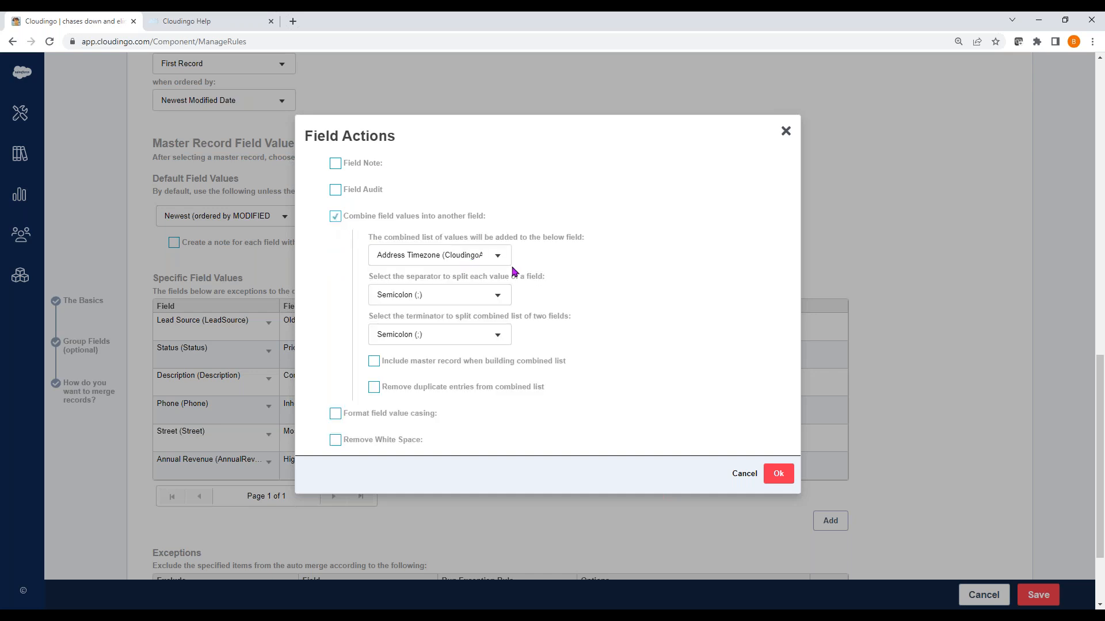
left_click(496, 257)
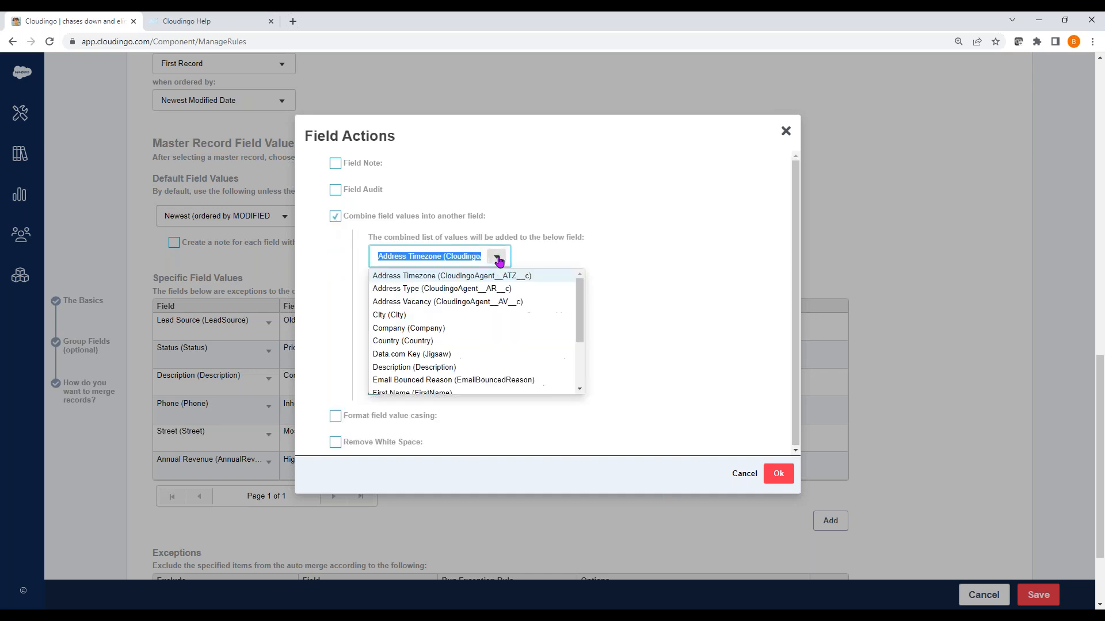
left_click(420, 368)
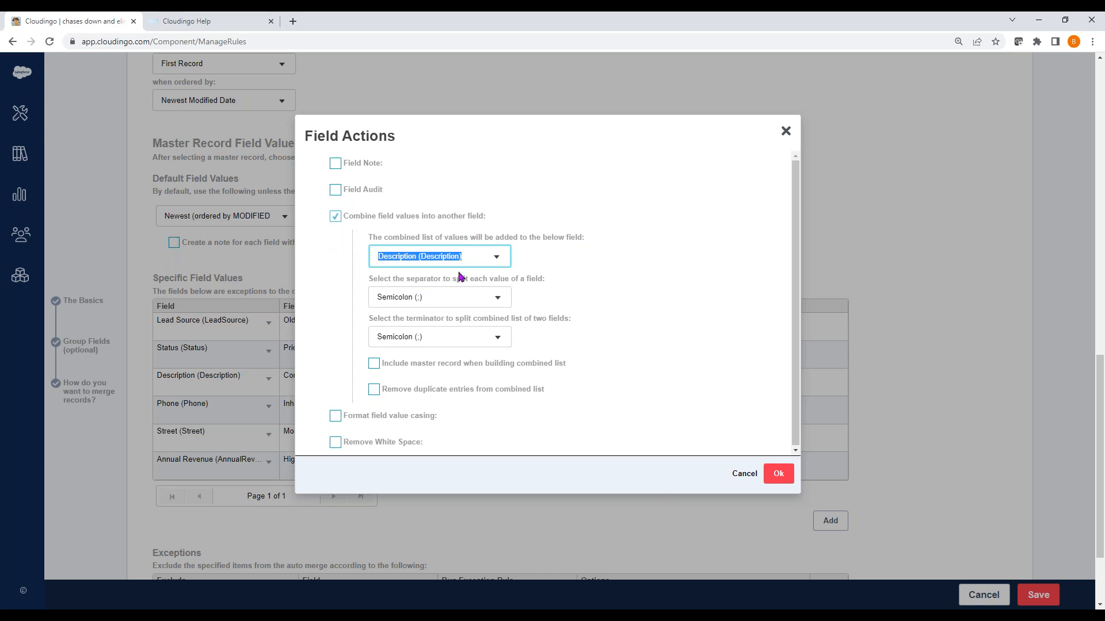
left_click(497, 297)
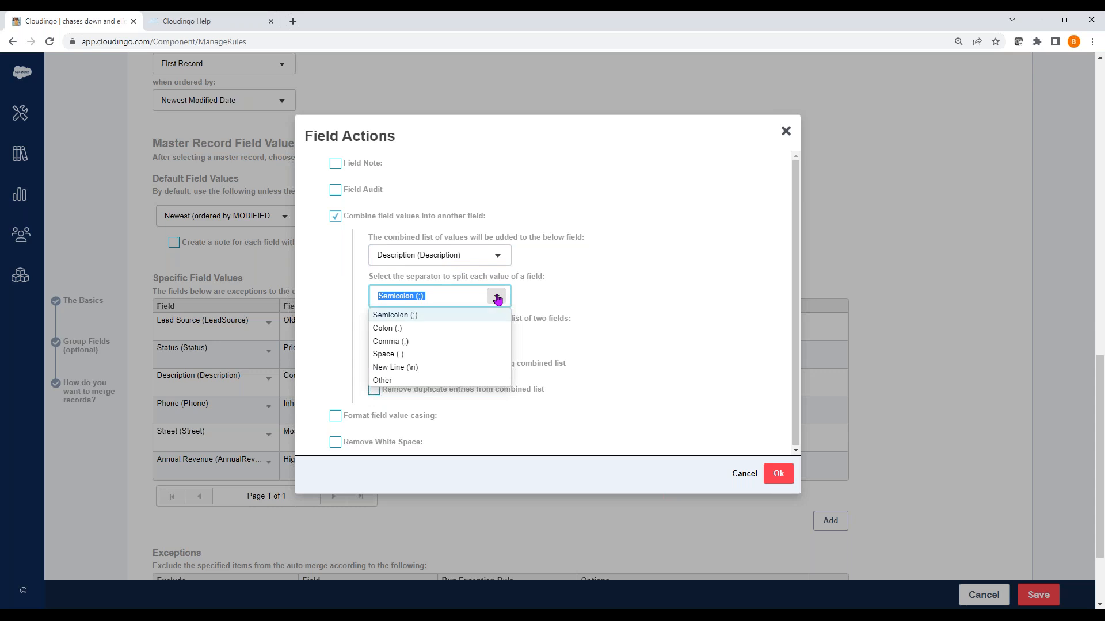
left_click(388, 343)
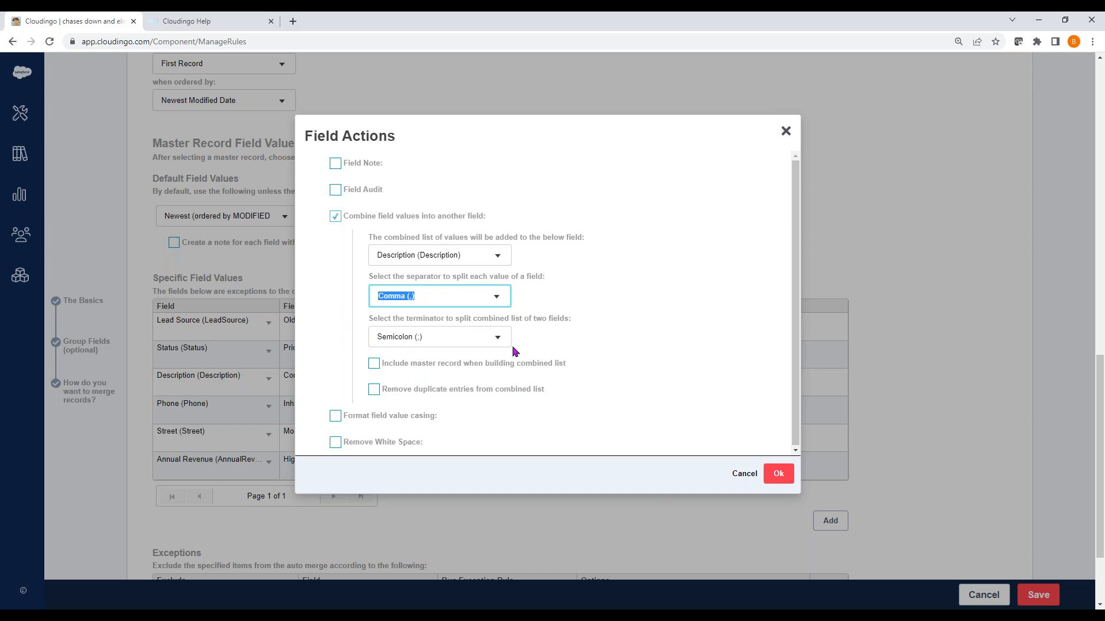
left_click(374, 364)
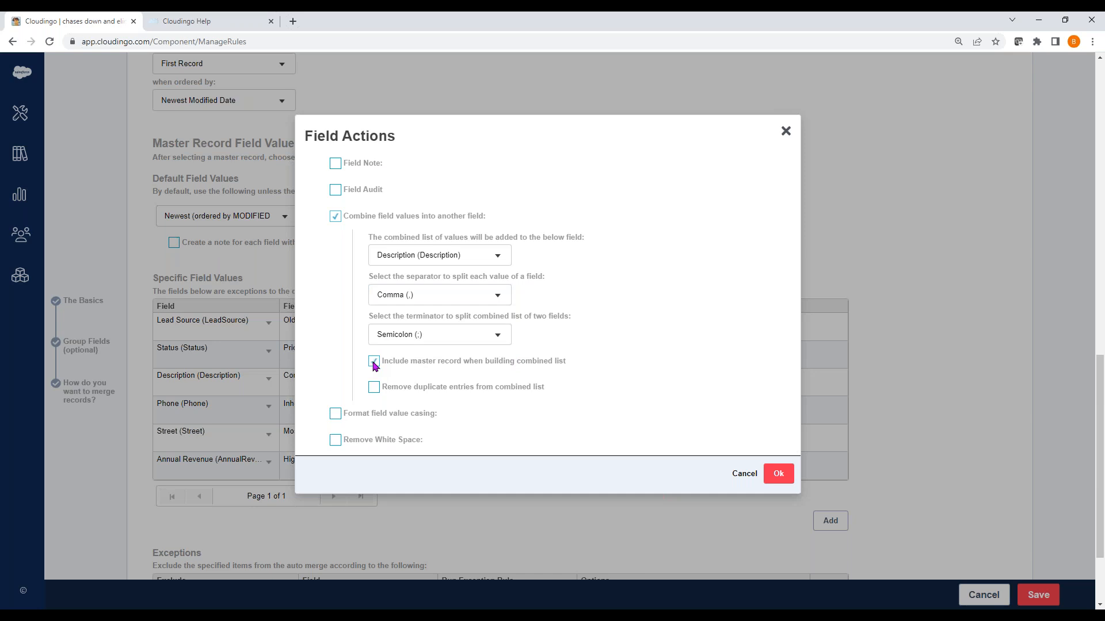
left_click(375, 388)
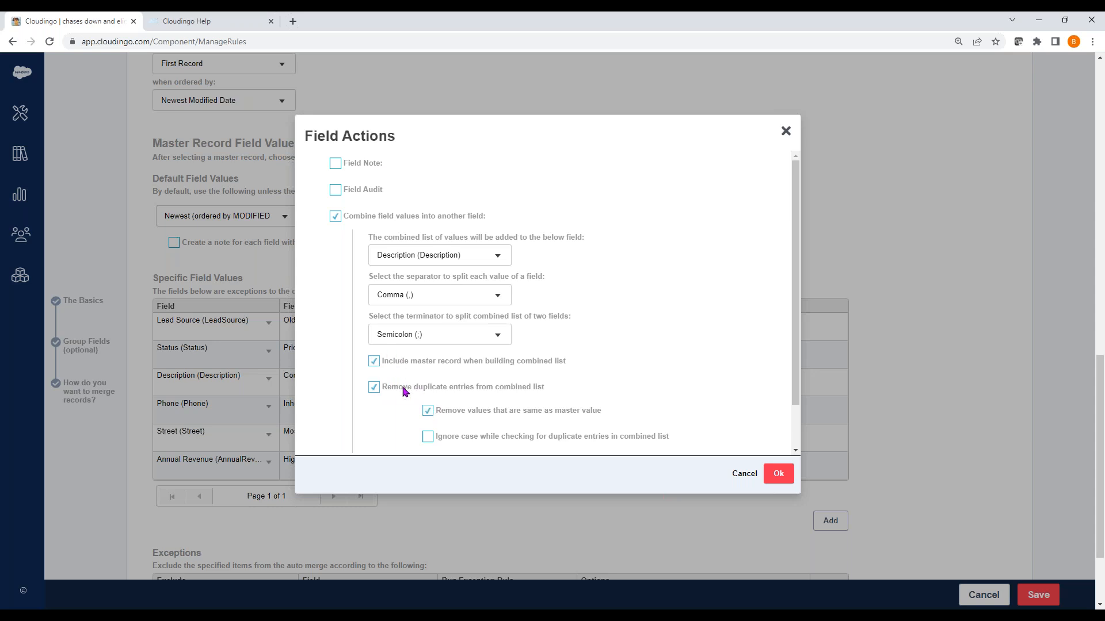
left_click(337, 217)
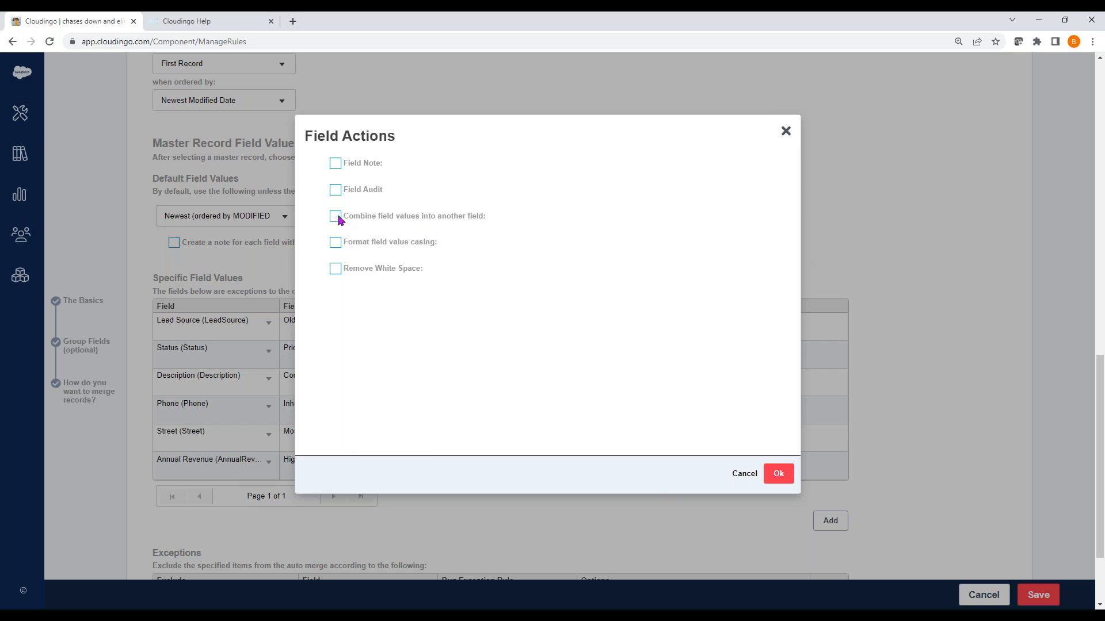
Try the Field Note and Field Audit actions for the Phone field and leave both disabled
left_click(336, 164)
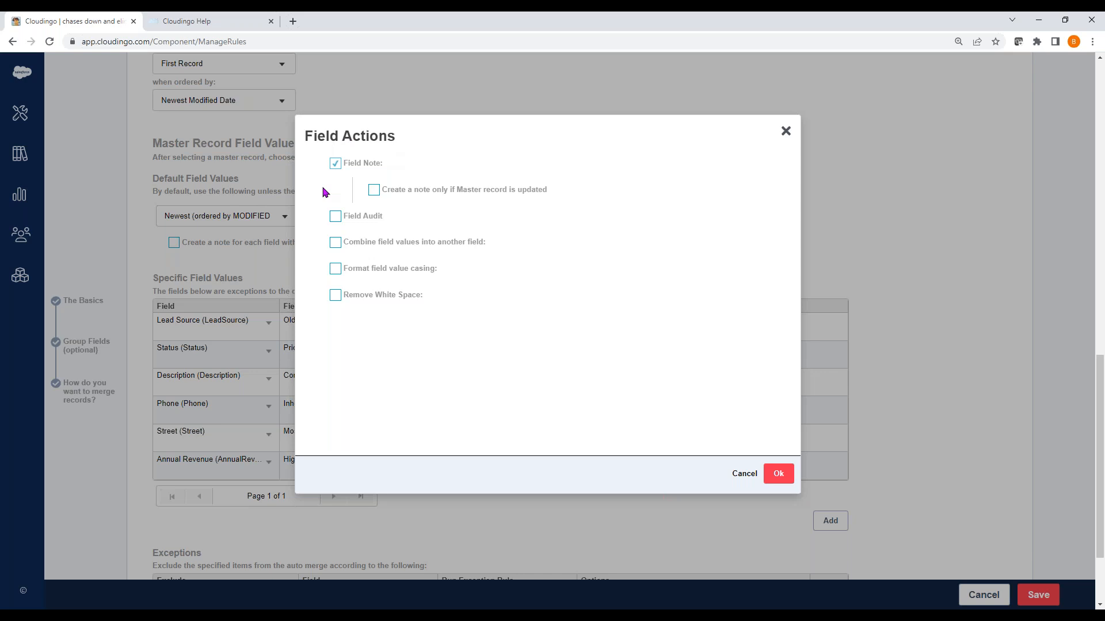
left_click(334, 163)
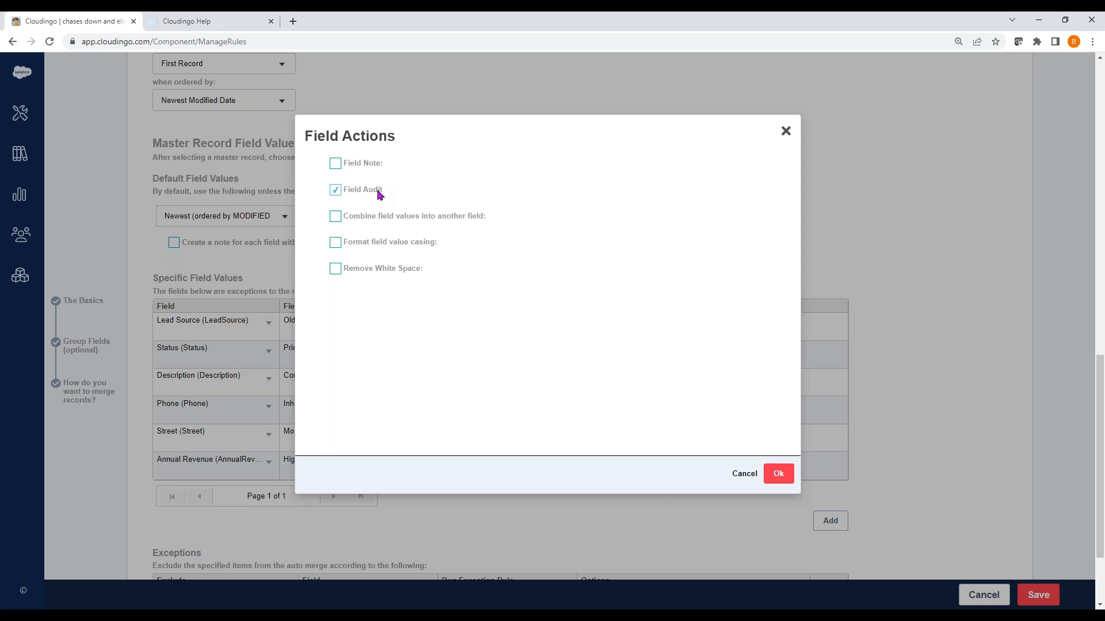
left_click(337, 196)
Try the Phone field's value casing action and white space removal with Leading, Trailing and Redundant, and disable both again
left_click(338, 246)
left_click(336, 310)
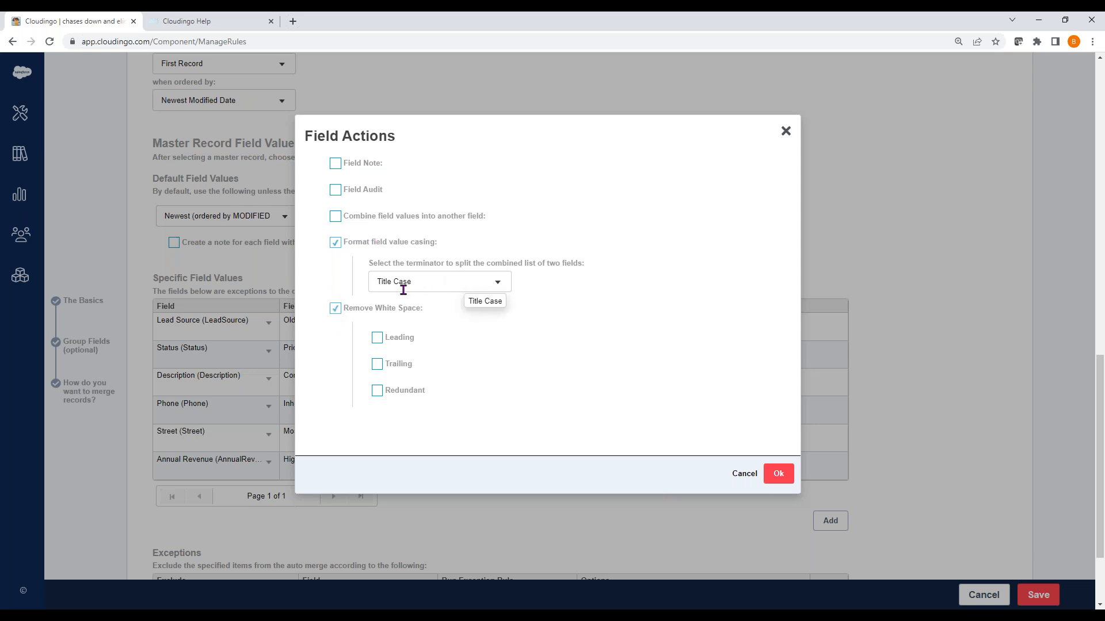
left_click(470, 282)
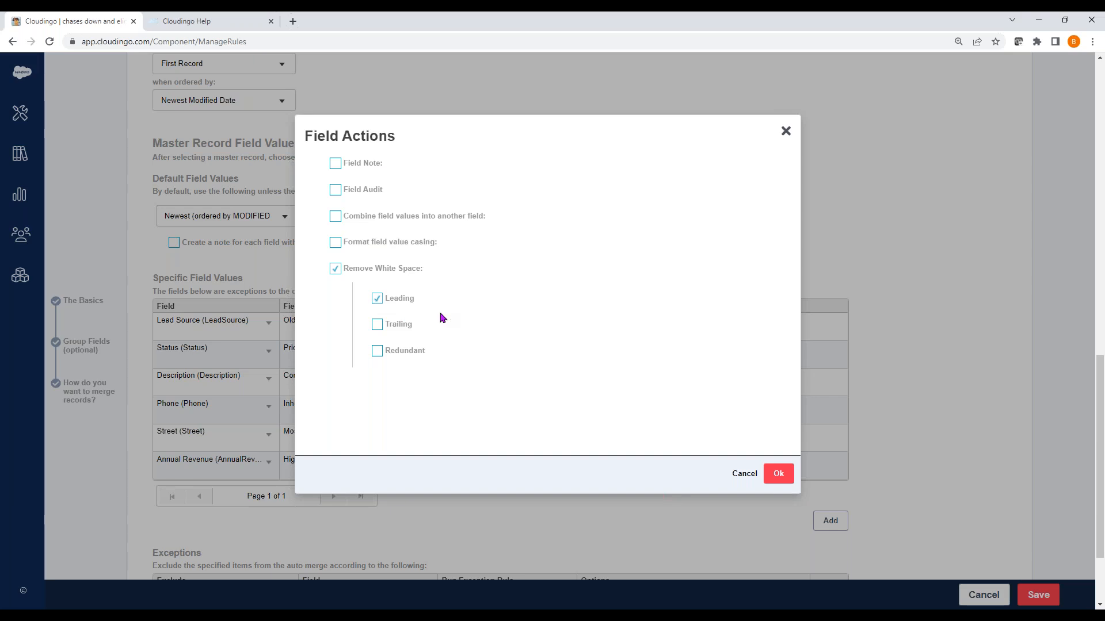
left_click(378, 325)
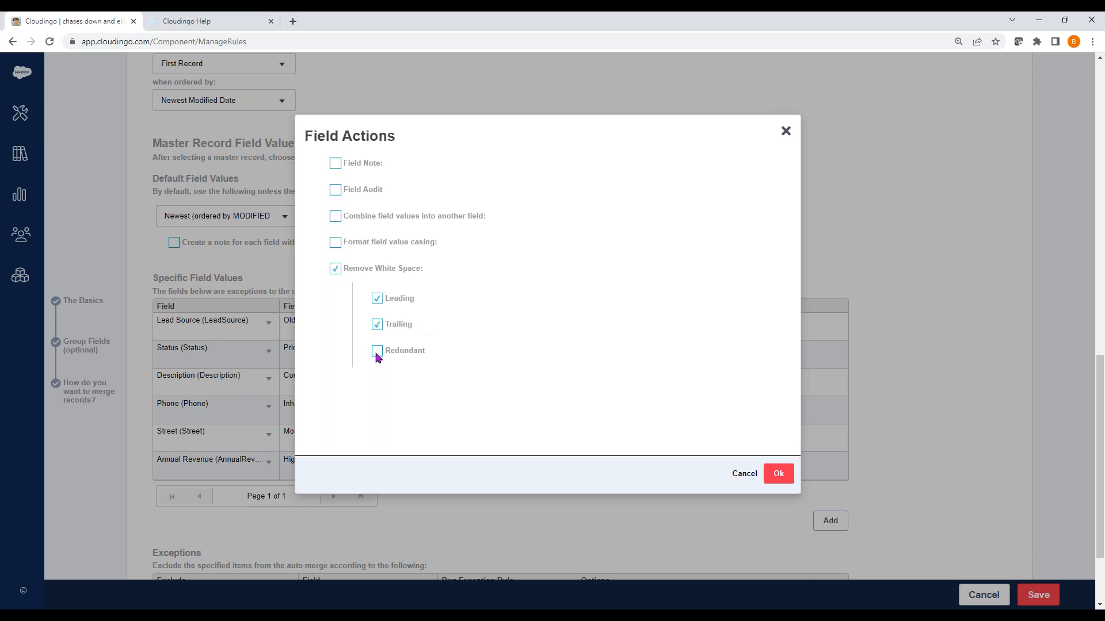
left_click(377, 353)
left_click(335, 268)
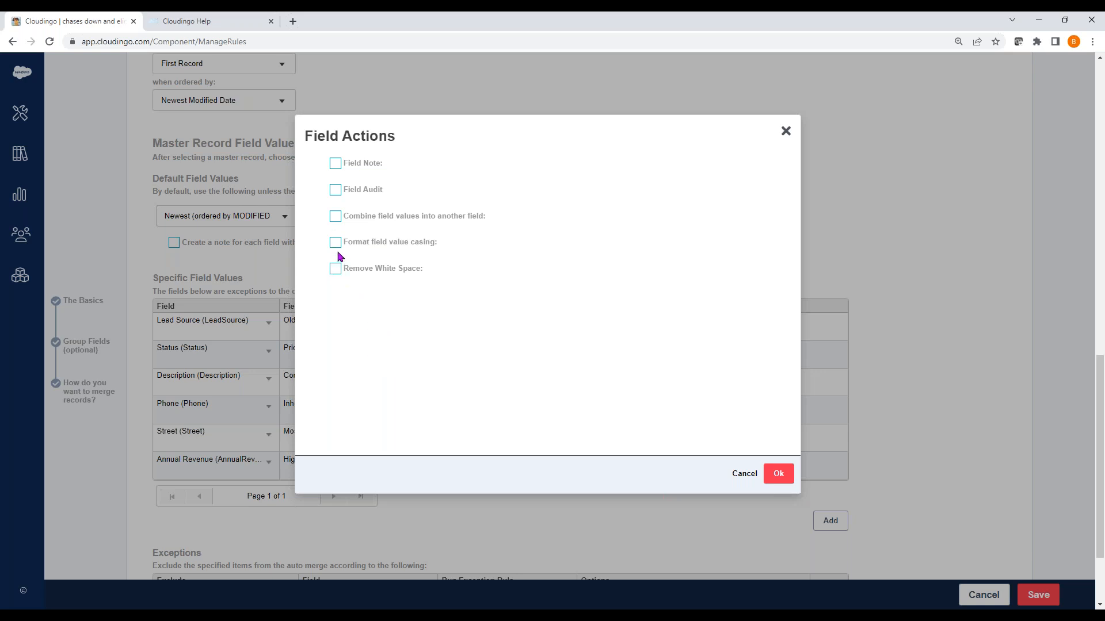
Accept the Phone field's actions and examine which fields are included in the rule's Address field group
left_click(770, 476)
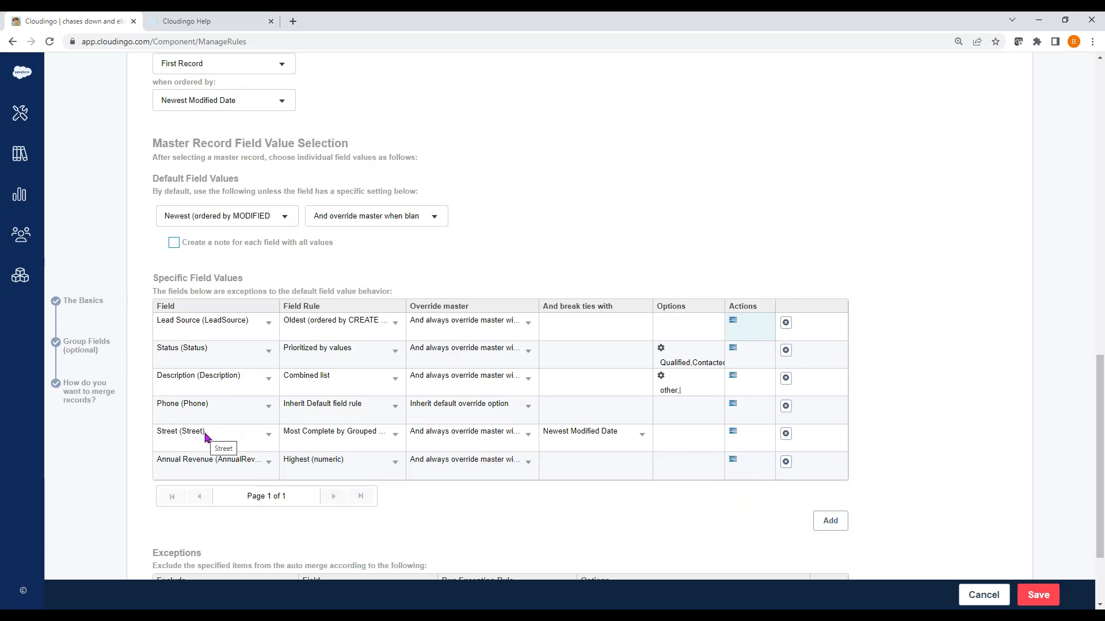
scroll(206, 437, "up", 8)
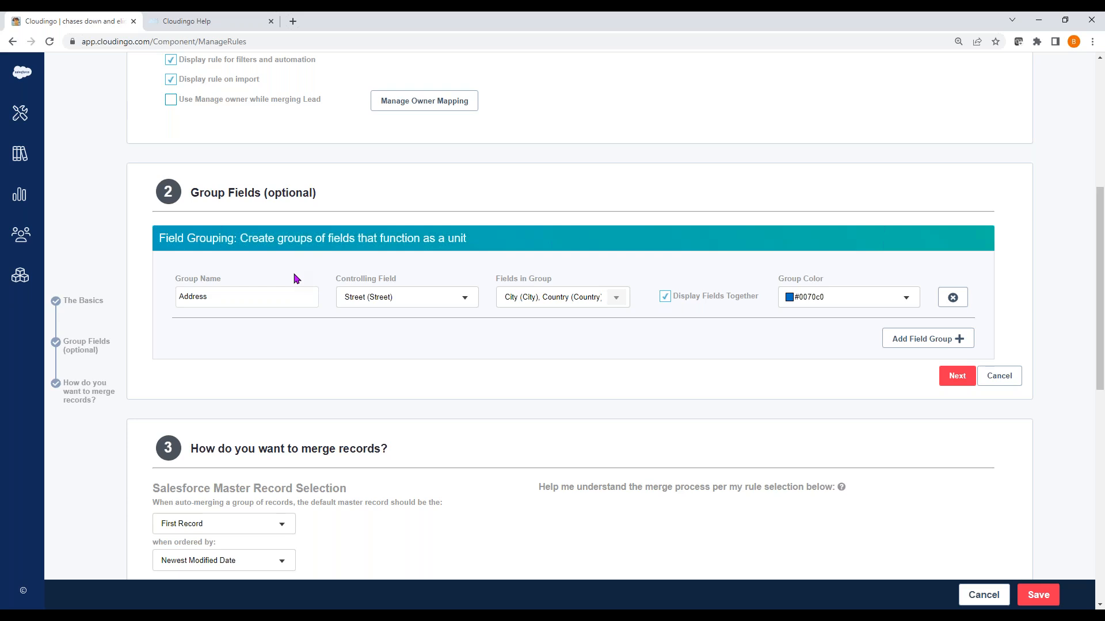
left_click(614, 300)
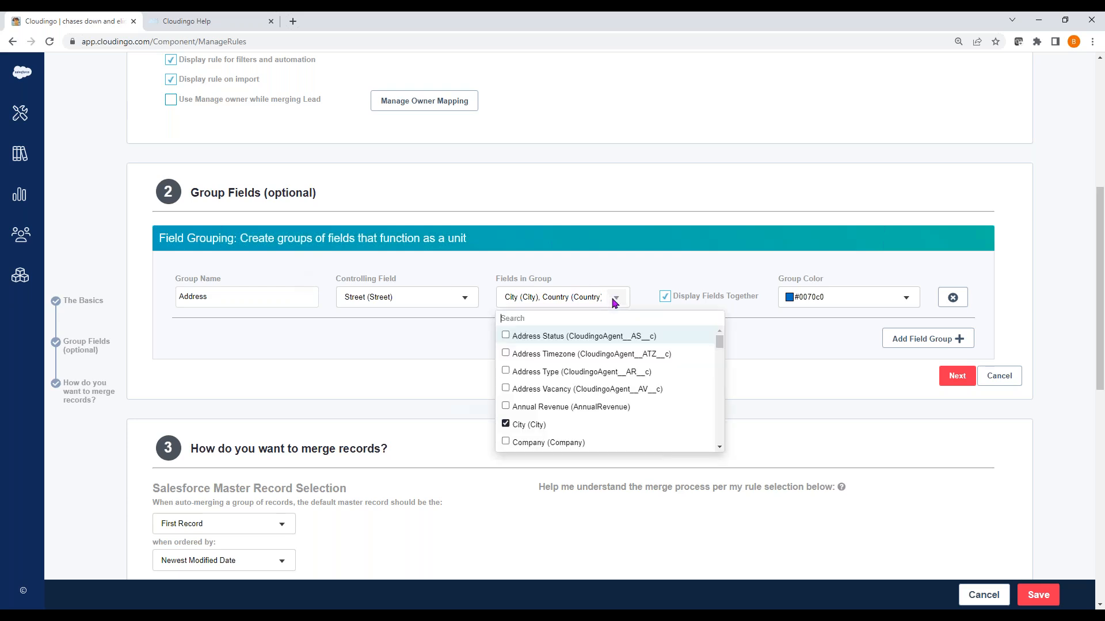
left_click_drag(720, 343, 728, 443)
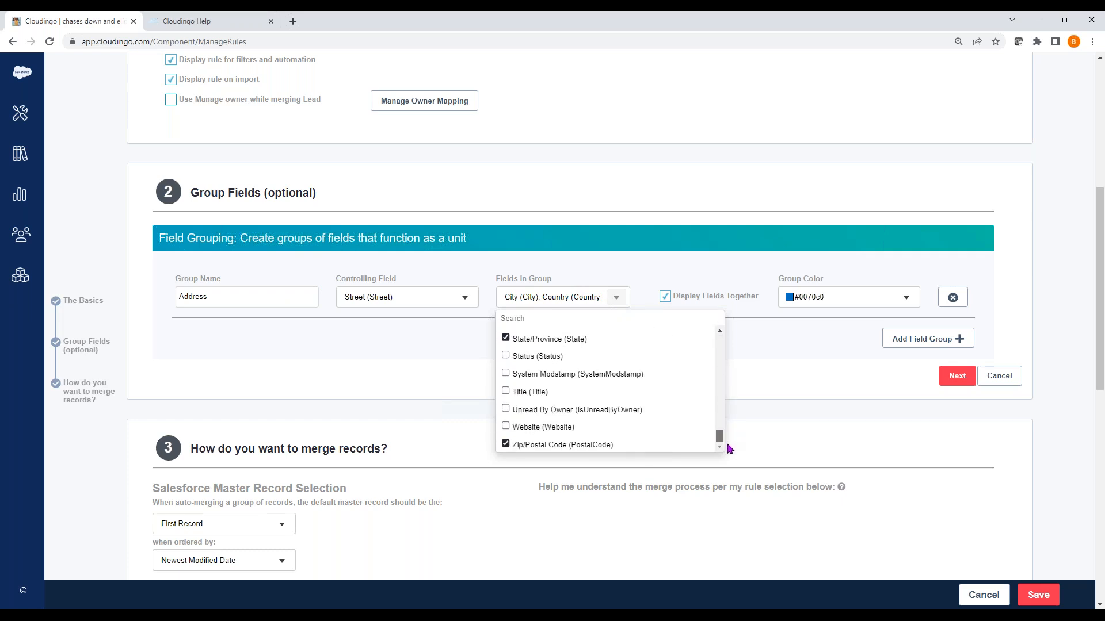
left_click_drag(729, 449, 738, 314)
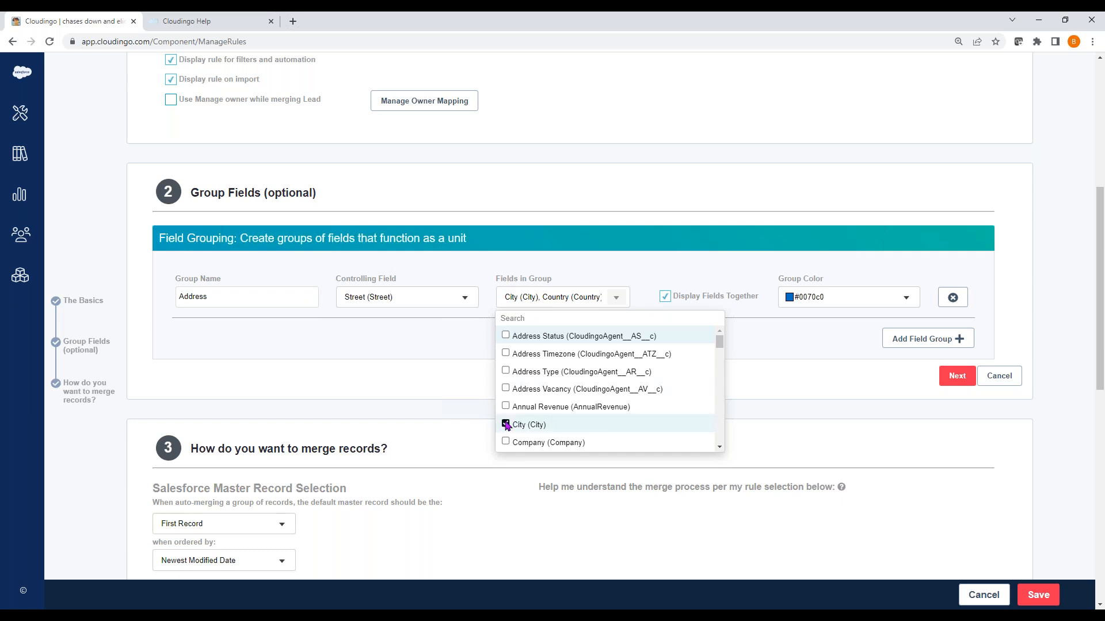
left_click(584, 254)
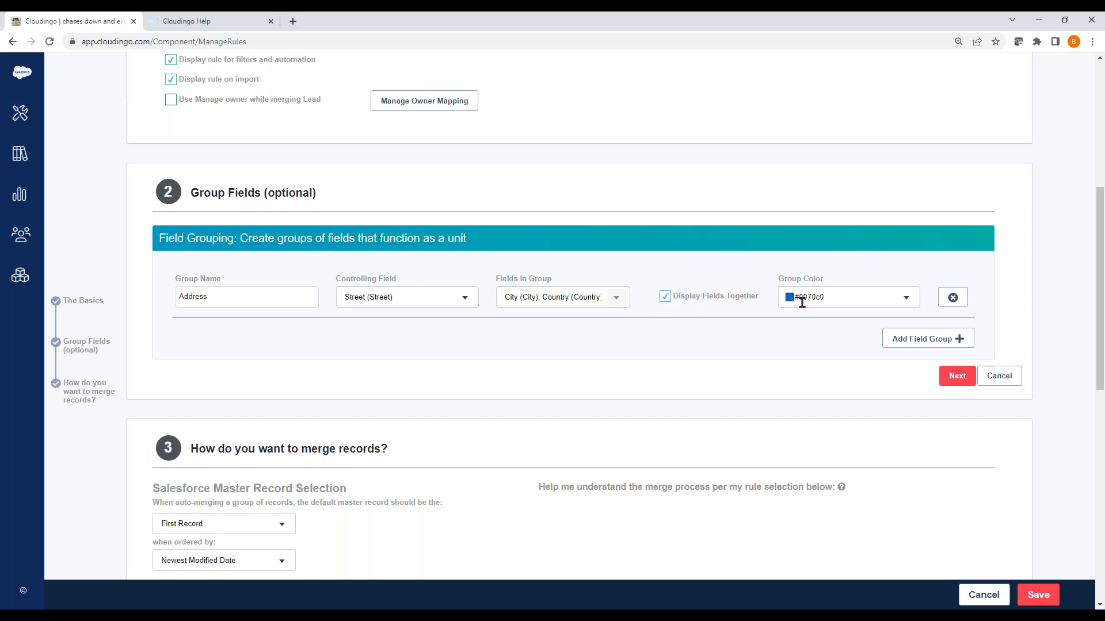
Review the Address group's colour choices and compare the group setup with the Street field's grouped-fields rule
left_click(905, 299)
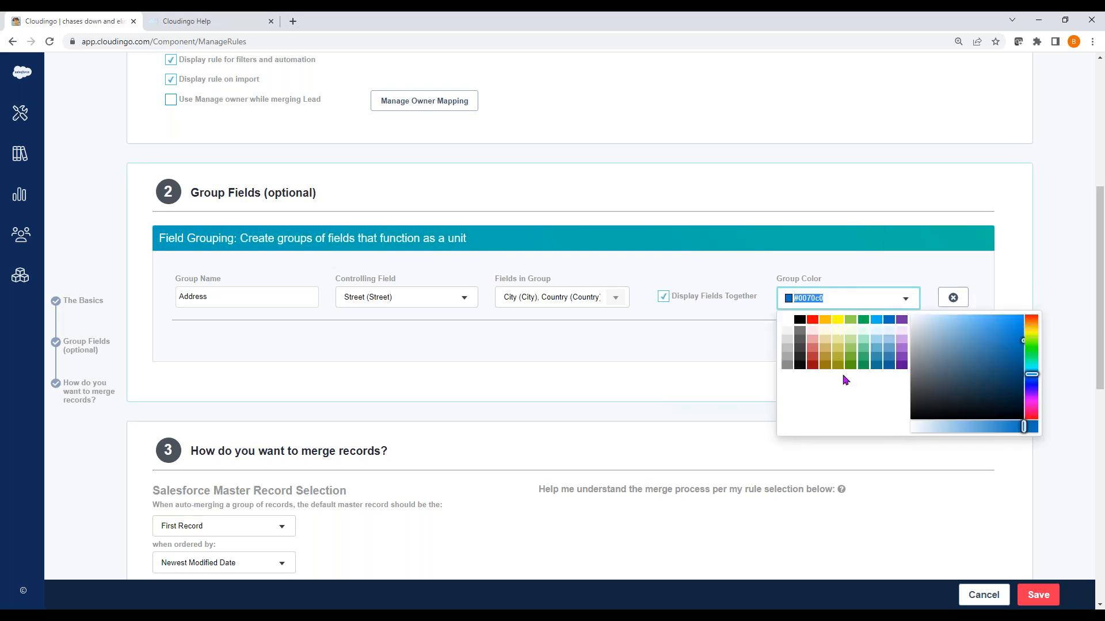
left_click(700, 339)
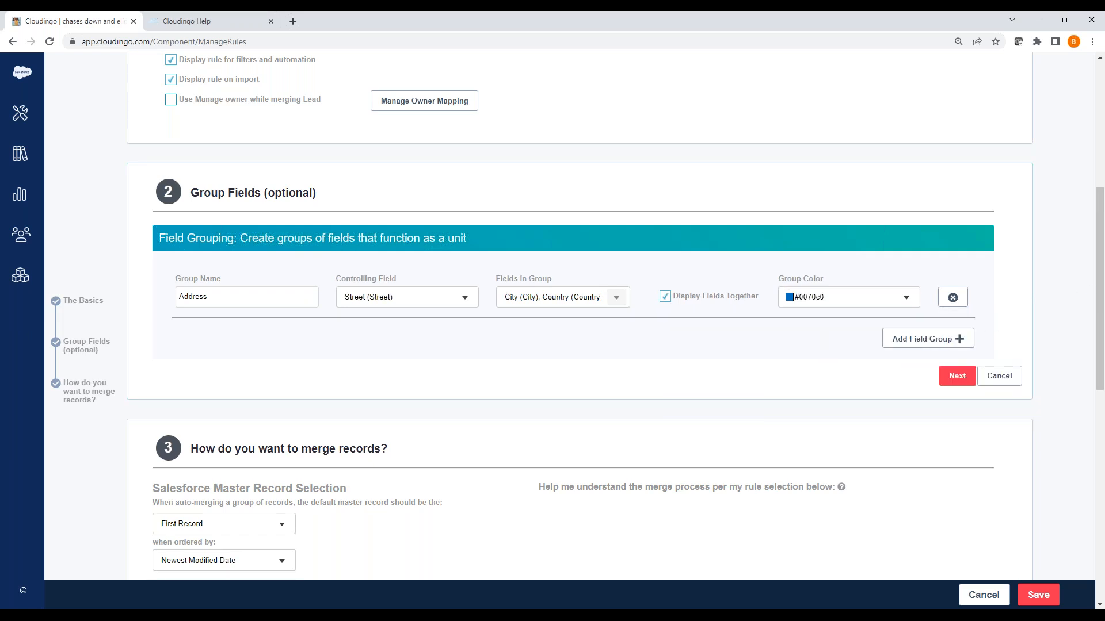
left_click_drag(1100, 282, 1089, 440)
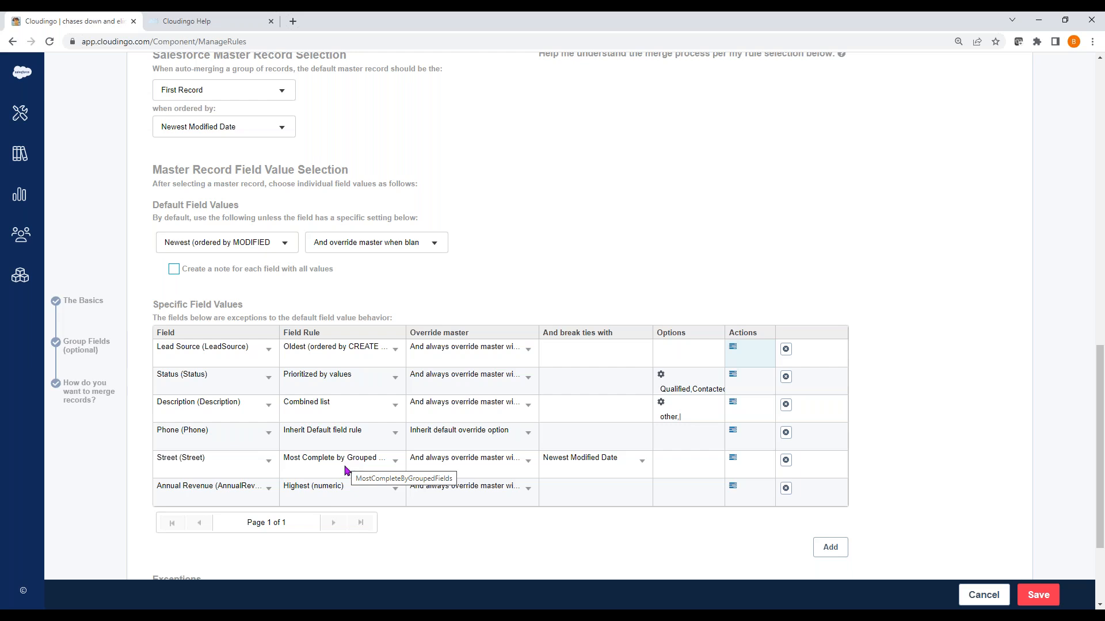
scroll(346, 471, "up", 8)
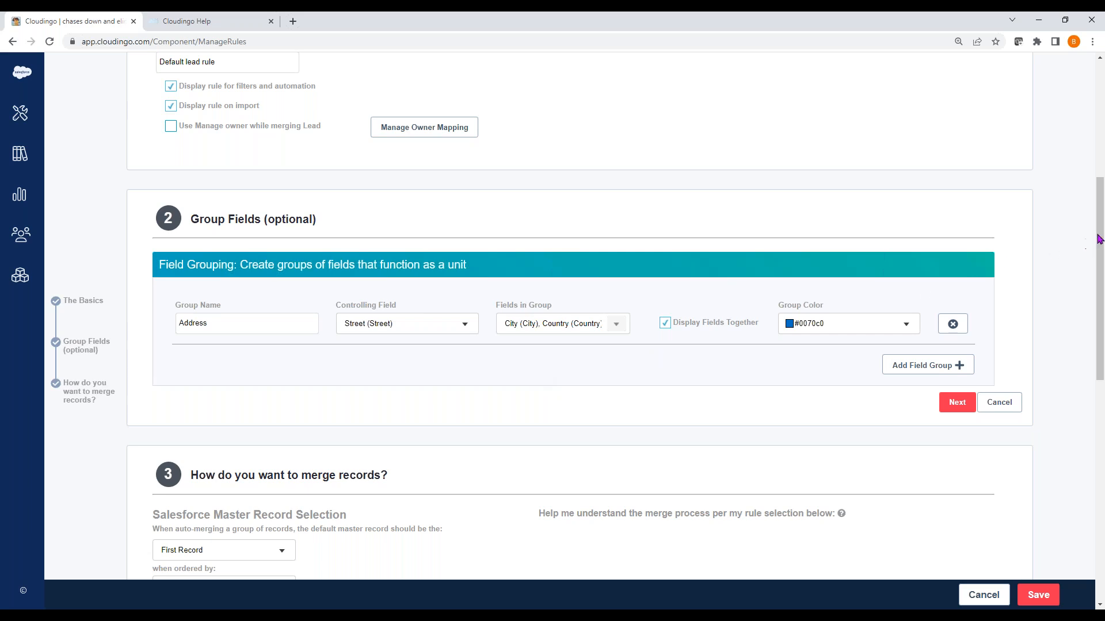
left_click_drag(1100, 237, 1098, 249)
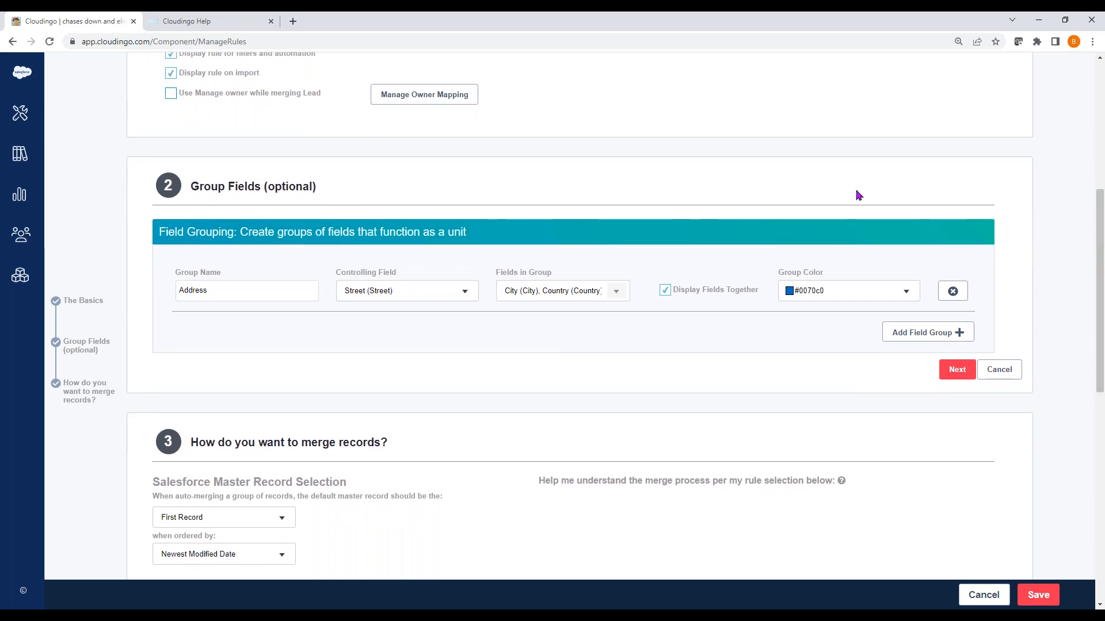
Return to the merge filters and open the results of the contact filter "Contacts (email + last name)"
left_click(13, 42)
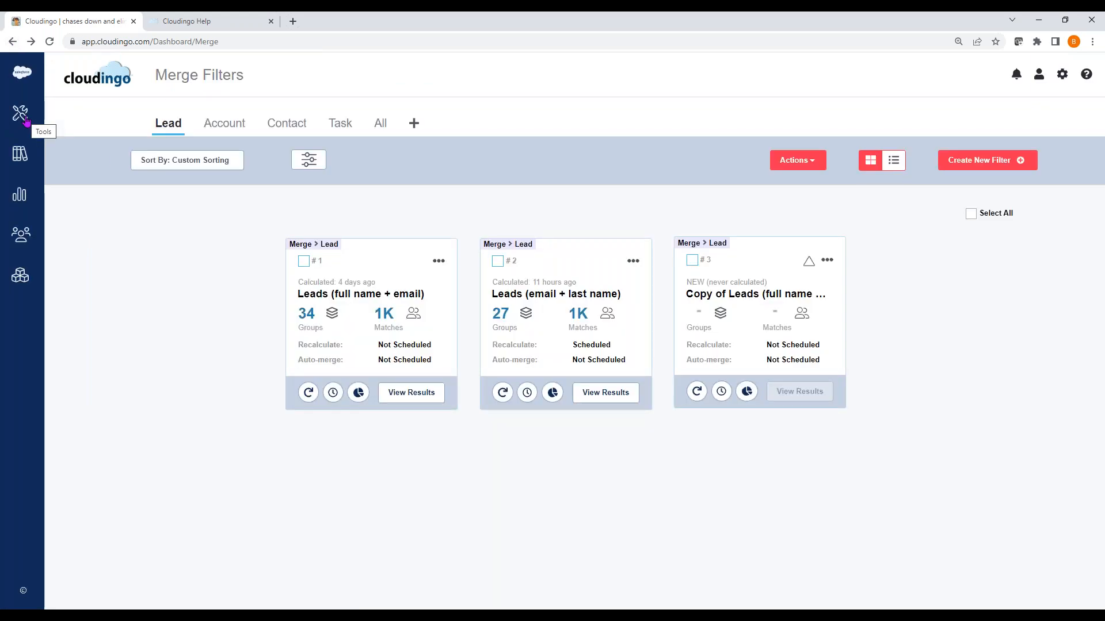
left_click(282, 126)
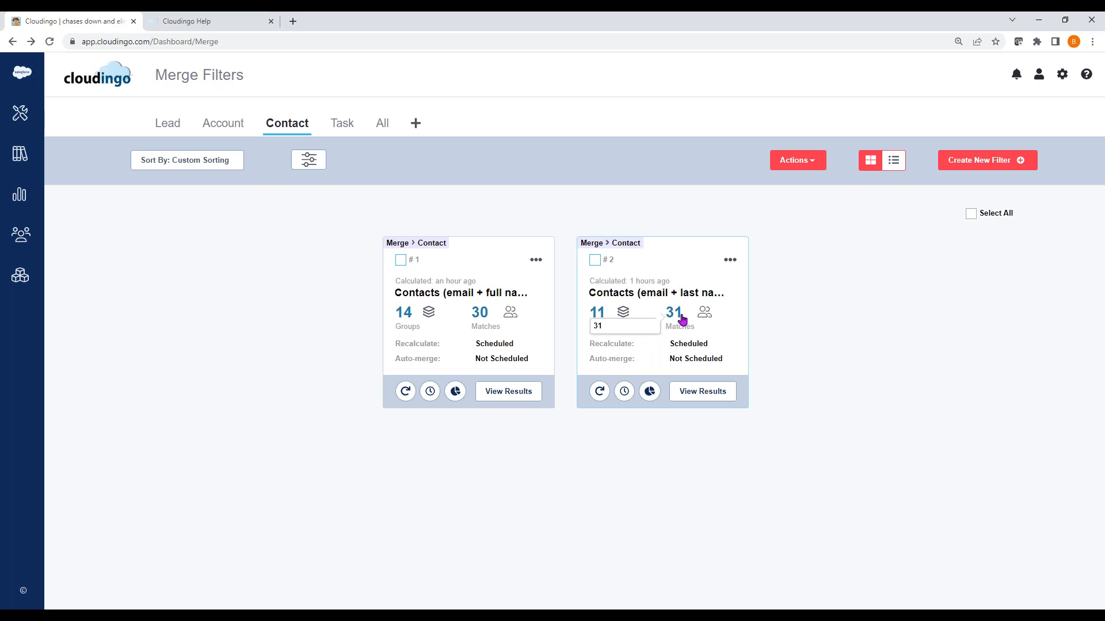
left_click(702, 395)
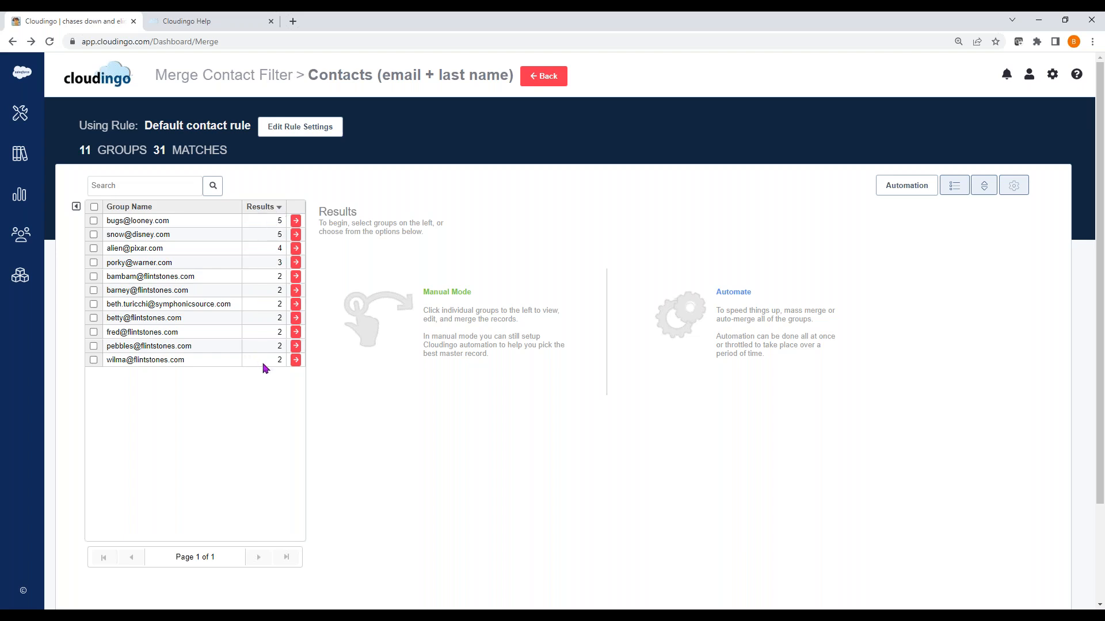
Sort the duplicate groups by results ascending and by group name descending, and open the Pixar group for manual merging
left_click(256, 208)
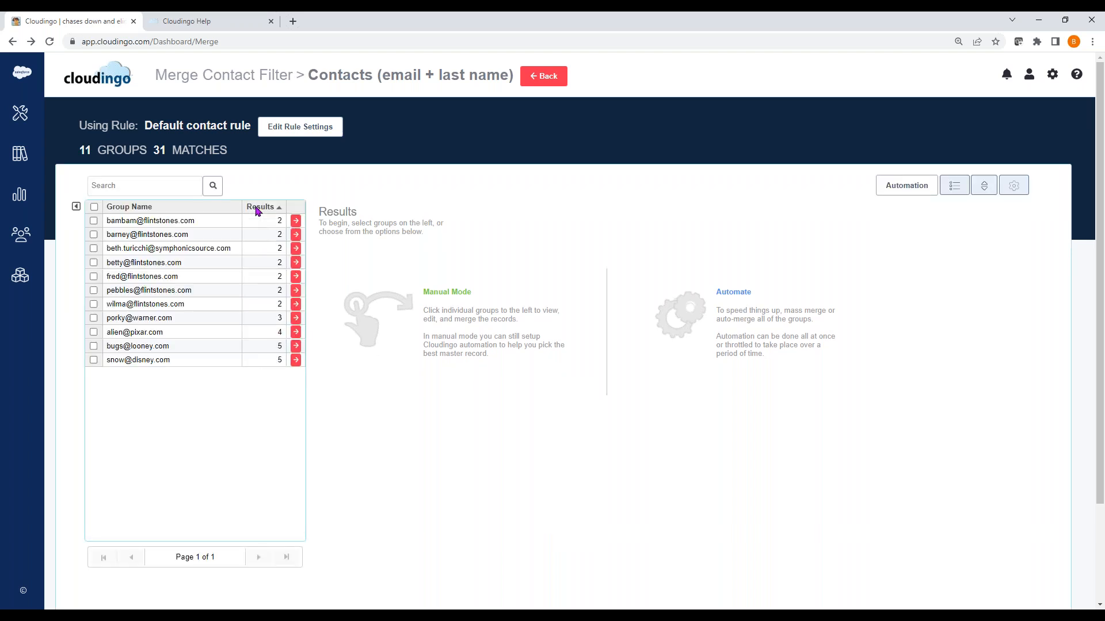
left_click(138, 208)
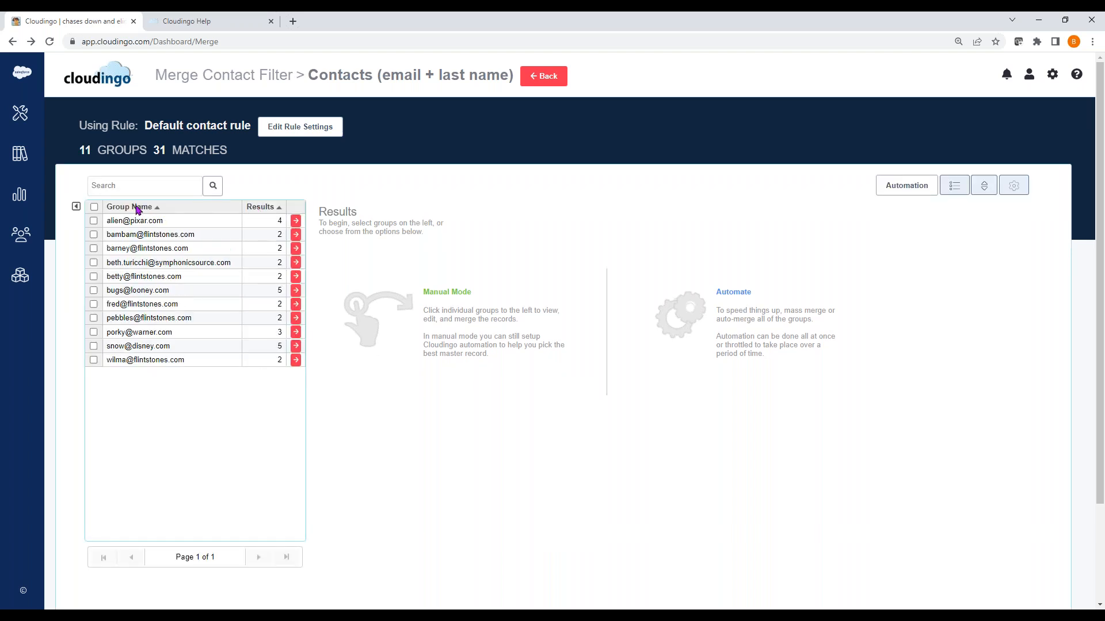
left_click(138, 209)
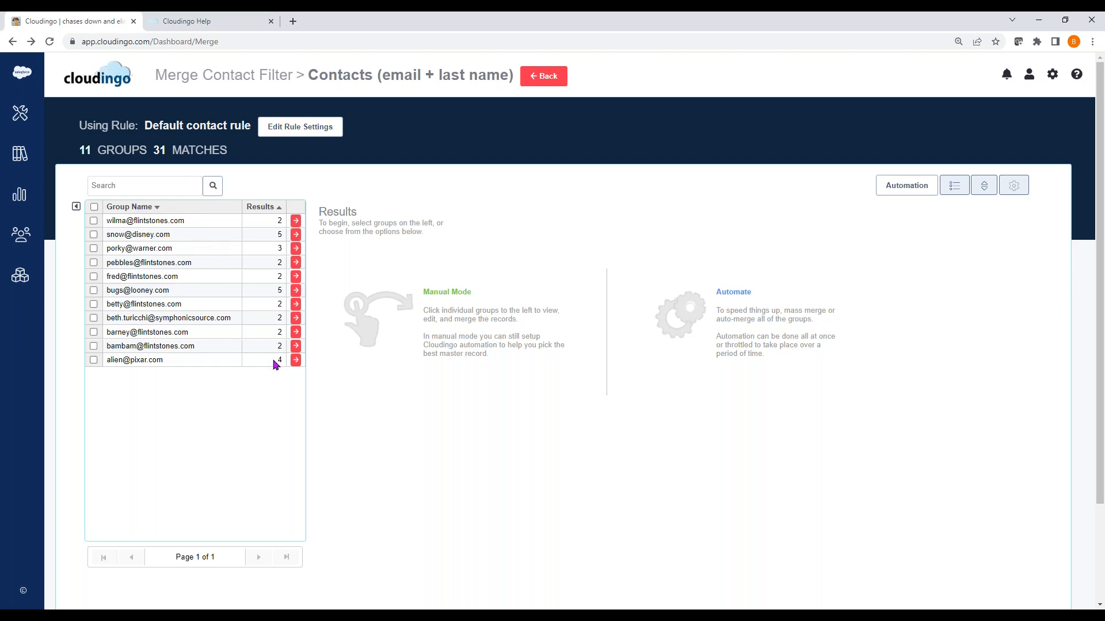
left_click(295, 360)
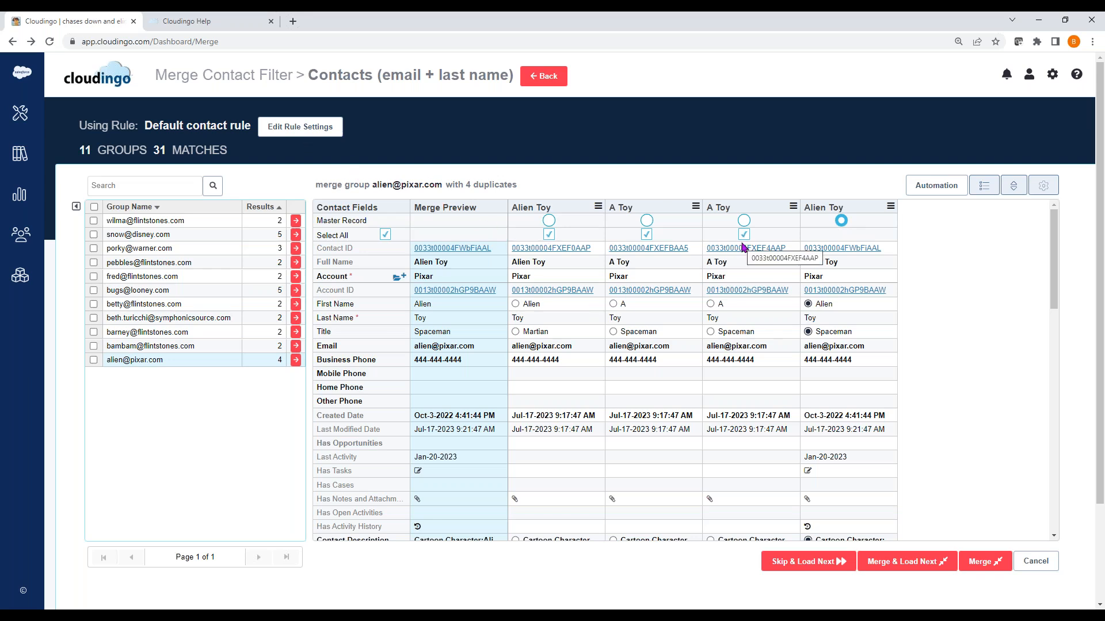
Try choosing Martian as the merged contact's Title and entering a shortened first name in the merge preview
left_click(515, 332)
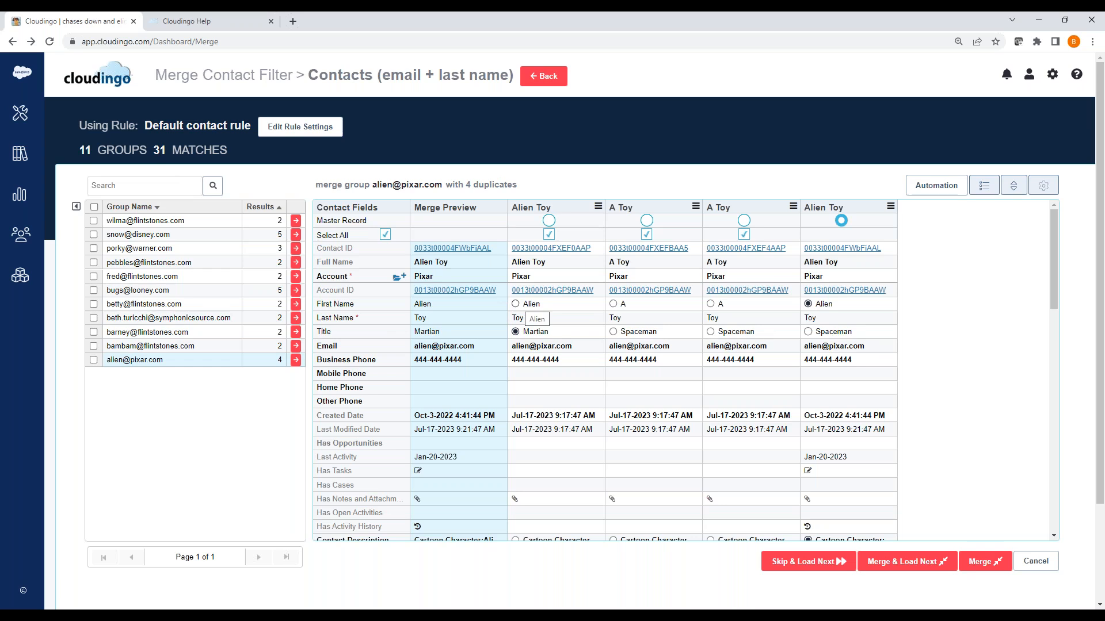
left_click(441, 305)
left_click_drag(442, 305, 406, 306)
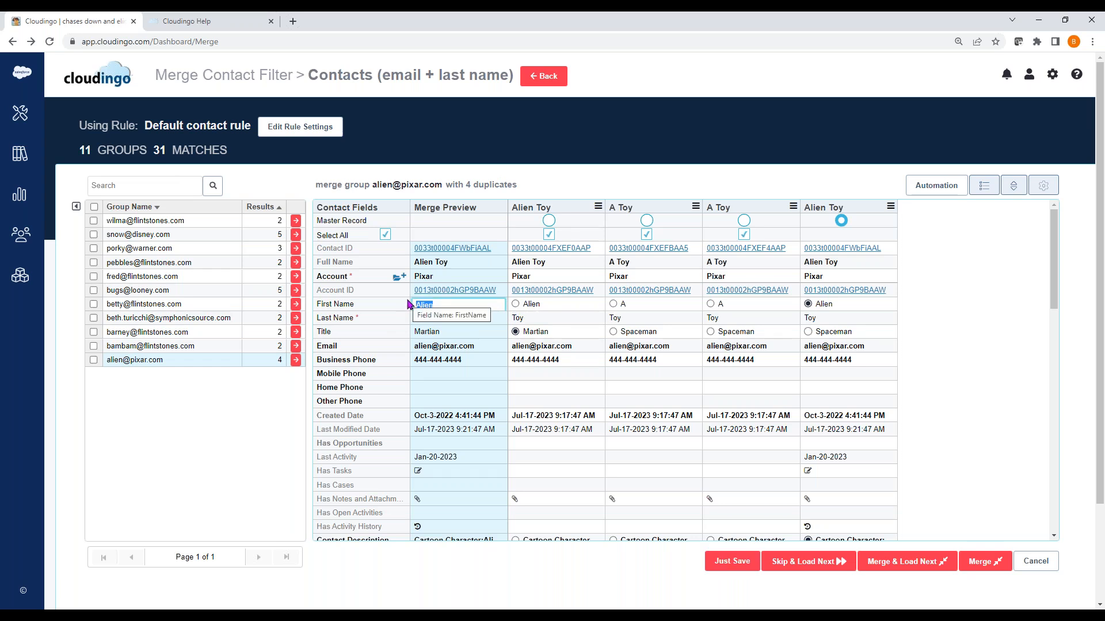
type("A")
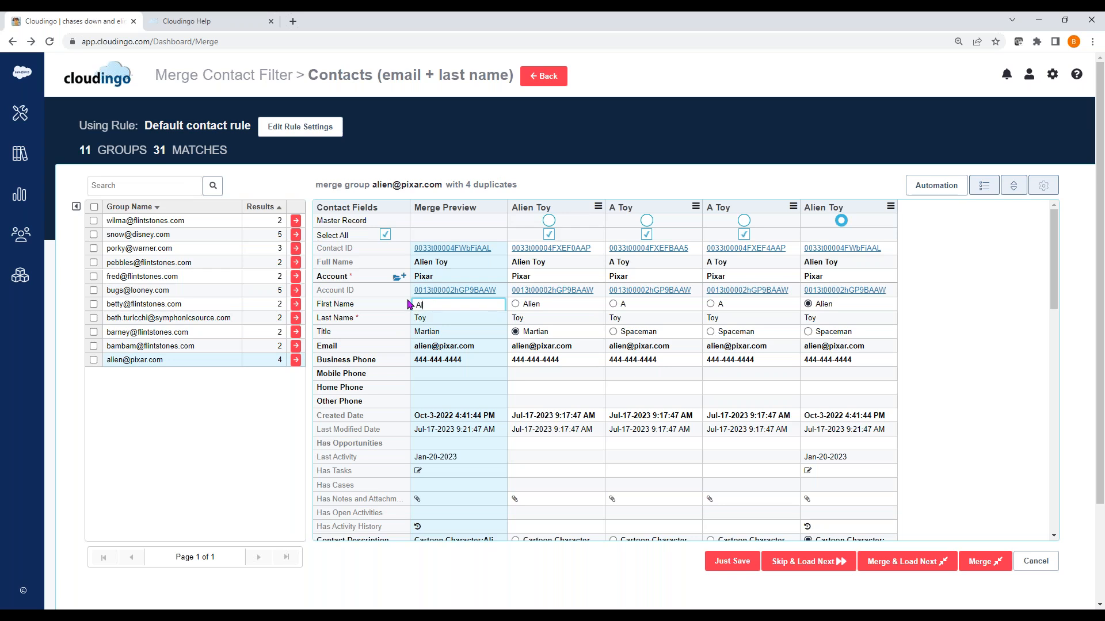
left_click(438, 319)
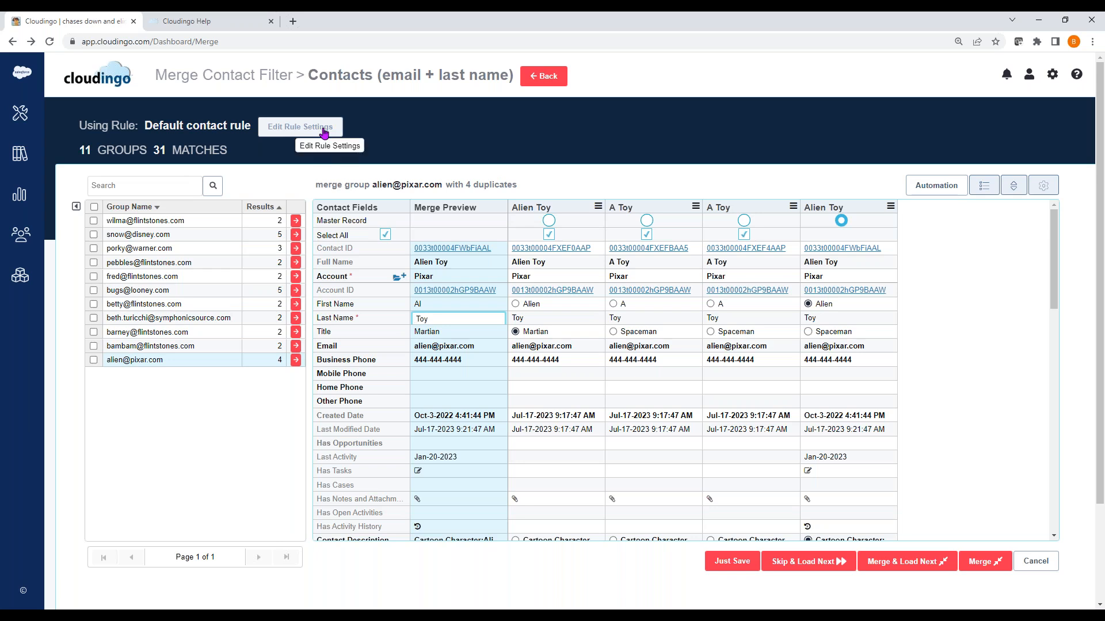
Review the merge view's options for collapsing rows, running rules on excluded records, column width and fixed rows
left_click(1042, 192)
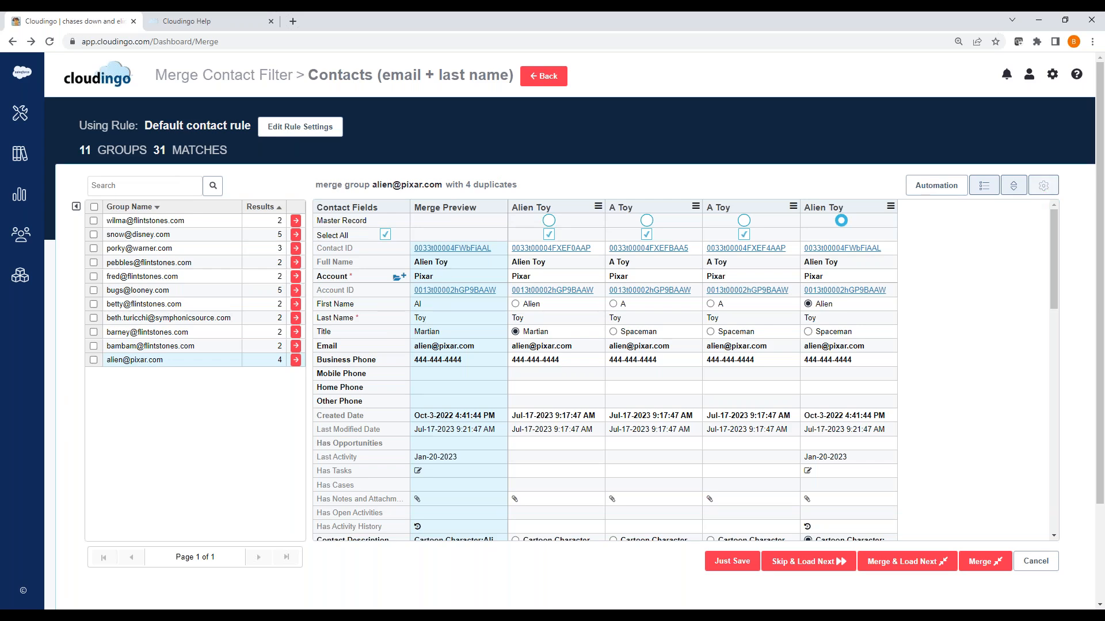
left_click(1042, 188)
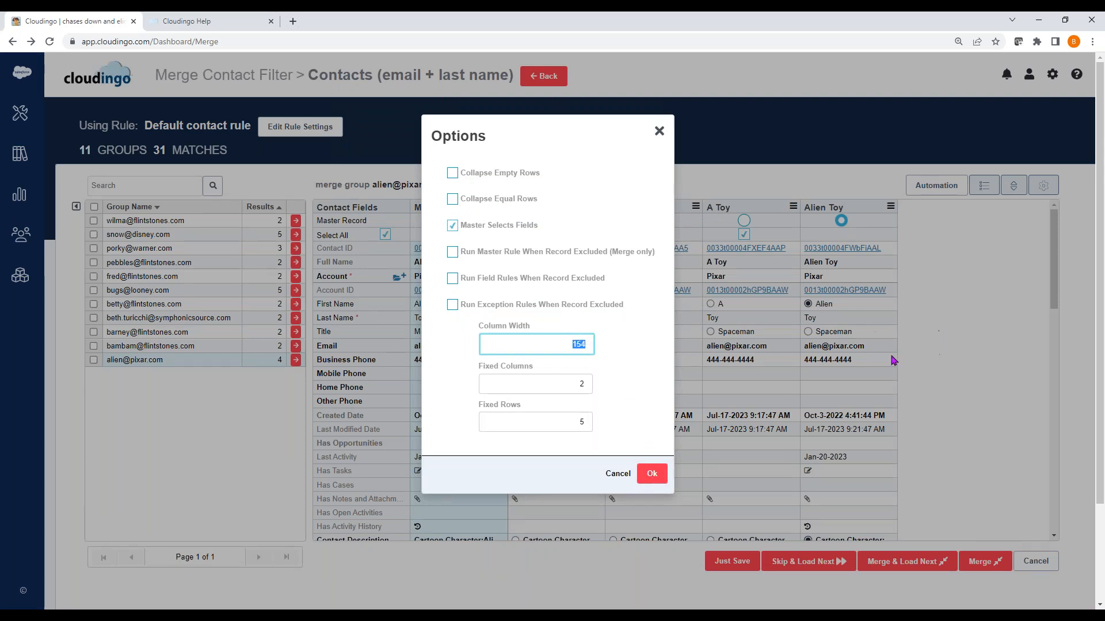
left_click(655, 464)
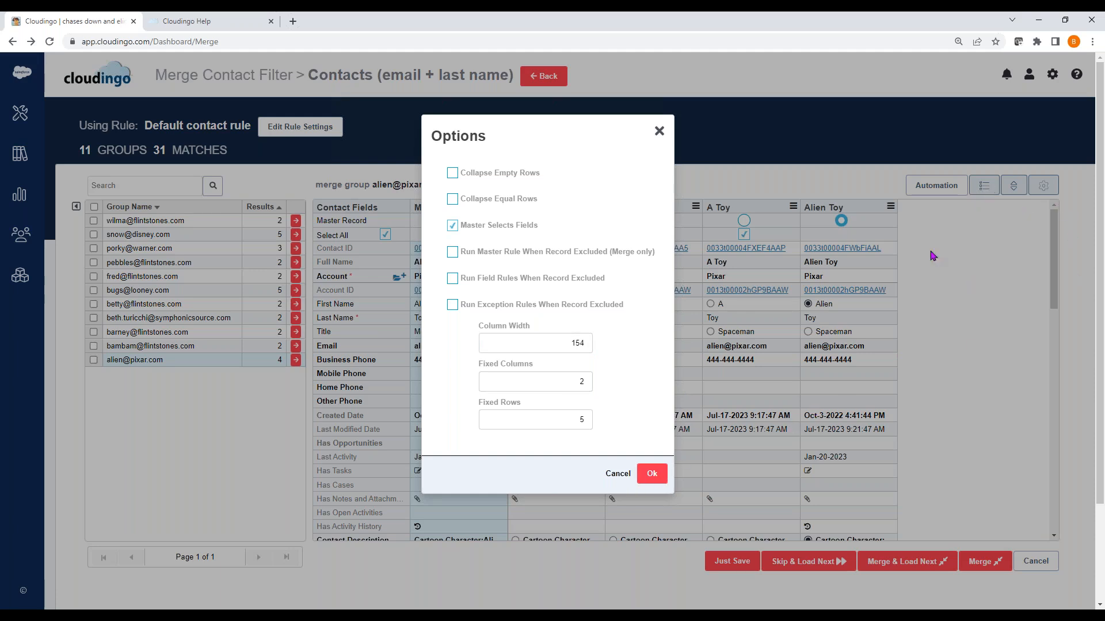
left_click(622, 476)
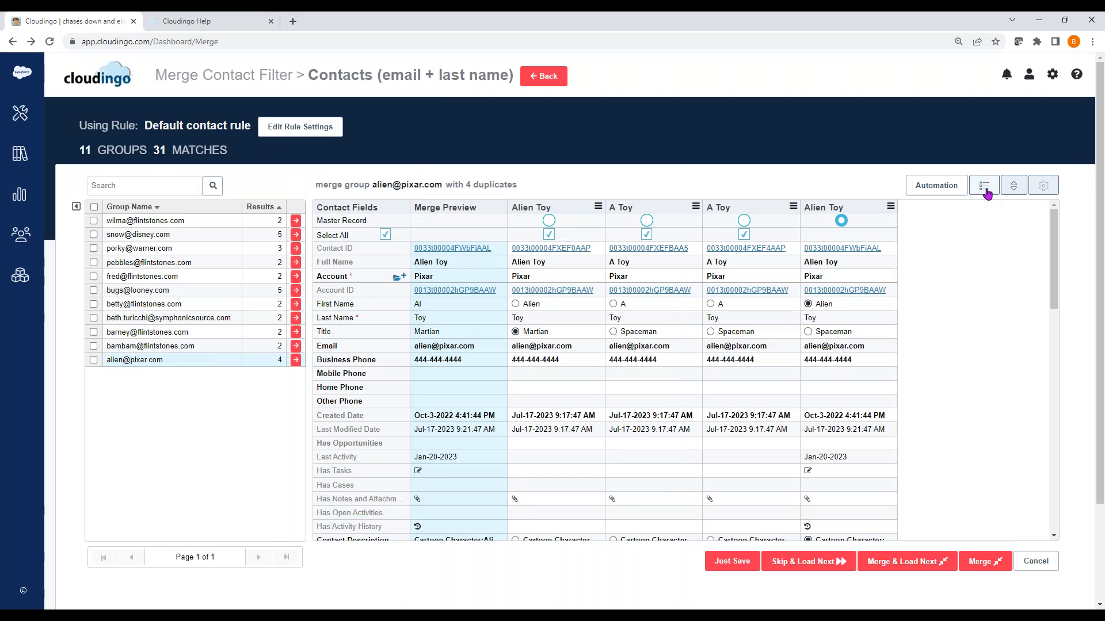
Find the Other Phone contact field with "pho", set its order to 75, reorder the fields and save the layout
left_click(984, 185)
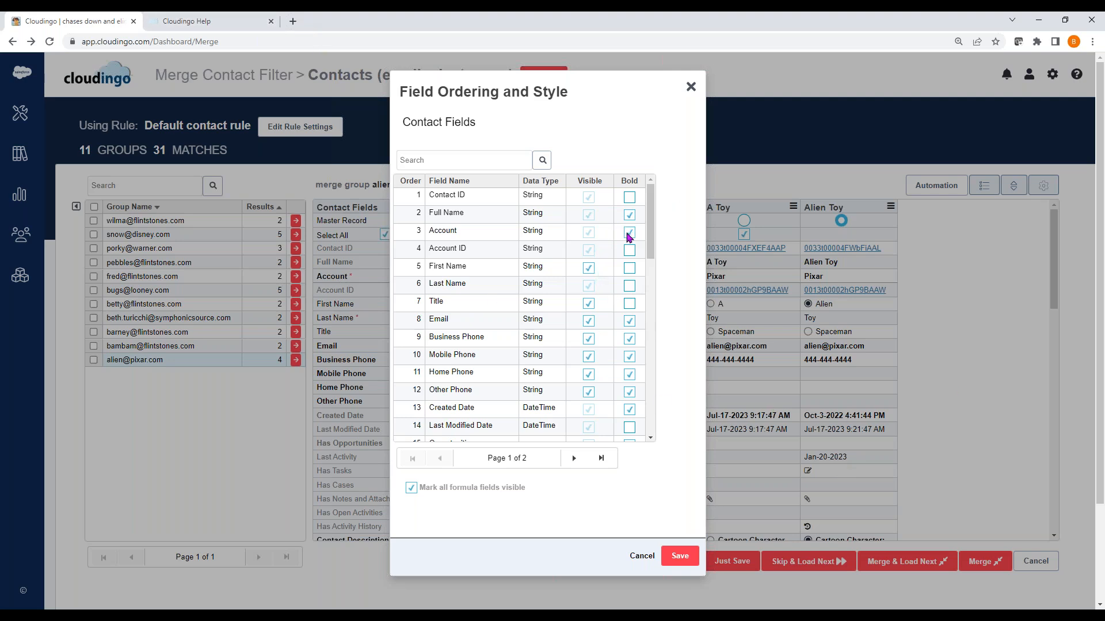
left_click(441, 161)
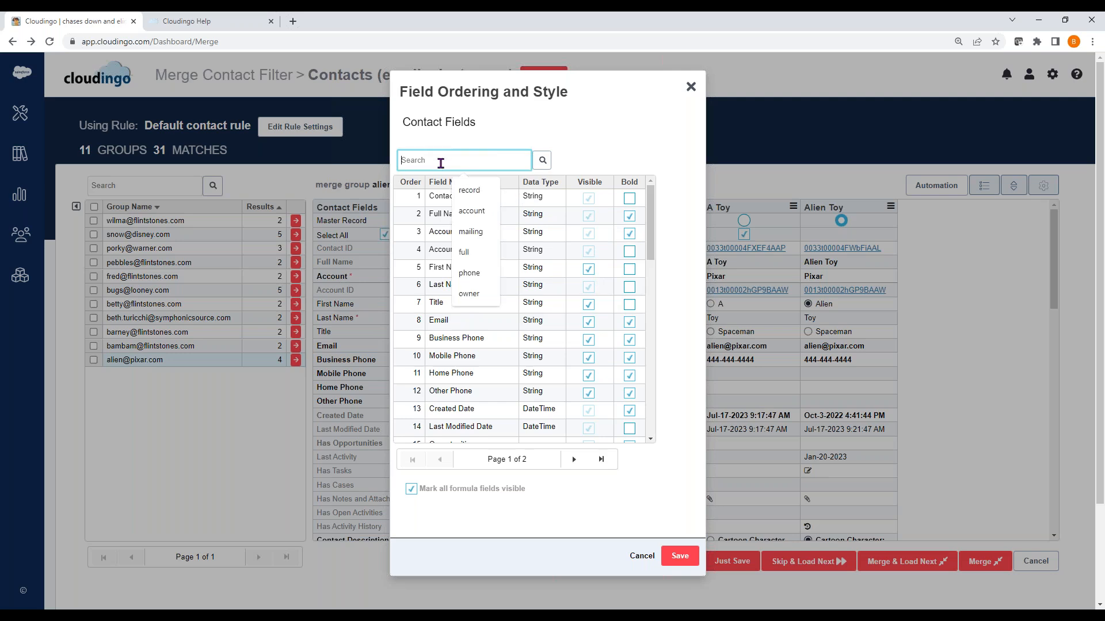
type("pho")
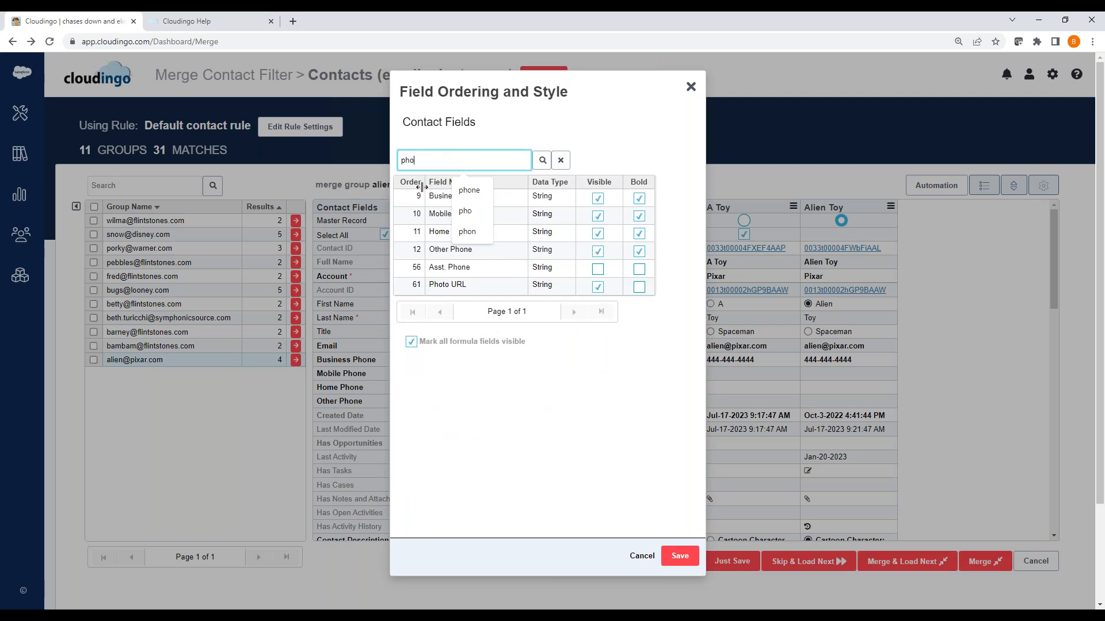
left_click(597, 148)
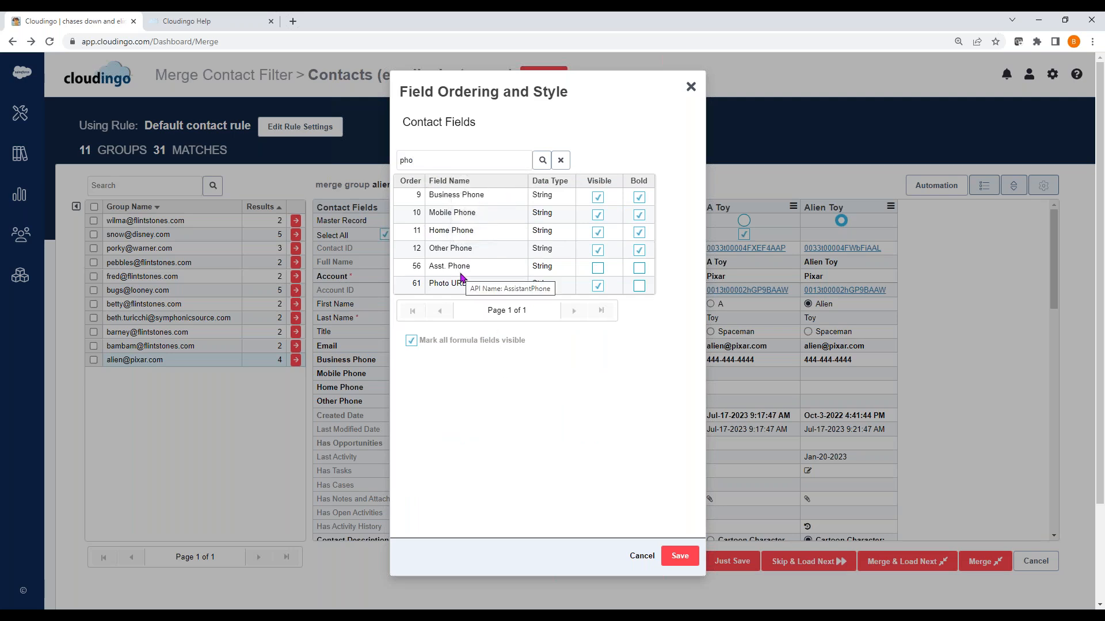
left_click(420, 251)
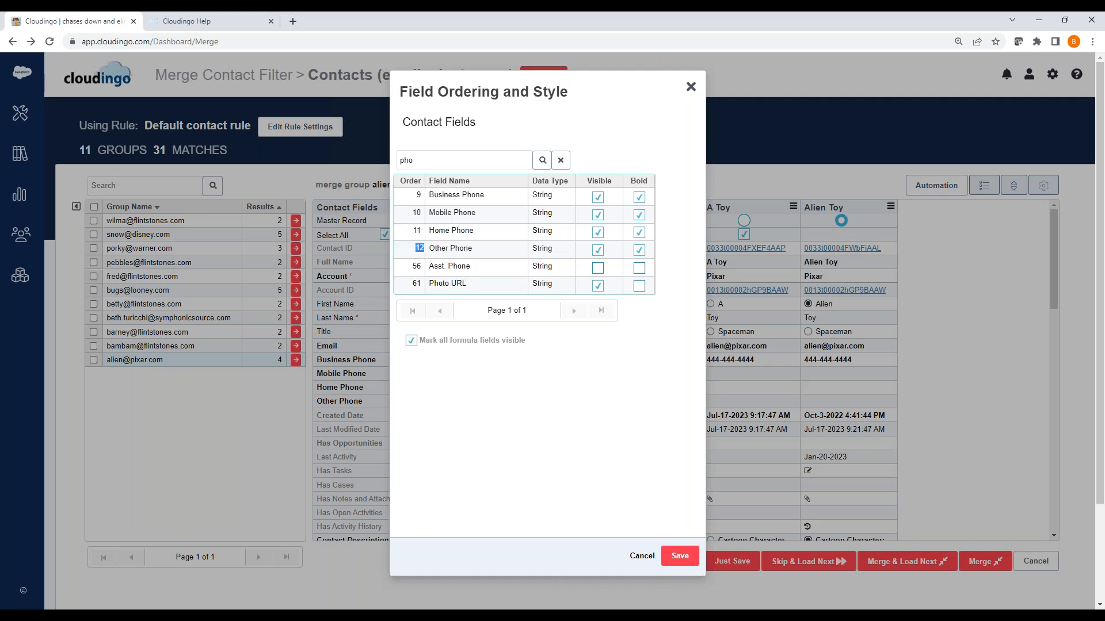
type("75")
key("Return")
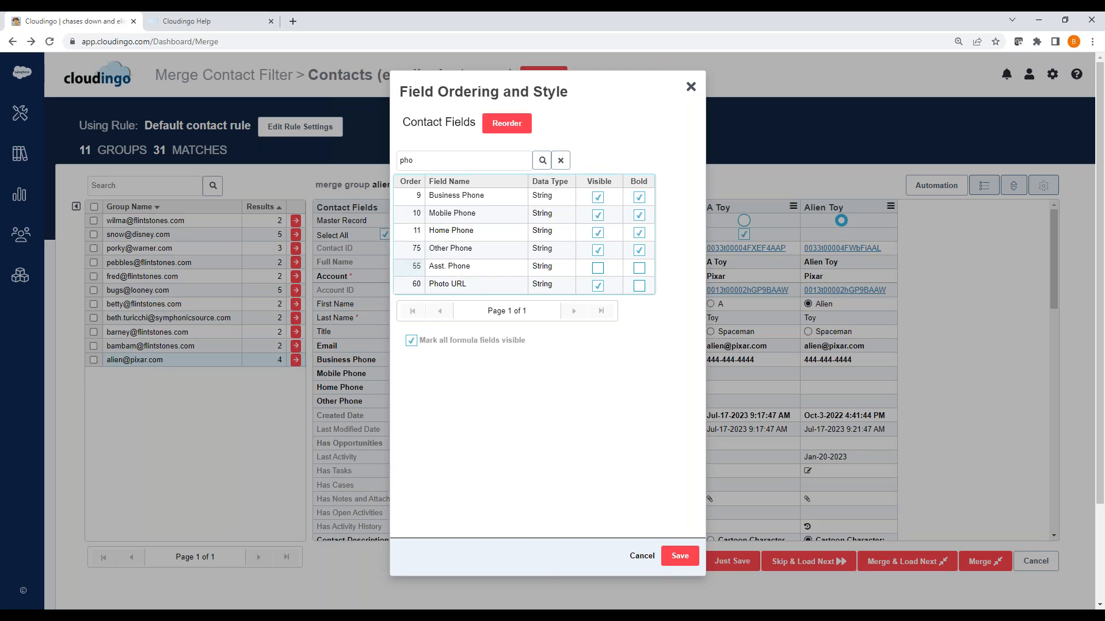
left_click(506, 123)
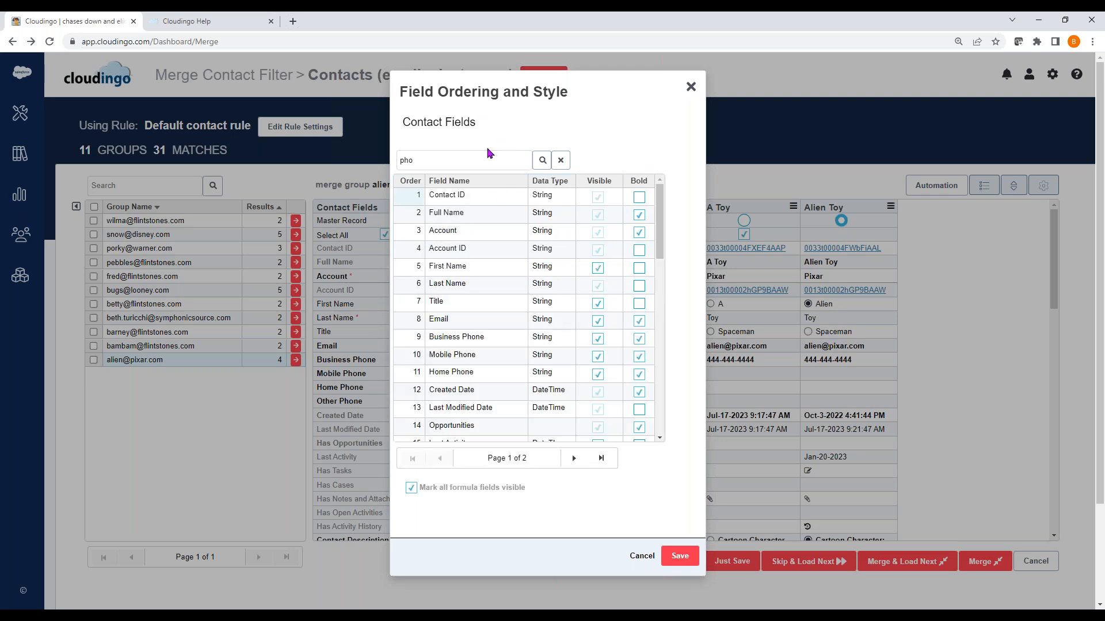
left_click_drag(659, 236, 665, 210)
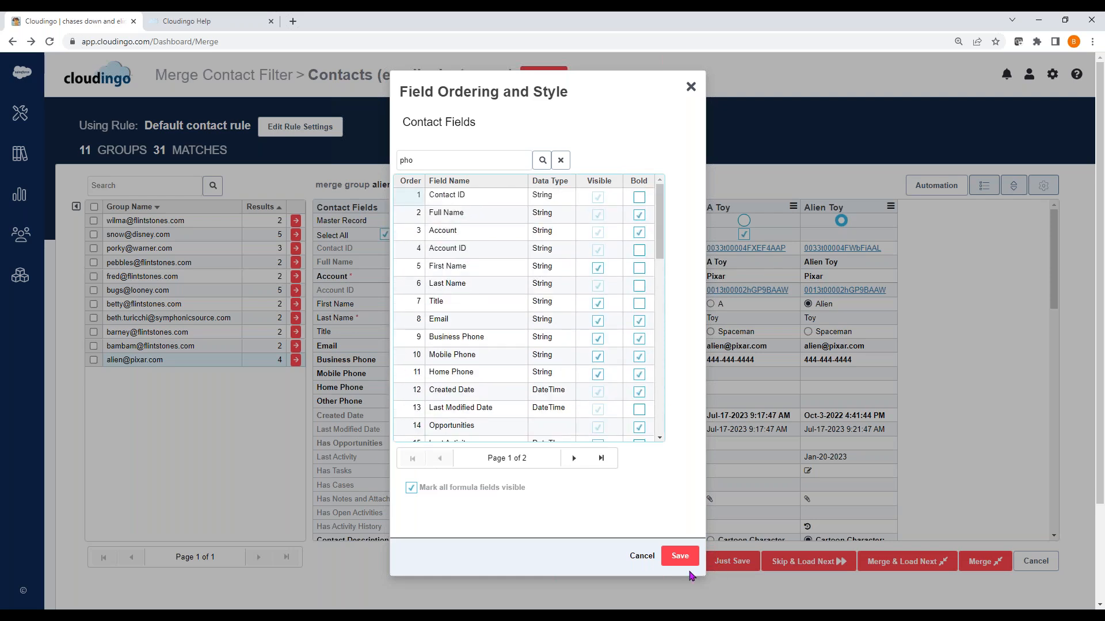
left_click(676, 555)
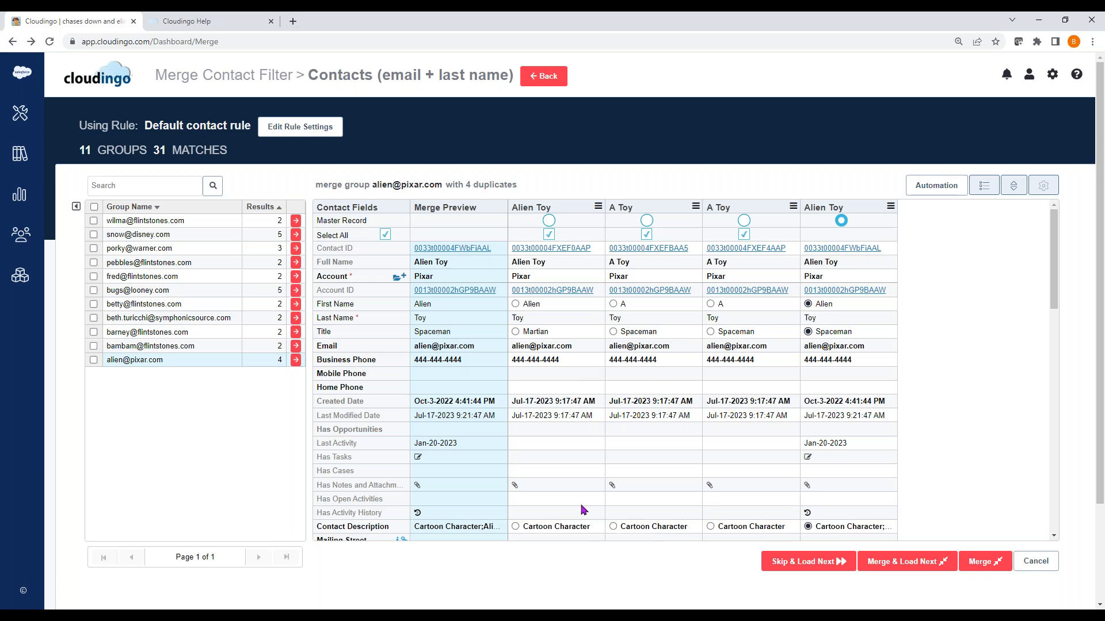
Merge the Pixar contact duplicate group and open the activity stream
mouse_move(514, 487)
left_click(982, 567)
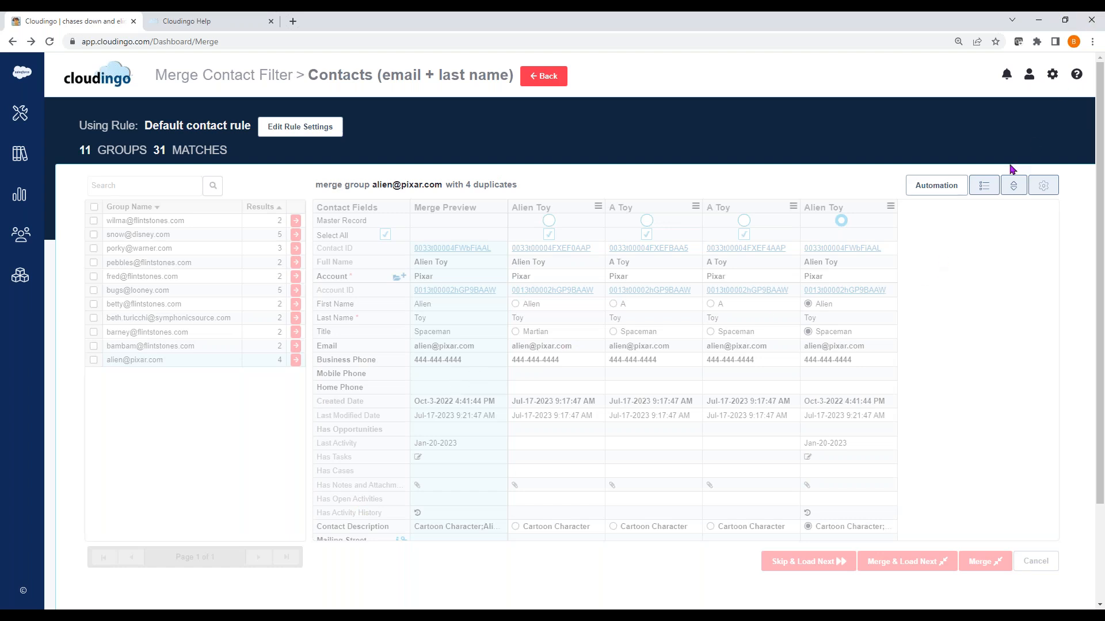
left_click(1006, 82)
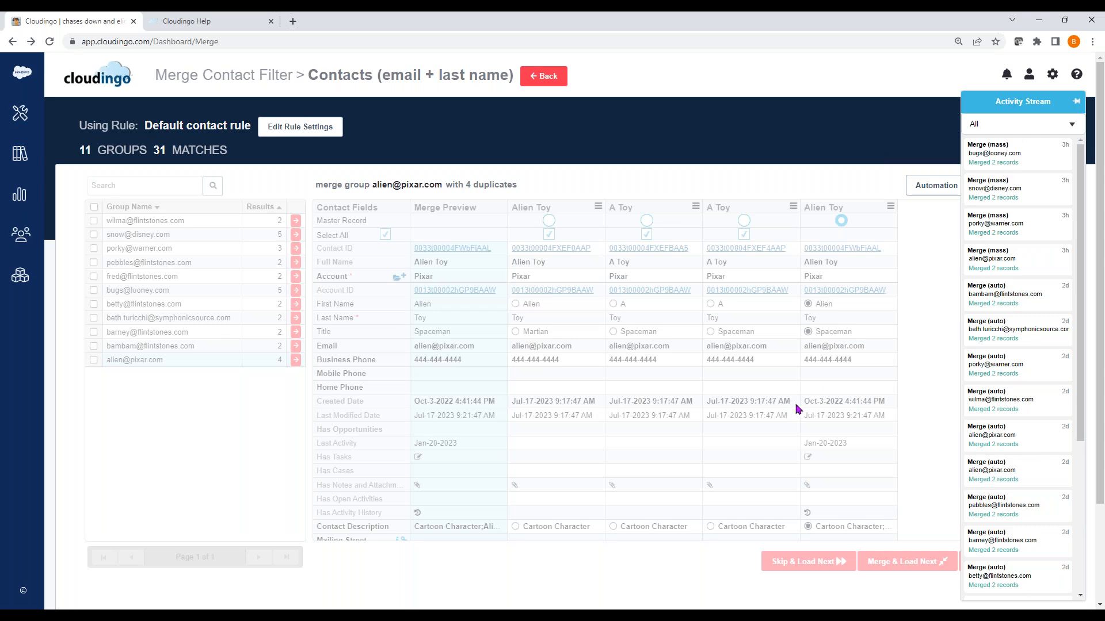
left_click(786, 552)
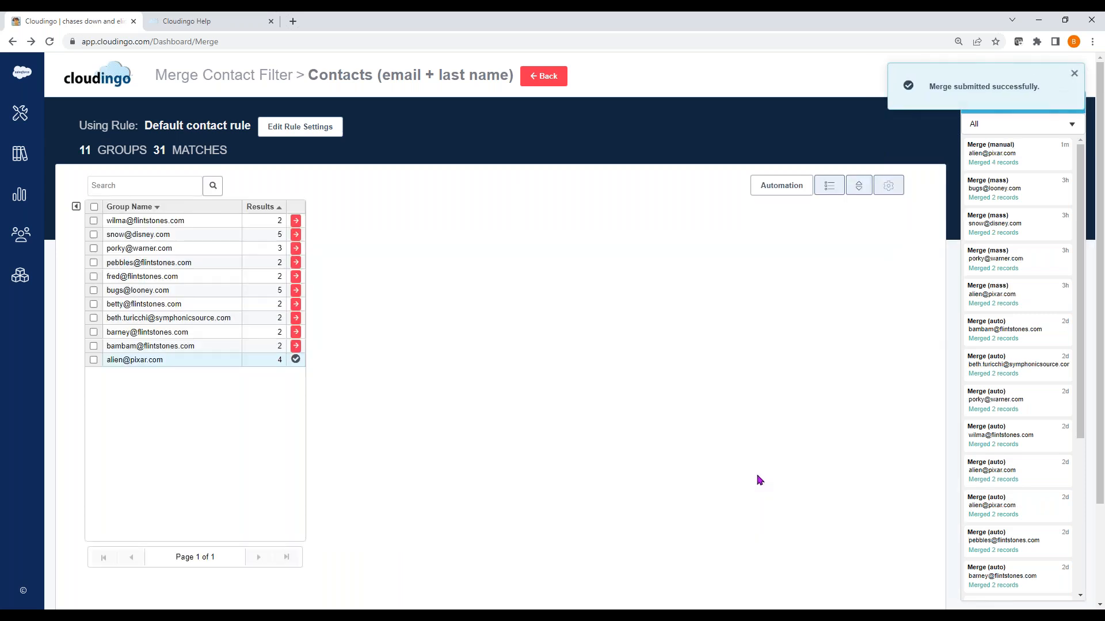
Open the Disney duplicate group, enter a full first name on the second record, and save the change without merging
left_click(295, 235)
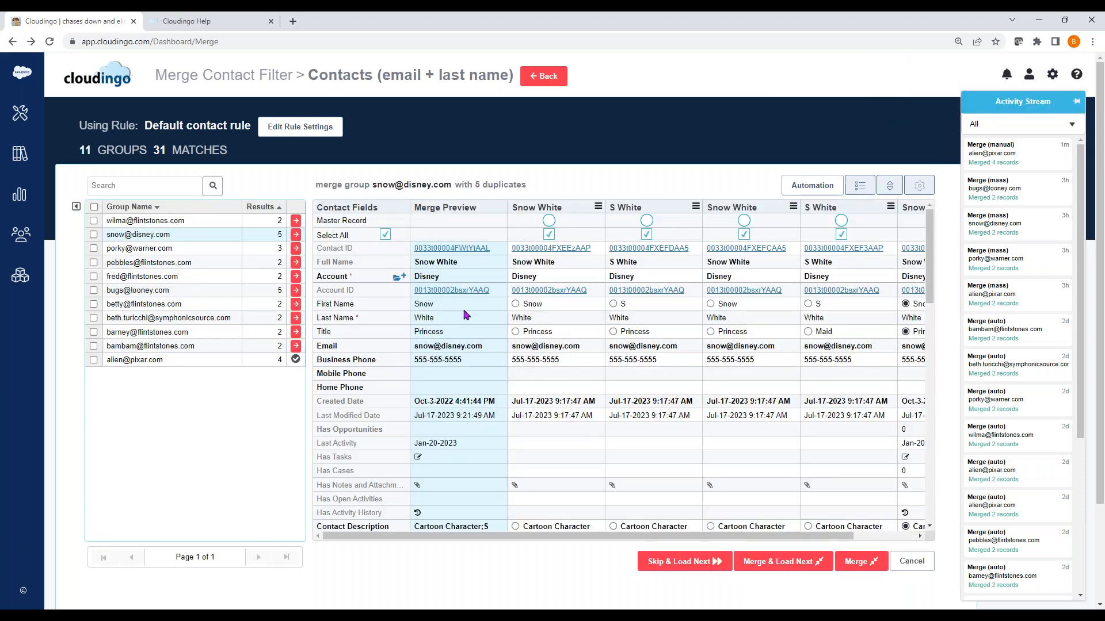
left_click(633, 305)
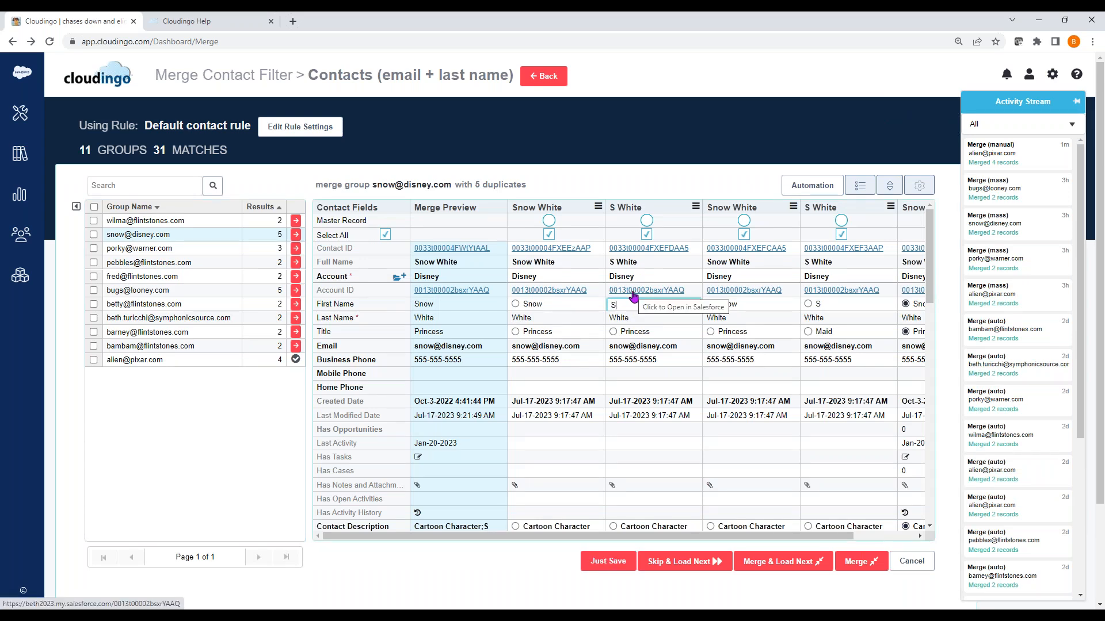
type("ara")
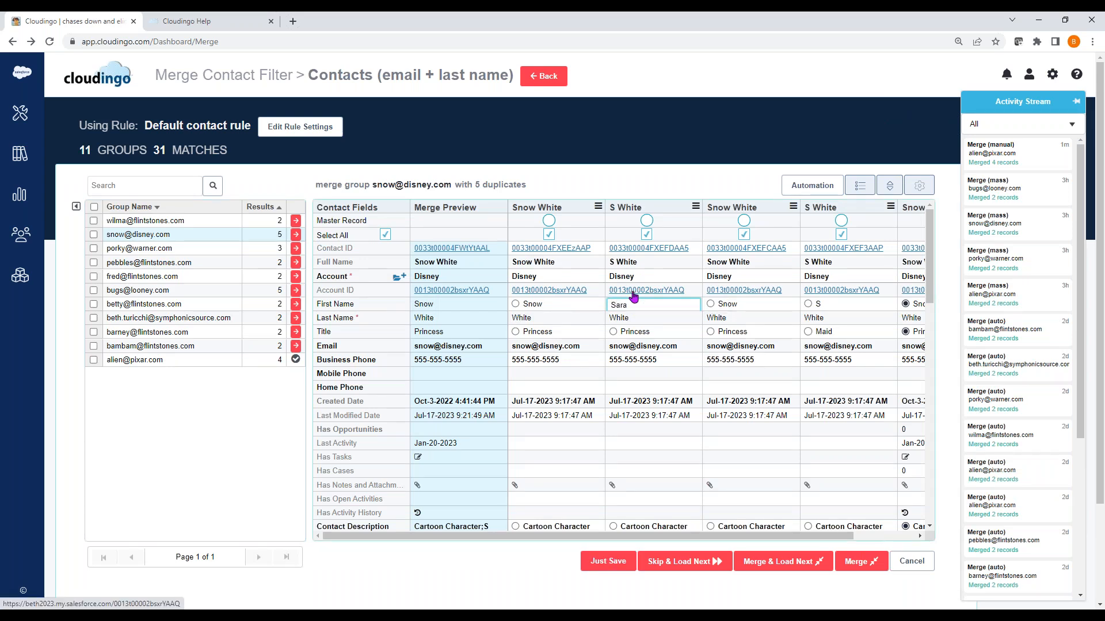
left_click(666, 472)
left_click(602, 562)
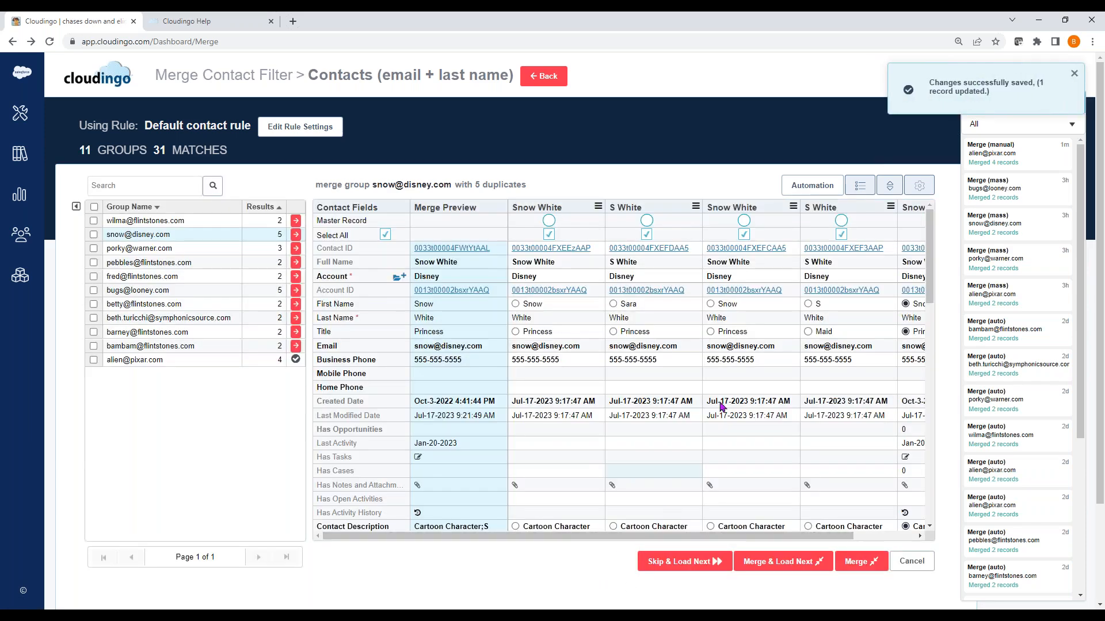
Exclude the second record from the Disney group, merge the remaining records and load the next group
left_click(647, 234)
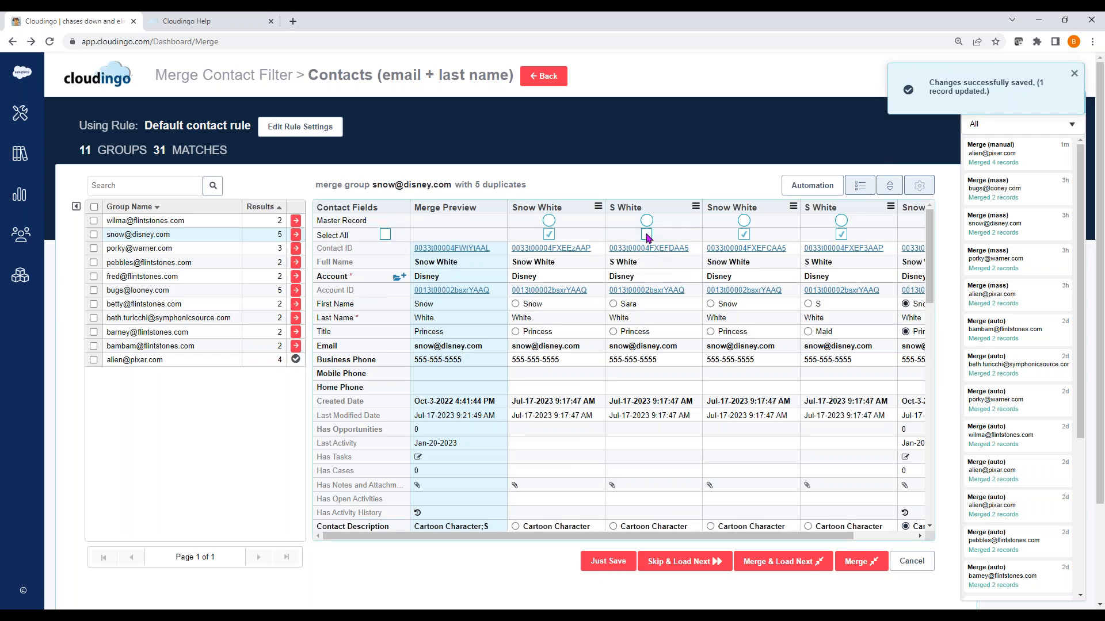
left_click(792, 563)
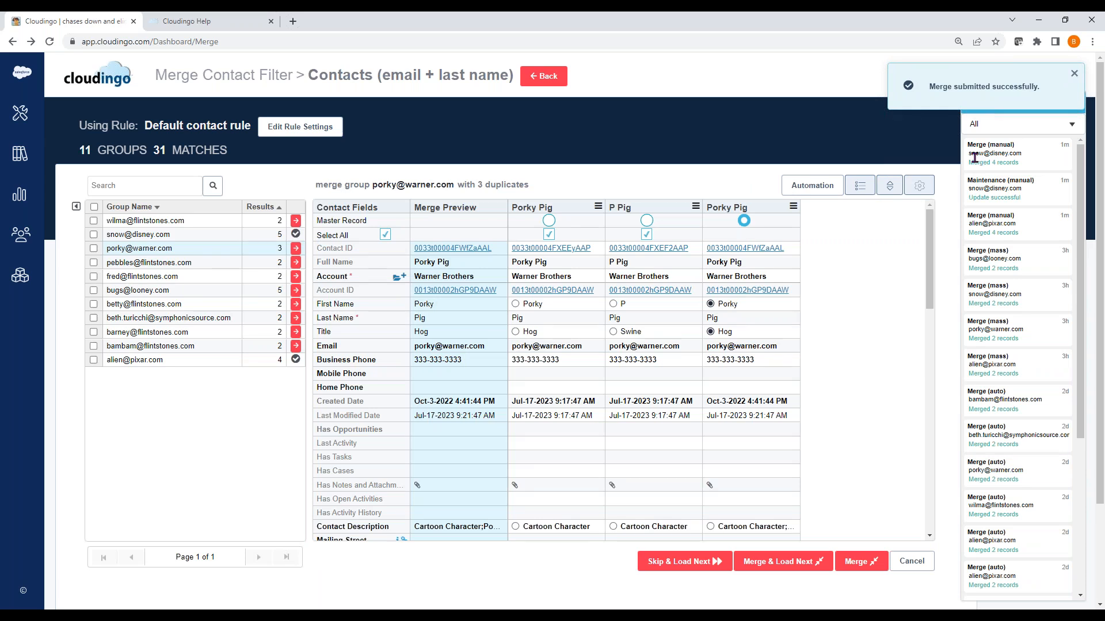
Open the Undo/Restore settings and choose to disable the undo/restore feature
left_click(18, 201)
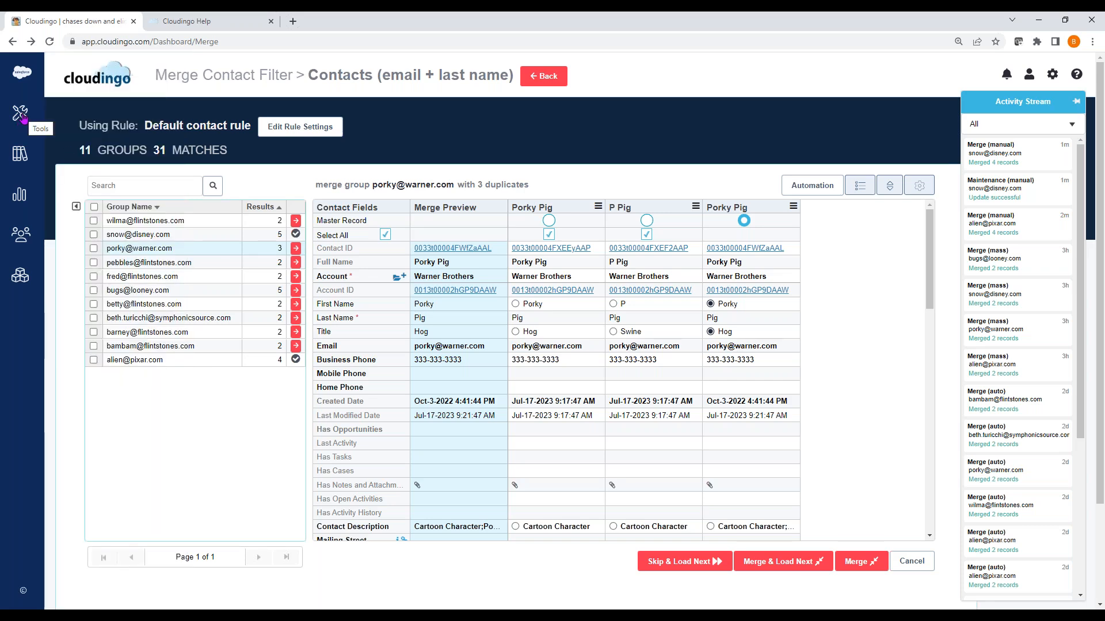
mouse_move(20, 114)
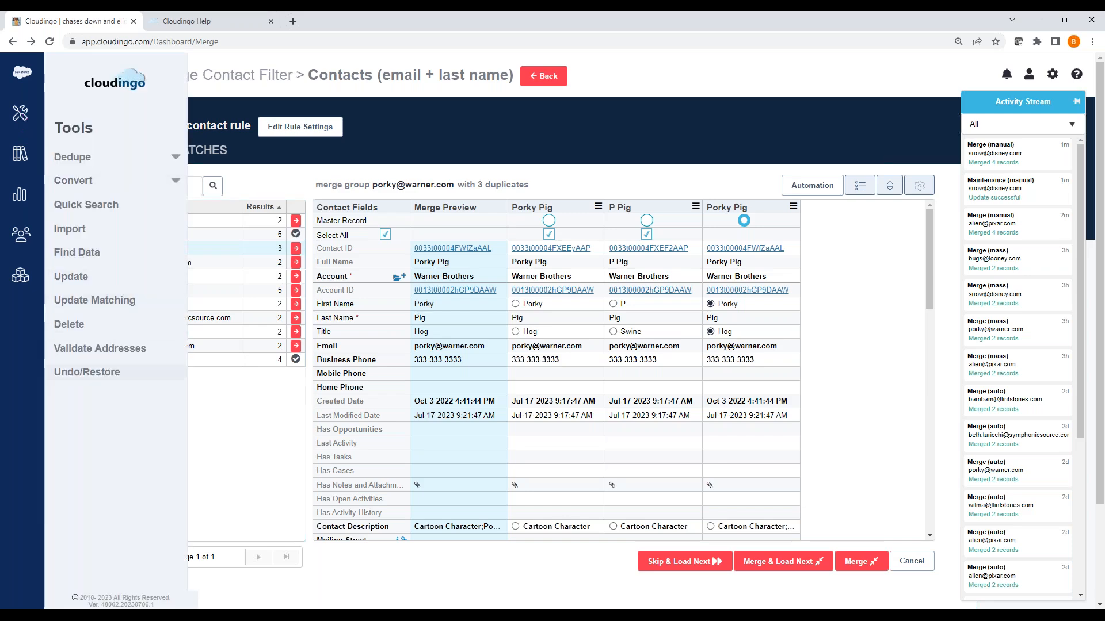
left_click(60, 374)
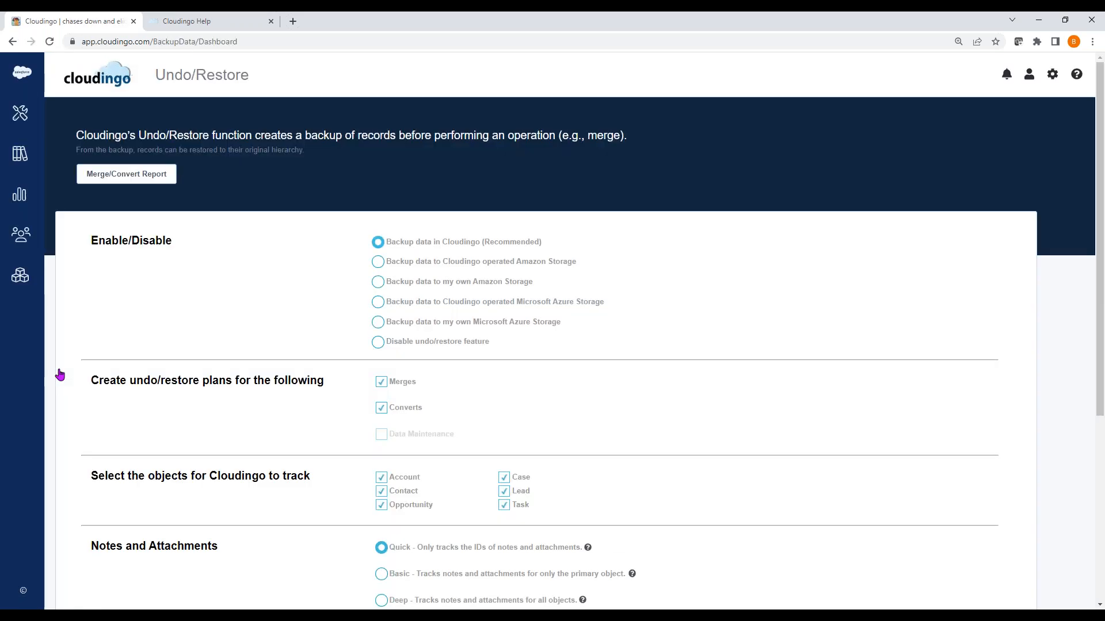
left_click(378, 343)
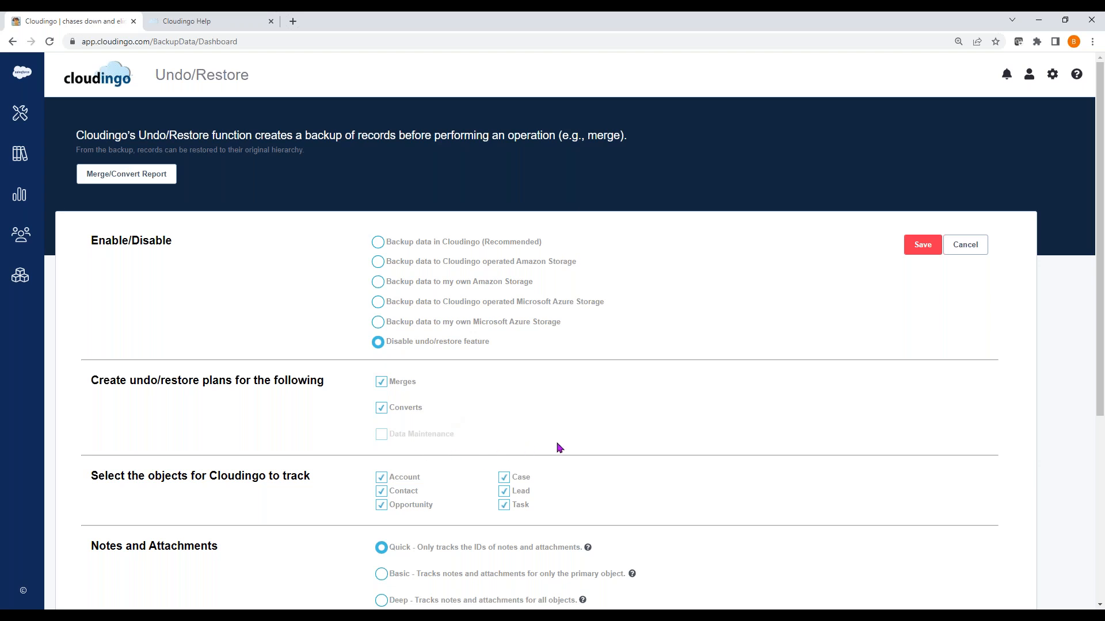
Set the backup retention policy to 30 days and save the undo/restore settings
scroll(558, 447, "down", 2)
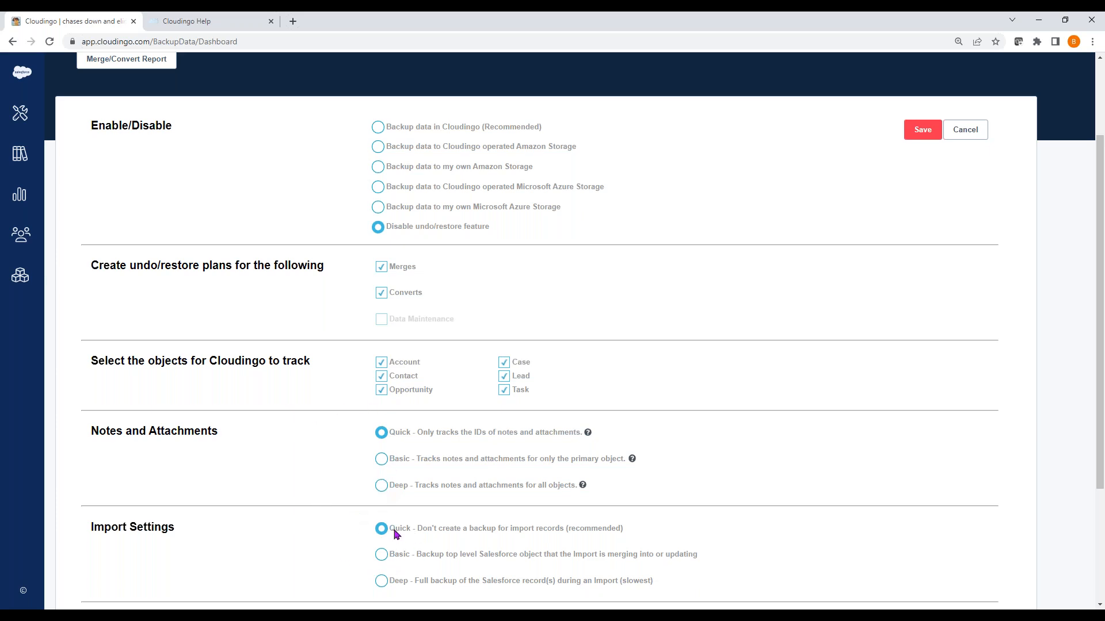
scroll(394, 535, "down", 2)
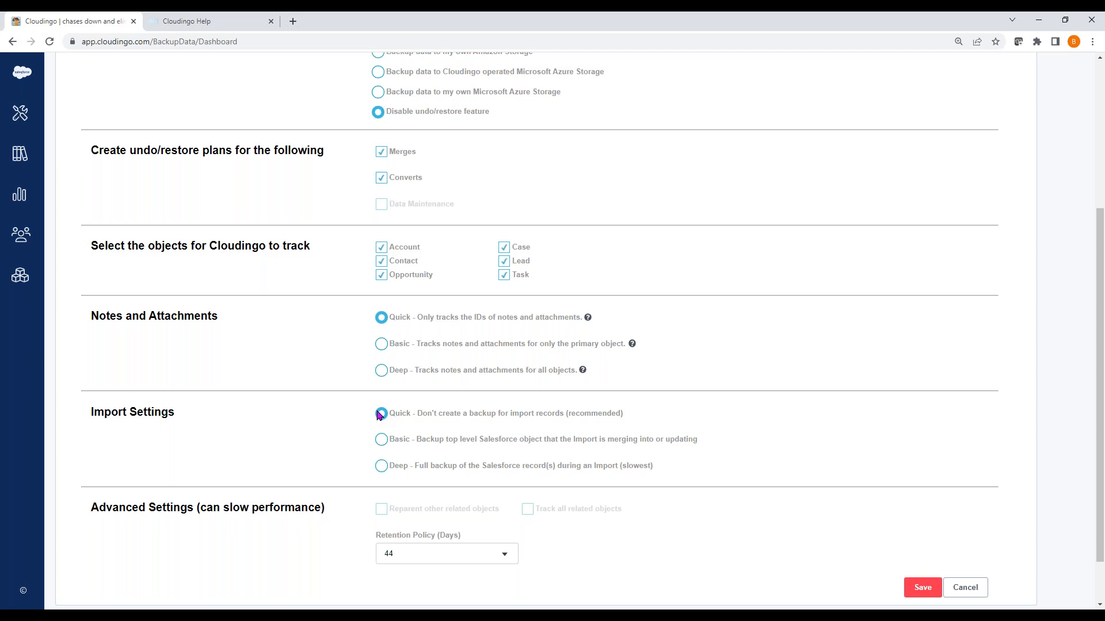
left_click(503, 555)
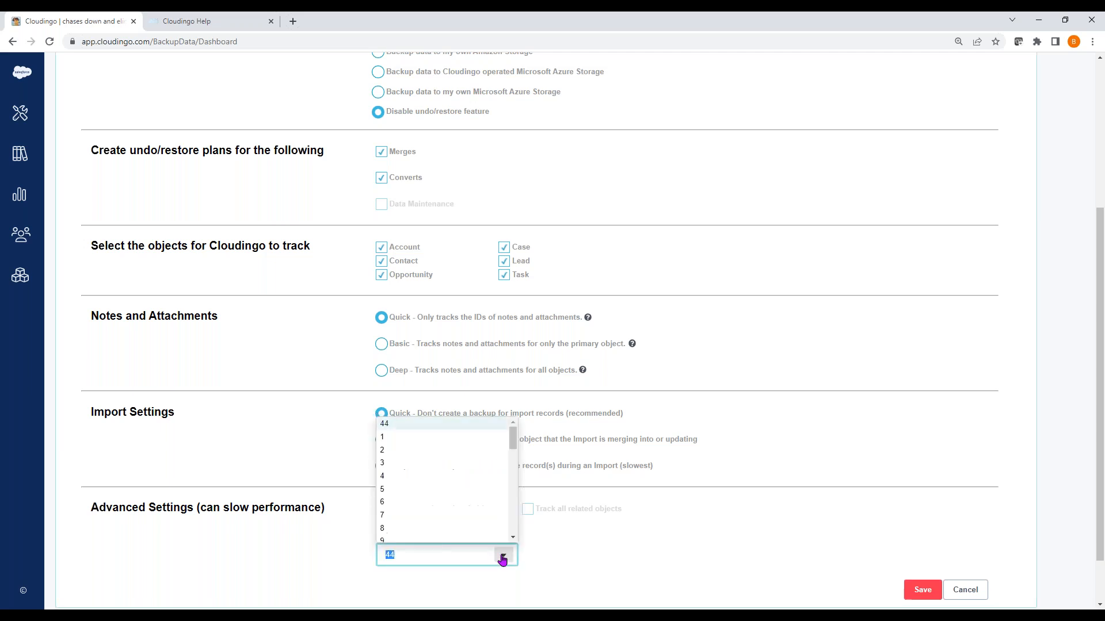
left_click_drag(512, 440, 500, 520)
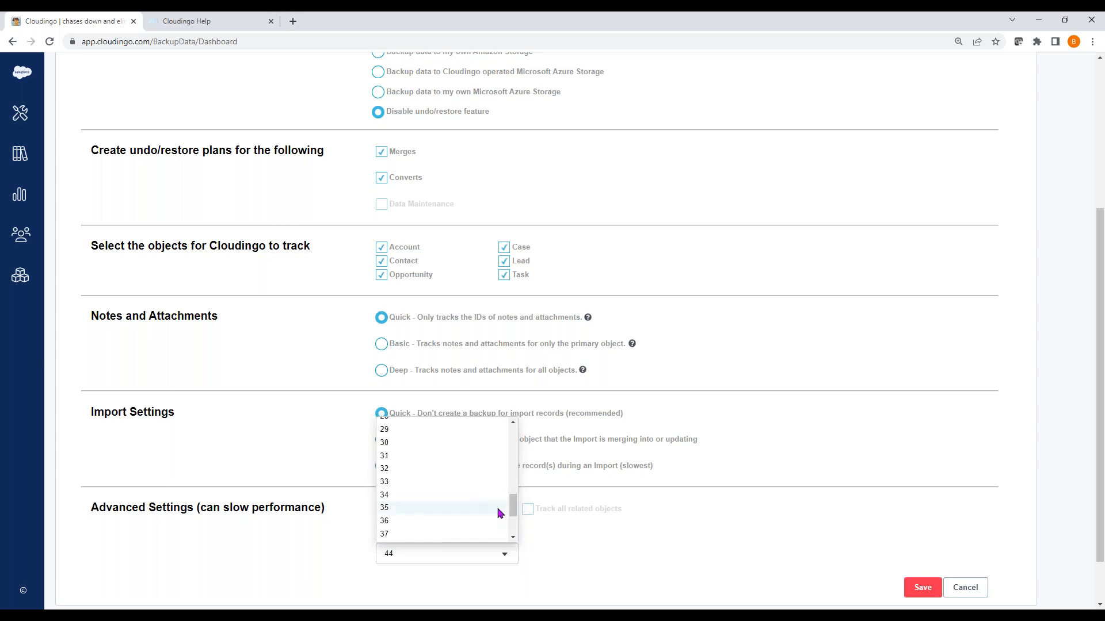
left_click(415, 445)
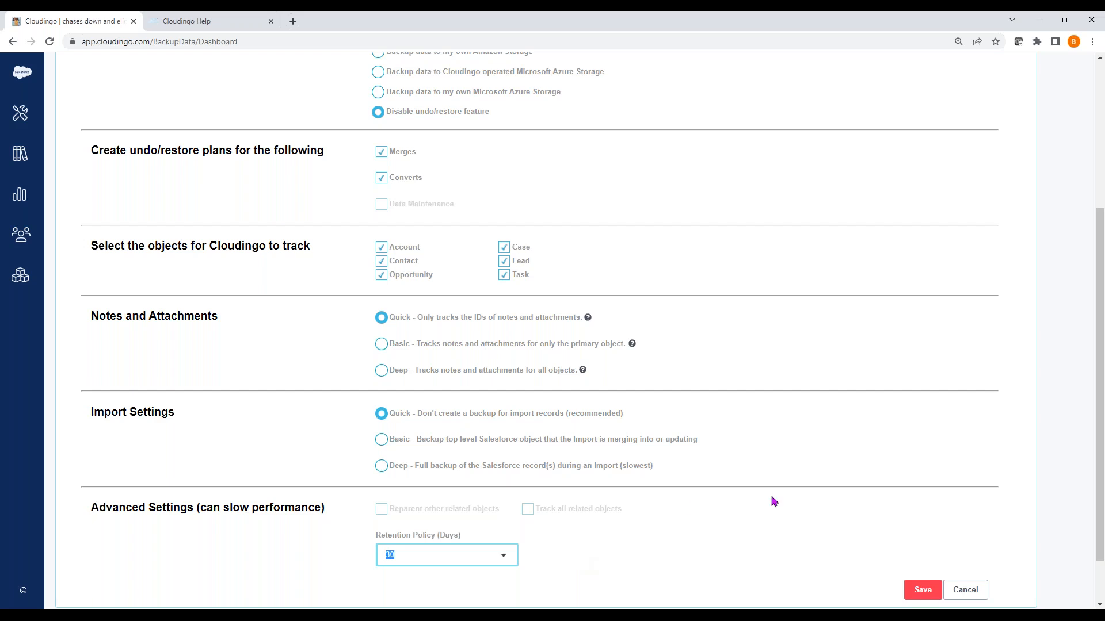
left_click(909, 592)
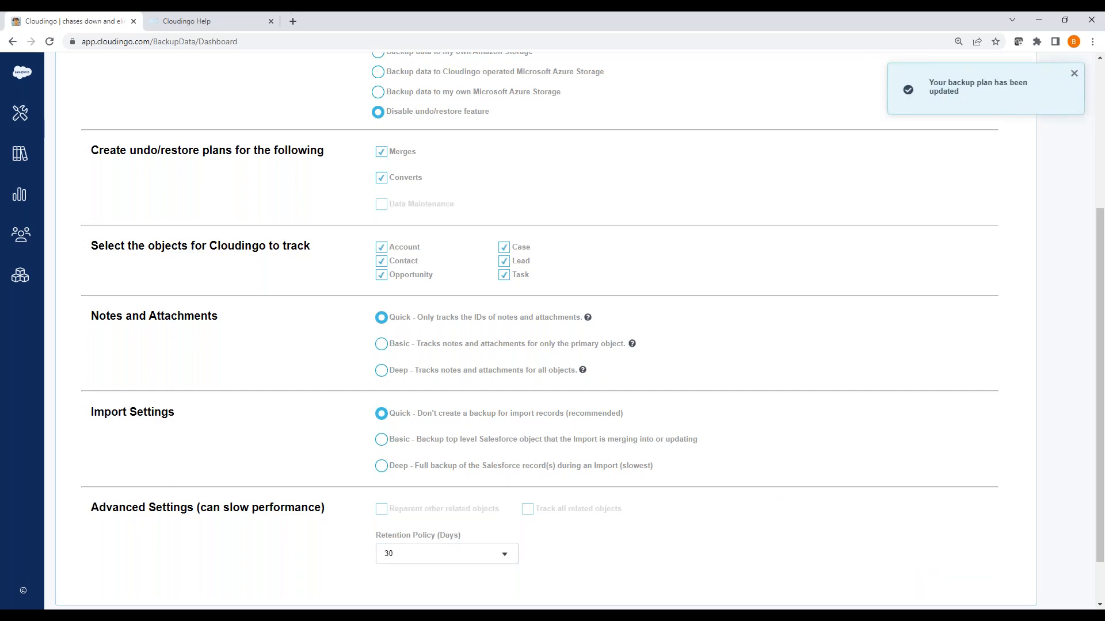
Open the full Merge/Convert report from the reports dashboard and widen its Id(s) column
left_click(19, 118)
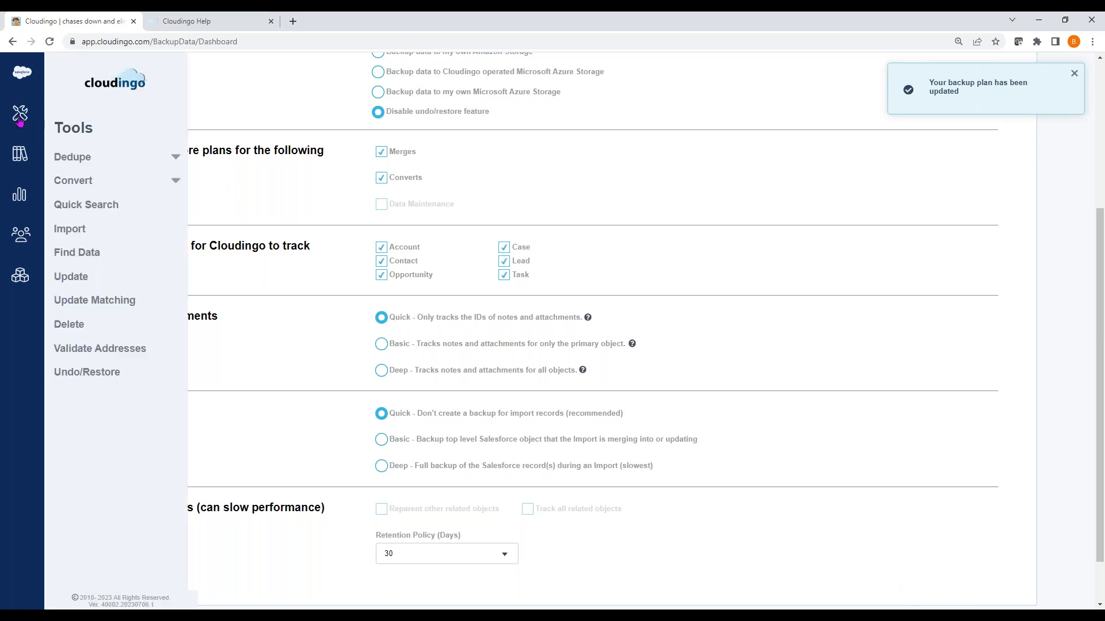
left_click(19, 196)
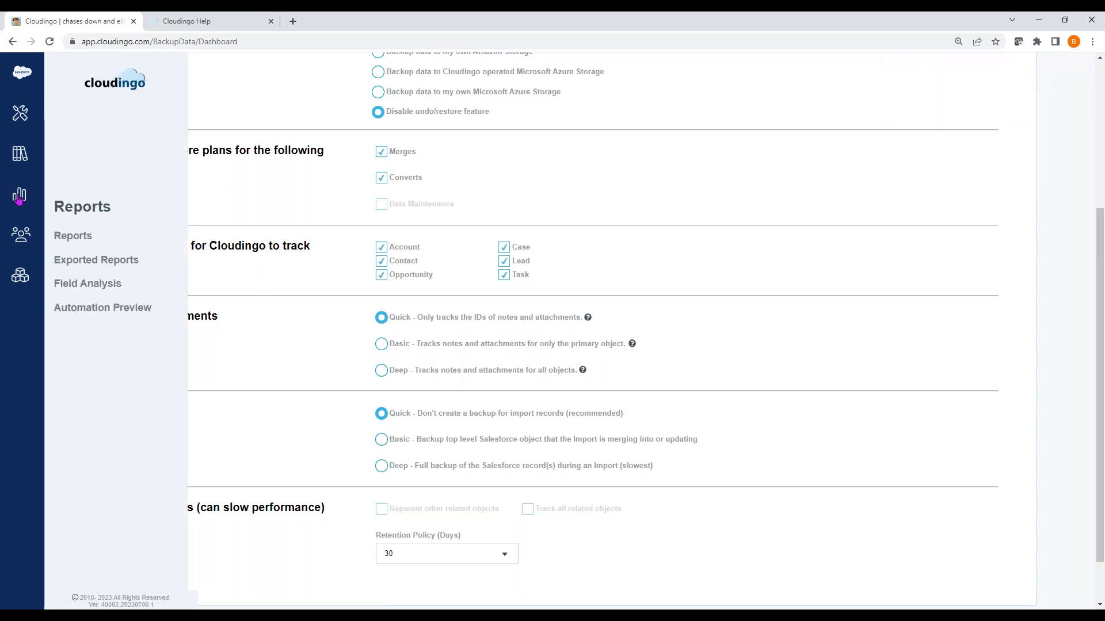
left_click(61, 237)
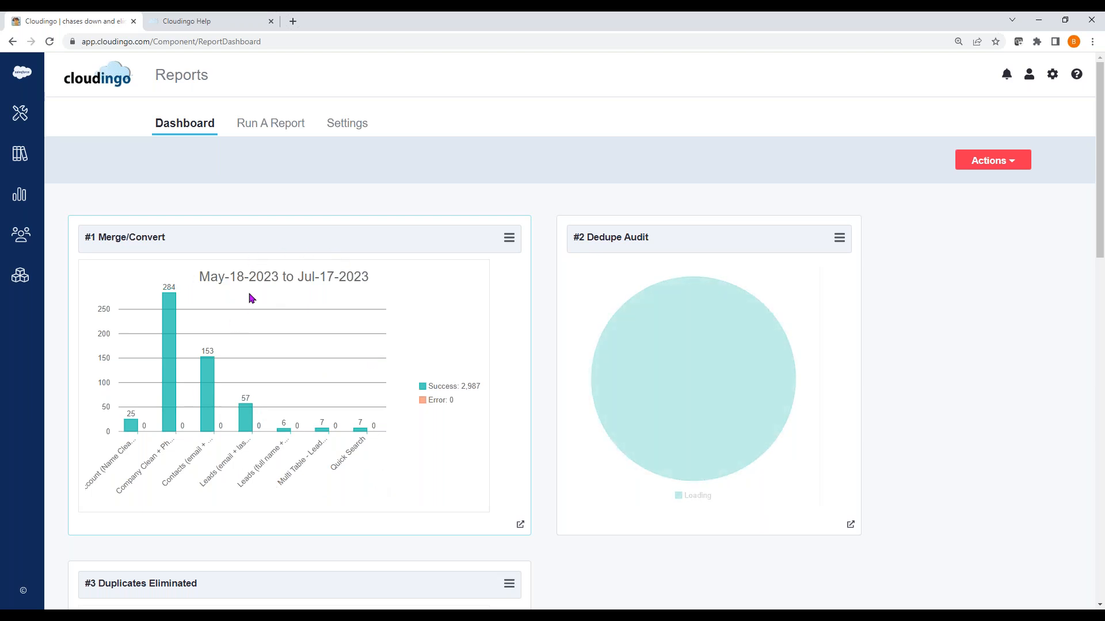
left_click(508, 243)
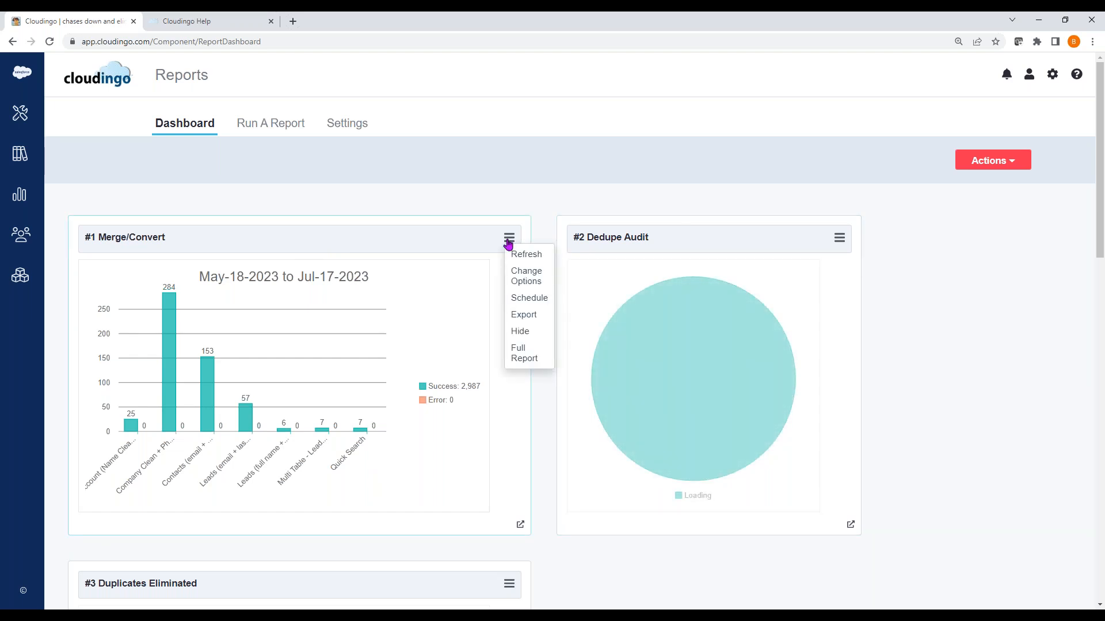
left_click(509, 356)
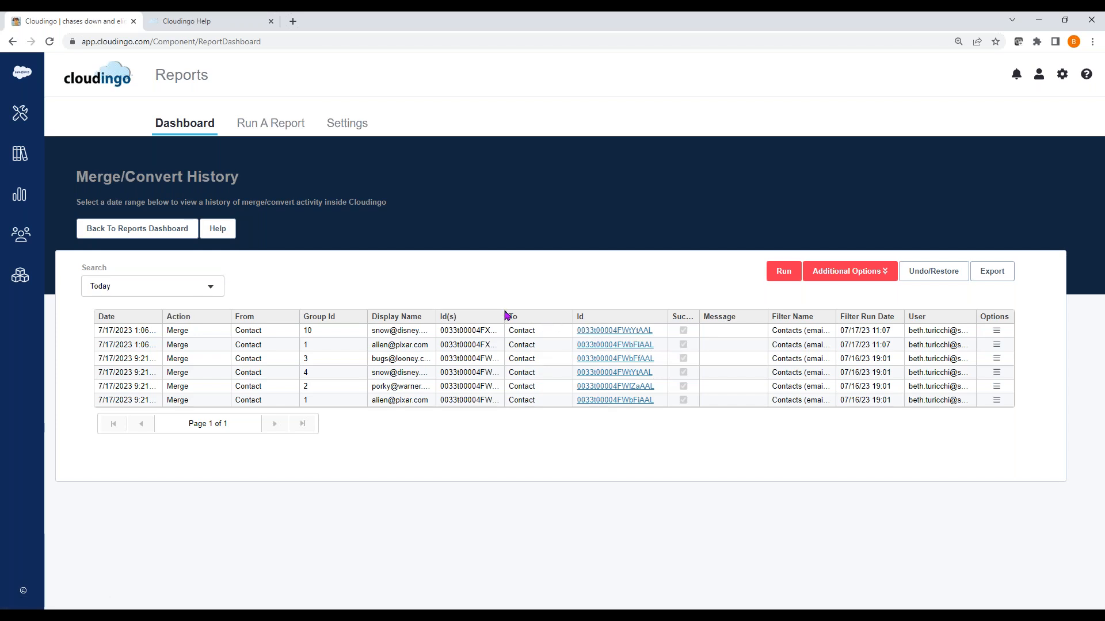
mouse_move(505, 316)
left_mouse_down()
mouse_move(612, 320)
mouse_move(521, 317)
left_mouse_up()
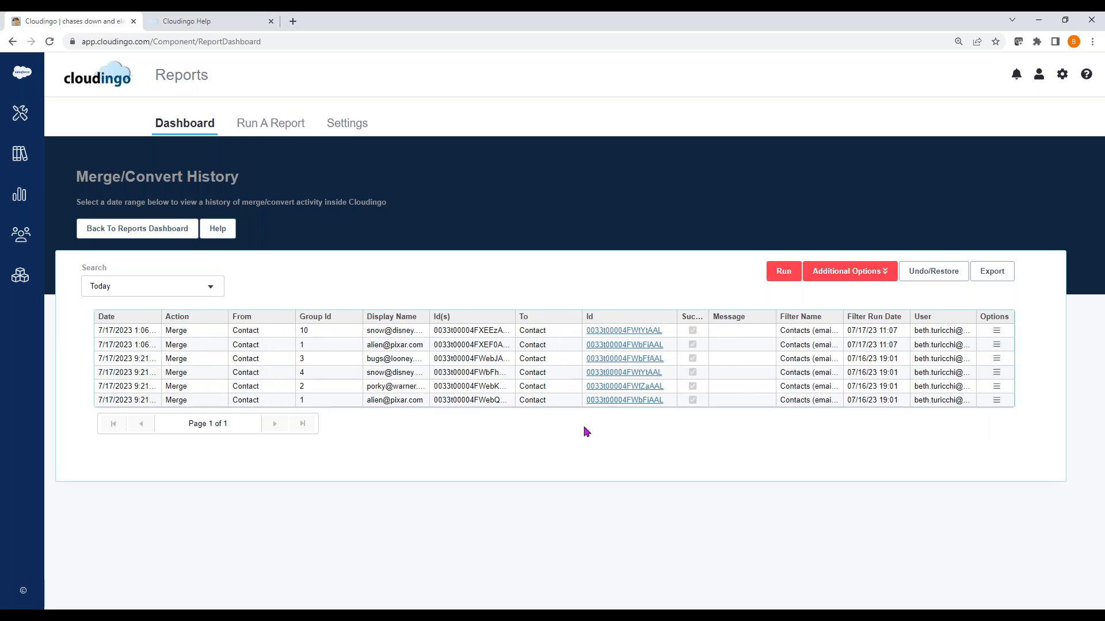
Restore the most recent Disney contact merge with the Contact, Lead, Note and Task objects included
left_click(995, 332)
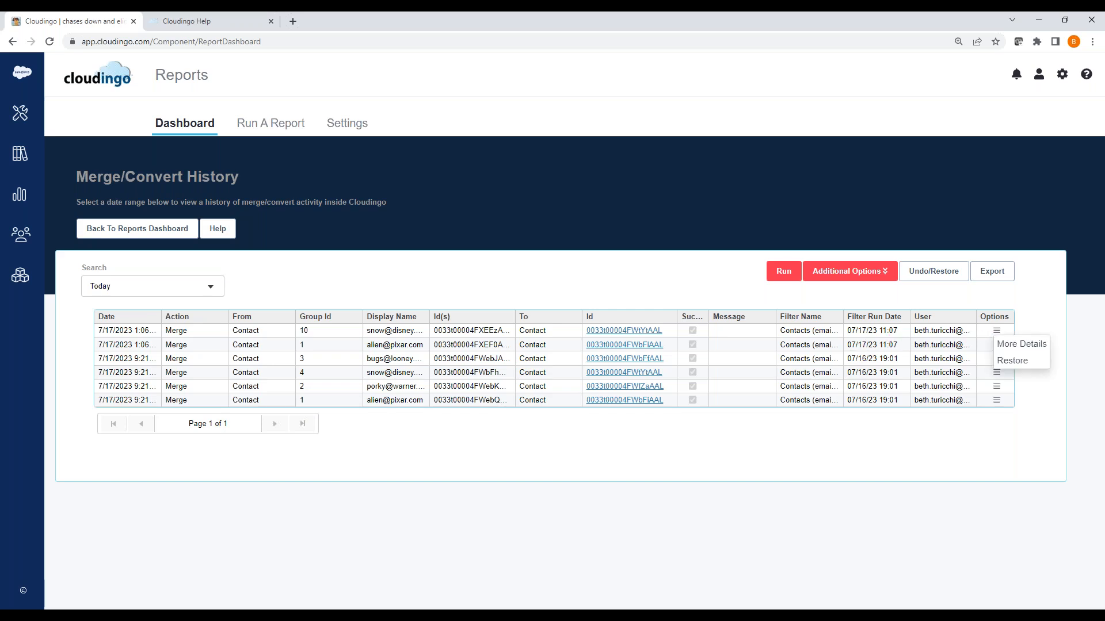
left_click(1011, 362)
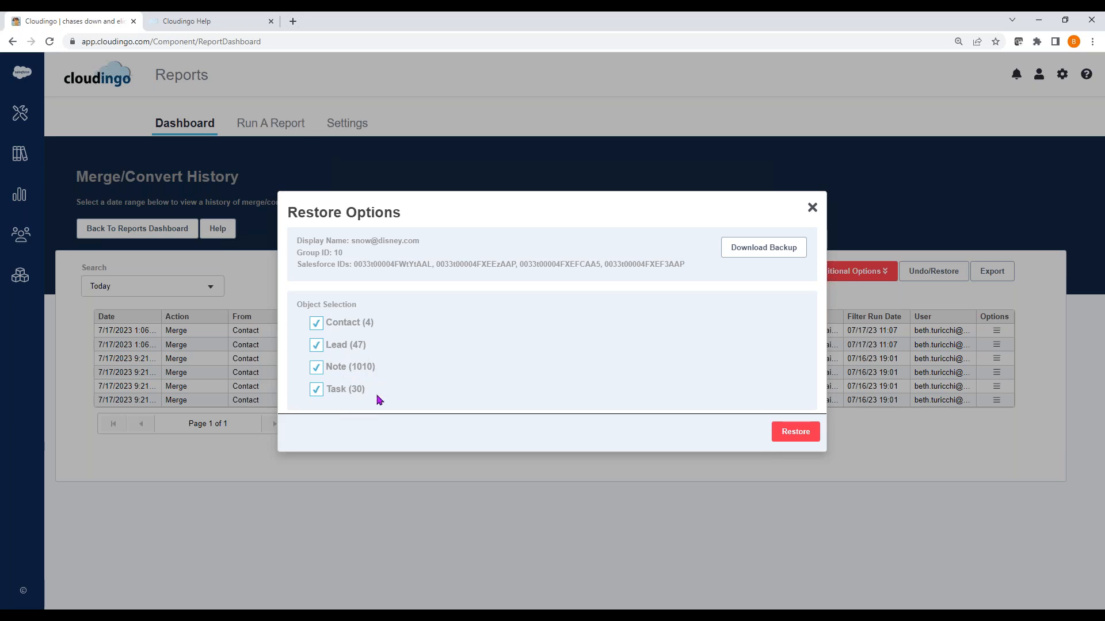
left_click(796, 436)
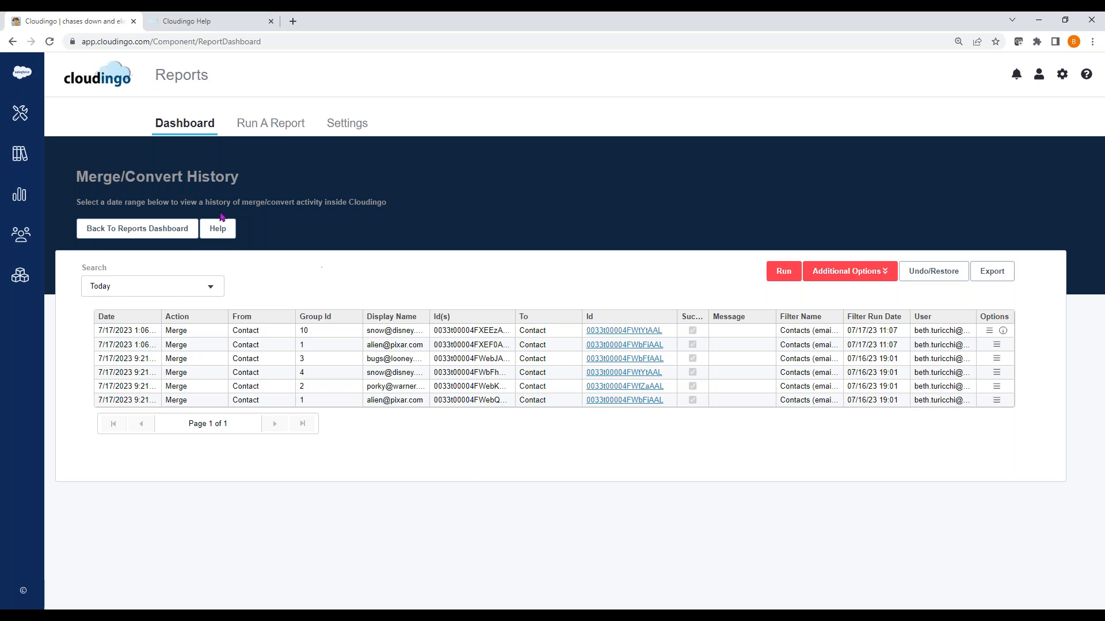
left_click(22, 114)
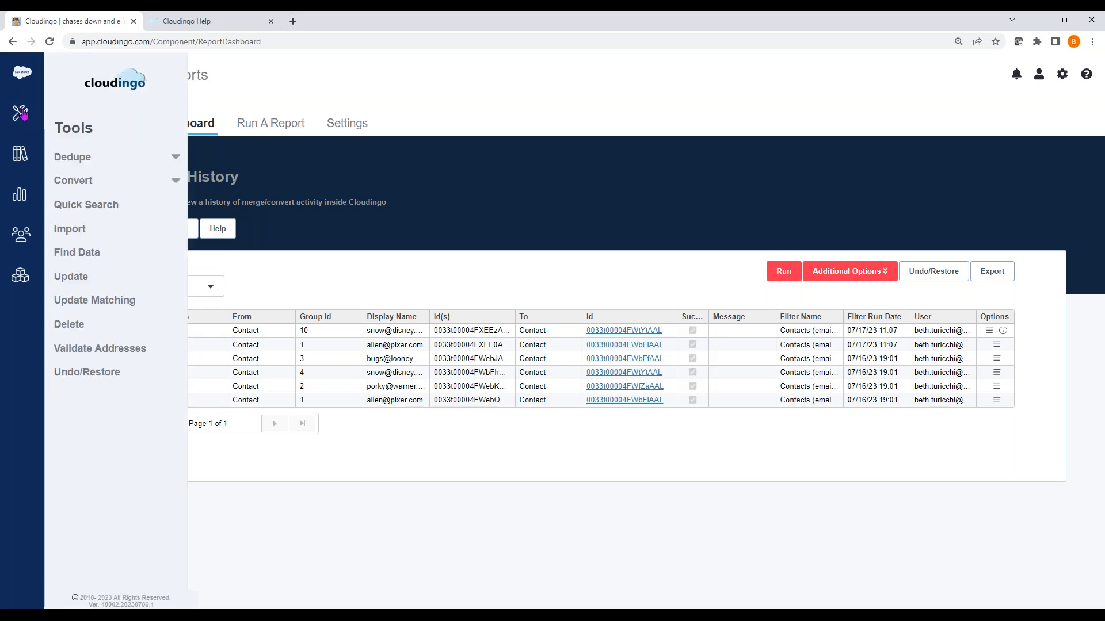
left_click(719, 223)
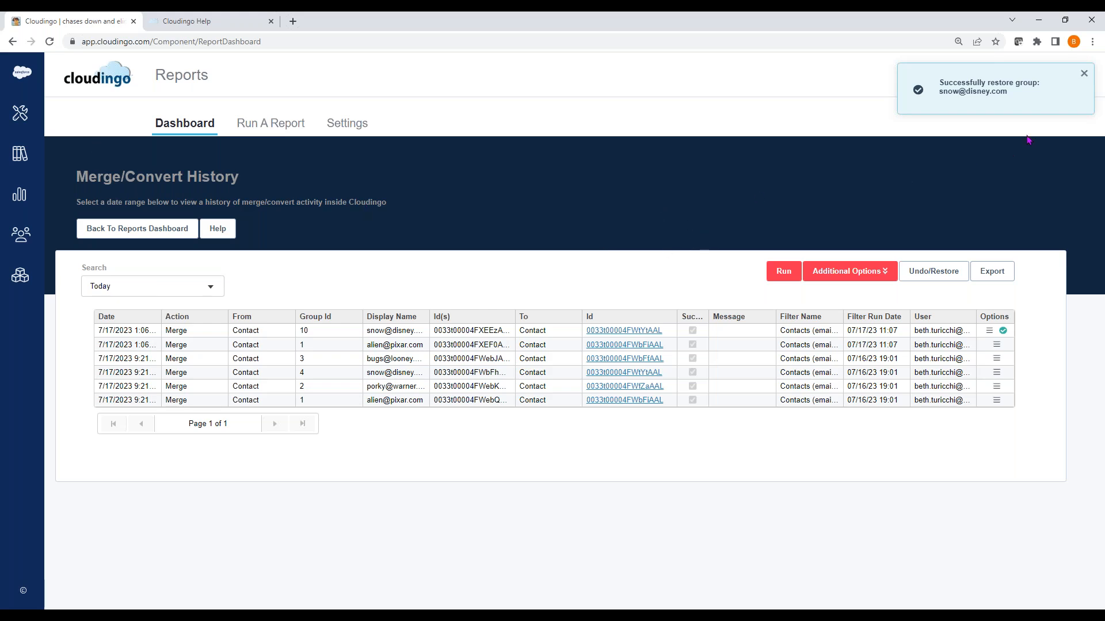
Return to the reports dashboard, open the full Dedupe Audit report and examine its account, name and mailing address columns
left_click(138, 230)
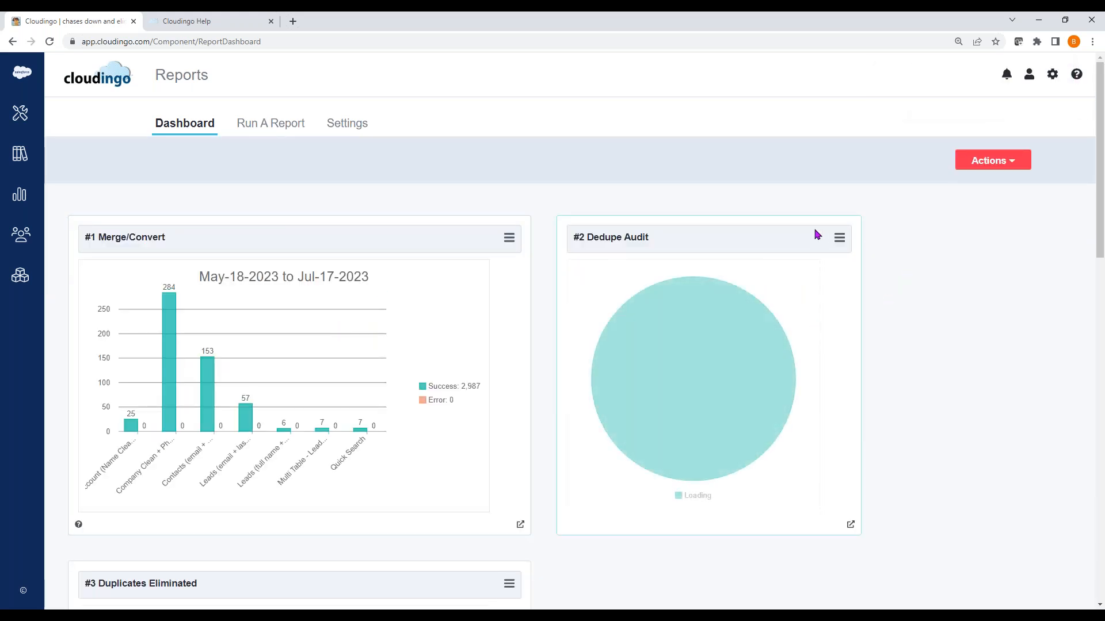
left_click(839, 238)
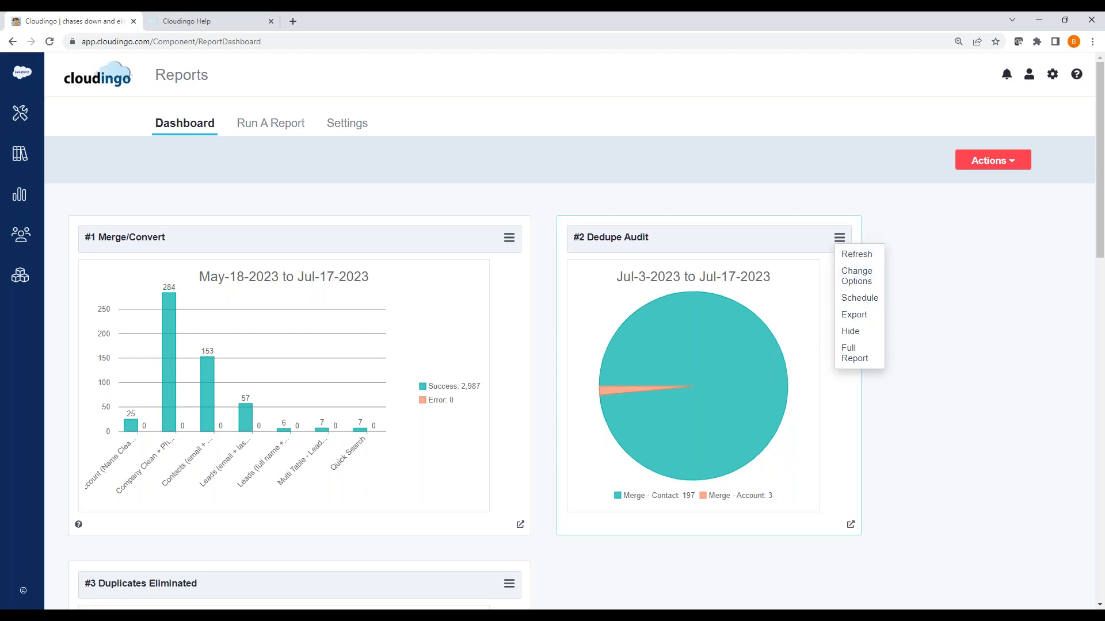
left_click(854, 353)
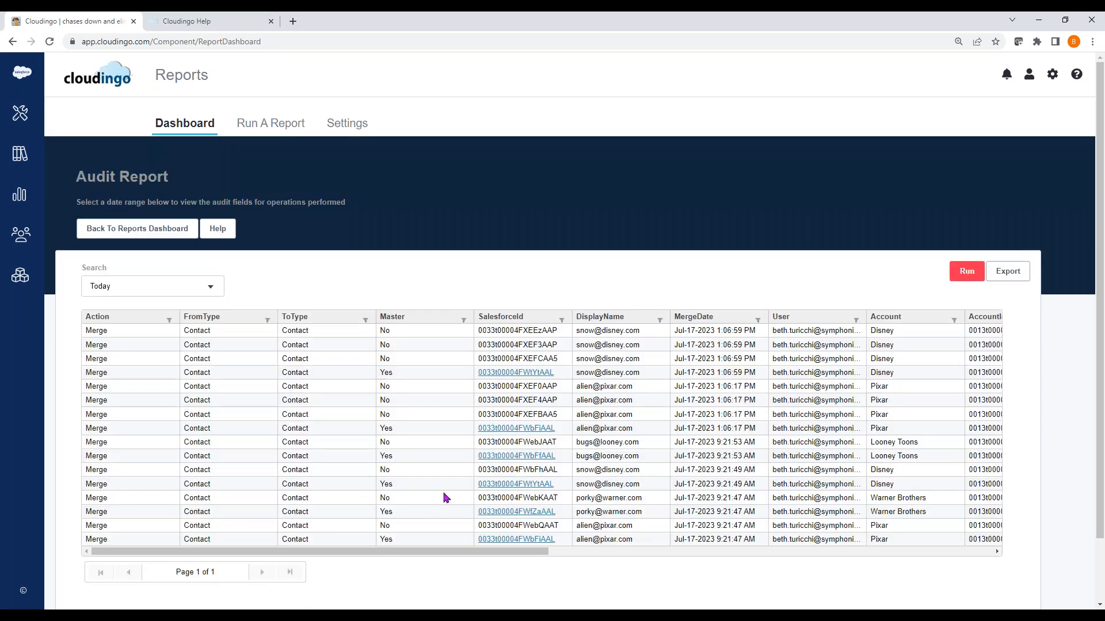
left_click_drag(409, 552, 753, 570)
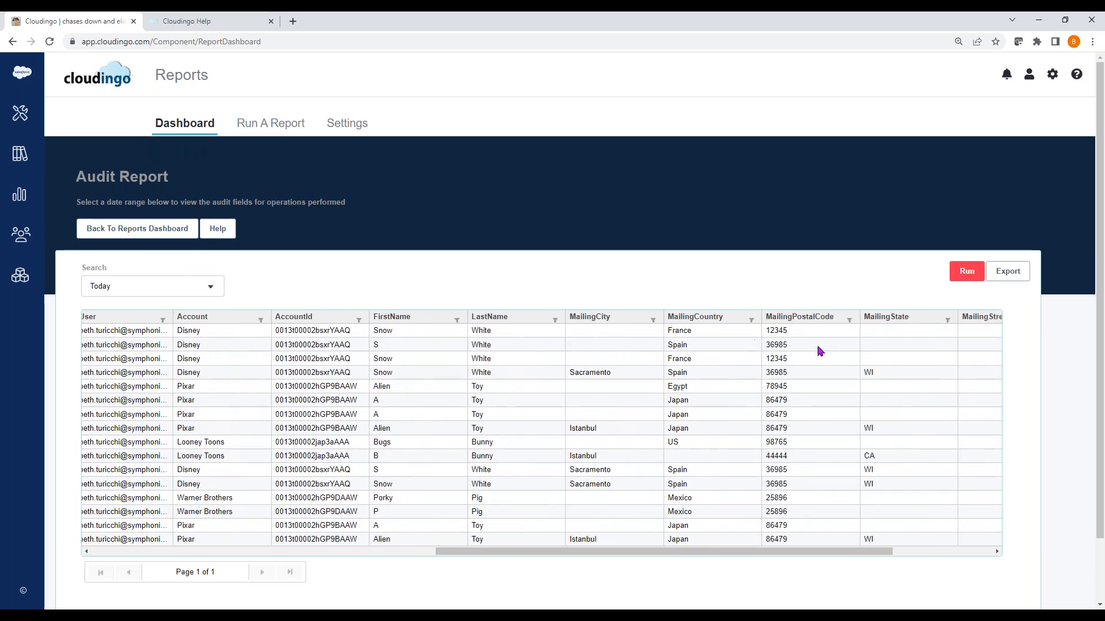
left_click_drag(720, 558, 763, 580)
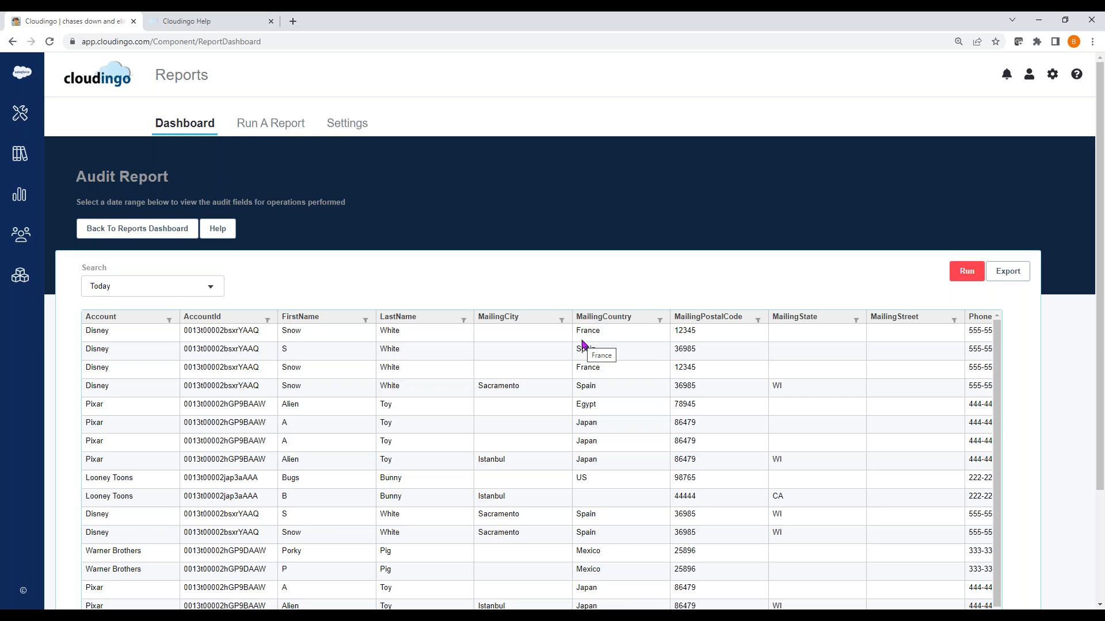
Open the Import tool and start a new import with the wizard
left_click(19, 118)
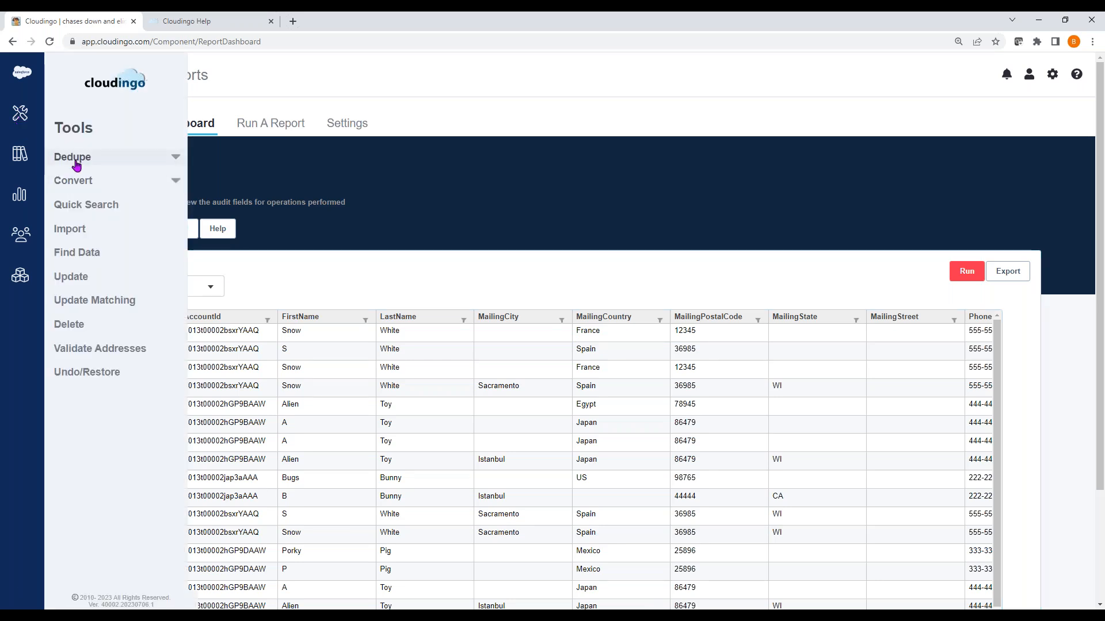
left_click(77, 165)
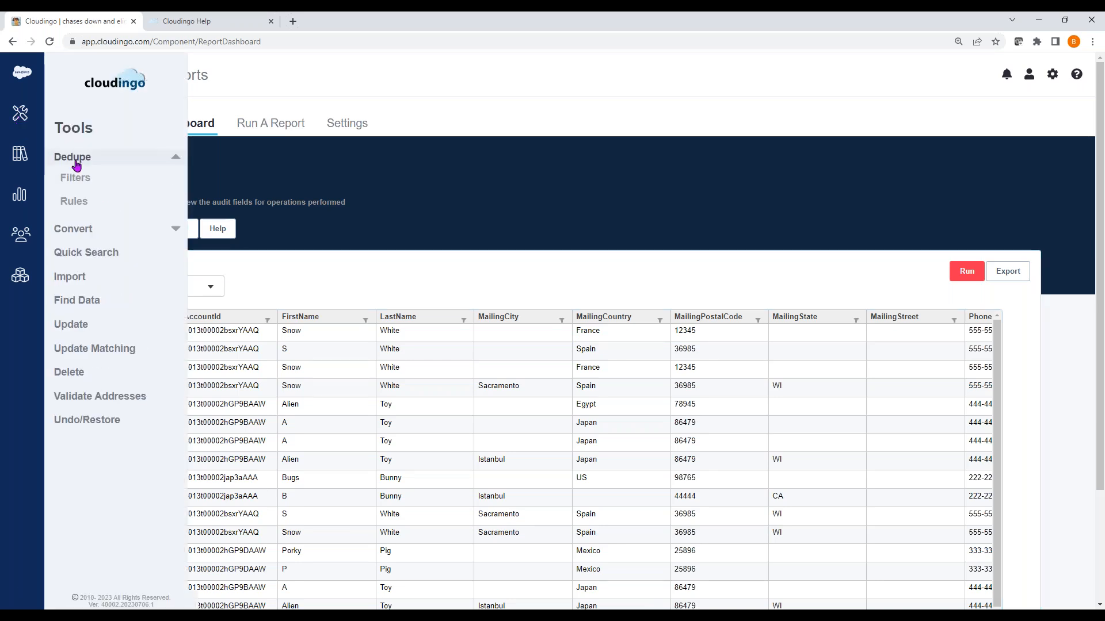
left_click(70, 280)
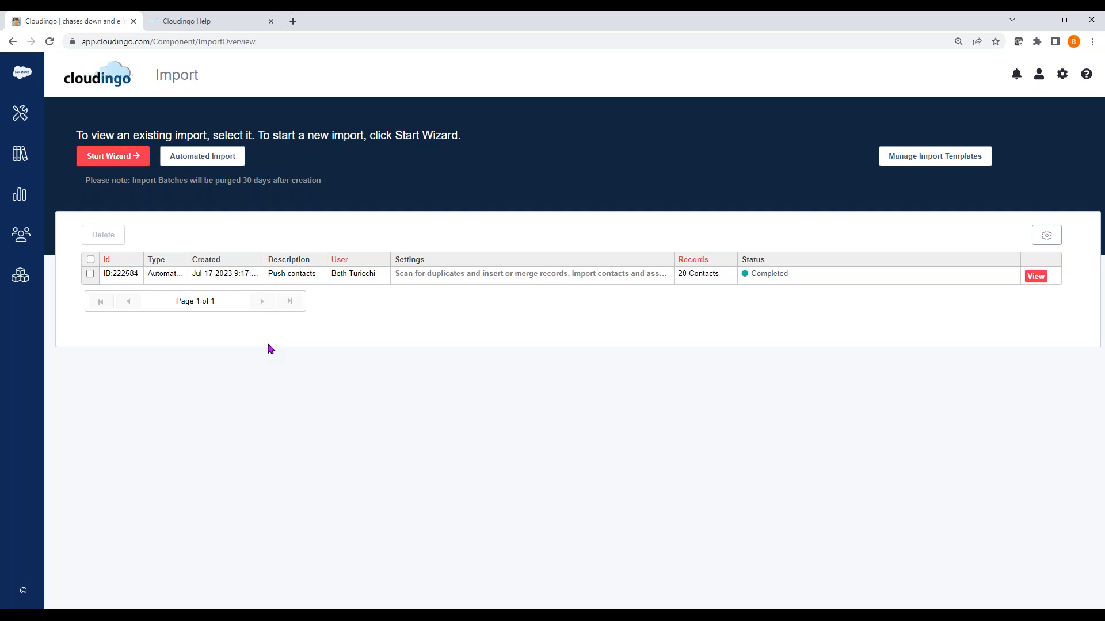
left_click(113, 156)
Describe the import as "test", with Lead as the Salesforce object
left_click(192, 256)
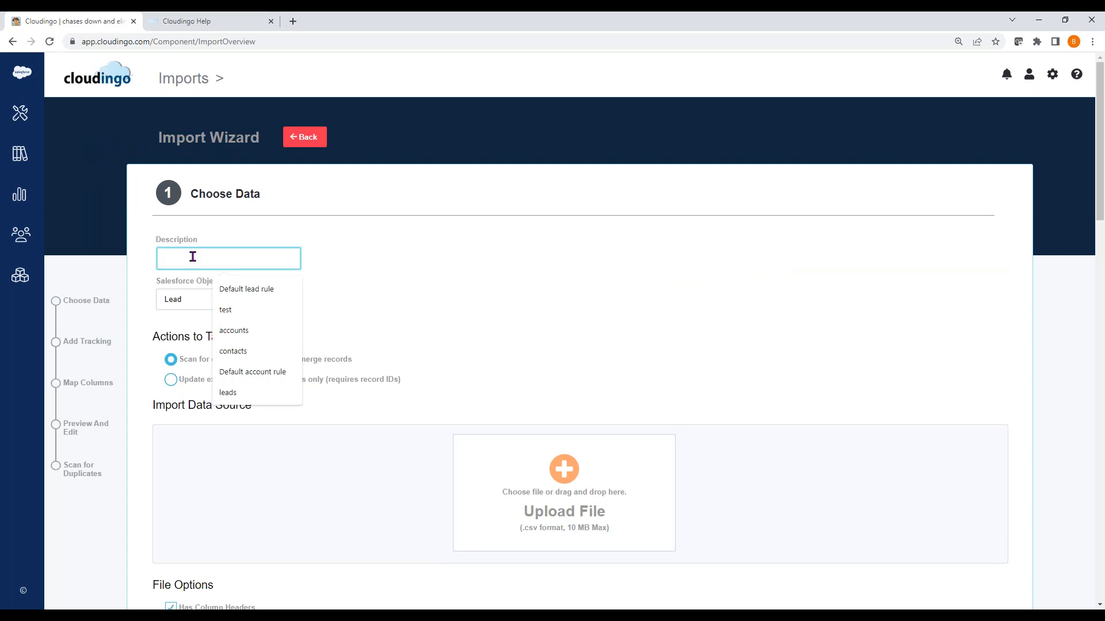
type("test")
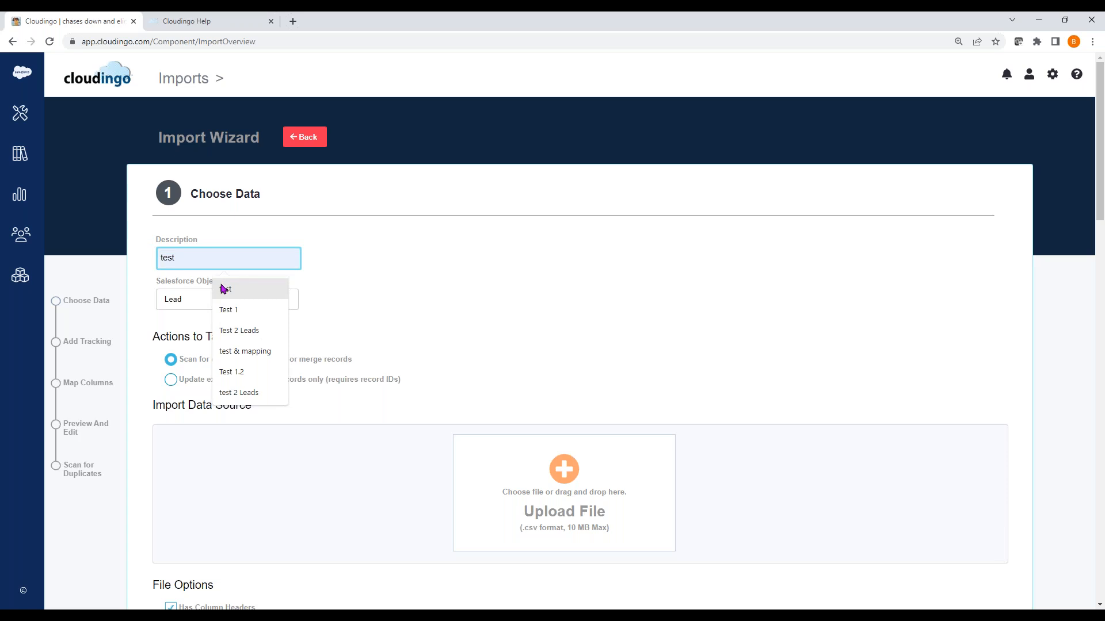
left_click(224, 289)
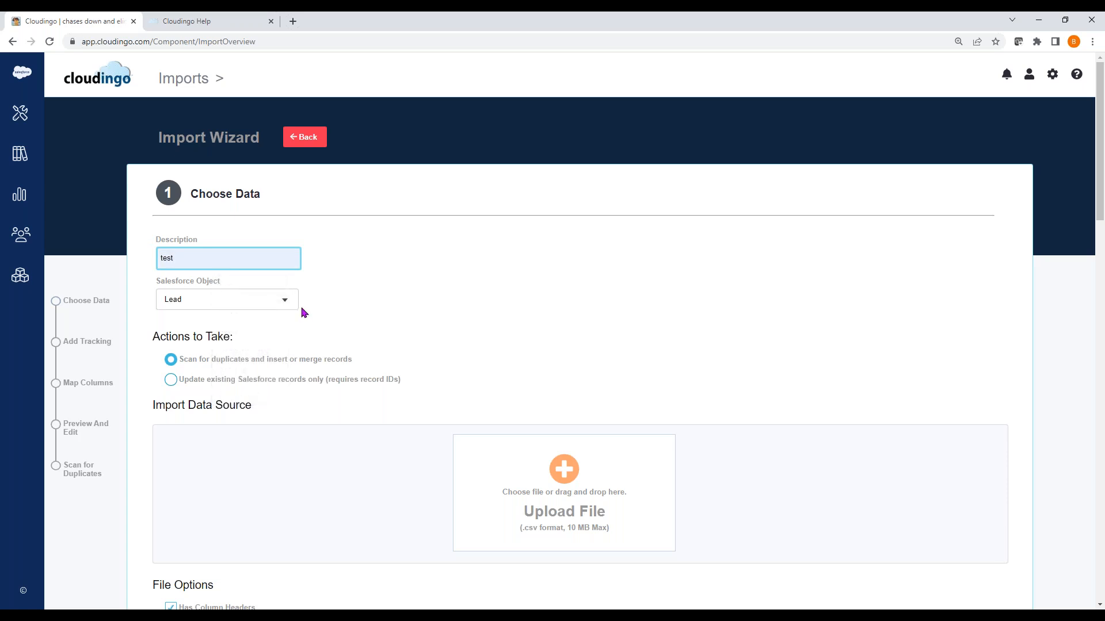
left_click(283, 299)
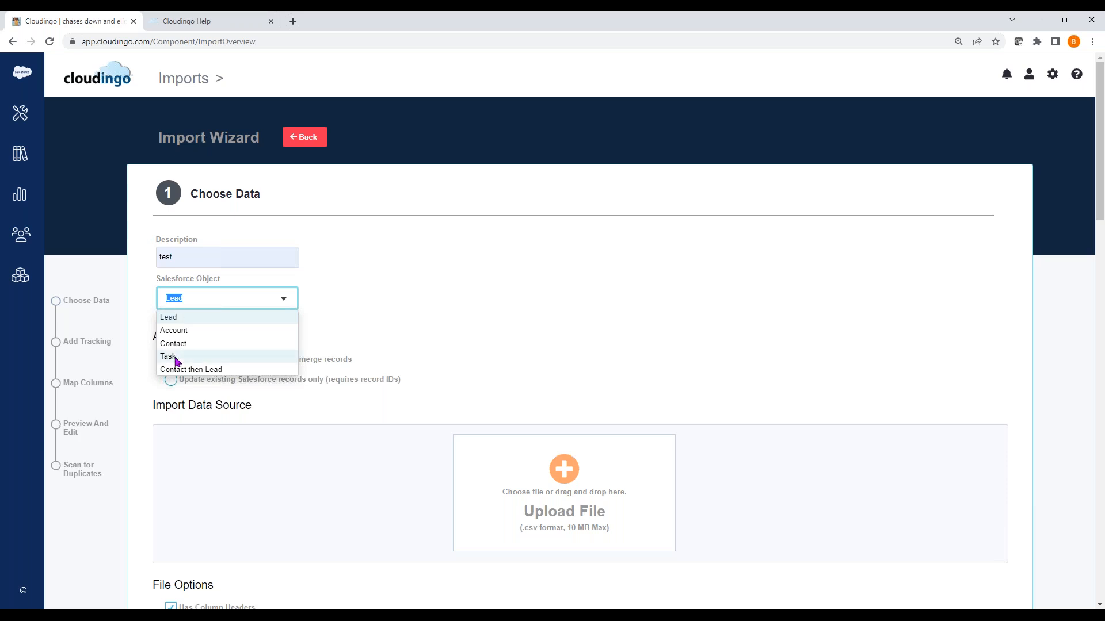
left_click(427, 322)
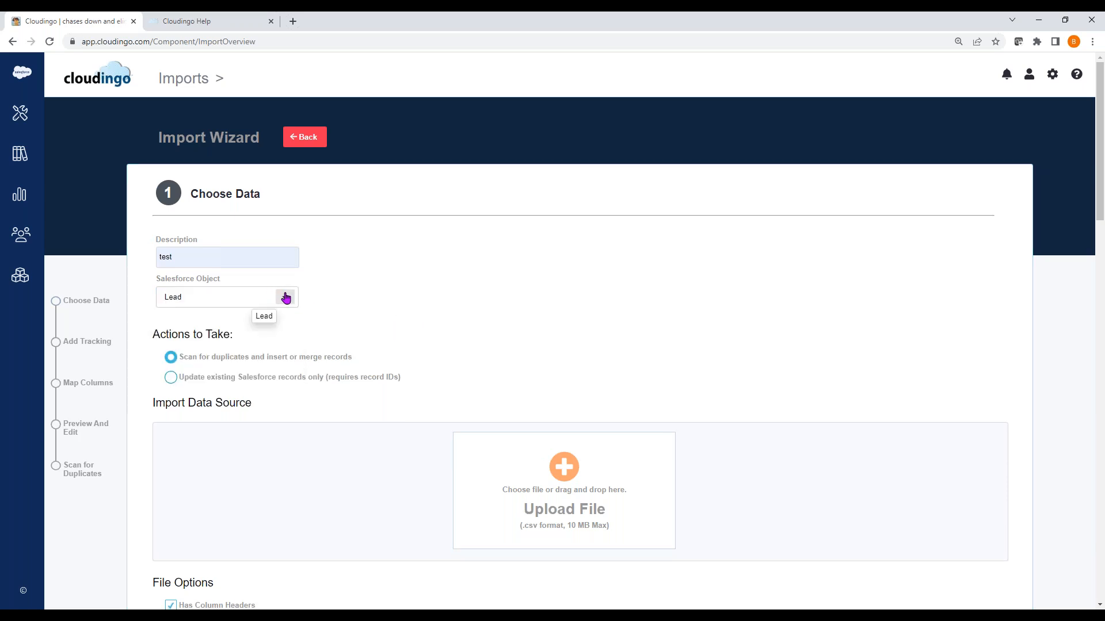
Upload the Contacts2 file from the Imports folder as the import data source
left_click(556, 472)
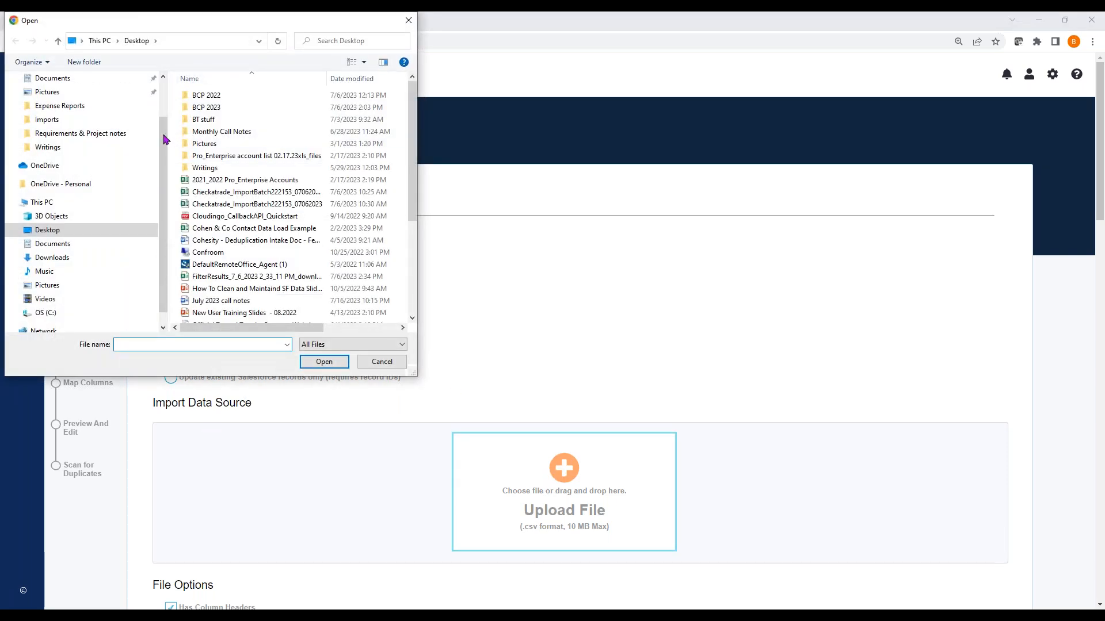
left_click(46, 120)
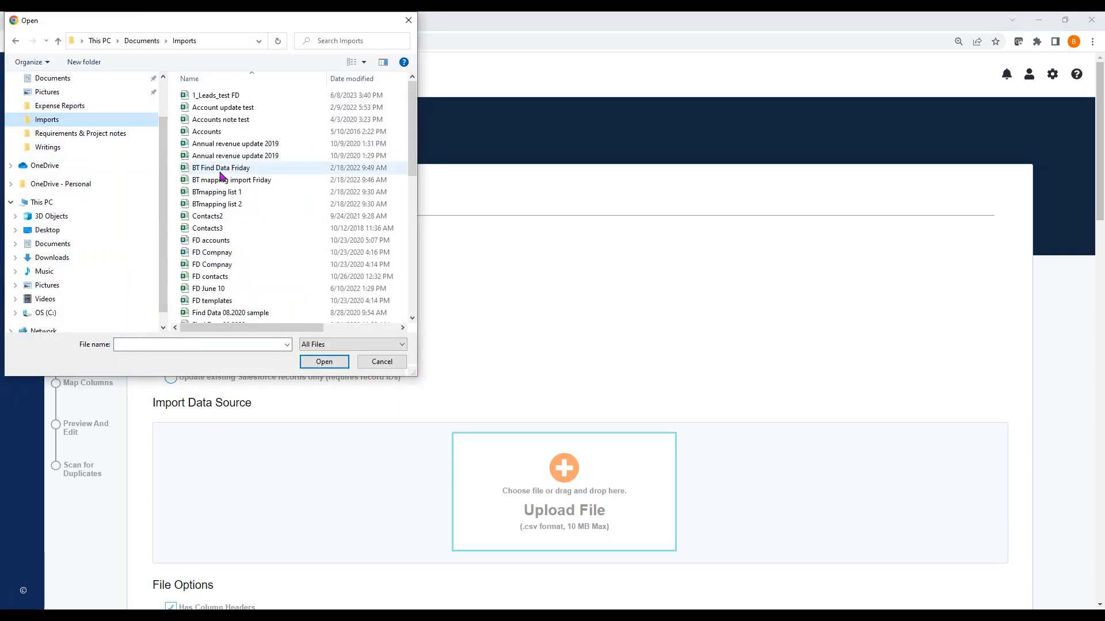
left_click(220, 218)
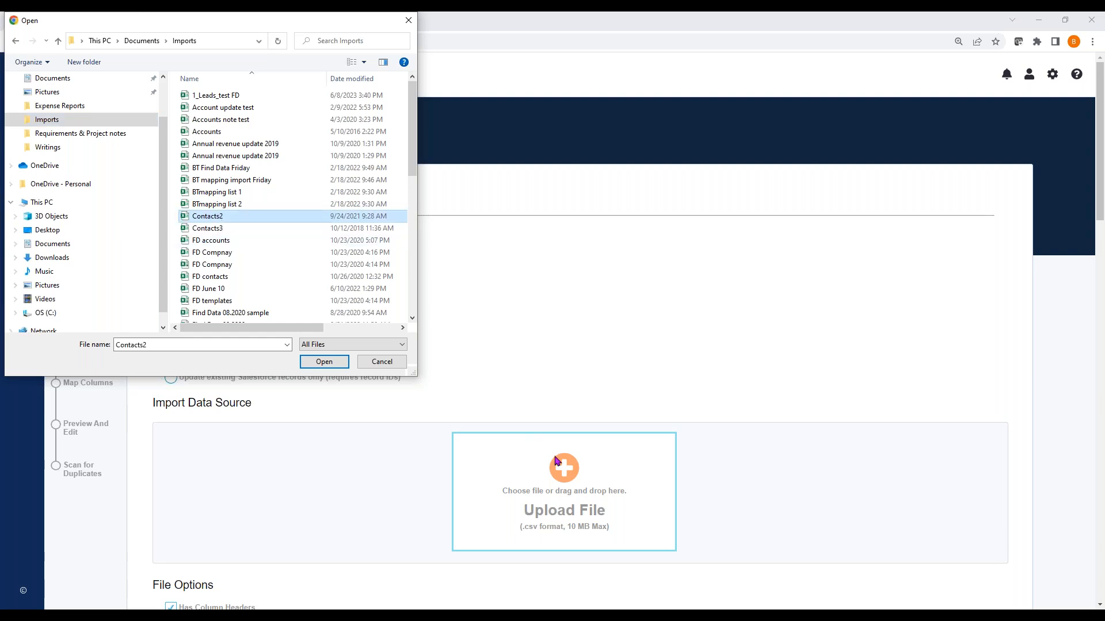
left_click(328, 361)
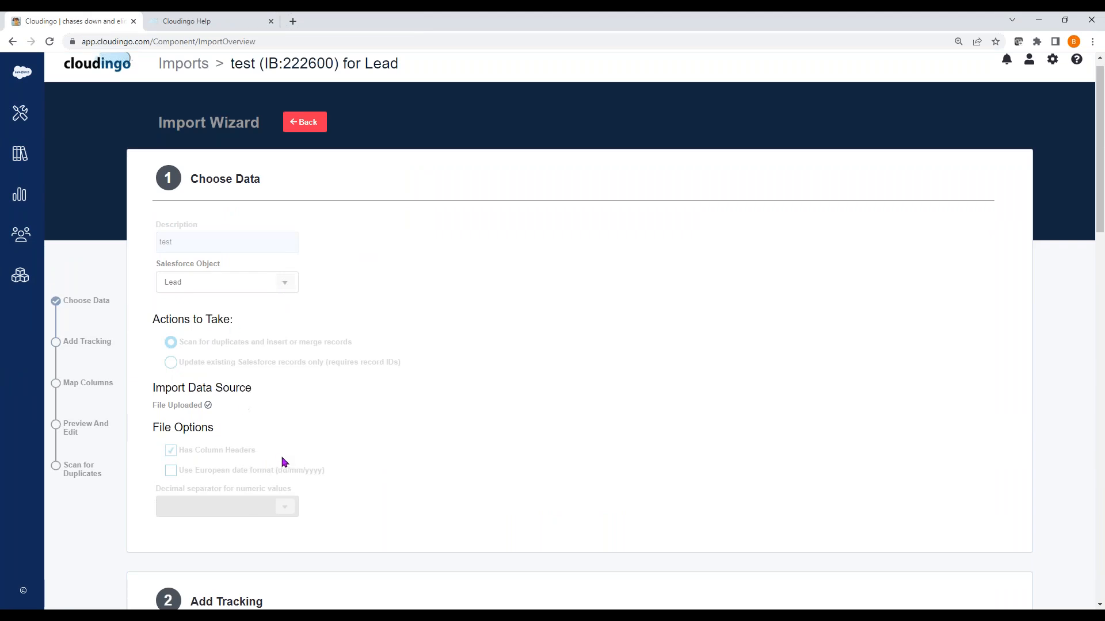
Enable a default lead status of New with no campaign assigned, and continue to the column mapping
scroll(371, 481, "down", 5)
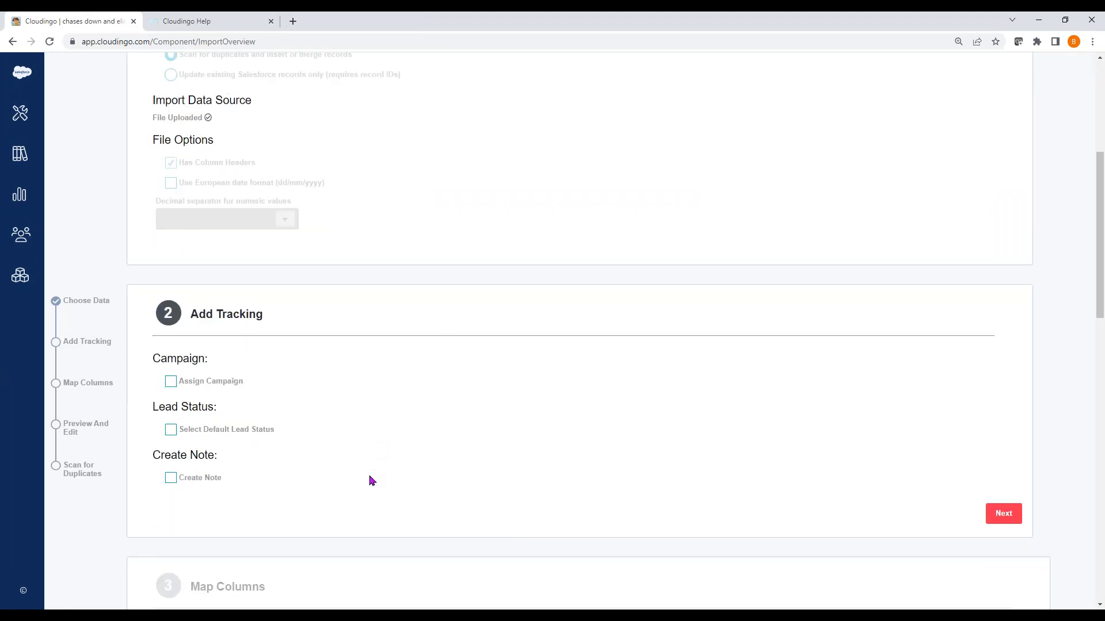
left_click(171, 382)
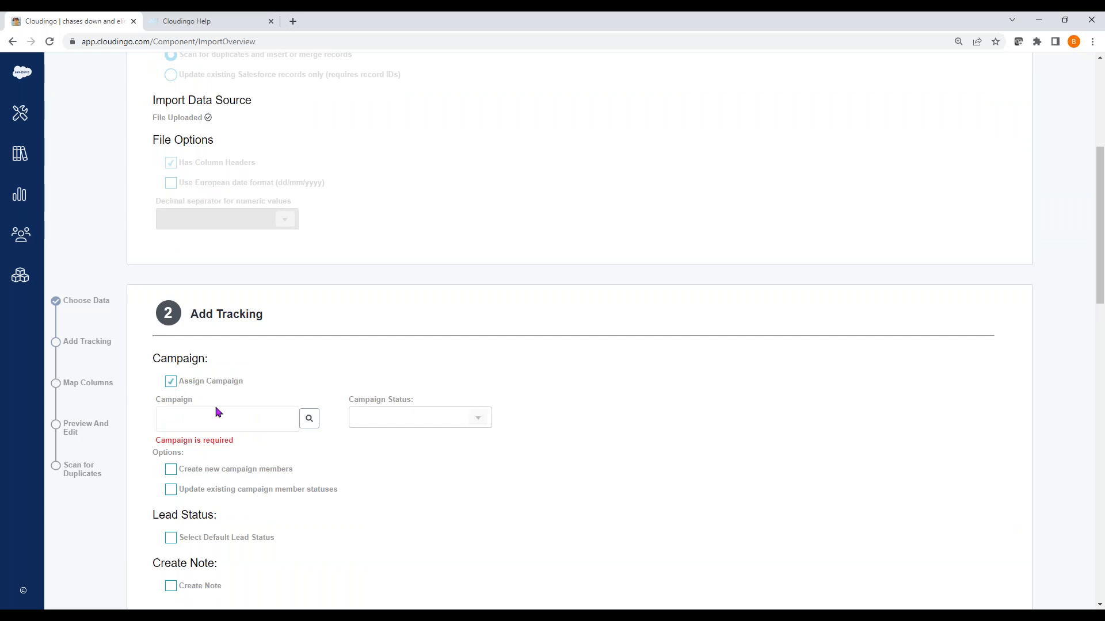
left_click(311, 421)
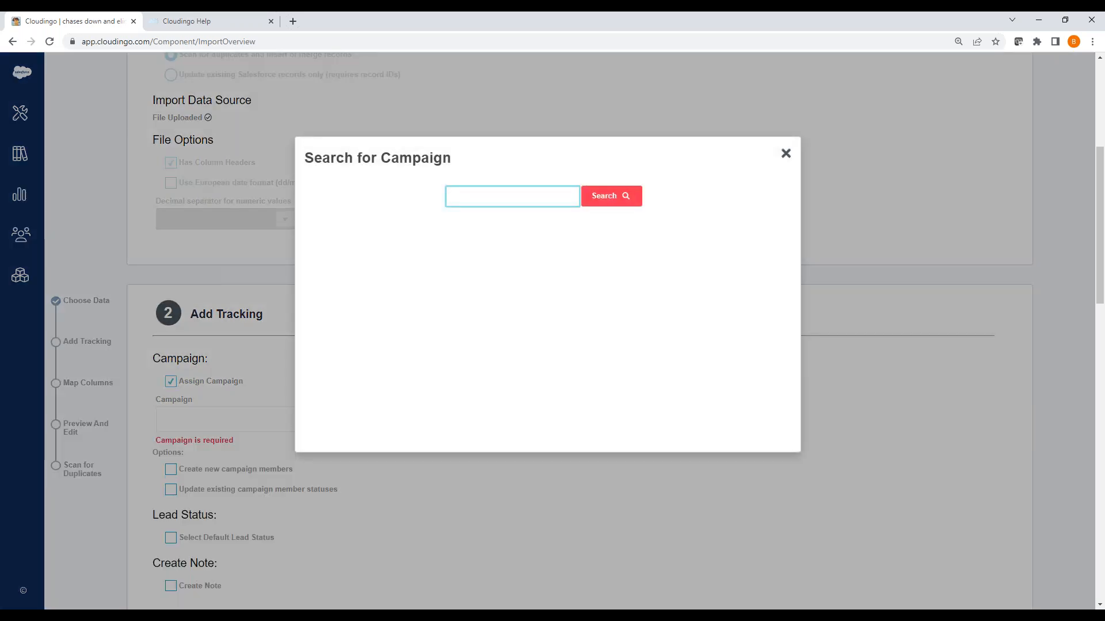
left_click(786, 152)
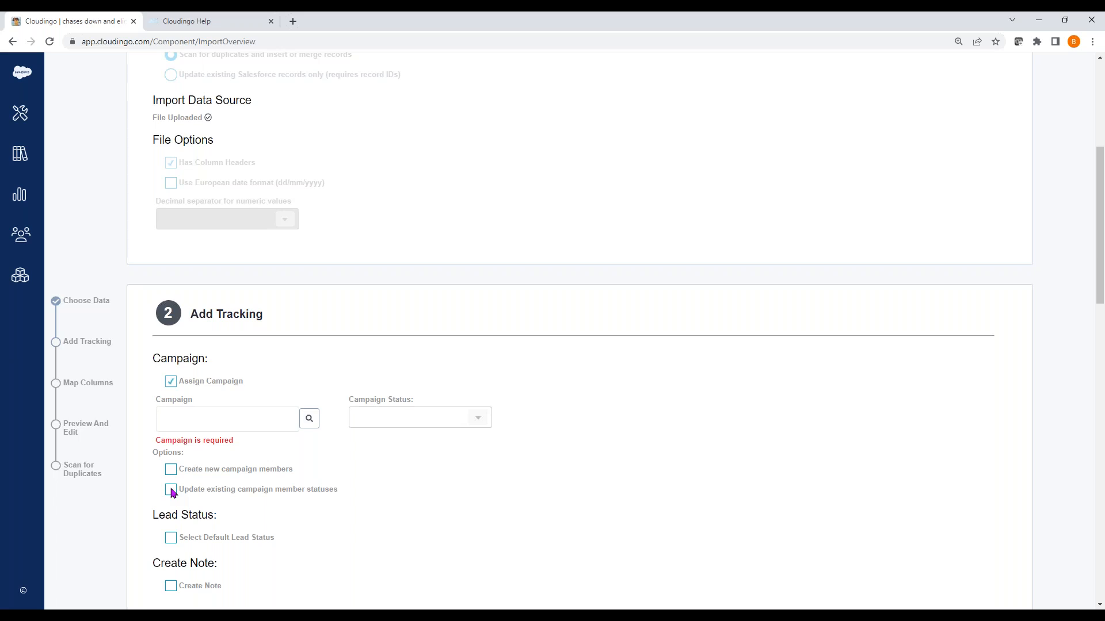
left_click(171, 538)
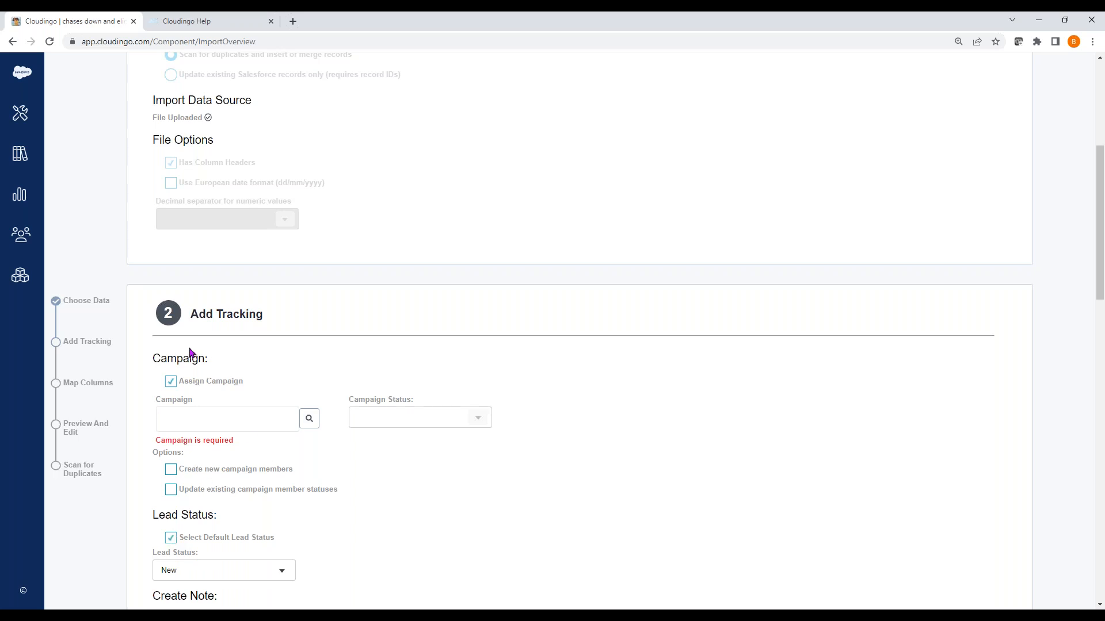
left_click(172, 383)
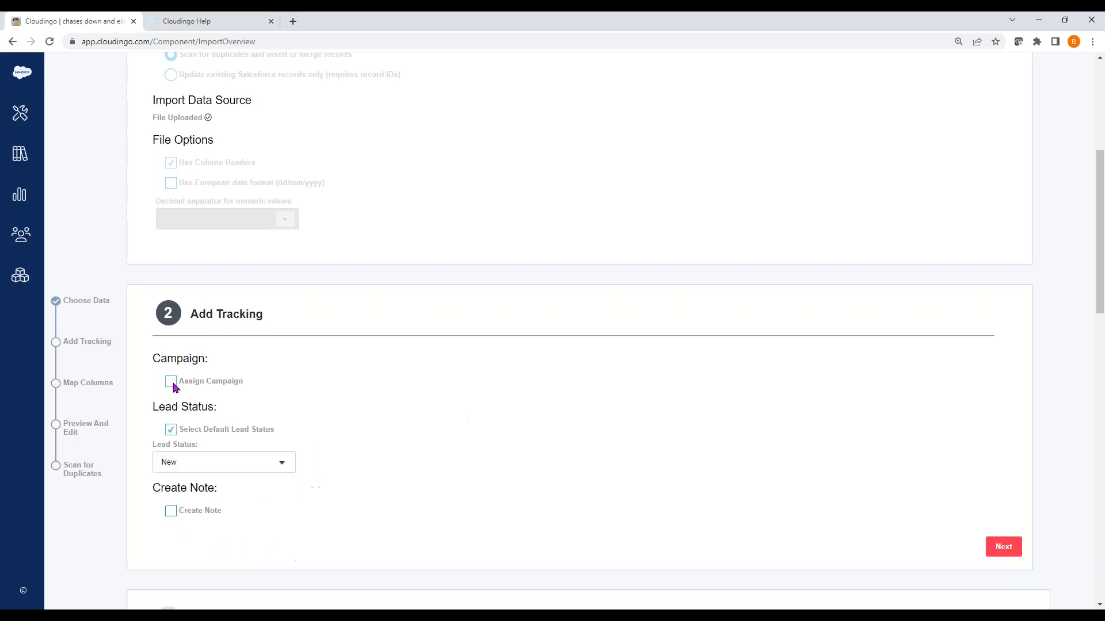
left_click(279, 463)
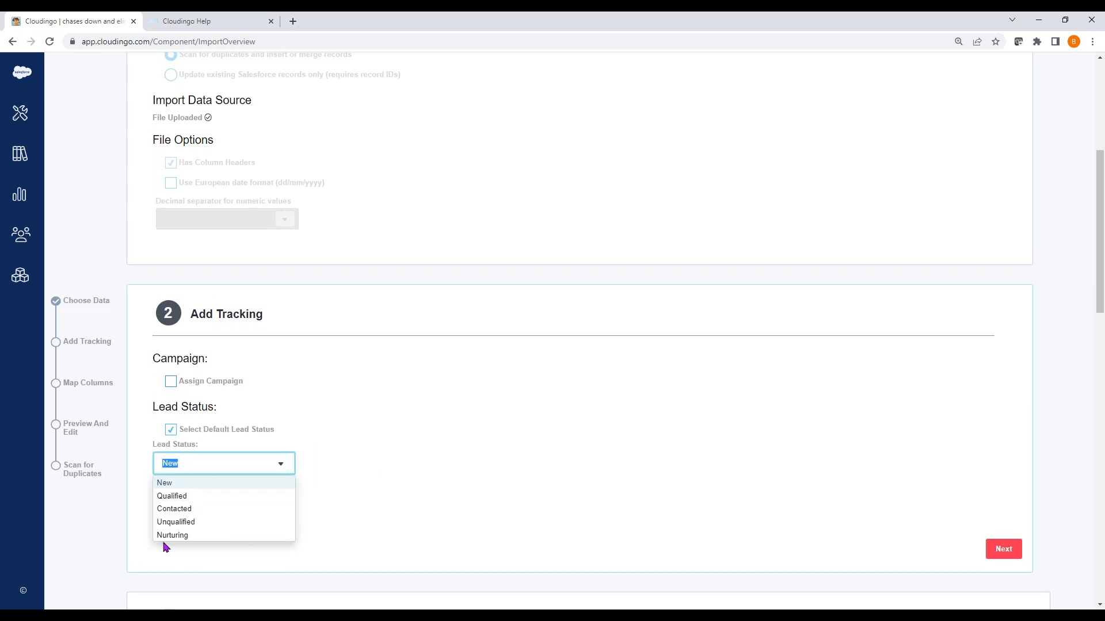
left_click(408, 454)
scroll(408, 454, "down", 3)
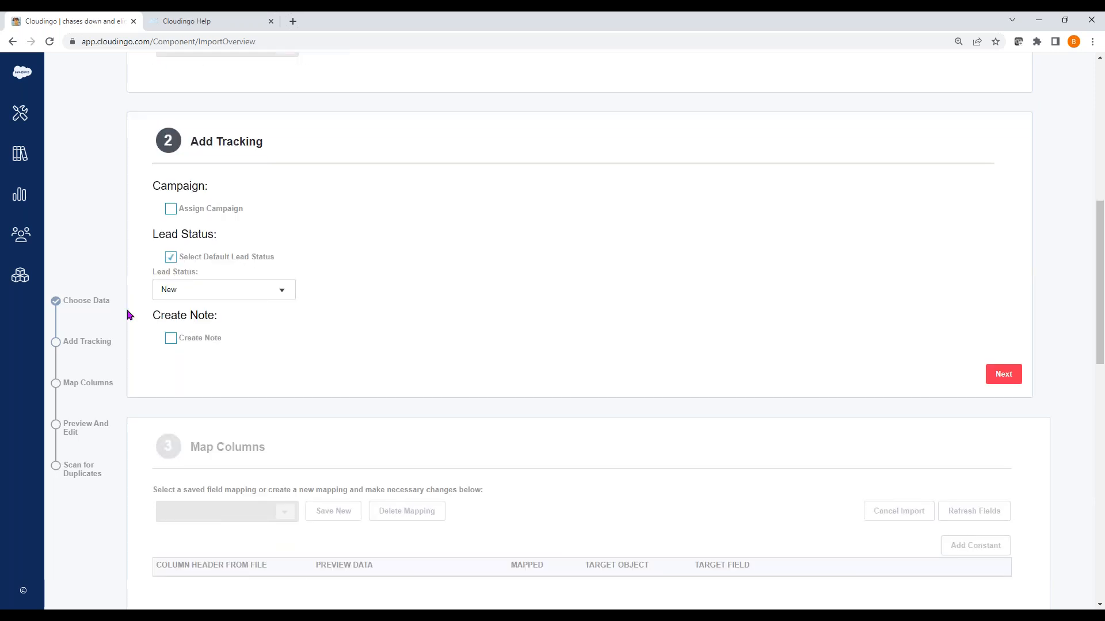
left_click(1001, 375)
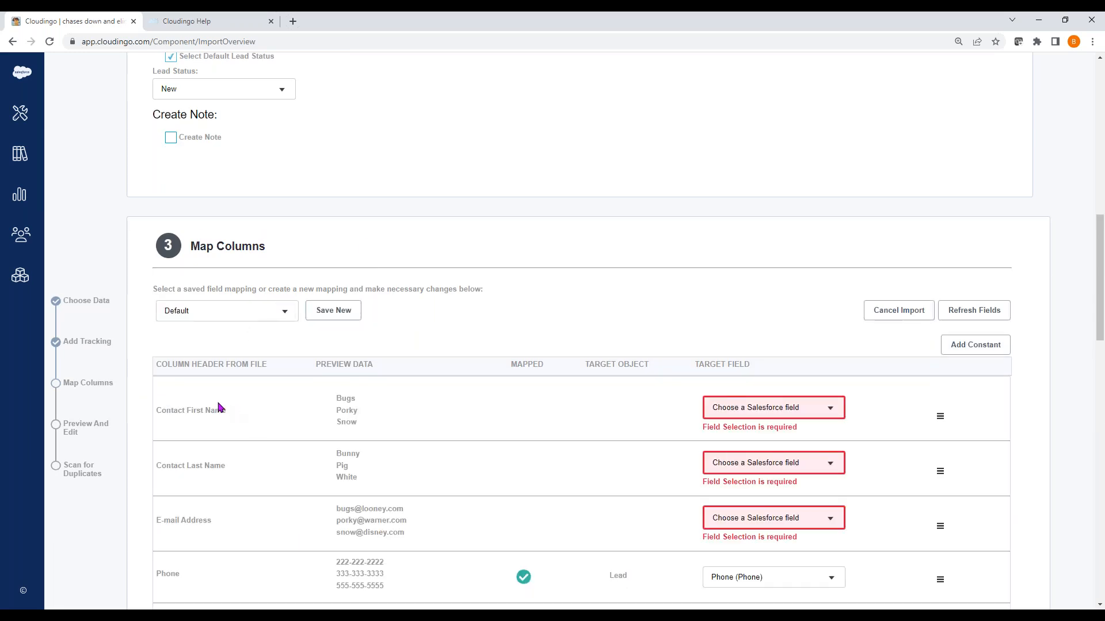
Map the Contact First Name column to the First Name (FirstName) field
left_click(830, 410)
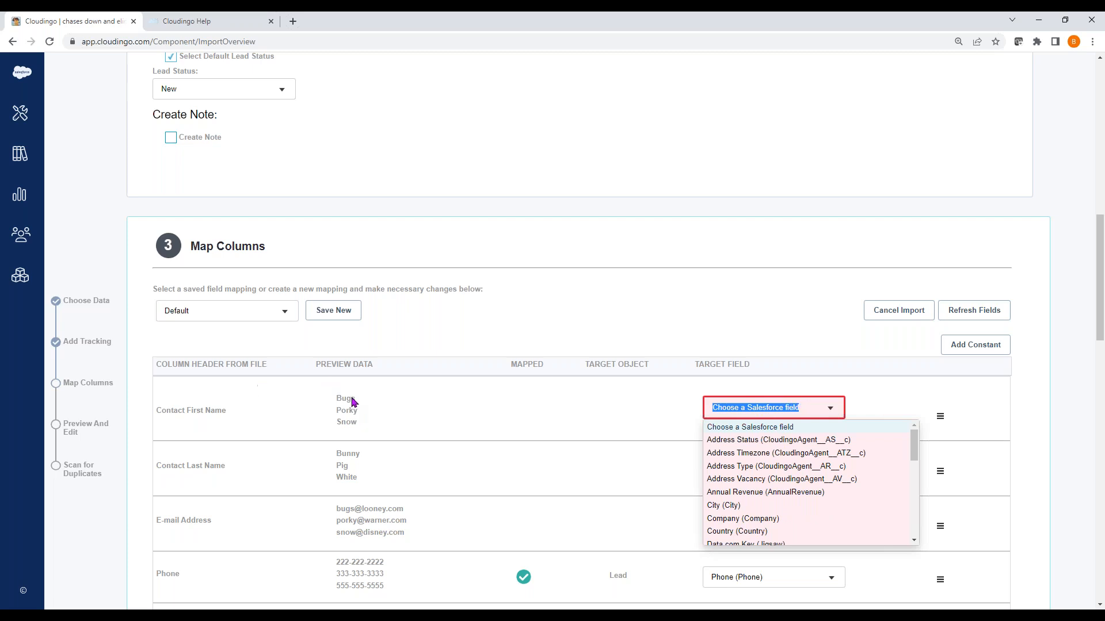
left_click_drag(360, 574, 371, 599)
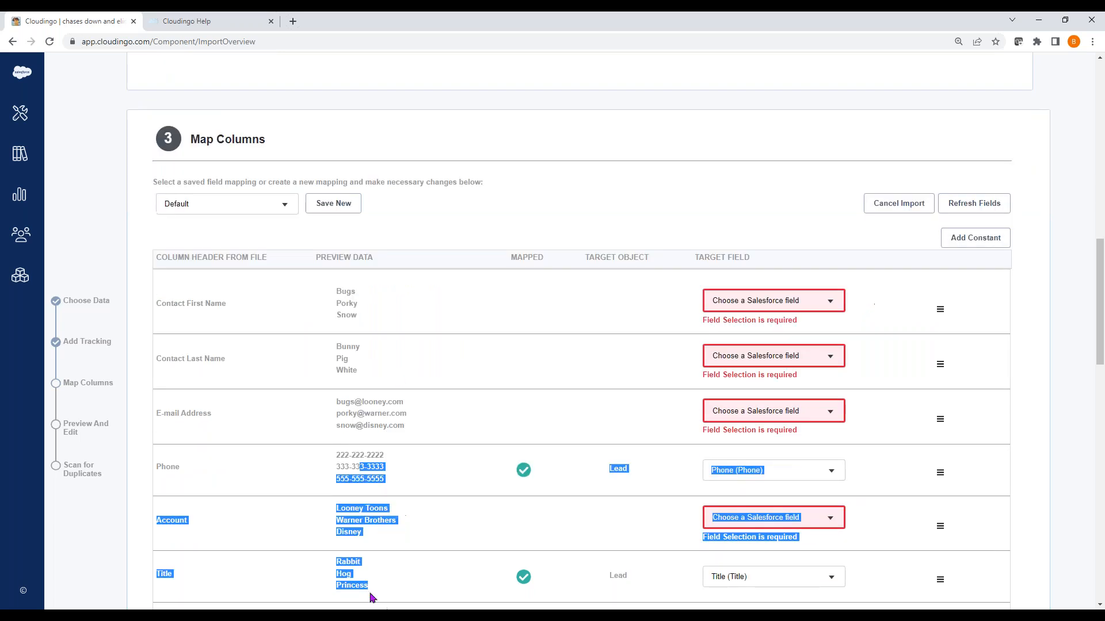
left_click(425, 290)
triple_click(765, 303)
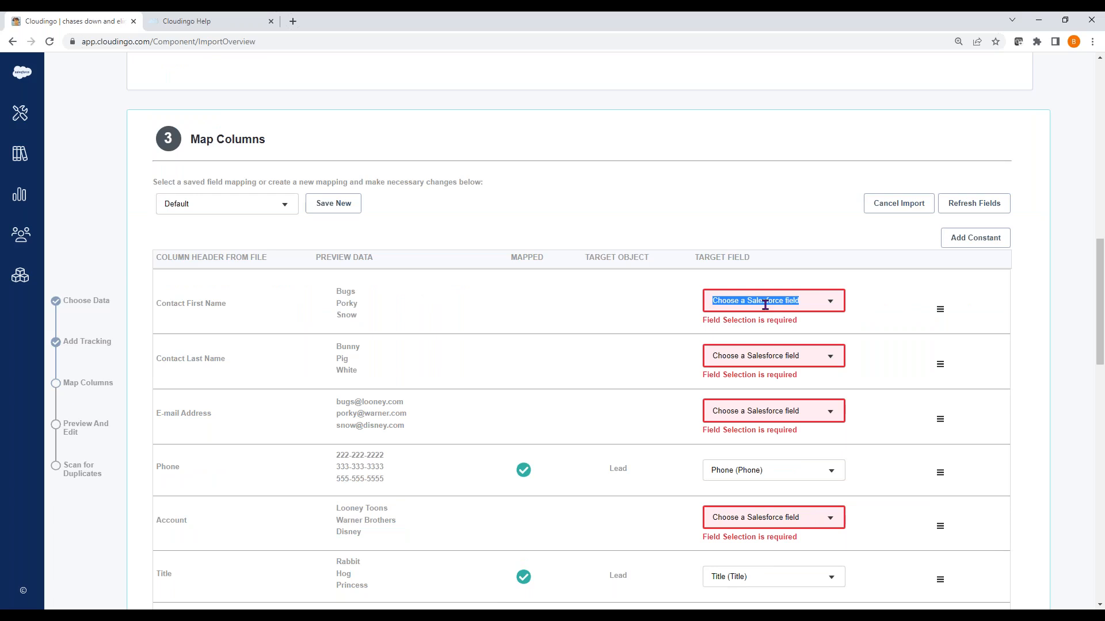
key("BackSpace")
type("firs")
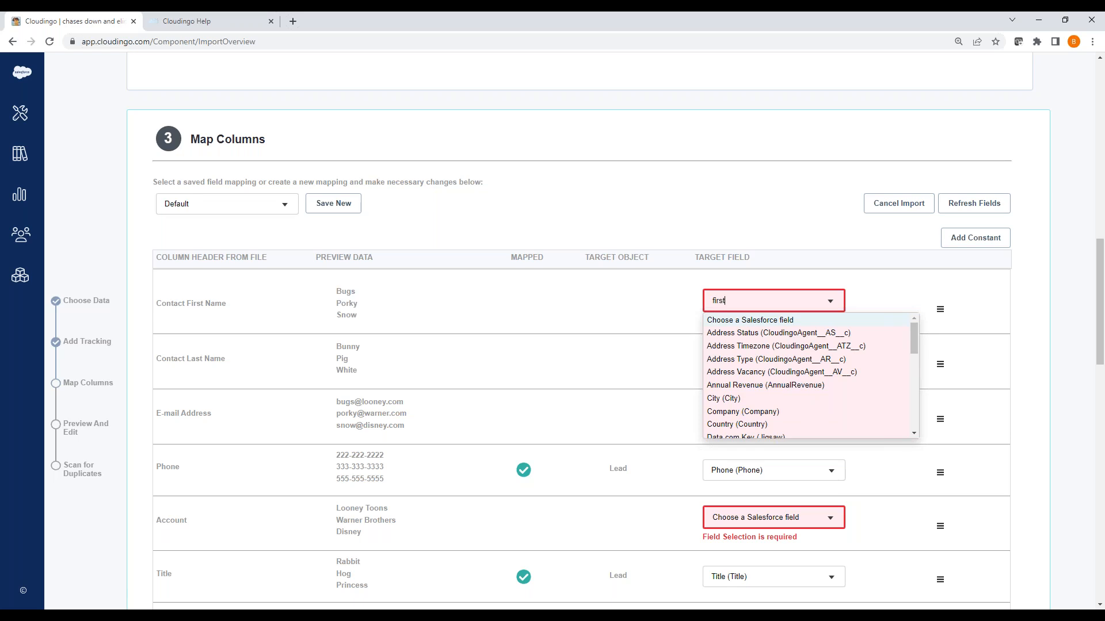
type("t")
left_click(735, 333)
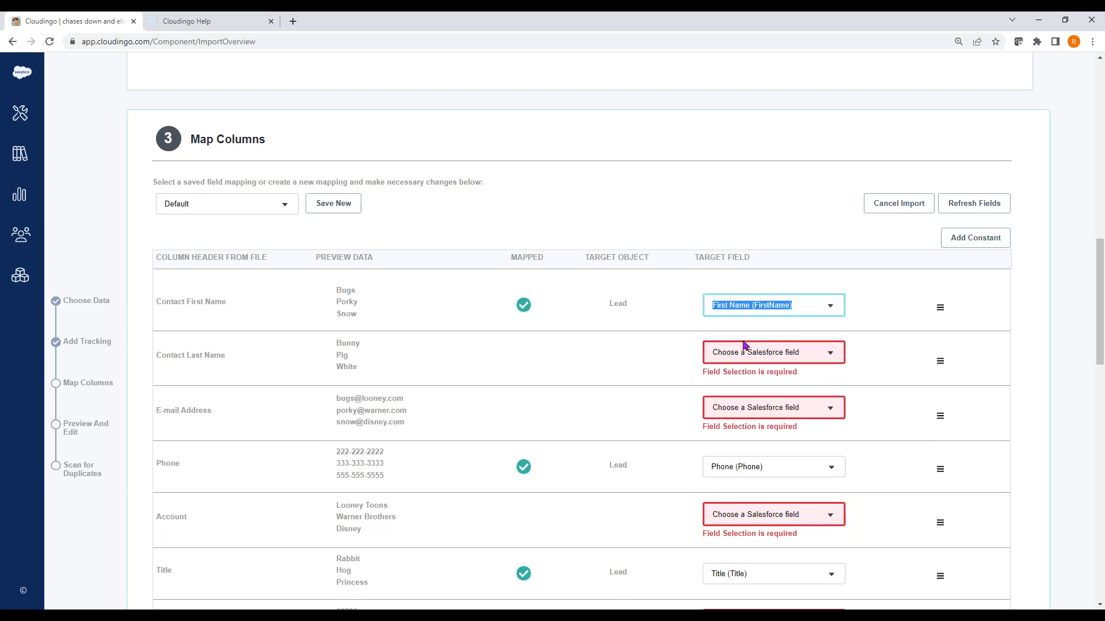
Map the Contact Last Name column to the Last Name (LastName) field
left_click(830, 352)
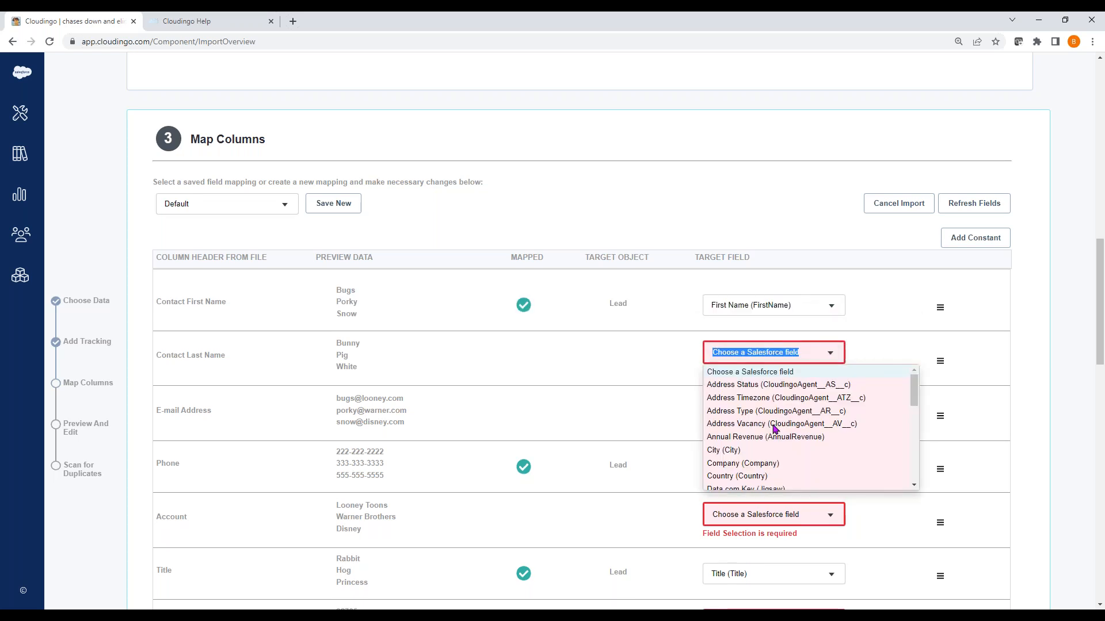
scroll(773, 425, "down", 3)
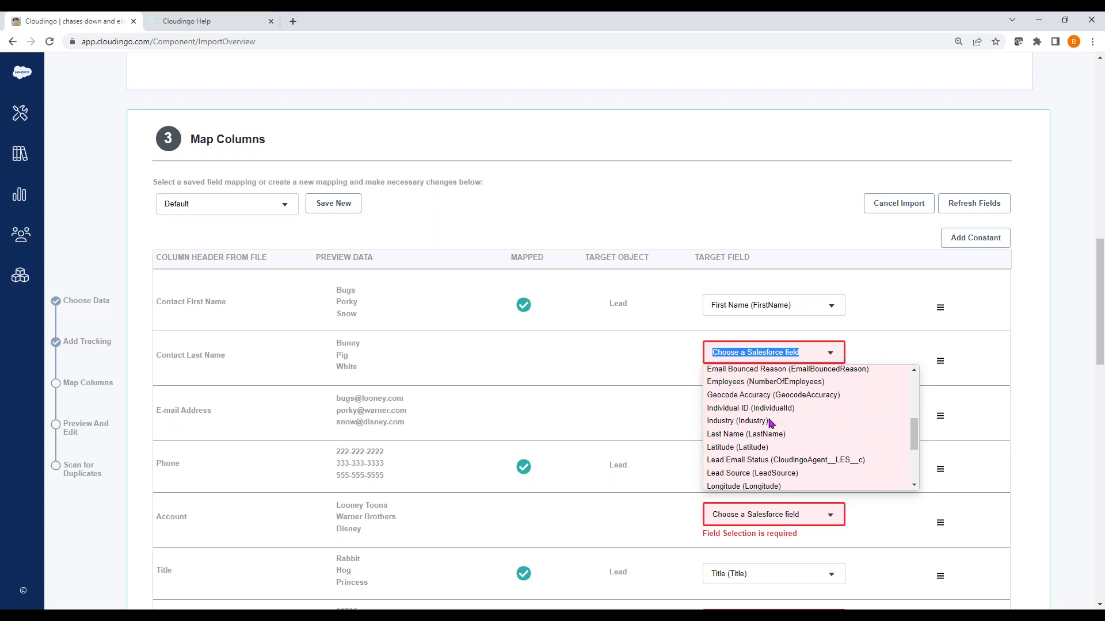
left_click(742, 435)
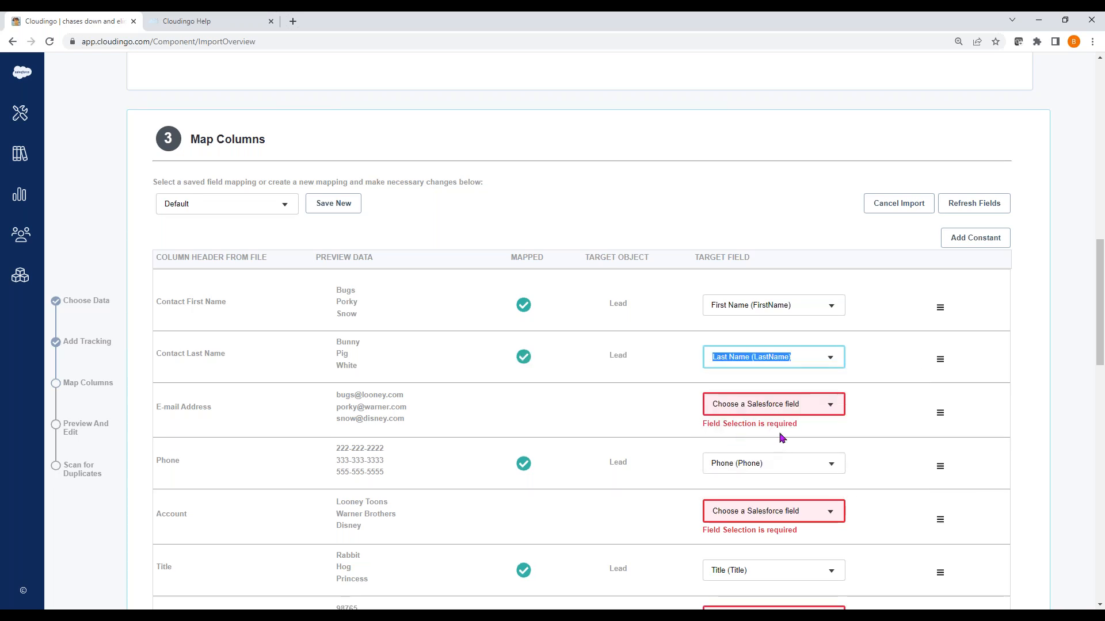
Map the E-mail Address column to the Email (Email) field
left_click(807, 406)
scroll(766, 506, "down", 2)
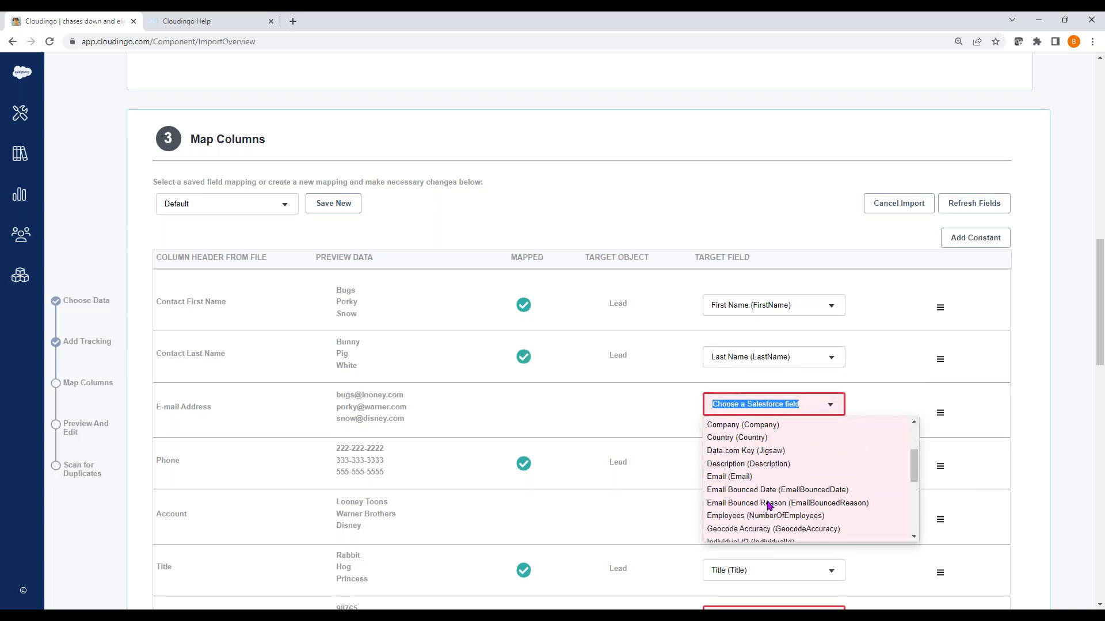
scroll(769, 505, "down", 5)
scroll(729, 521, "down", 2)
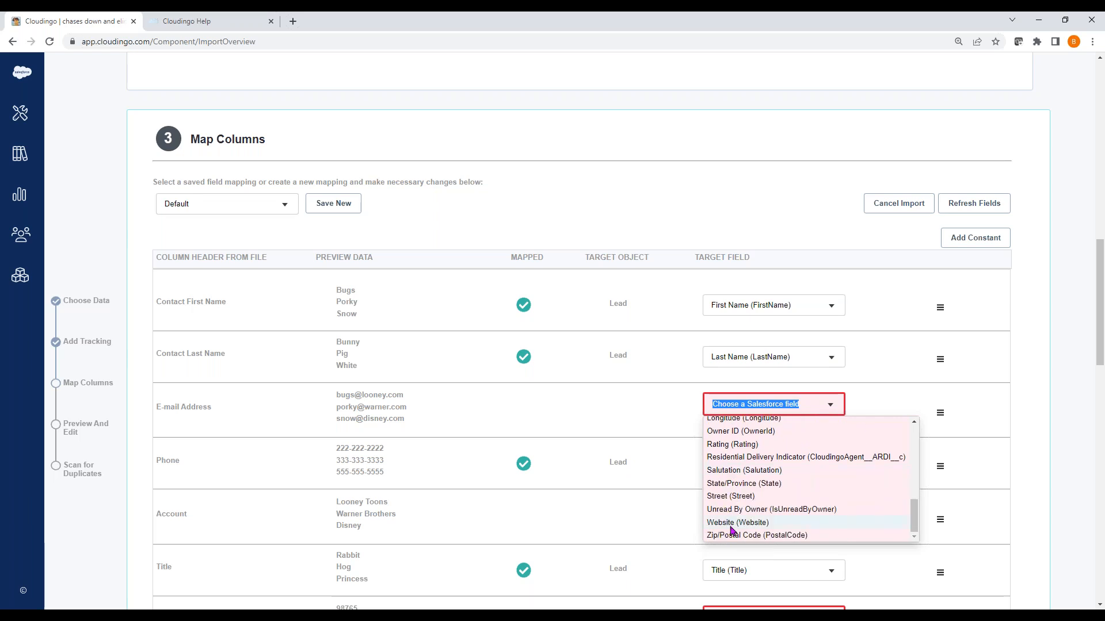
scroll(741, 512, "up", 6)
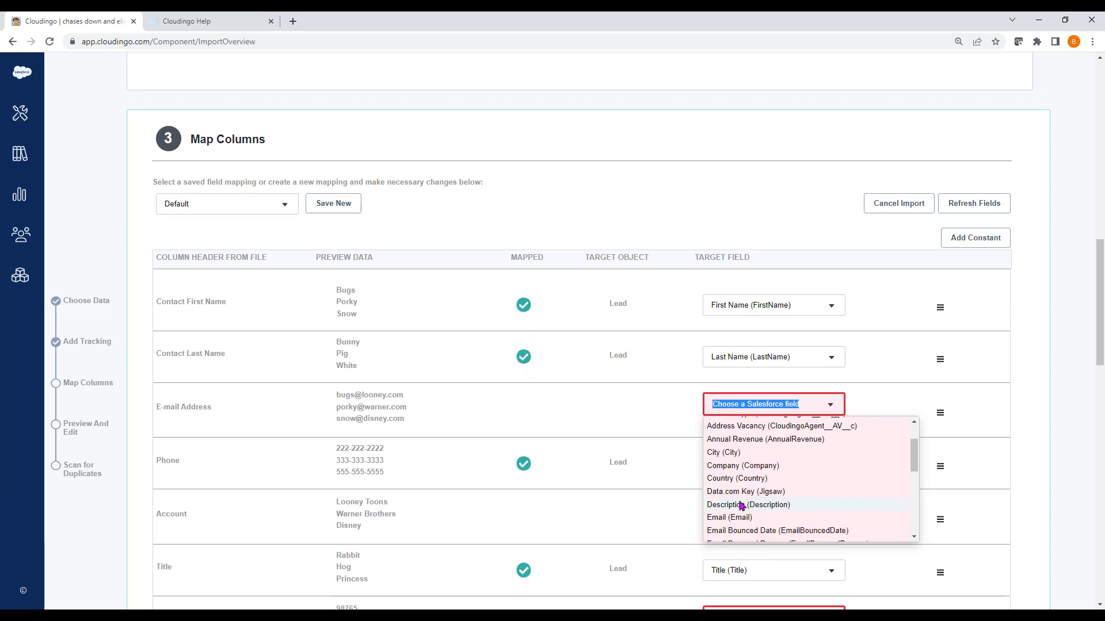
left_click(731, 518)
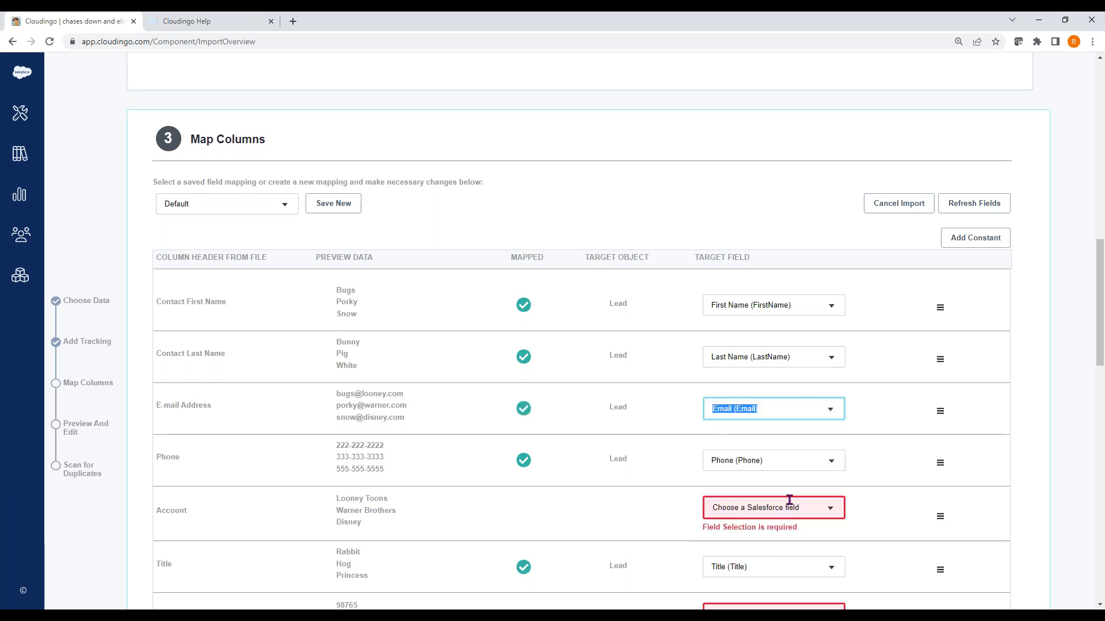
Map the Account column to the Company (Company) field
left_click(323, 208)
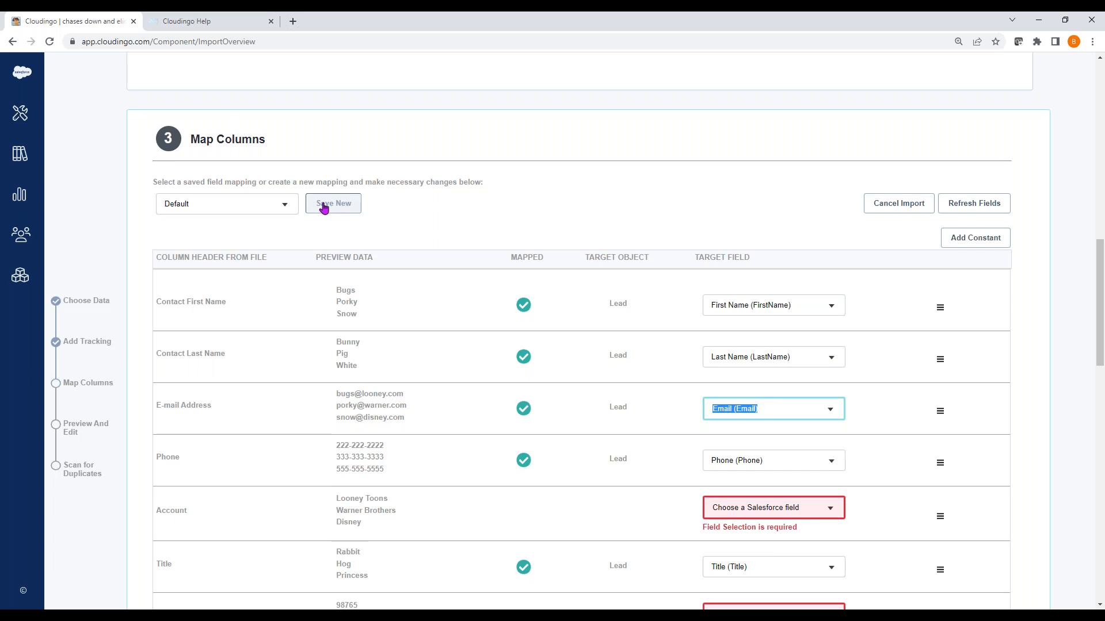
left_click(834, 509)
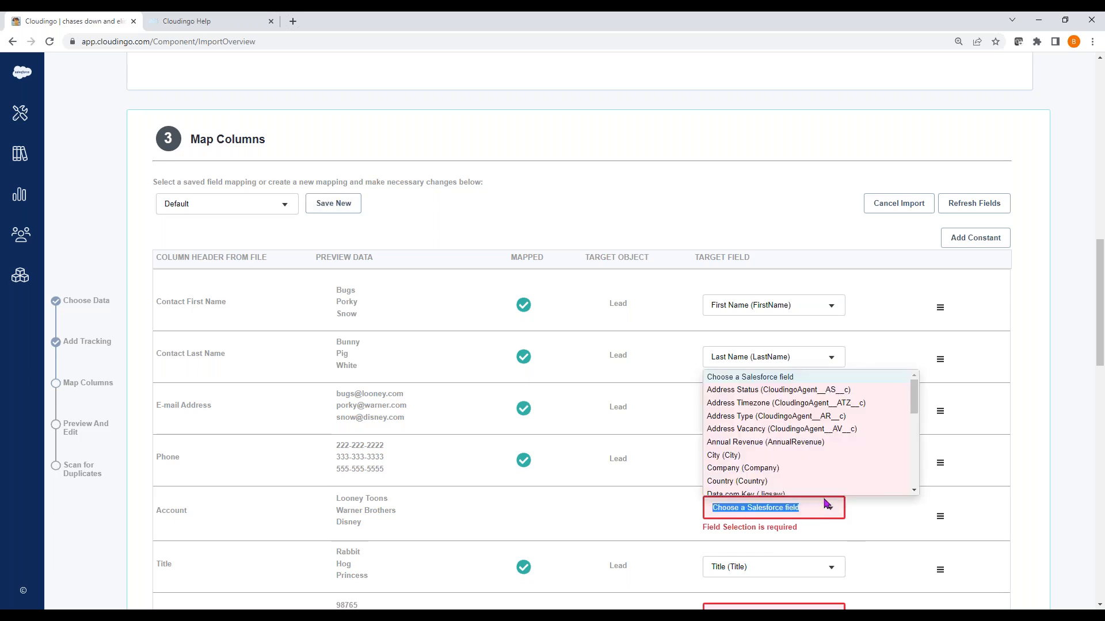
left_click(769, 469)
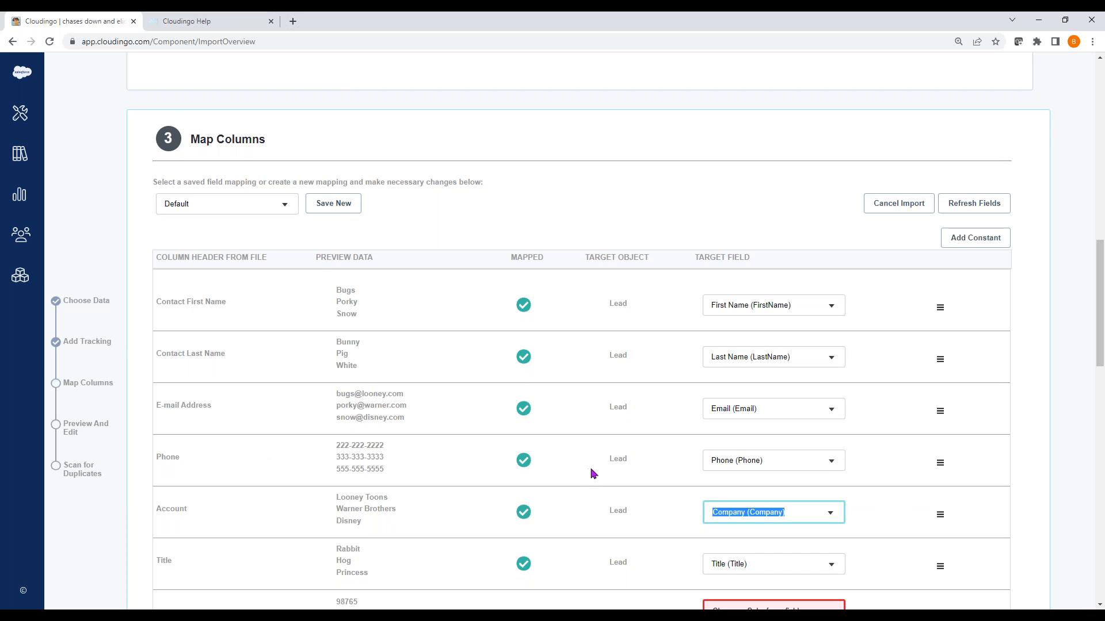
Exclude the data of unmapped columns from the import and continue to the record preview
scroll(593, 473, "down", 3)
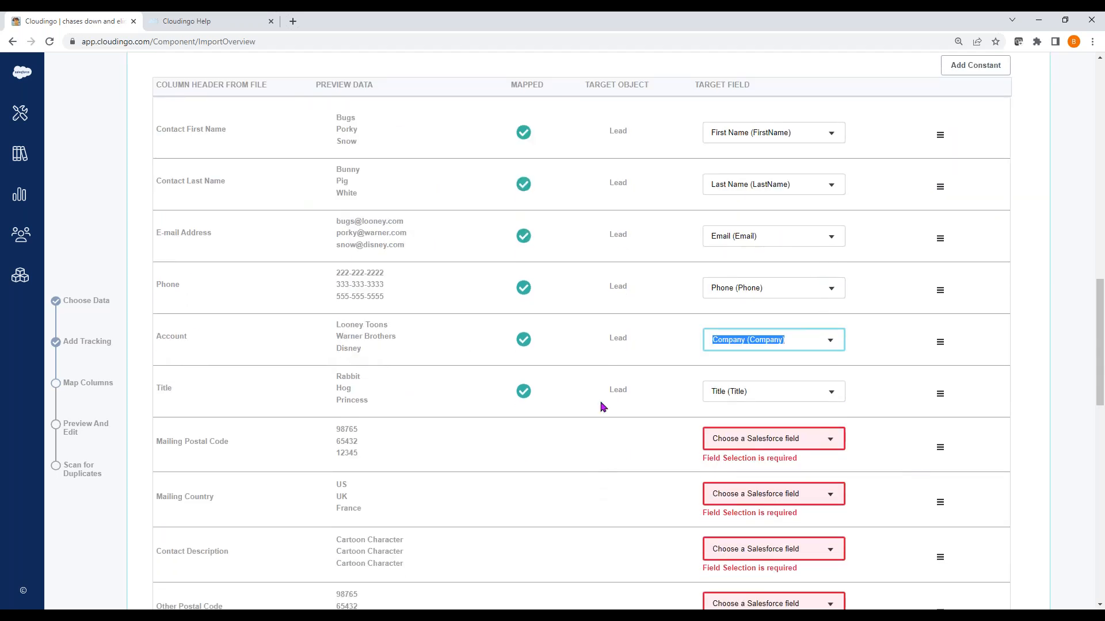
left_click_drag(1097, 374, 1100, 466)
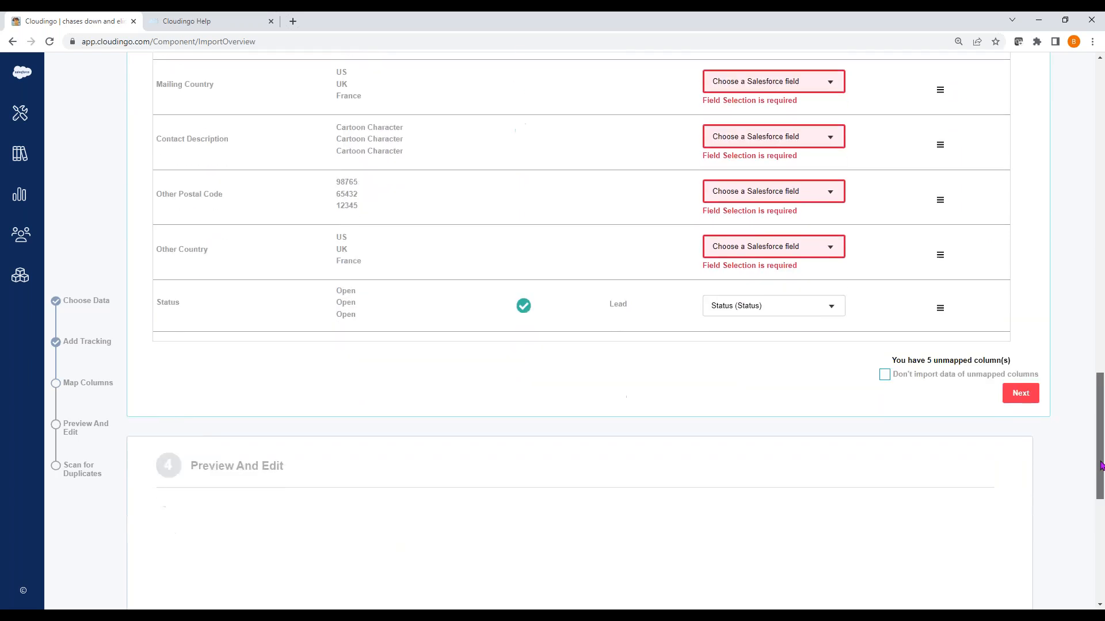
left_click(886, 377)
left_click(1022, 379)
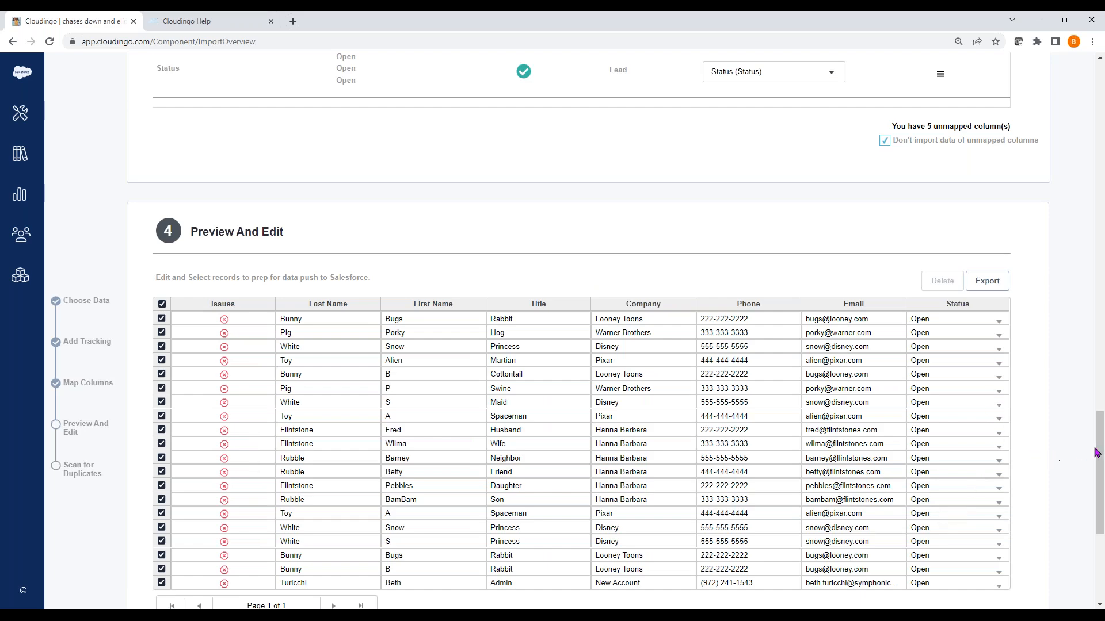
Keep all previewed records, choose the existing Leads (email + last name) filter for the duplicate scan, and save the import settings
scroll(1094, 454, "down", 5)
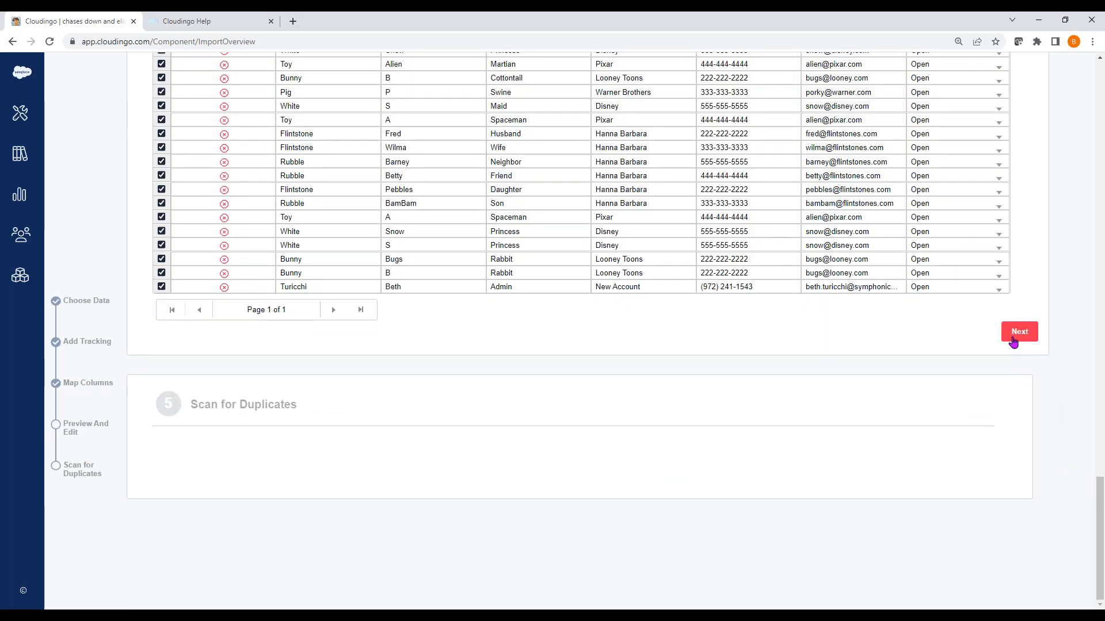
left_click(1016, 333)
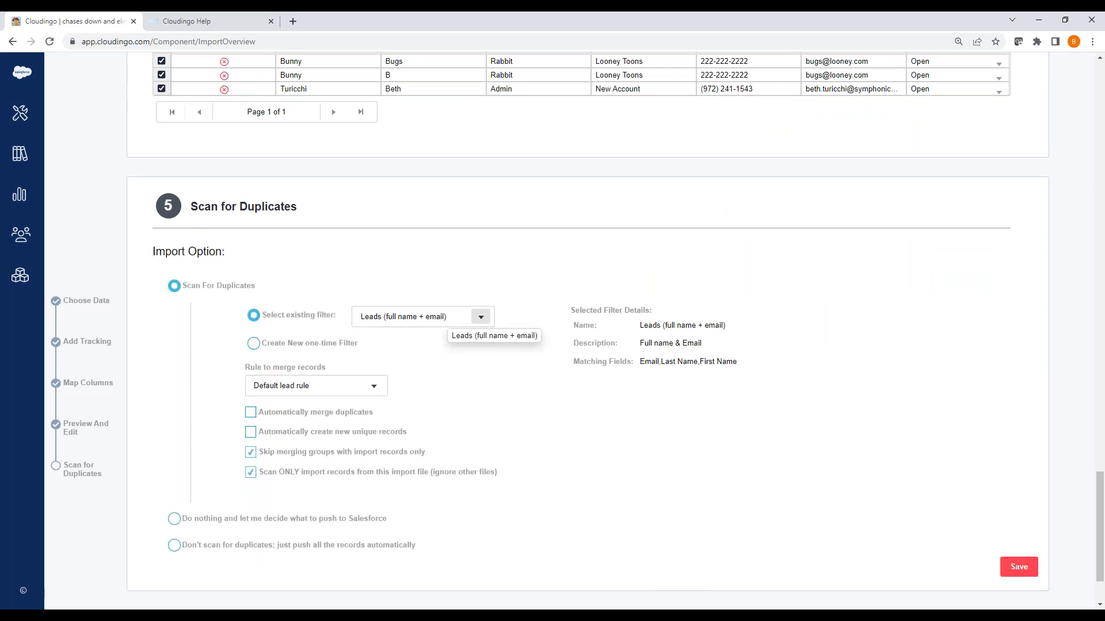
left_click(481, 317)
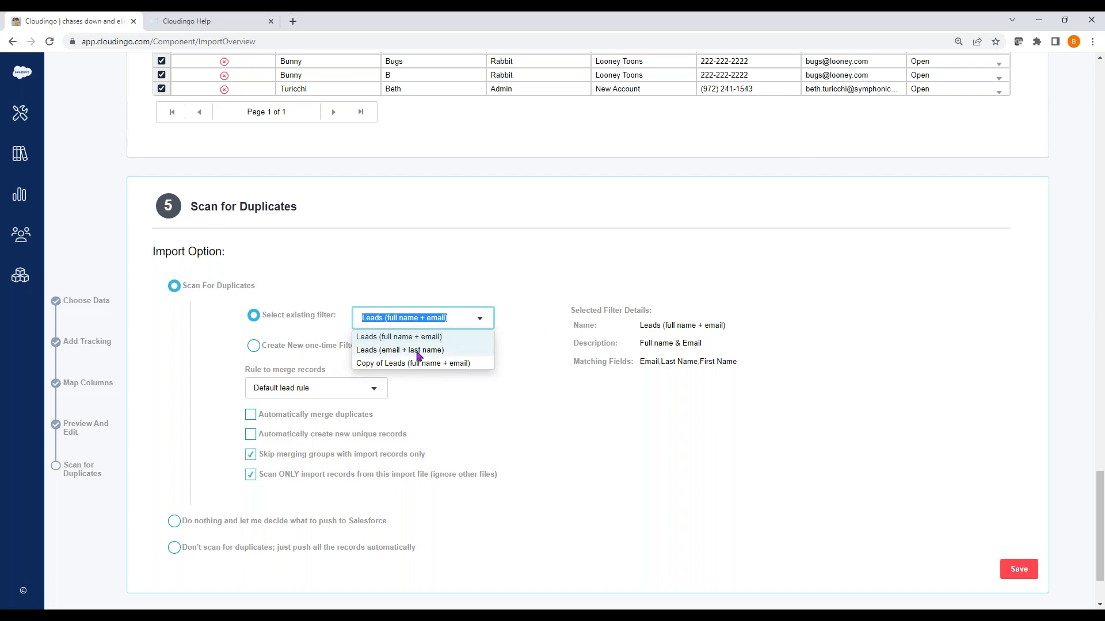
left_click(419, 352)
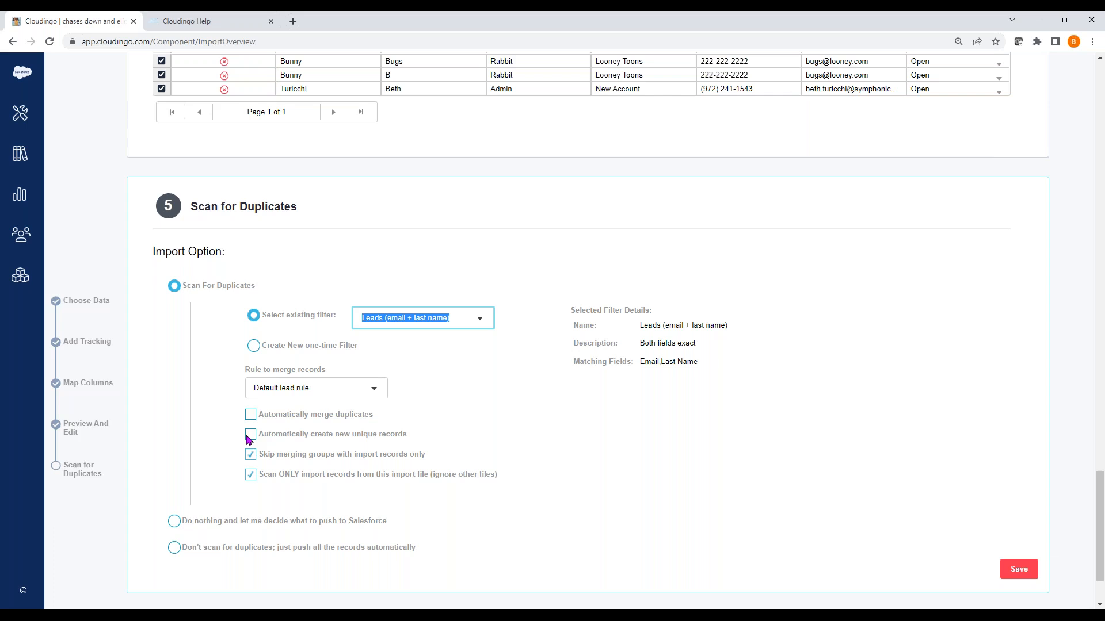
left_click(1019, 571)
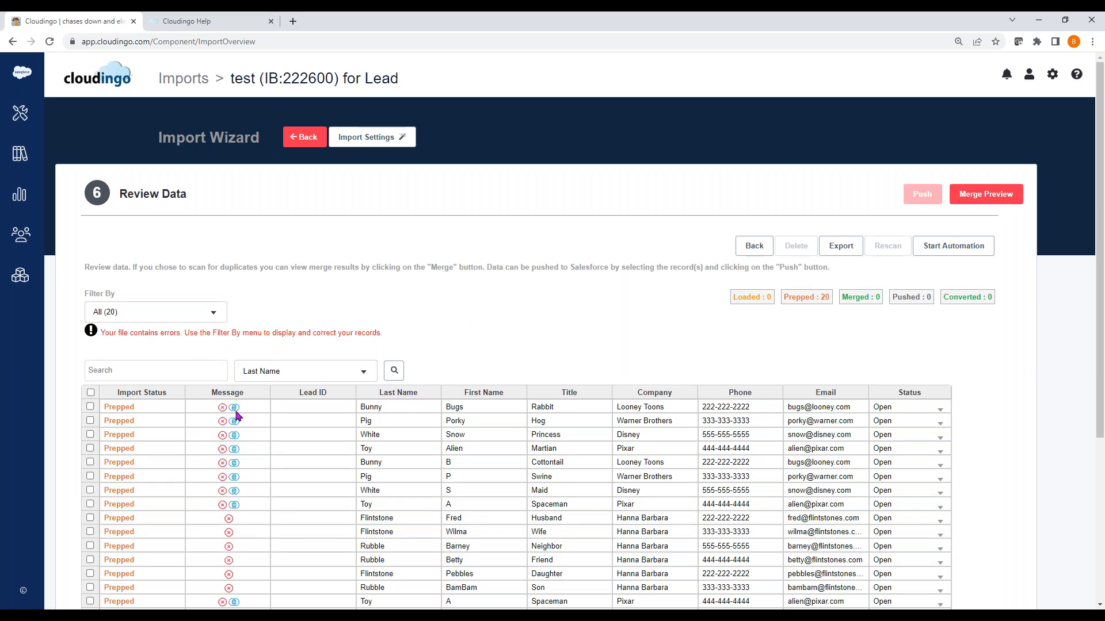
Check the duplicate message on the first imported record and the filter options available for the review data
mouse_move(235, 412)
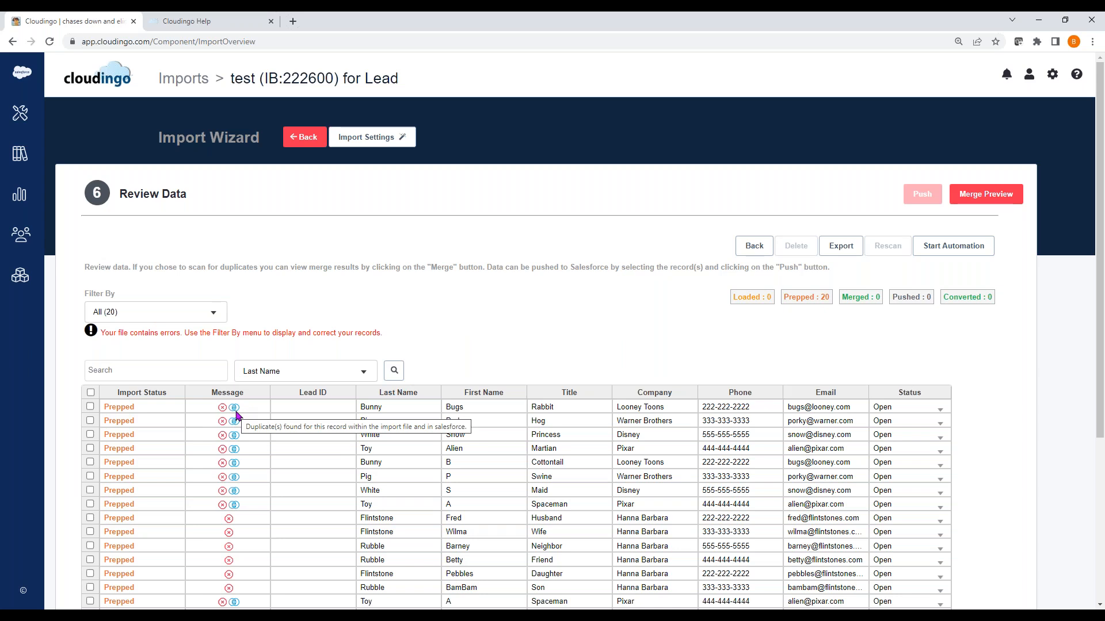
left_click(213, 313)
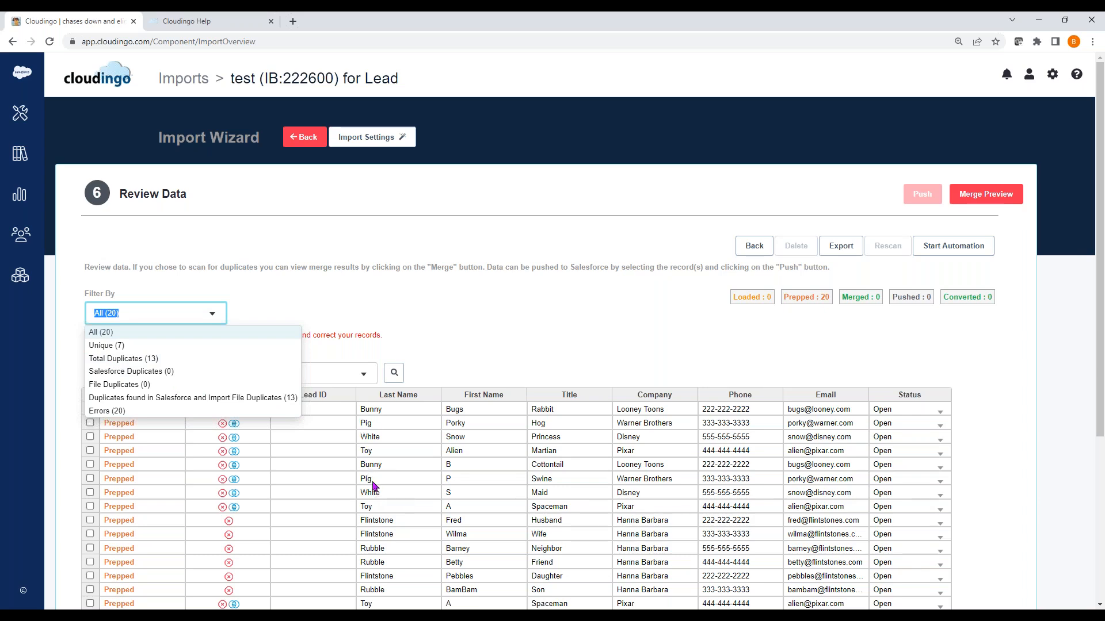
left_click(423, 311)
Open the merge preview of the import and load the disney.com duplicate group
left_click(978, 195)
left_click(973, 217)
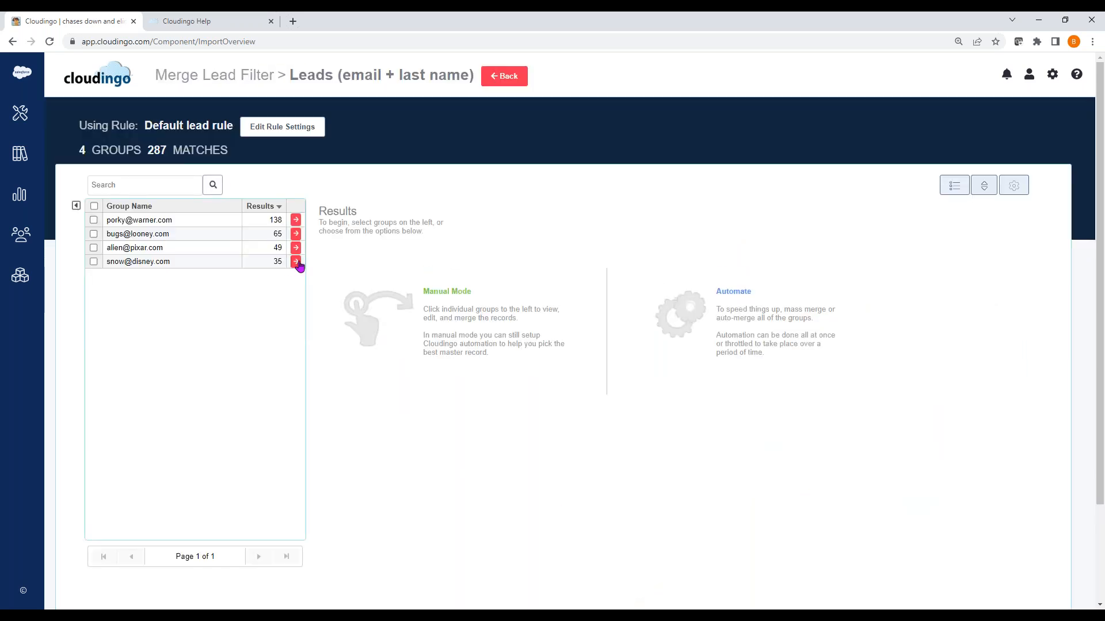
left_click(297, 263)
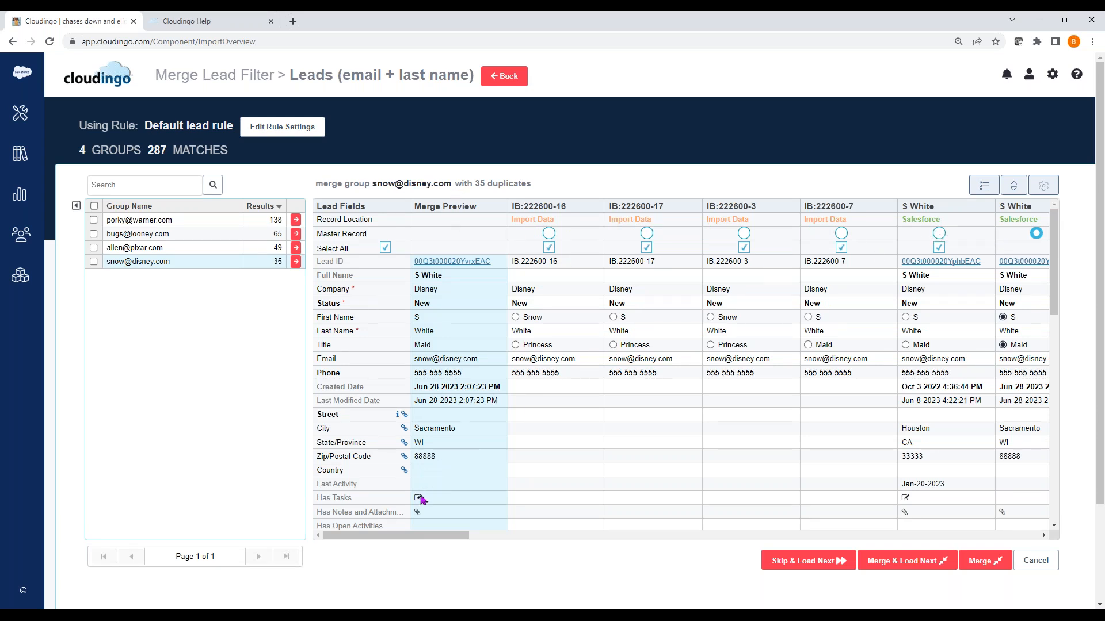
Choose the title Princess from the first import record as the surviving value and merge the disney.com group
mouse_move(421, 499)
left_click(278, 131)
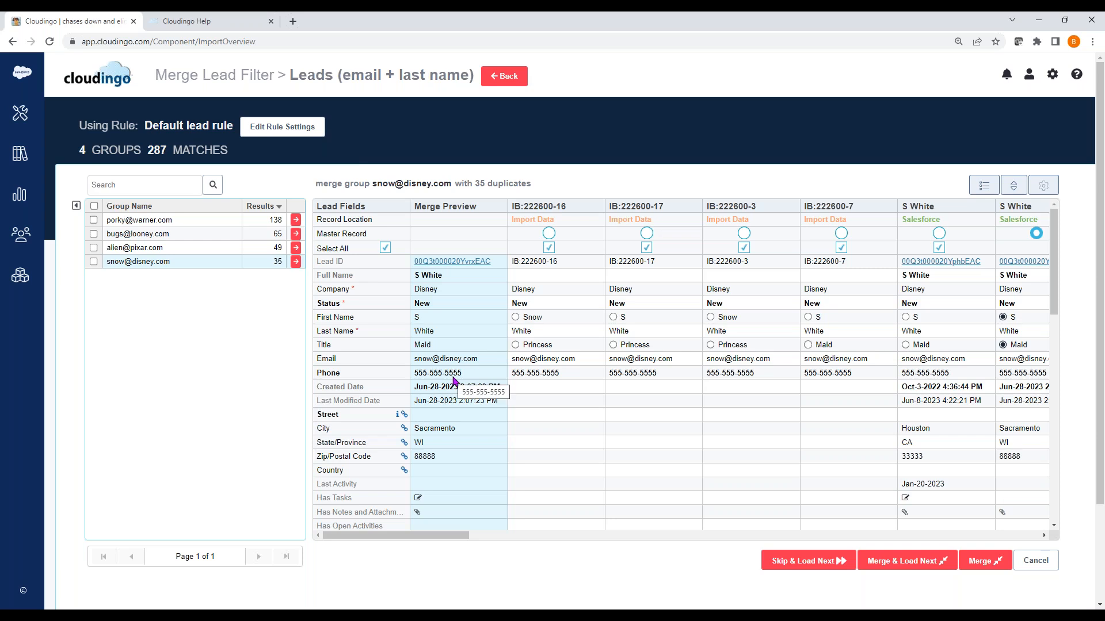
left_click(515, 345)
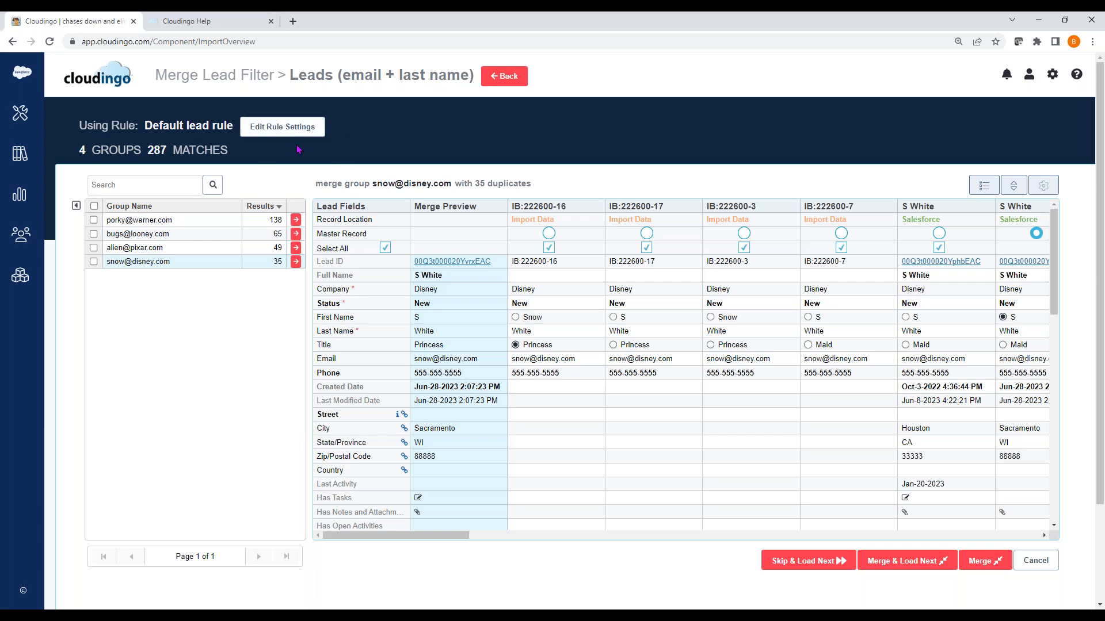
left_click(983, 564)
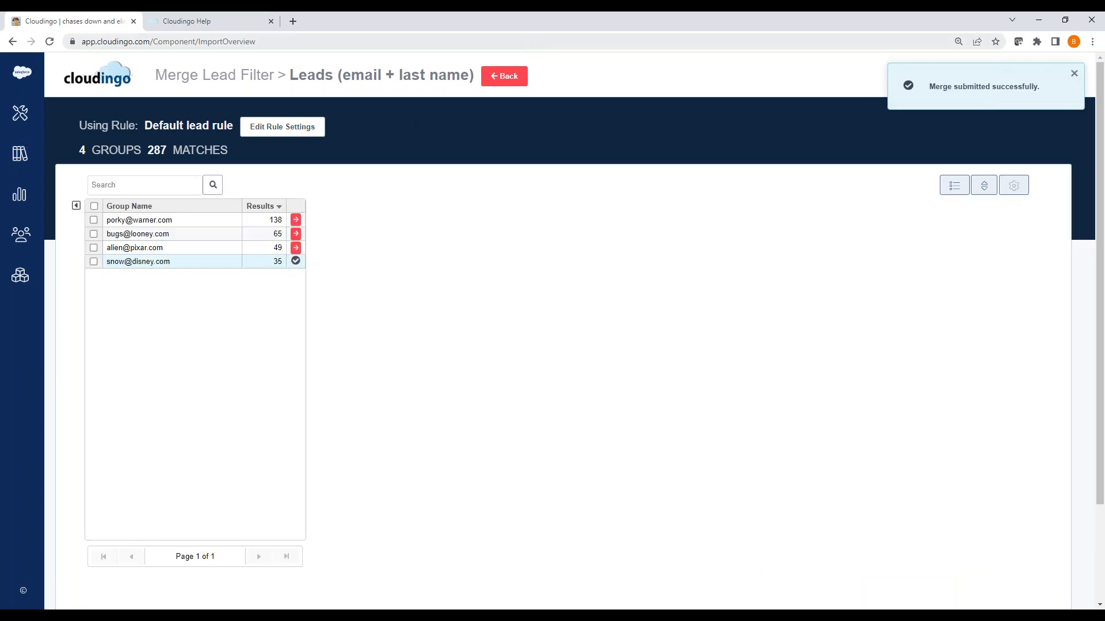
Return to the import review, select all records, and push them to Salesforce
left_click(516, 84)
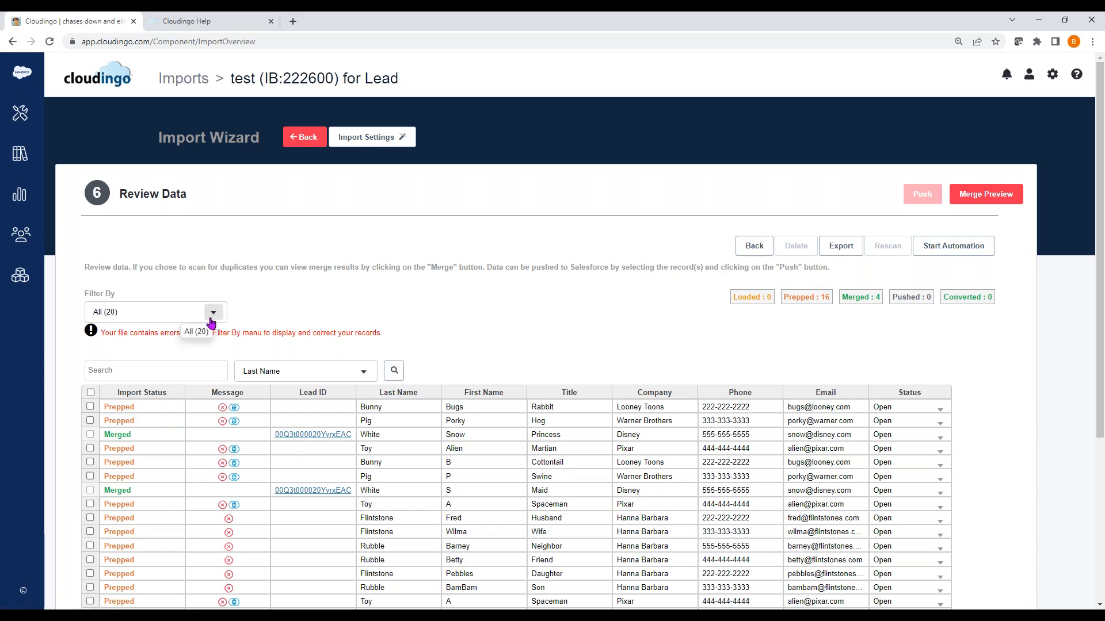
left_click(91, 393)
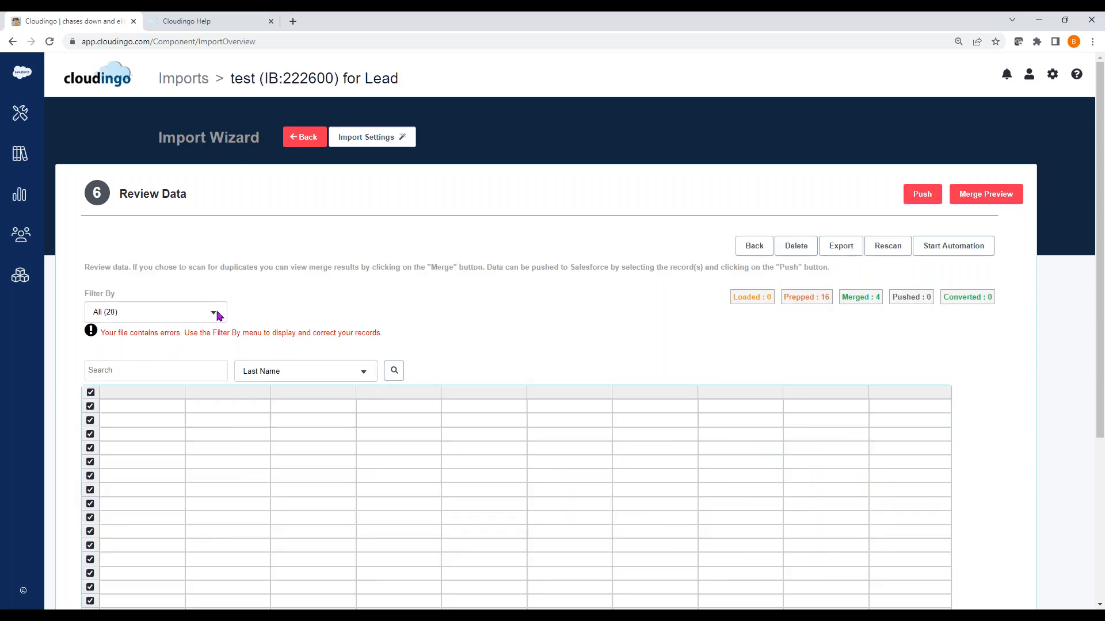
left_click(213, 314)
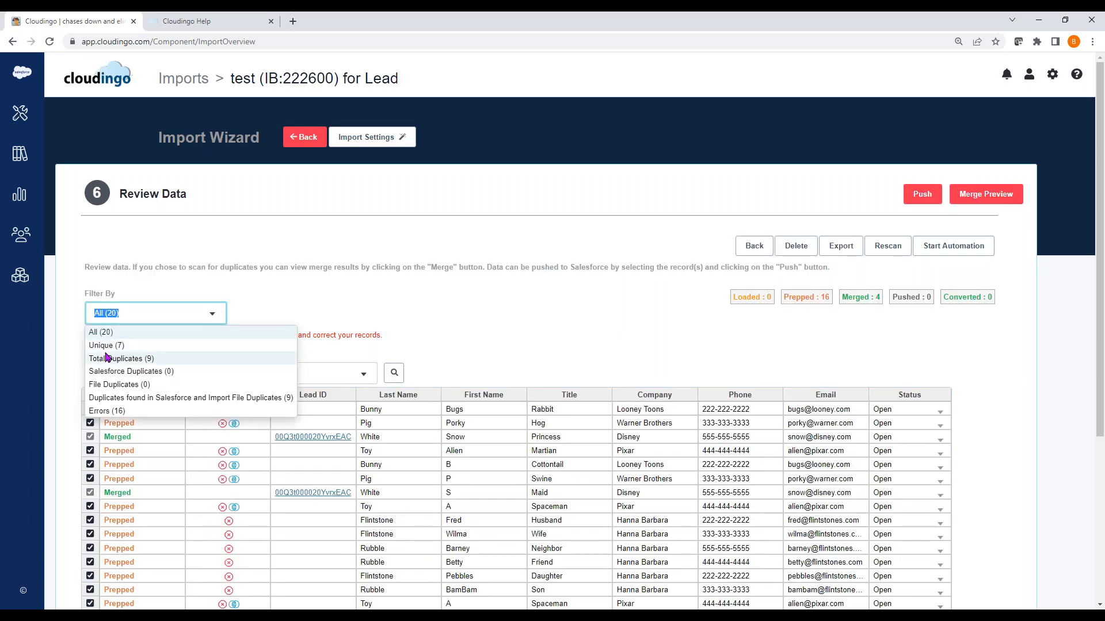
left_click(411, 306)
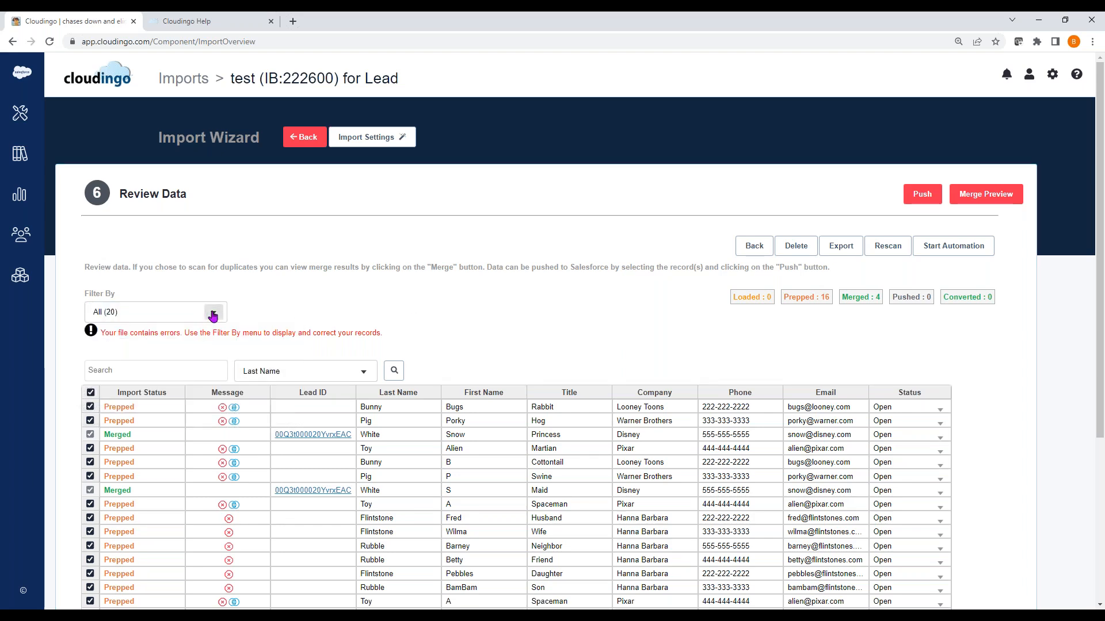
left_click(927, 197)
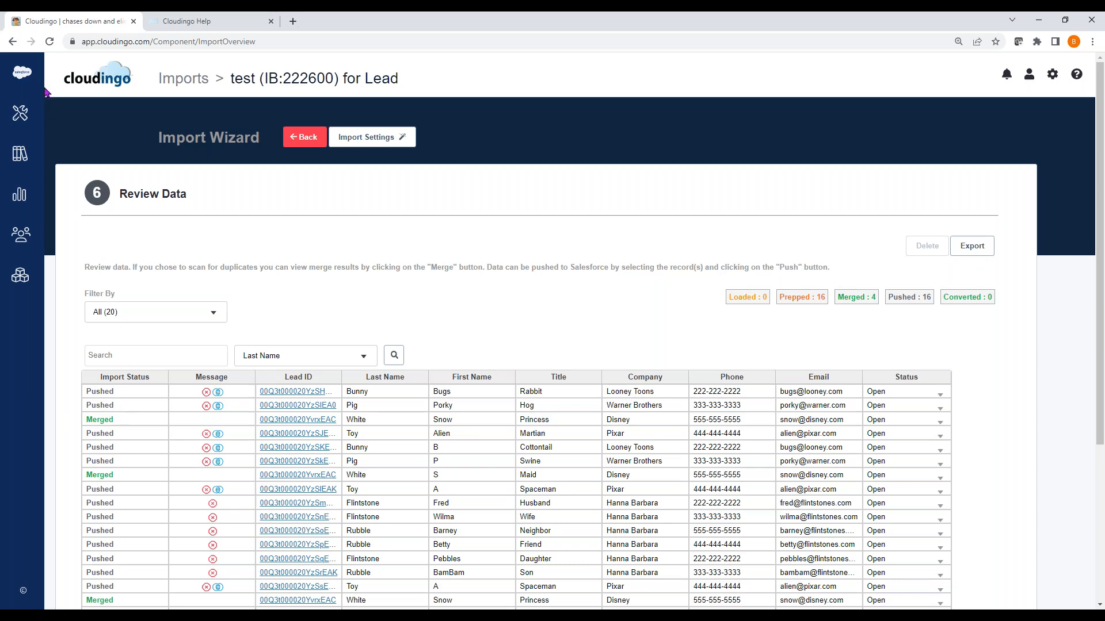
Go back to the import list and upload Contacts2.csv as an automated import
left_click(19, 116)
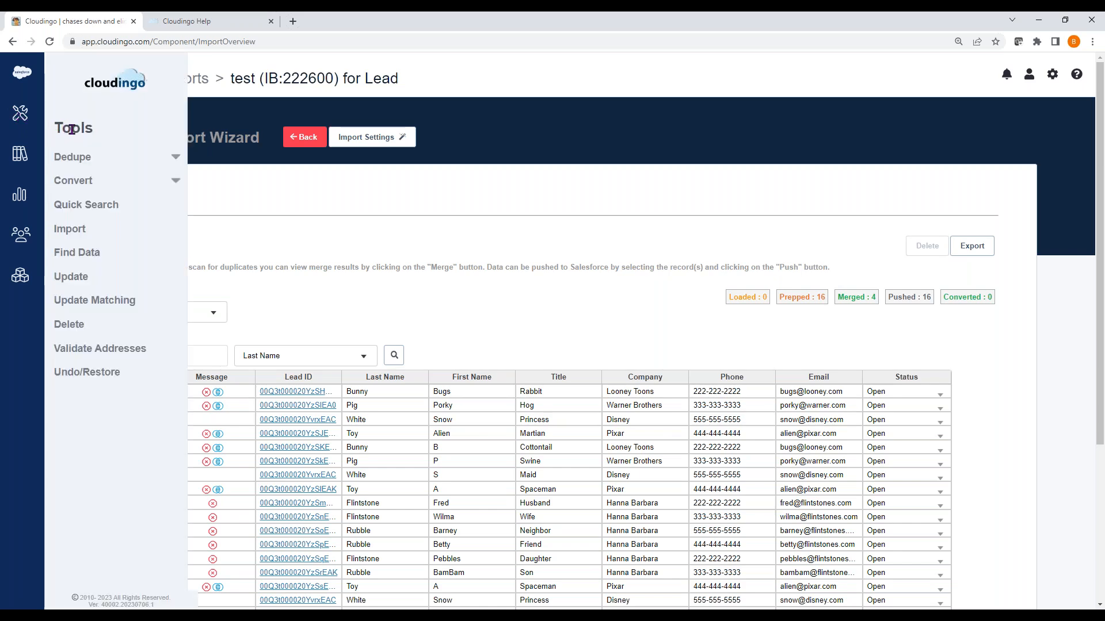
left_click(305, 137)
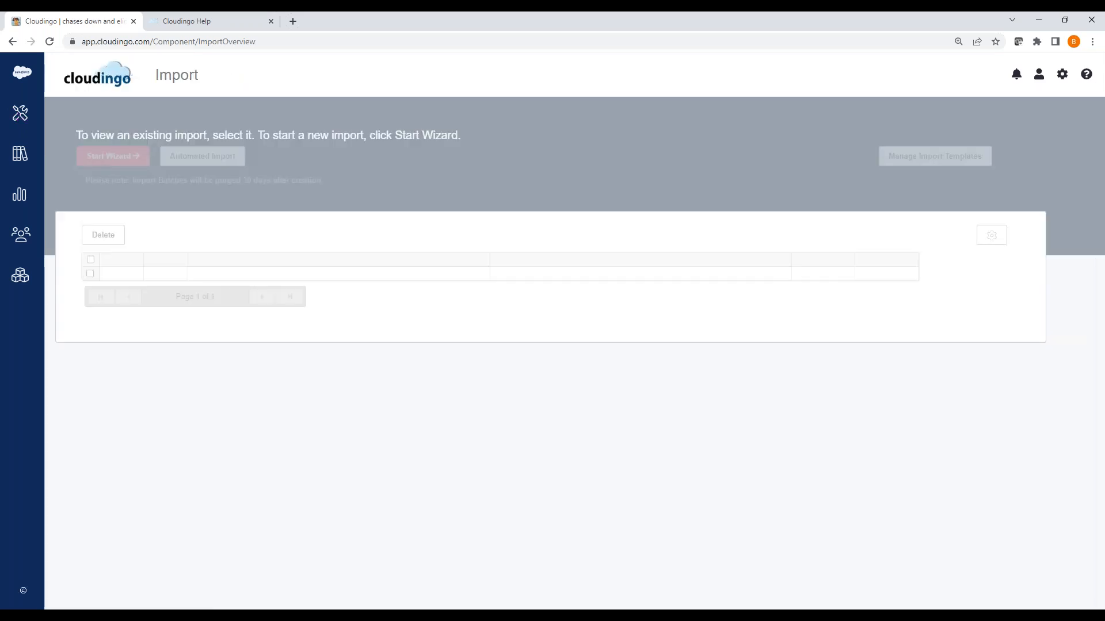
left_click(211, 160)
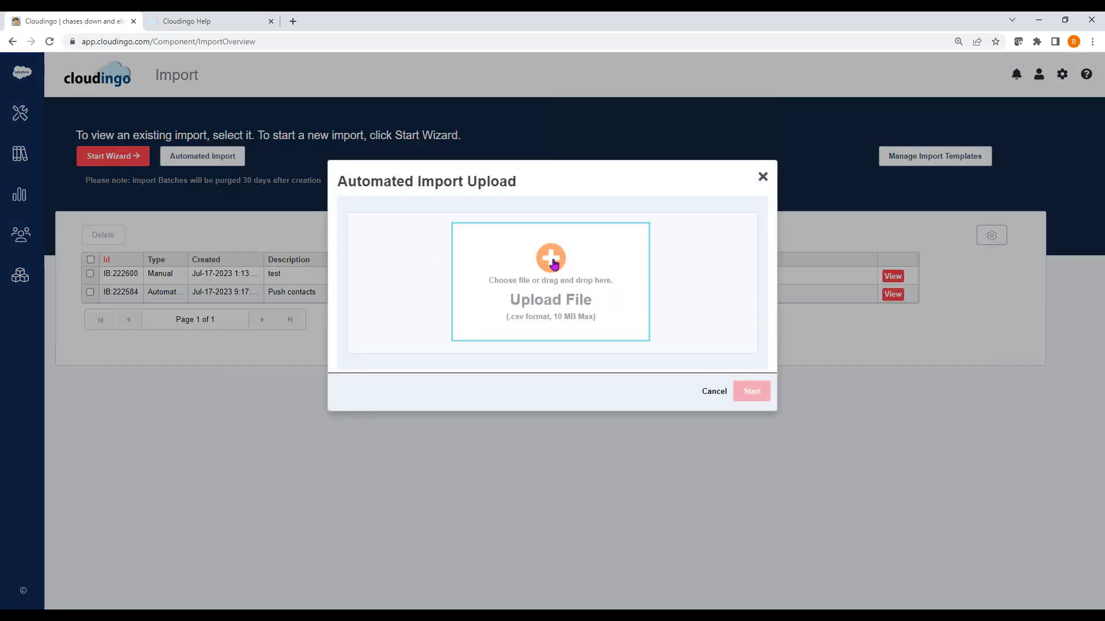
left_click(554, 265)
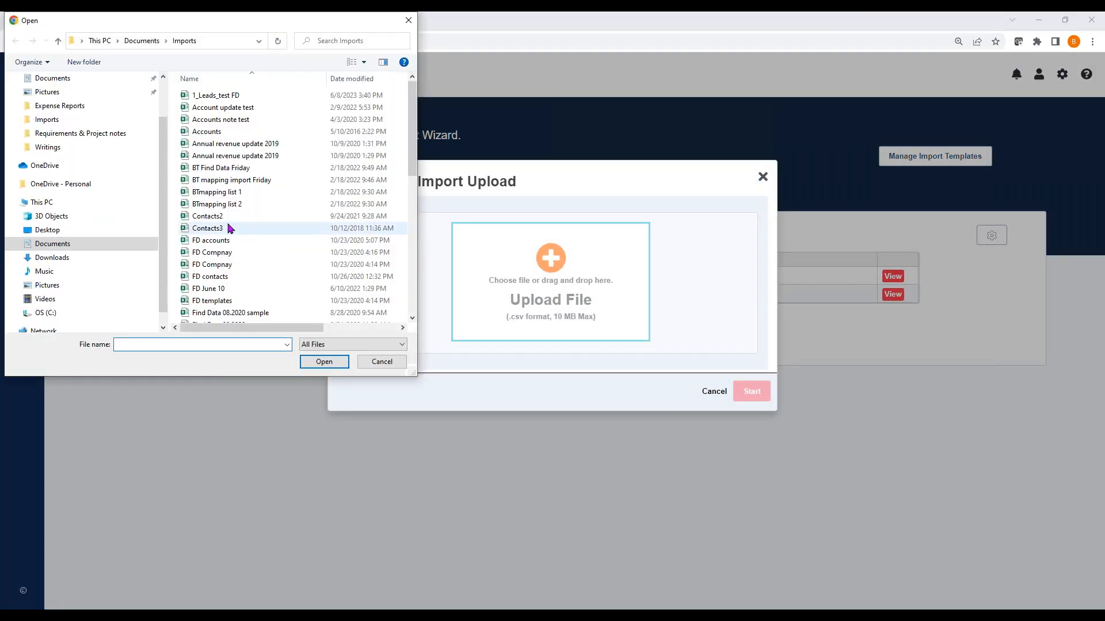
left_click(210, 218)
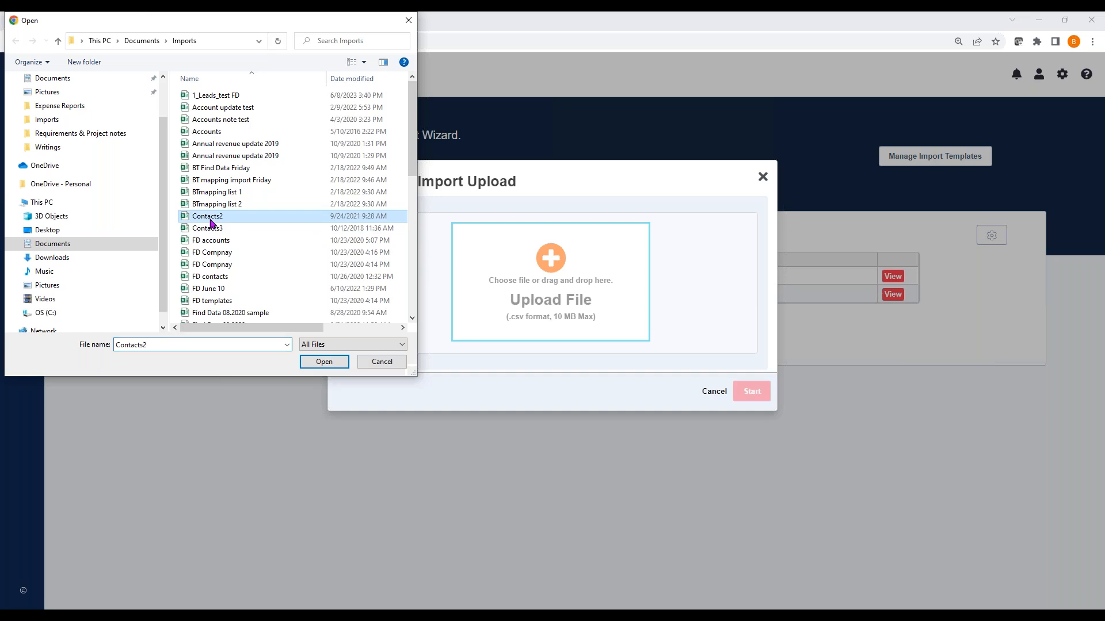
left_click(323, 362)
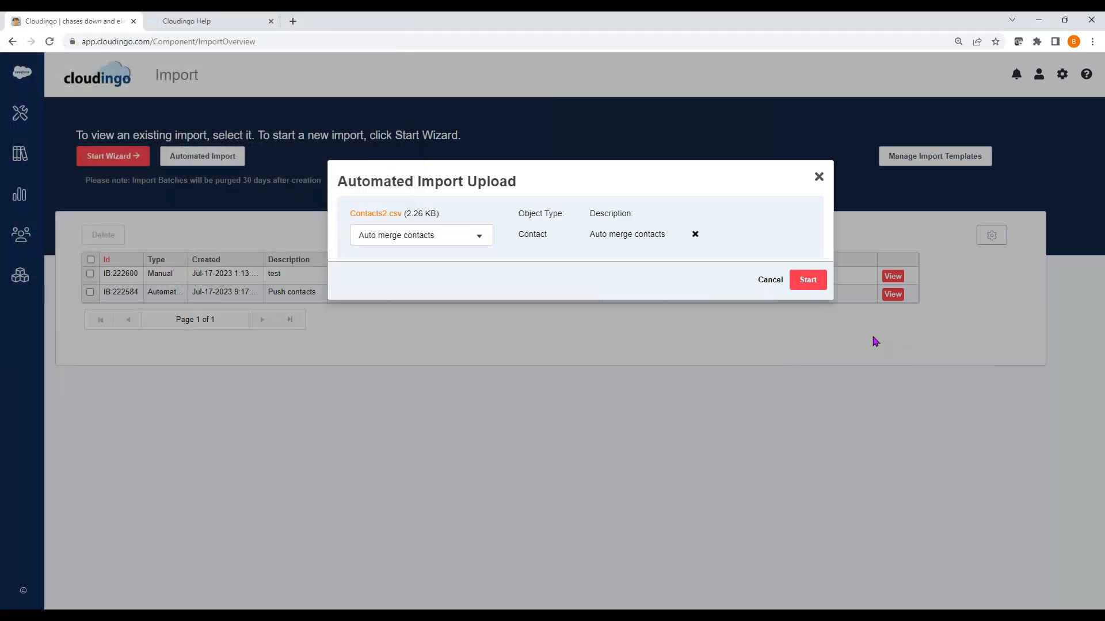
Use the Auto merge contacts template for the uploaded file and start the automated import
left_click(487, 244)
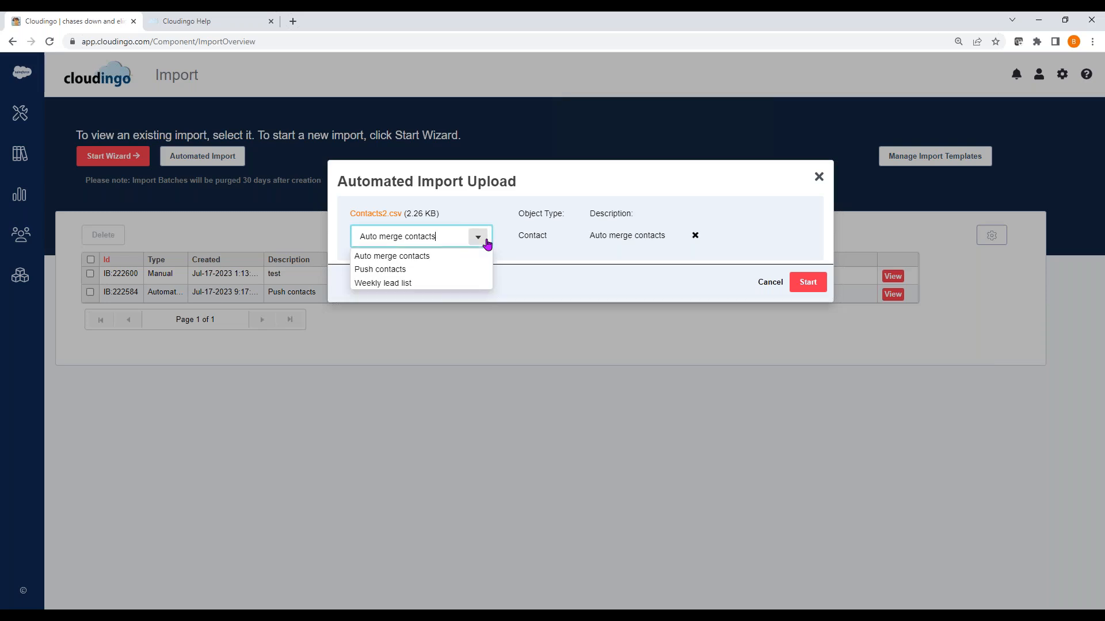
left_click(401, 264)
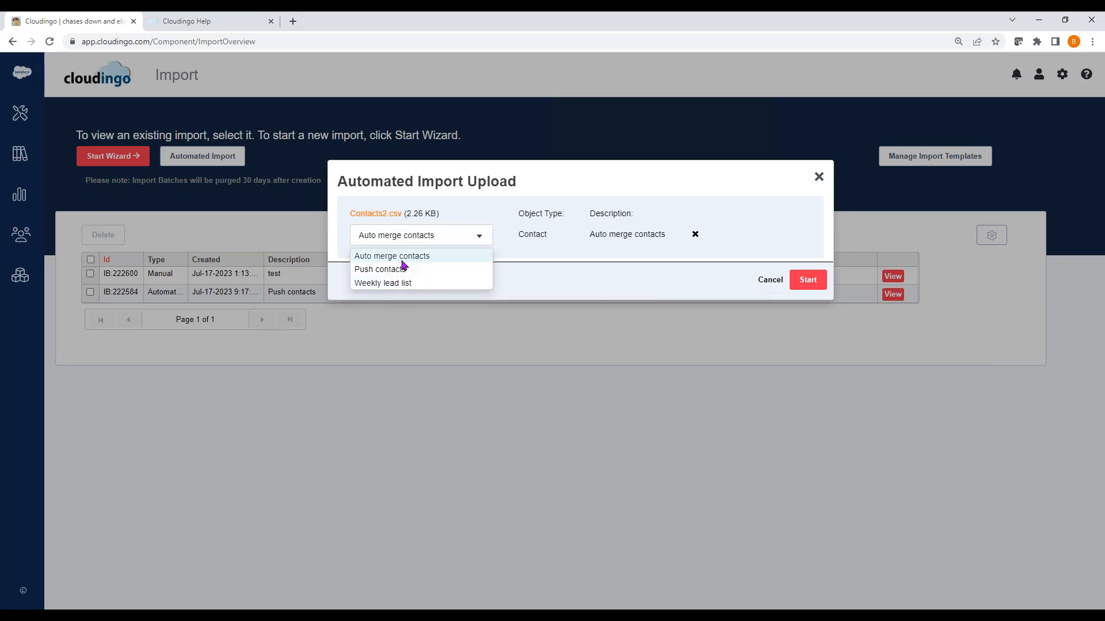
left_click(800, 286)
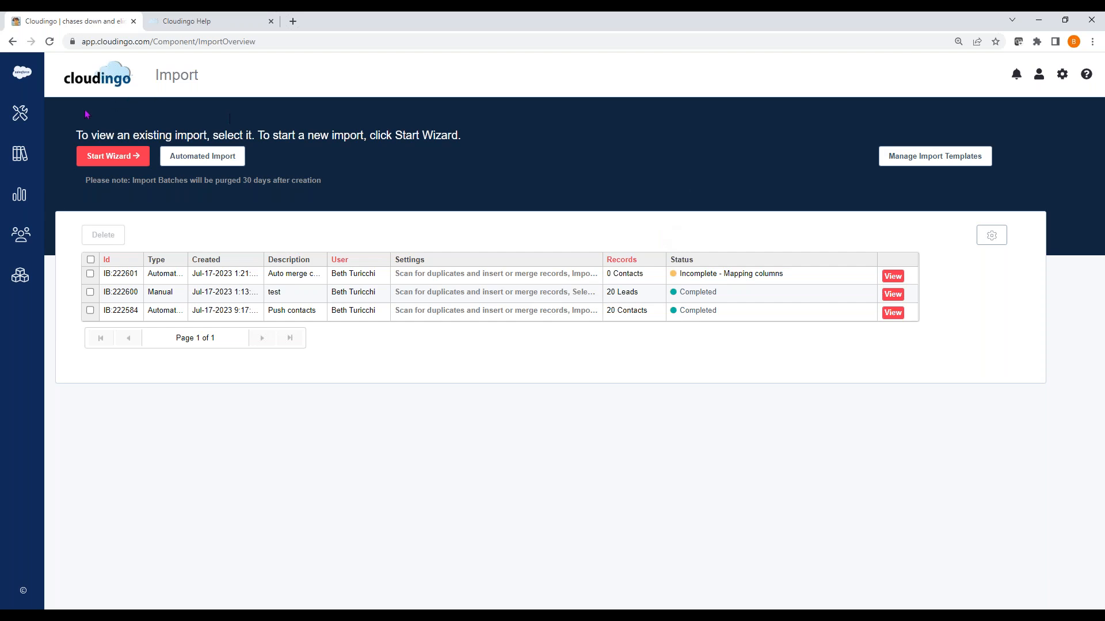
Open the Format phone + title case update job for editing and review its record criteria and fields to update
left_click(21, 117)
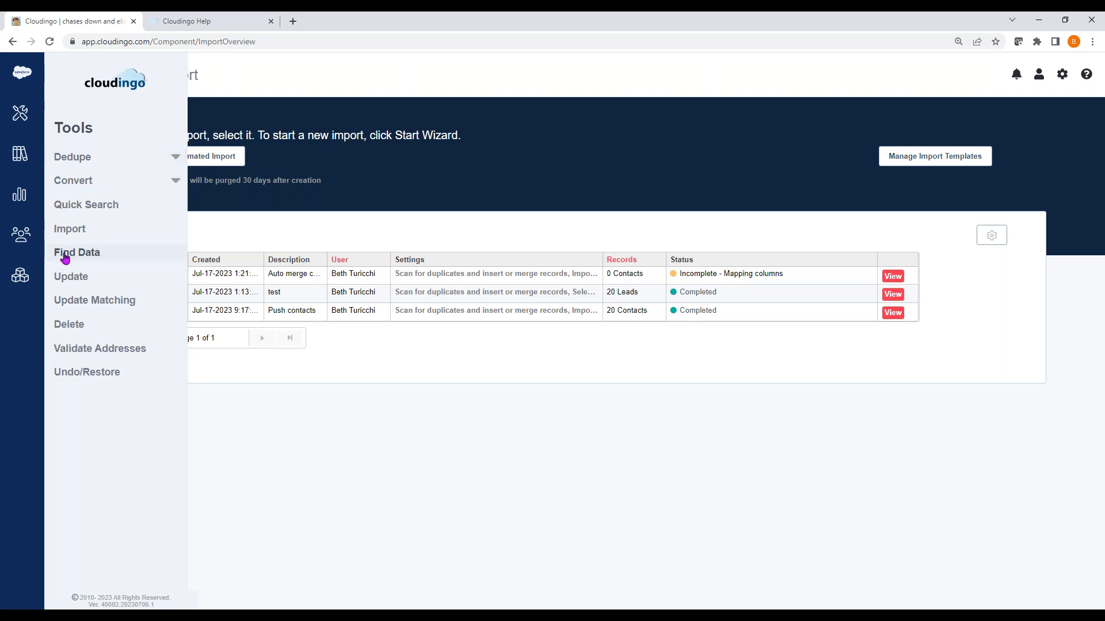
left_click(65, 278)
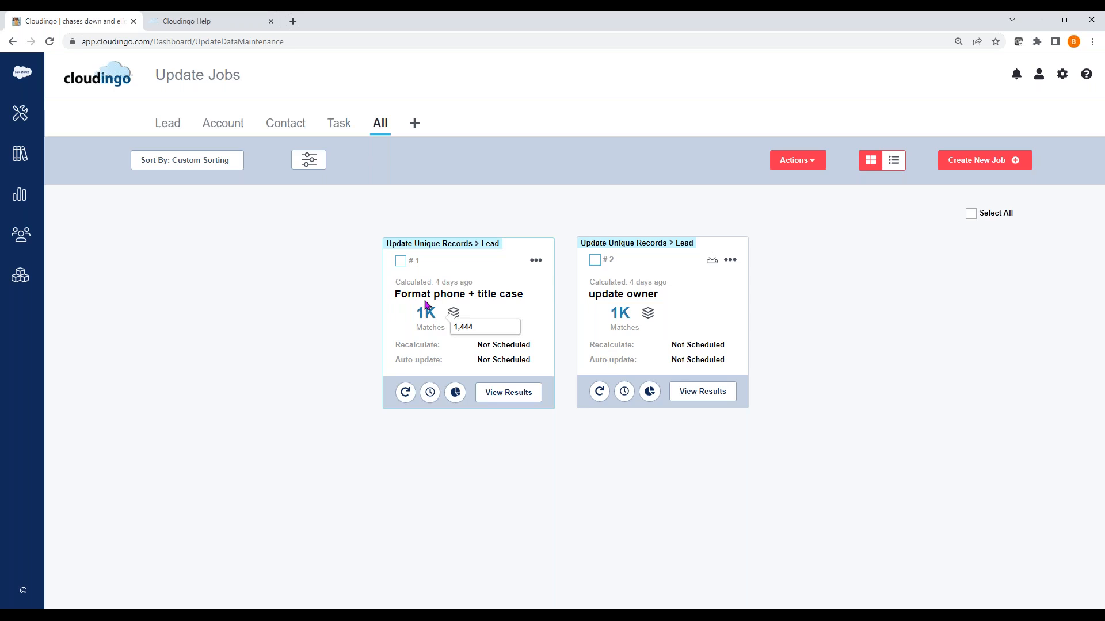
left_click(536, 262)
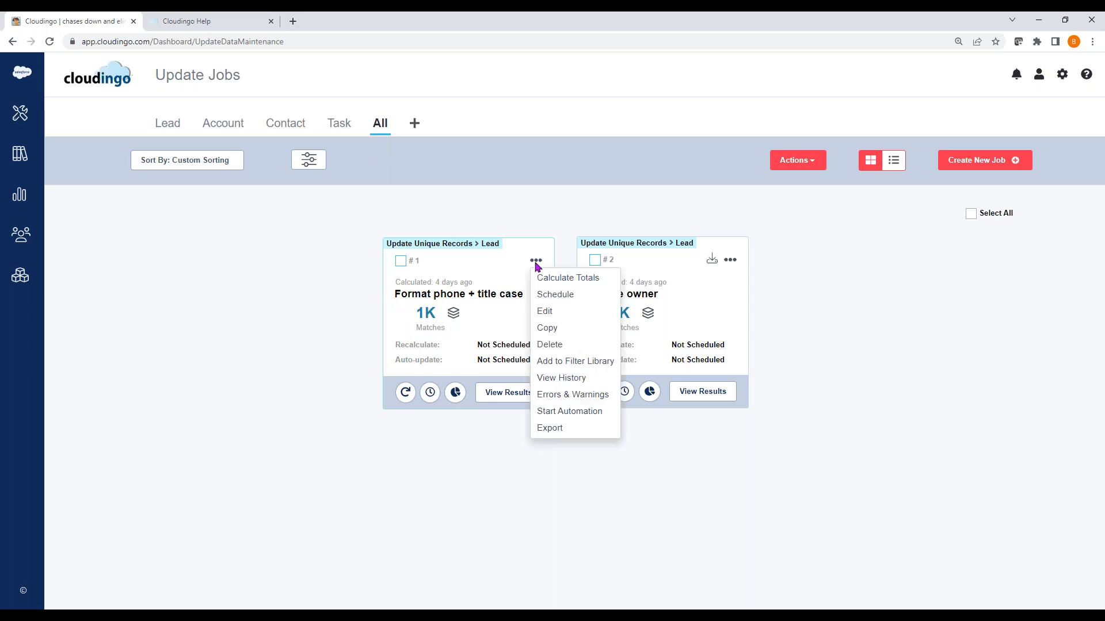
left_click(540, 311)
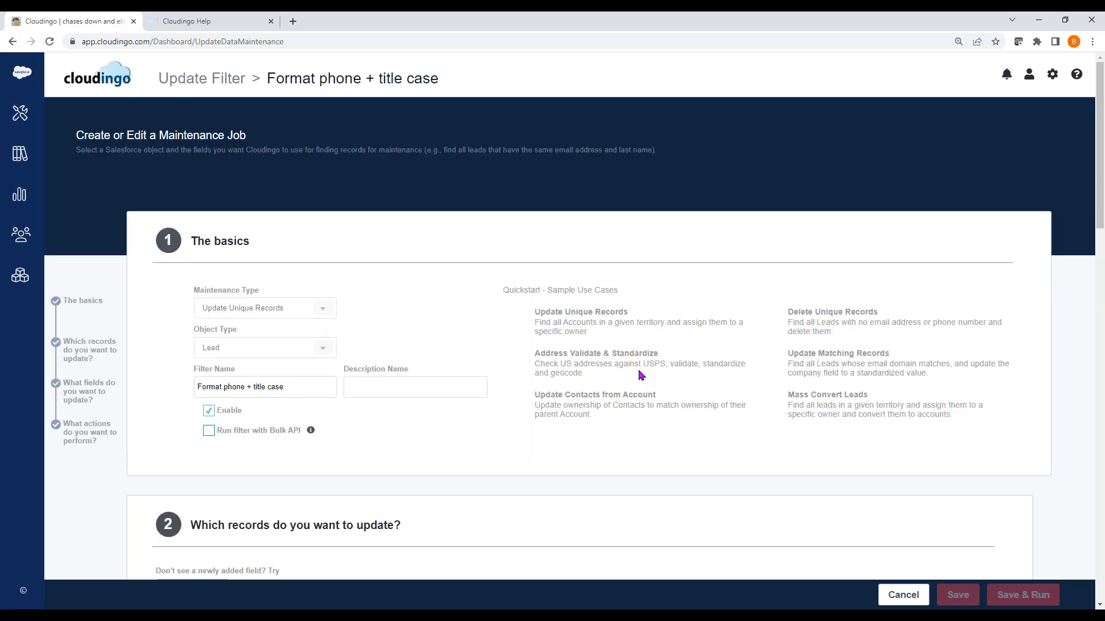
scroll(640, 375, "down", 3)
scroll(640, 375, "down", 4)
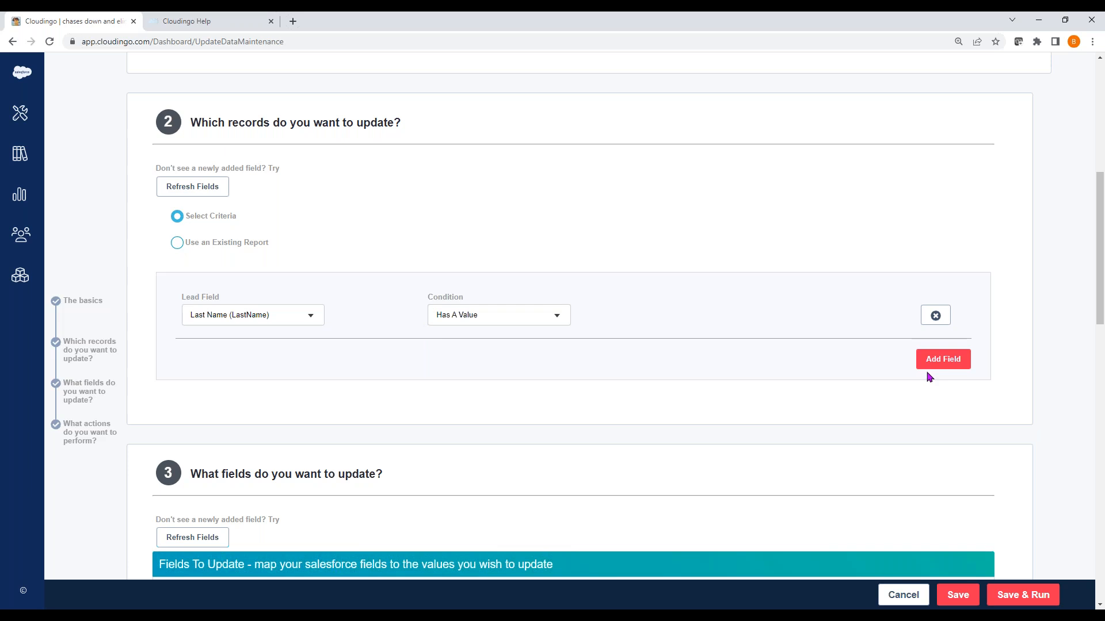
scroll(915, 451, "down", 7)
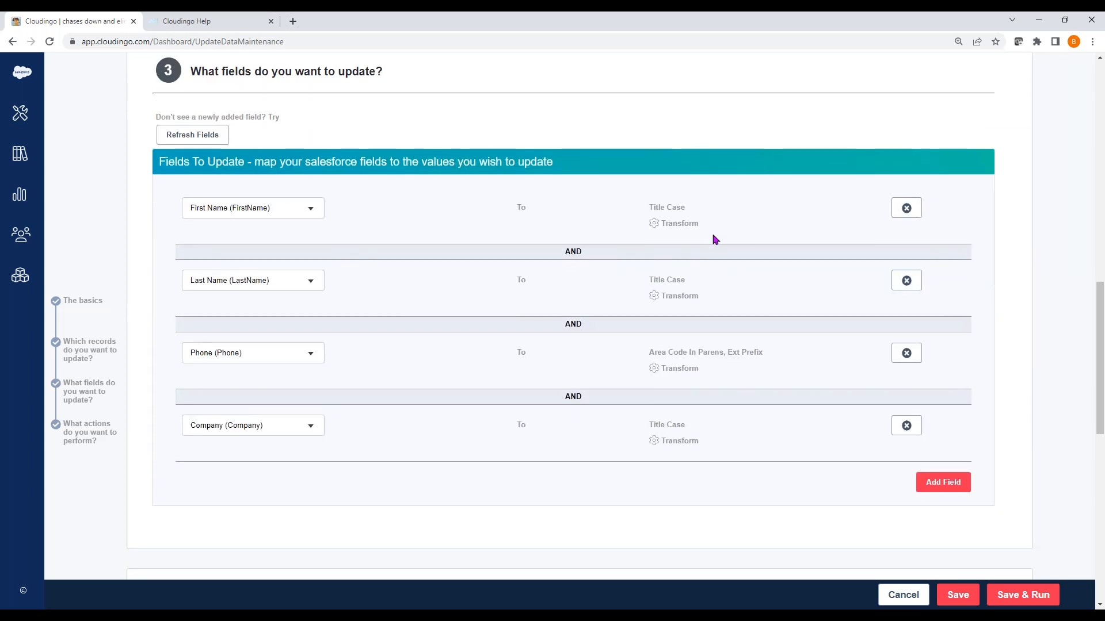
Try the redundant, leading and trailing whitespace trims in the First Name transform, review the other formats, and close without applying
left_click(654, 224)
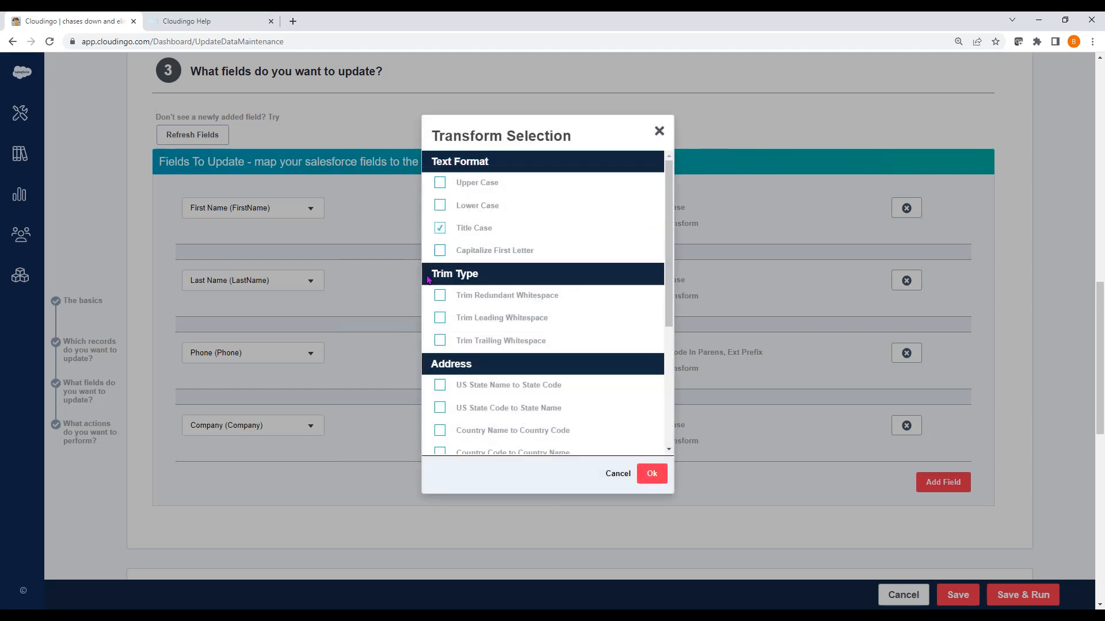
left_click(440, 296)
left_click(439, 318)
left_click(440, 340)
left_click_drag(667, 268, 664, 330)
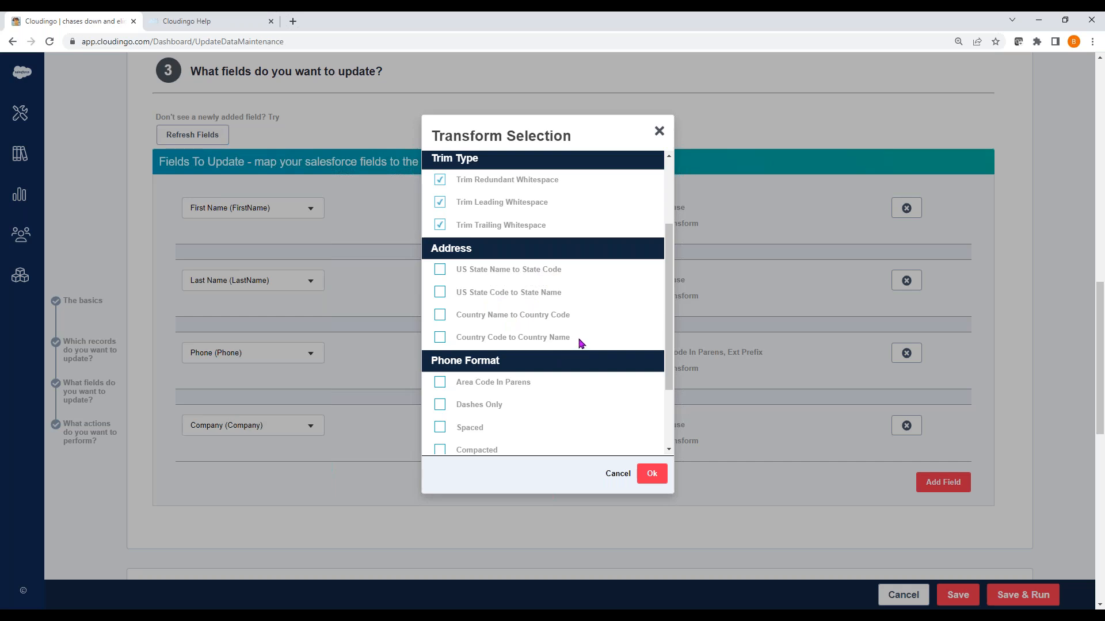
scroll(667, 341, "down", 1)
scroll(666, 344, "down", 1)
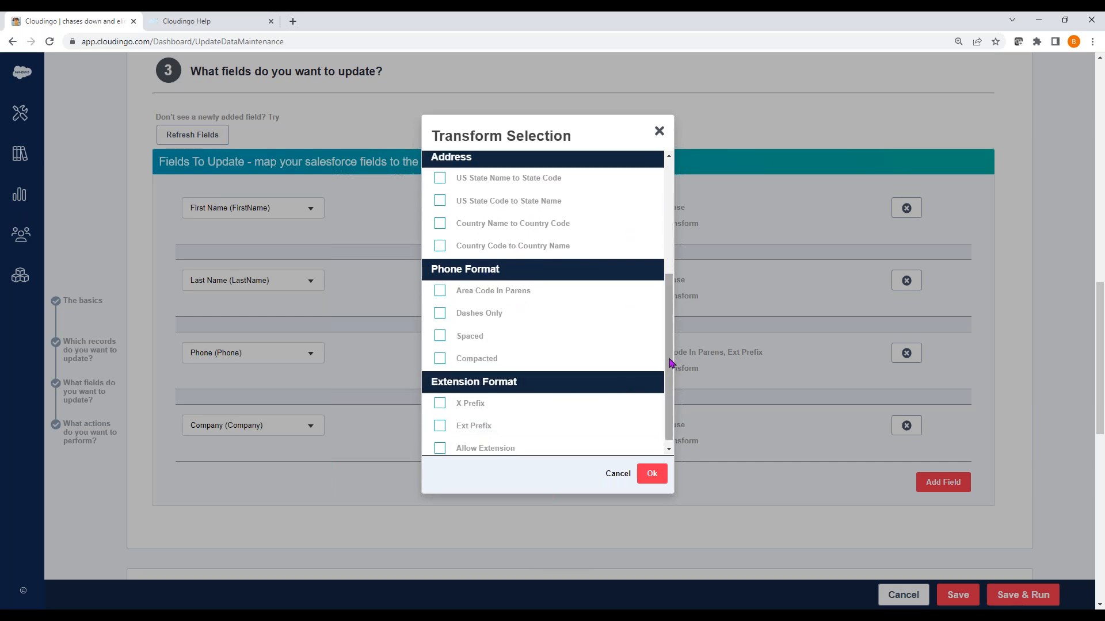
scroll(670, 359, "down", 1)
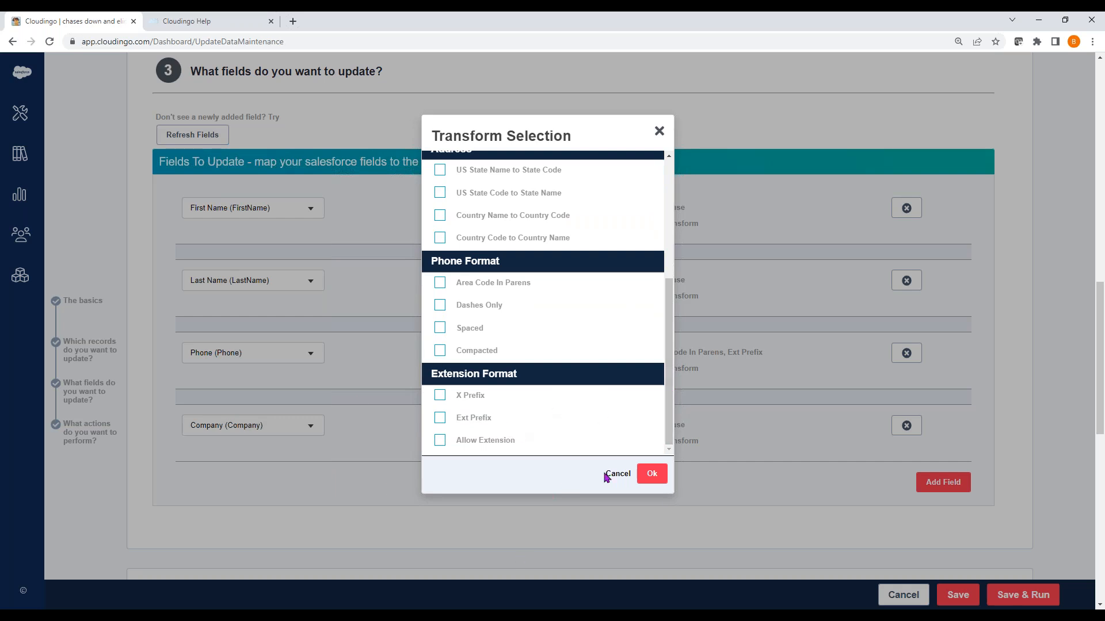
left_click(659, 132)
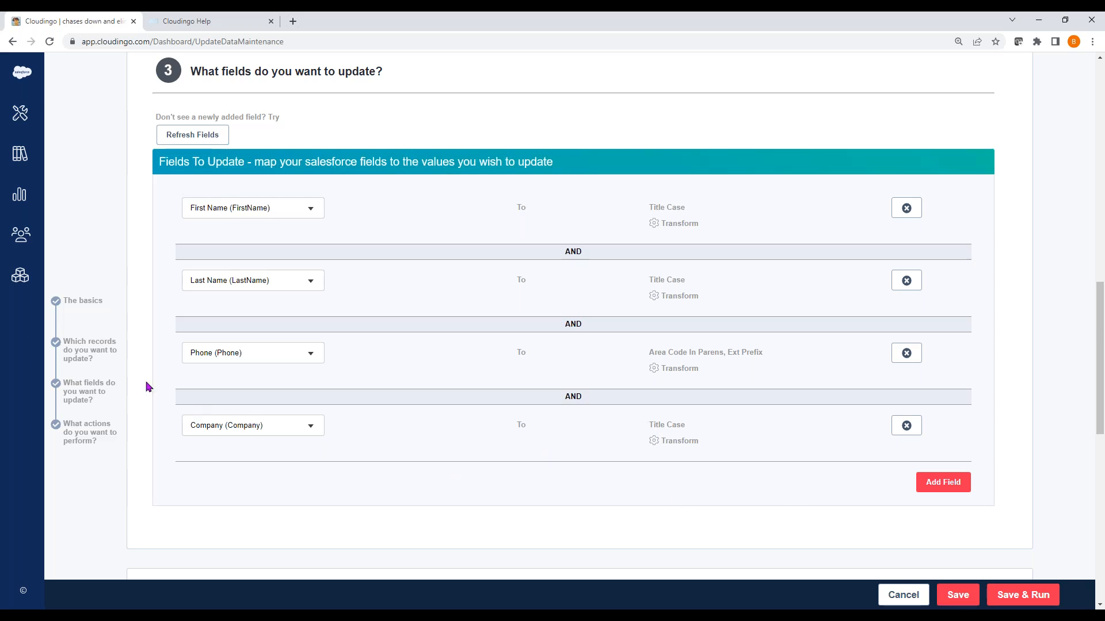
Save the Format phone + title case job and return to the update jobs
scroll(78, 258, "up", 1)
scroll(79, 257, "up", 3)
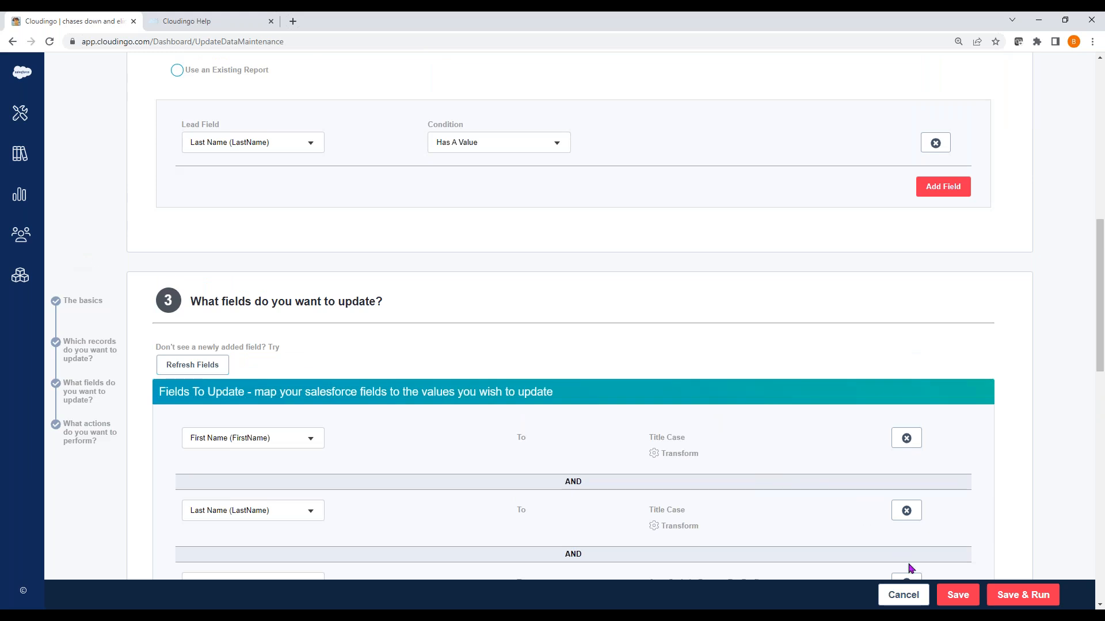
left_click(958, 597)
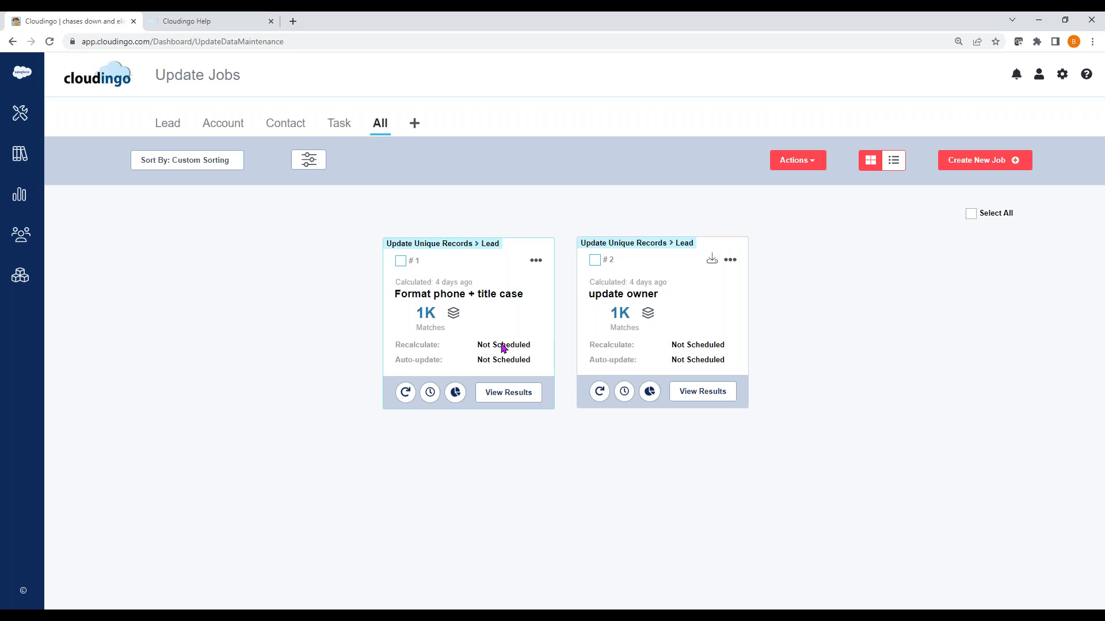
View the update owner job's results, compare the second lead's current and update values, and leave the job
mouse_move(423, 319)
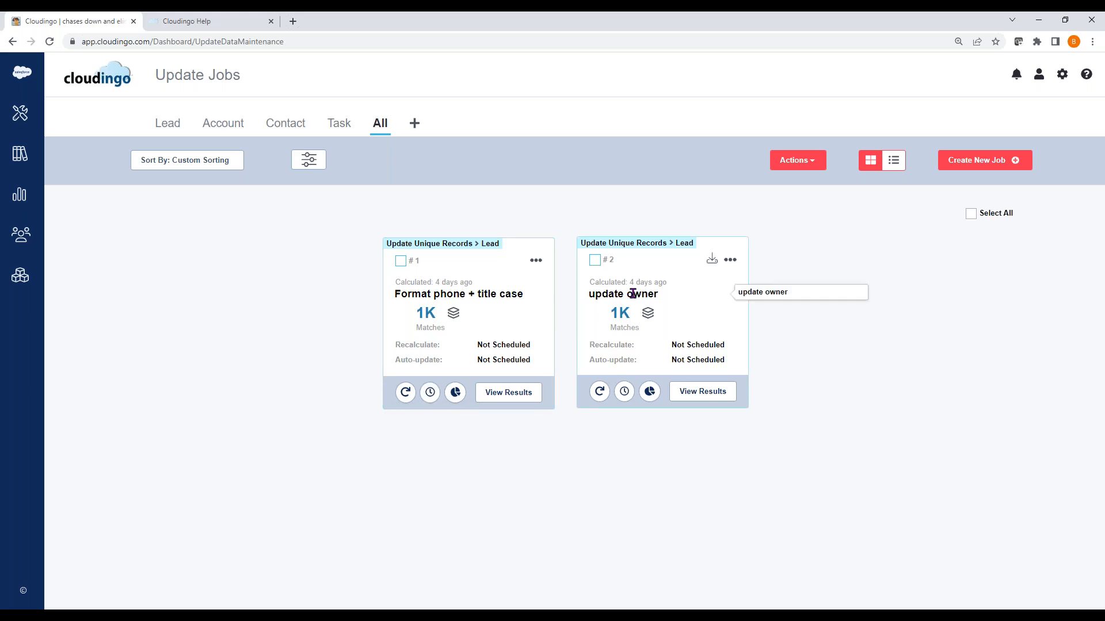
left_click(699, 392)
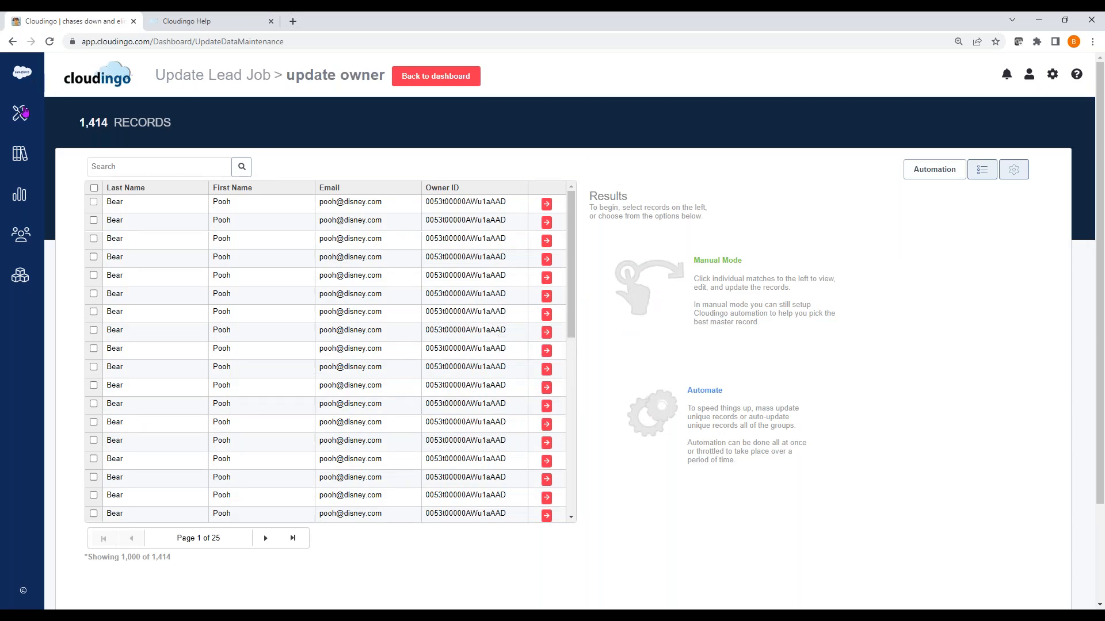
left_click(546, 223)
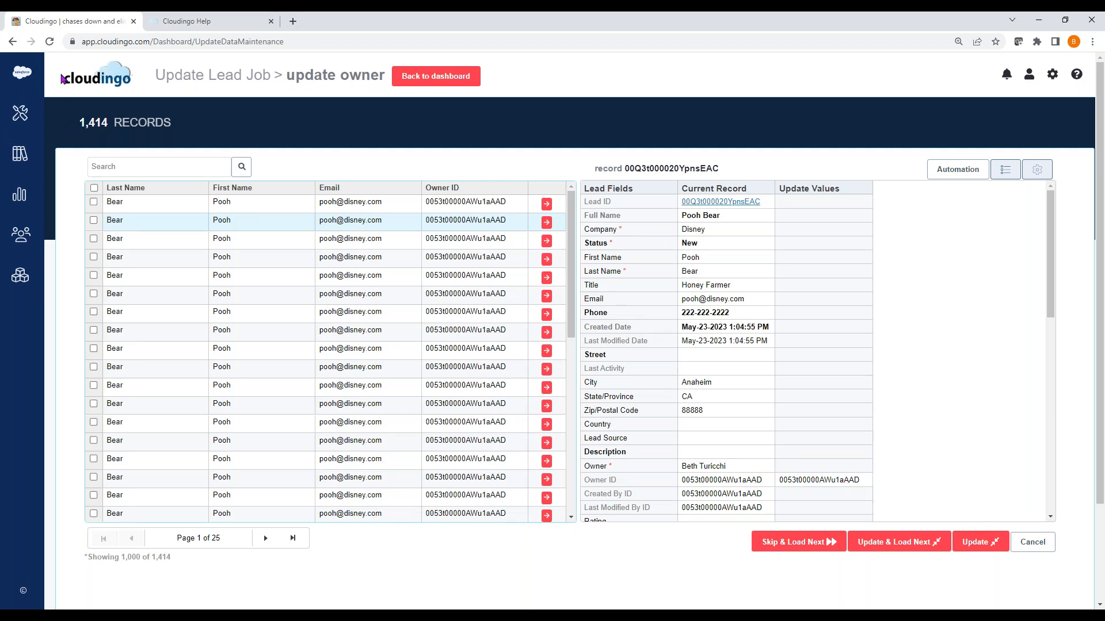
left_click(213, 76)
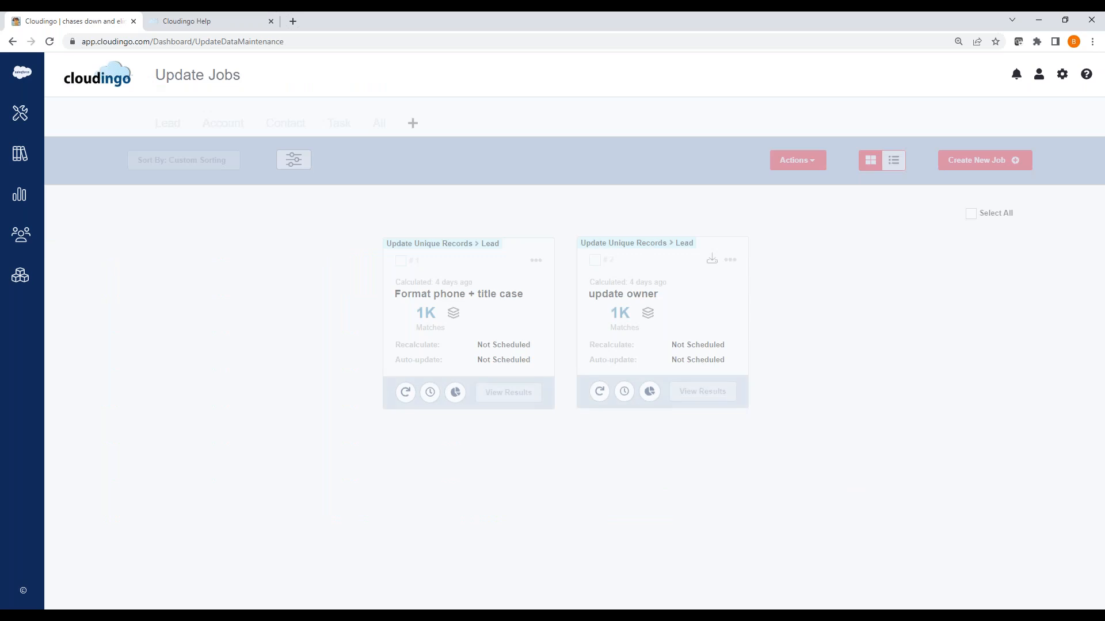
left_click(13, 42)
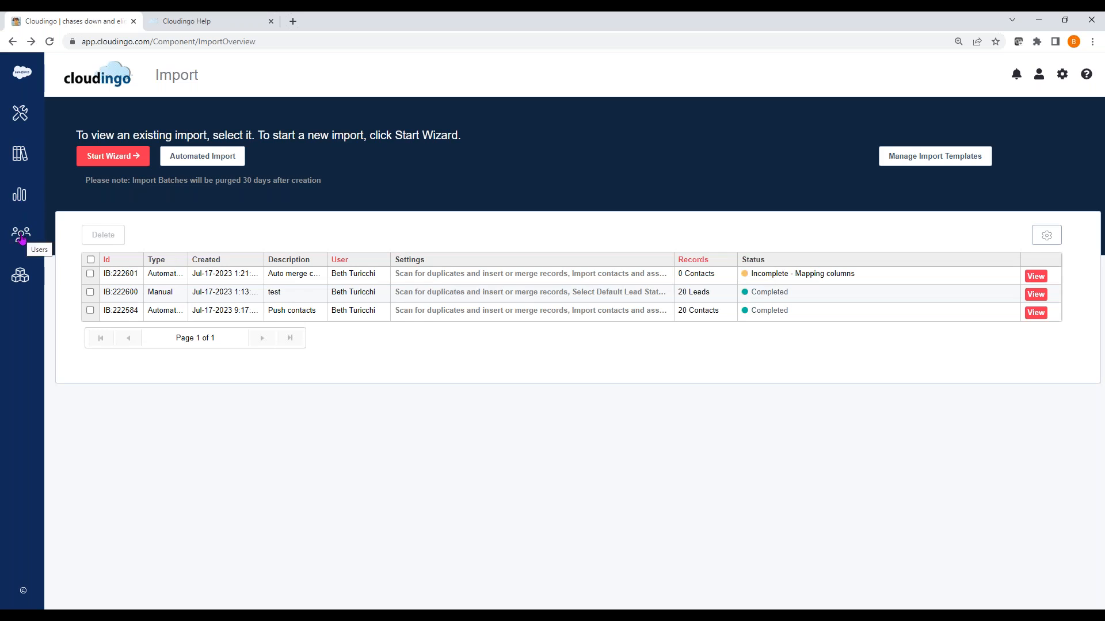
Open the Account Billing Address validation job's results, compare the Target record's current and standardized address values, and leave the job
left_click(19, 119)
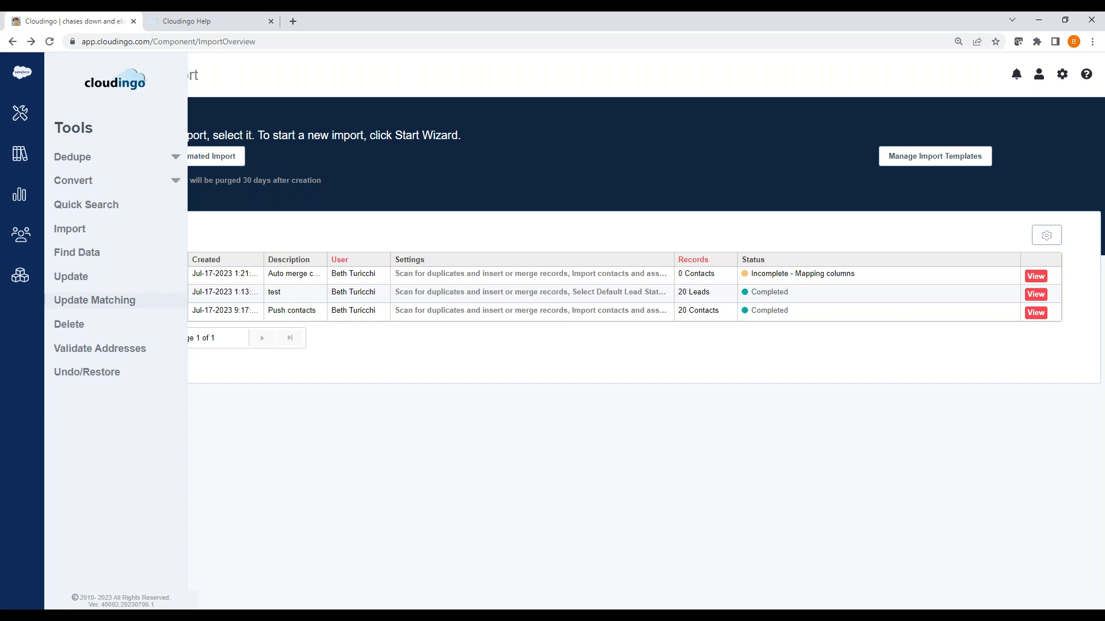
left_click(92, 350)
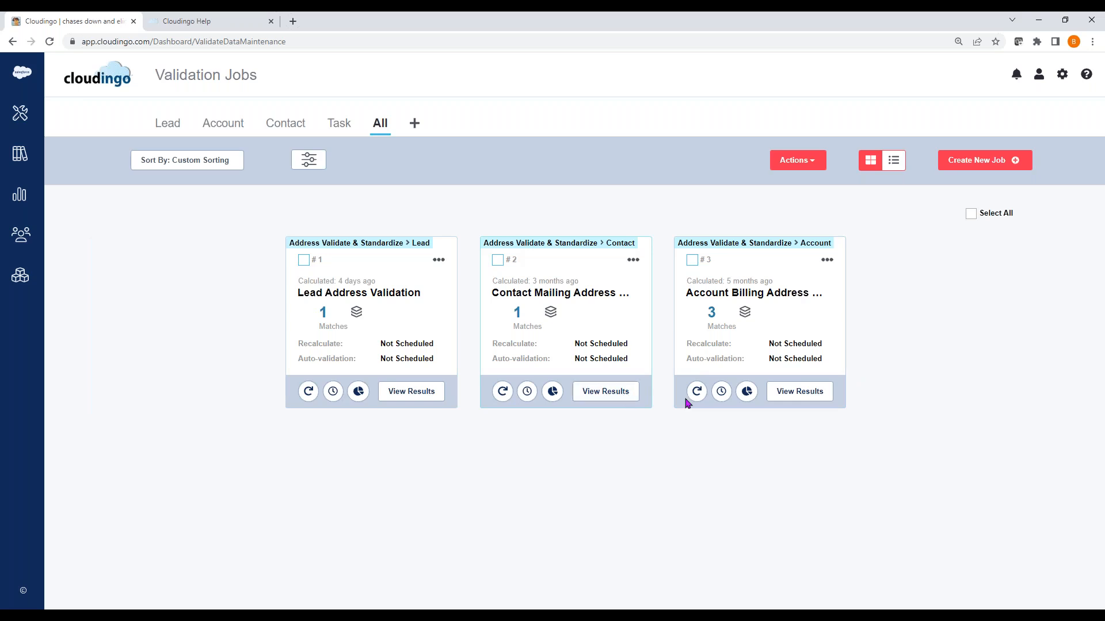
left_click(794, 394)
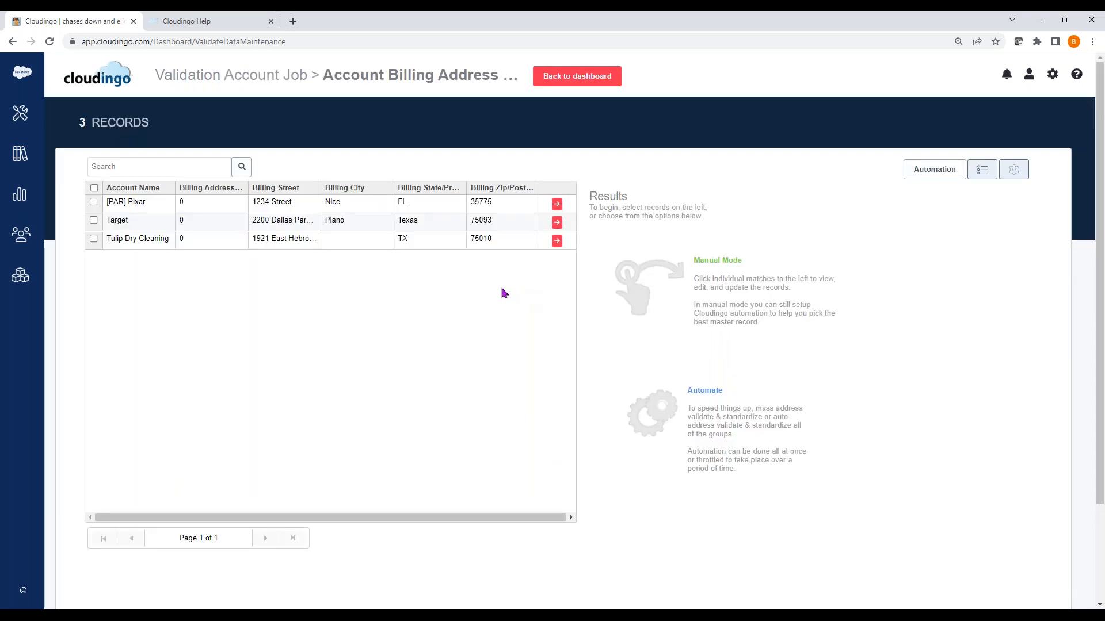
left_click(558, 222)
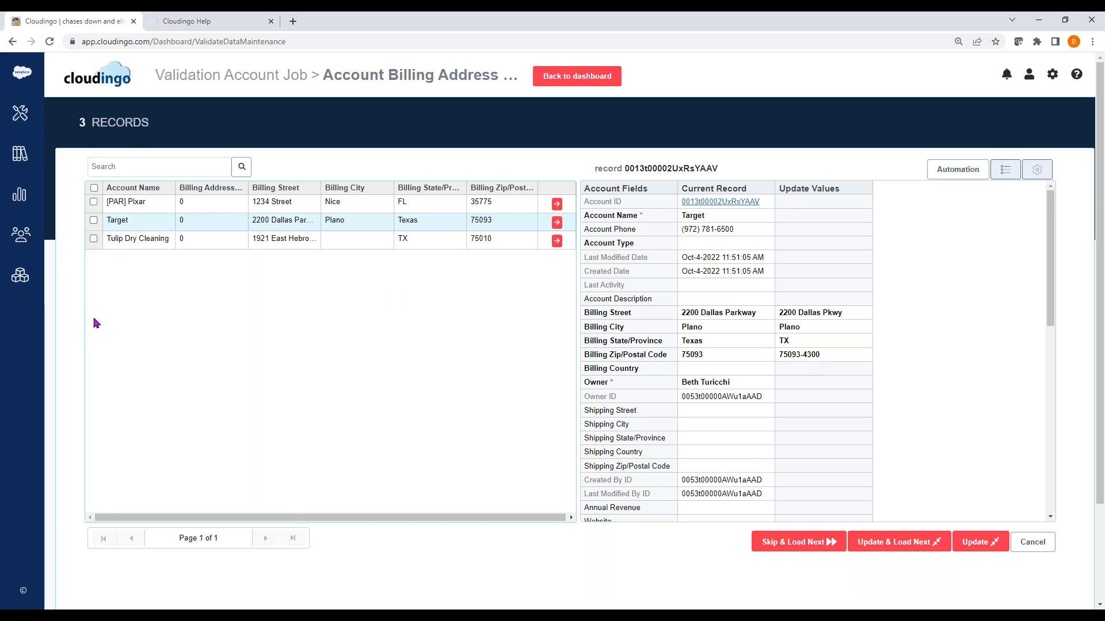
left_click(12, 42)
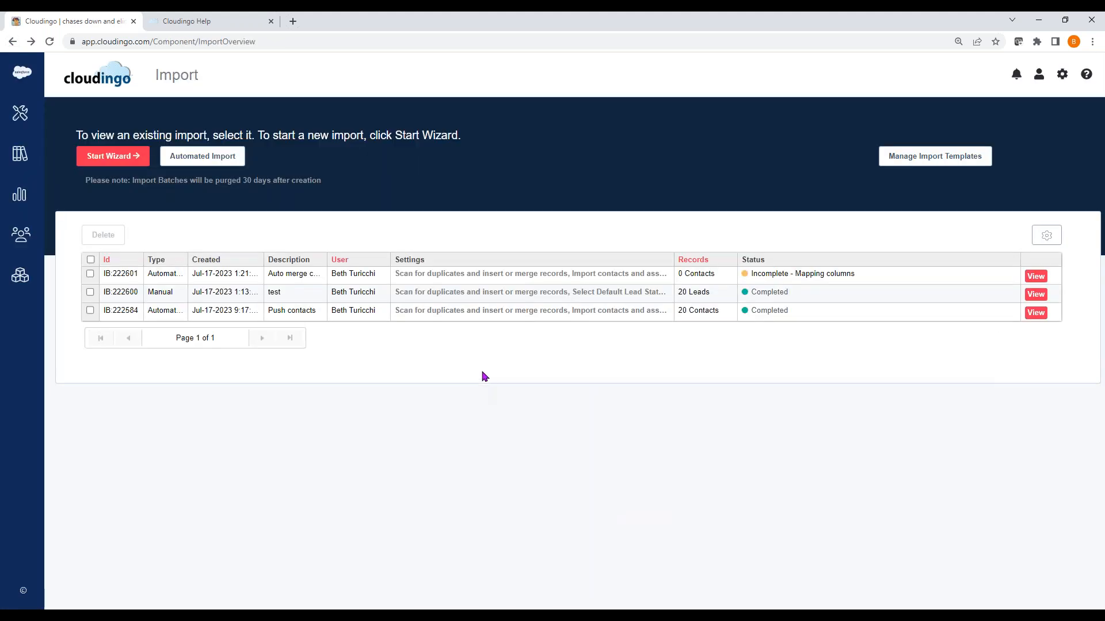
Go back to the Reports dashboard and look over the connected Salesforce account and the list of tools
left_click(12, 43)
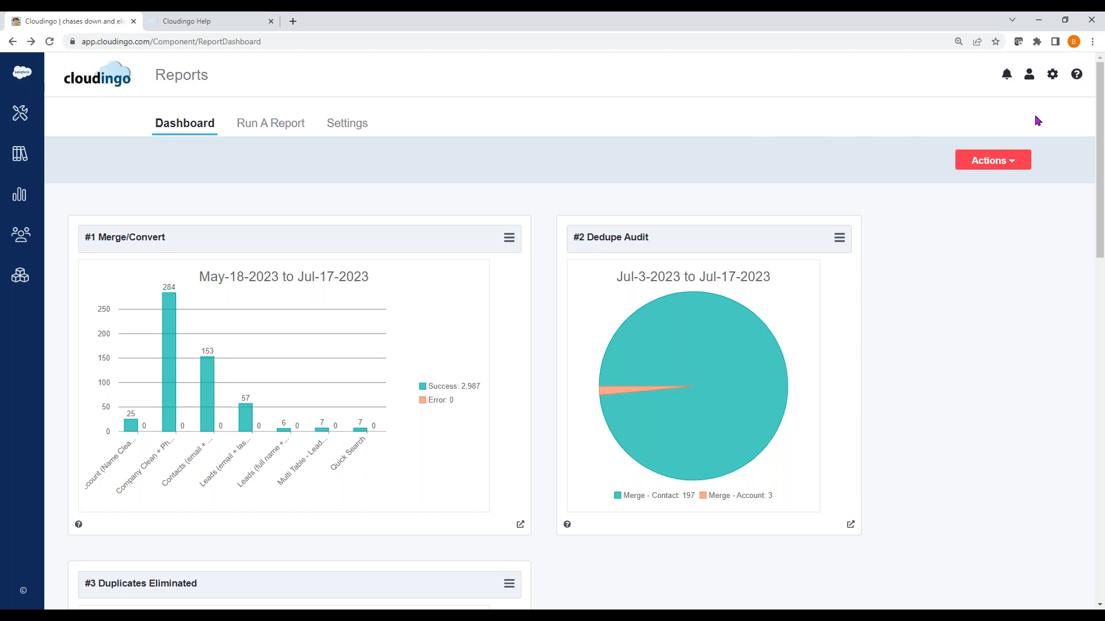
left_click(22, 72)
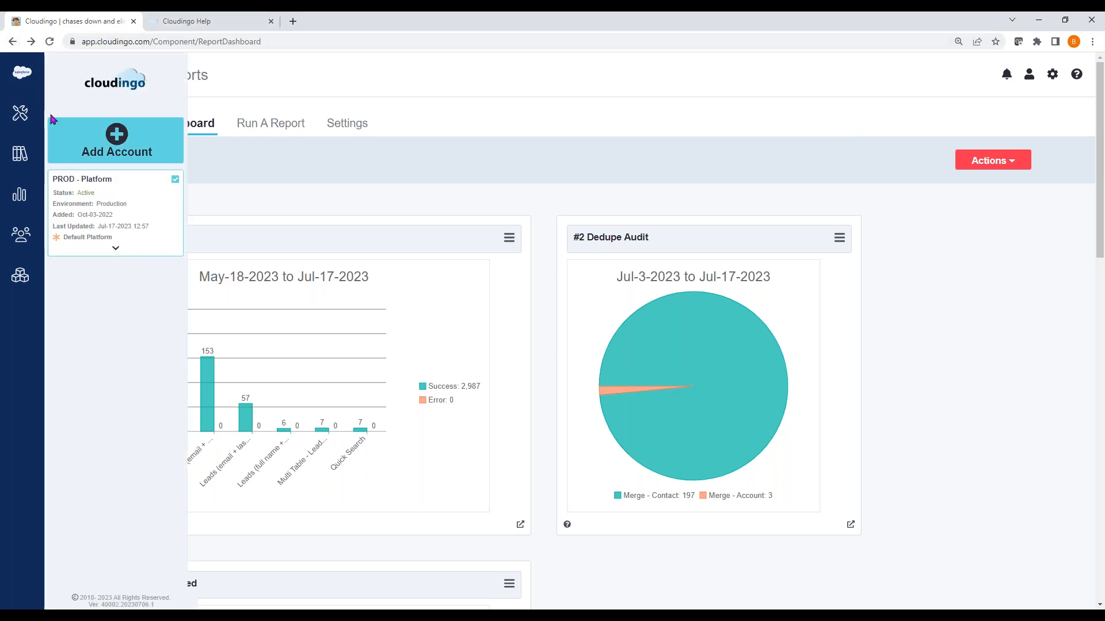
left_click(22, 72)
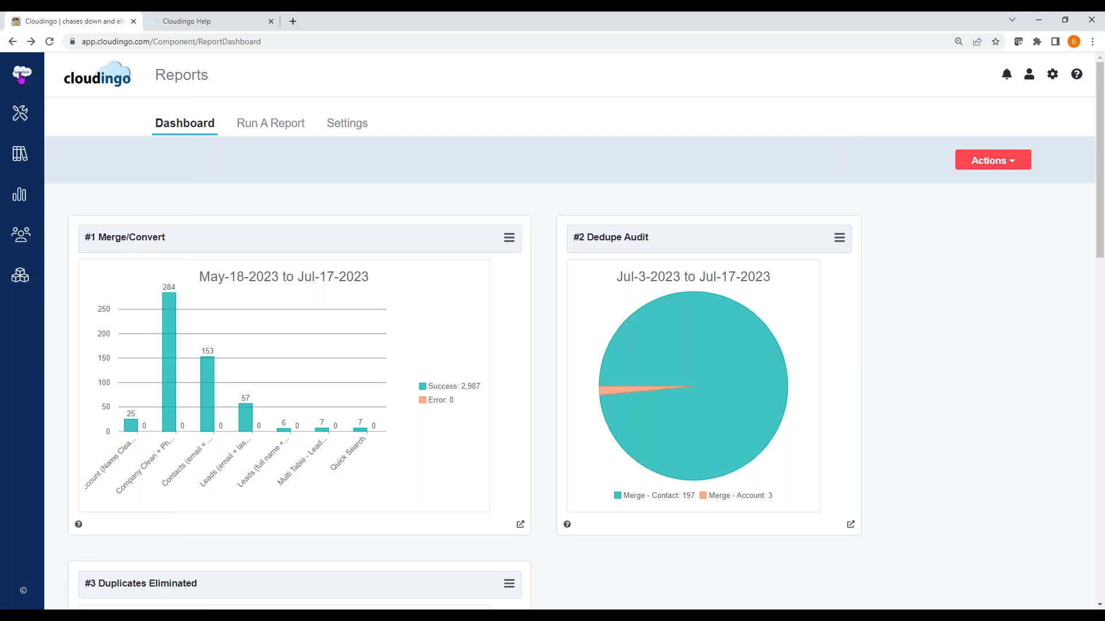
left_click(22, 77)
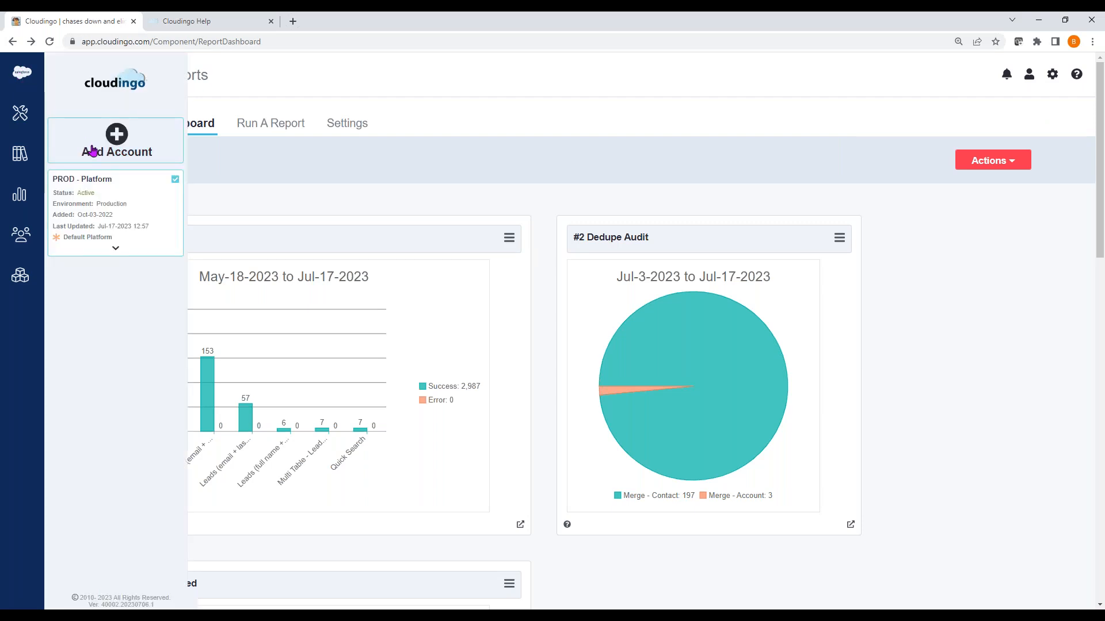
left_click(17, 116)
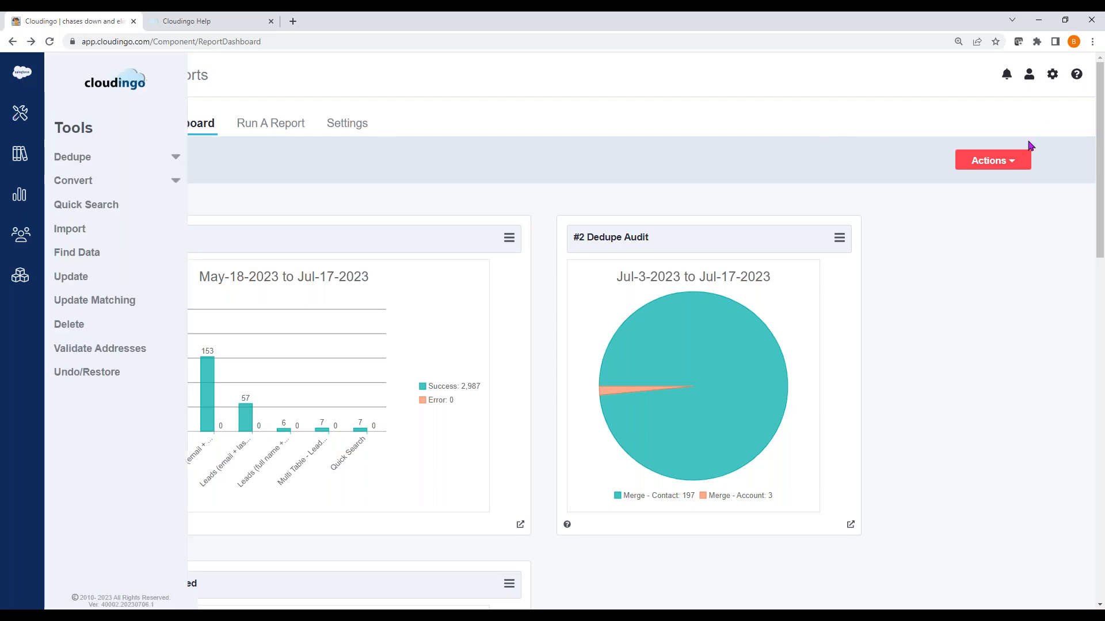
Review the available help and support options and bring up the Cloudingo Help Center
left_click(1076, 76)
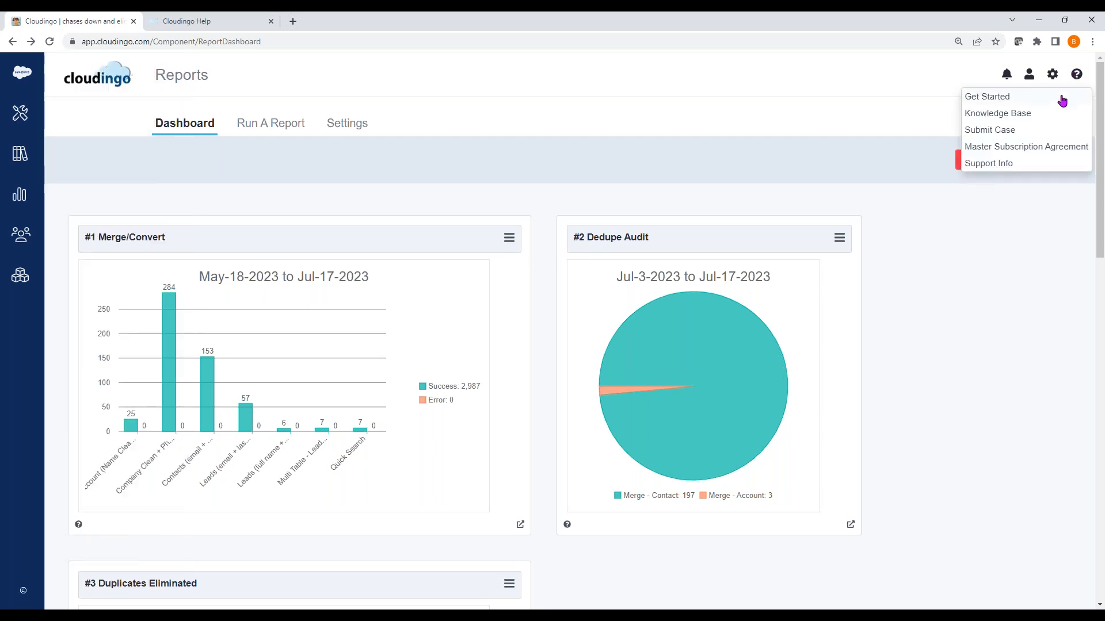
left_click(222, 20)
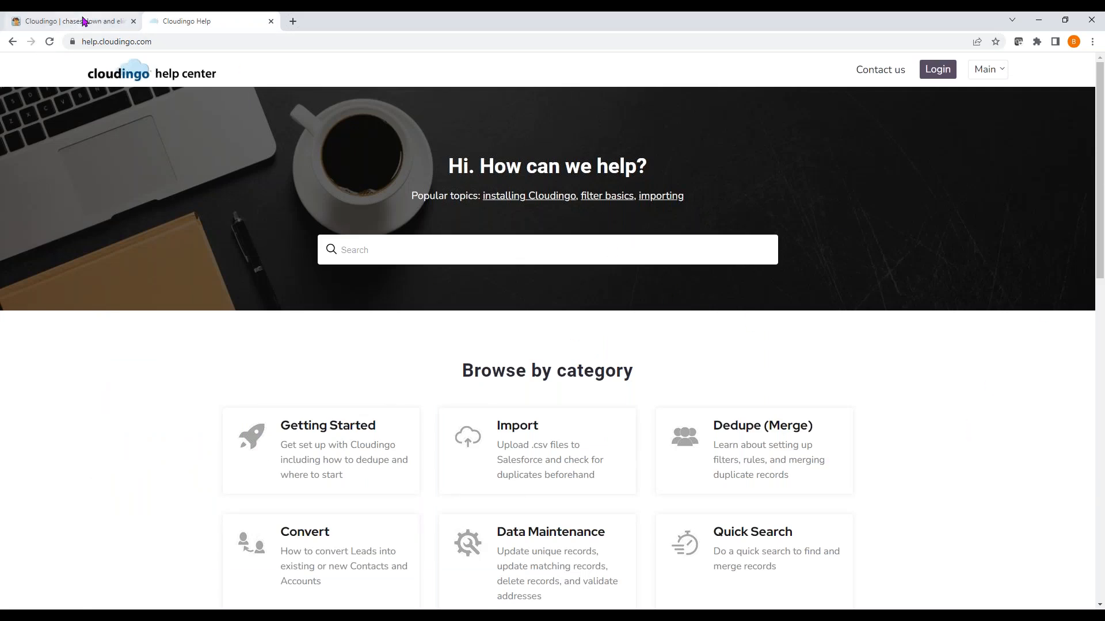
mouse_move(84, 22)
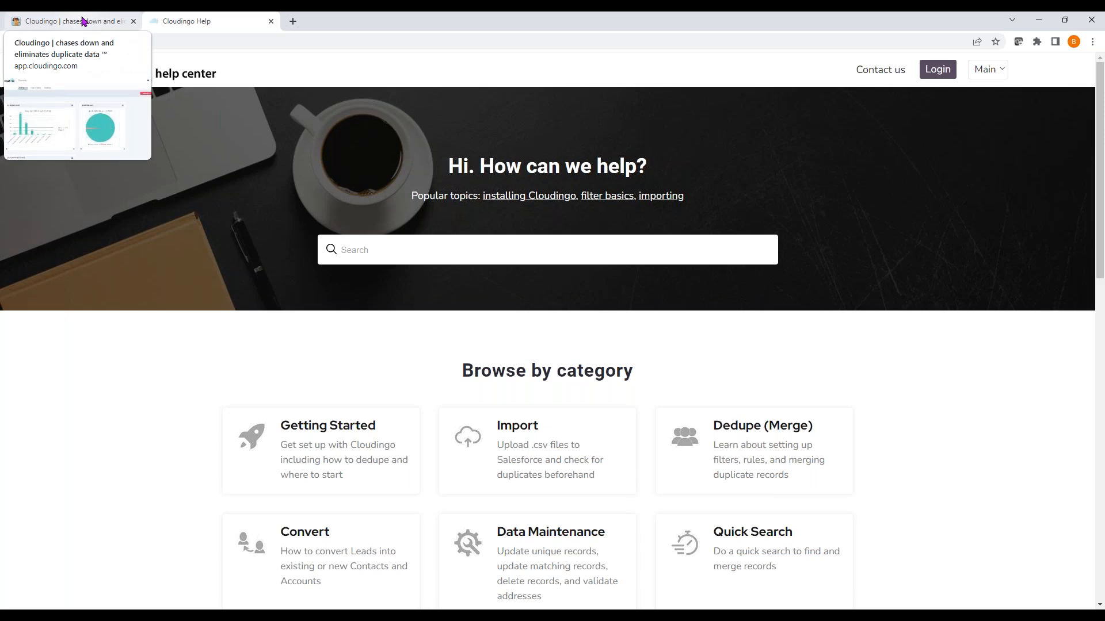
left_click(84, 22)
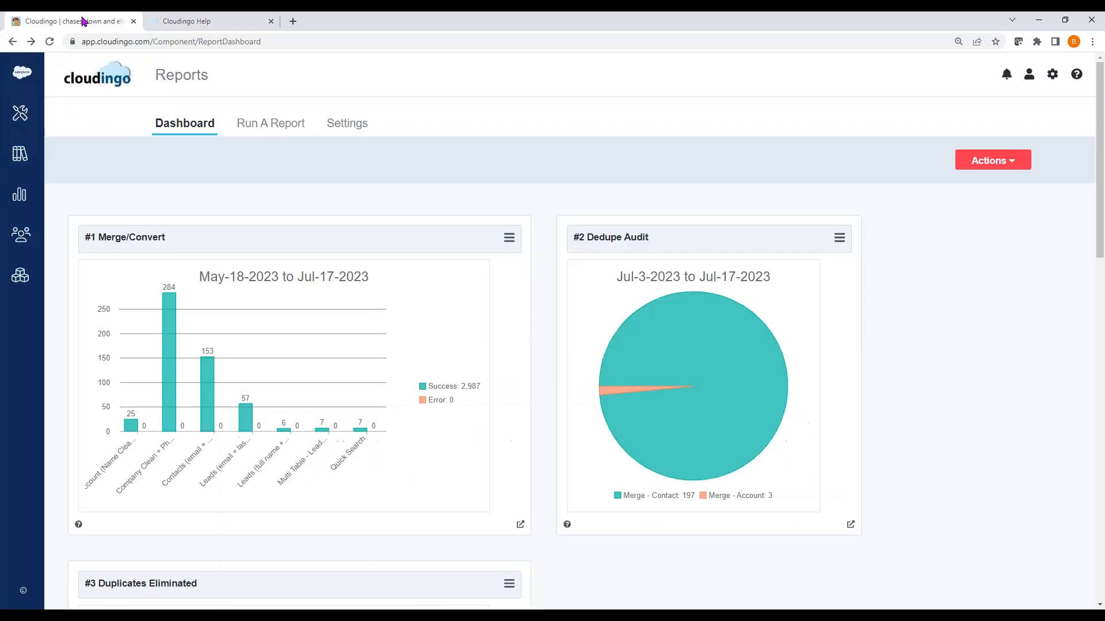
left_click(1076, 76)
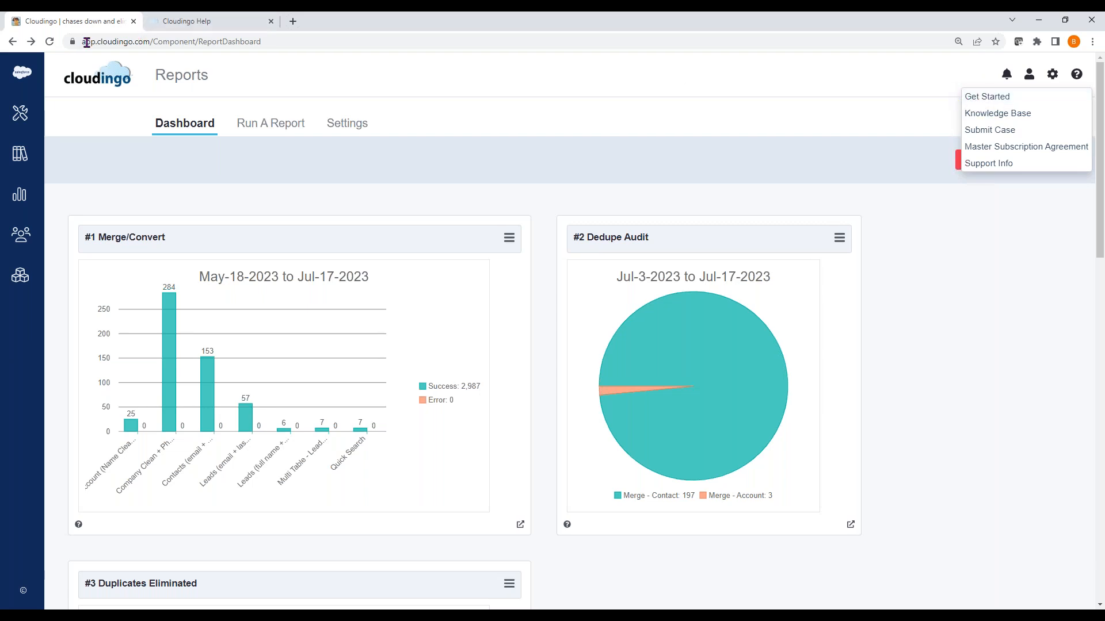
left_click(193, 24)
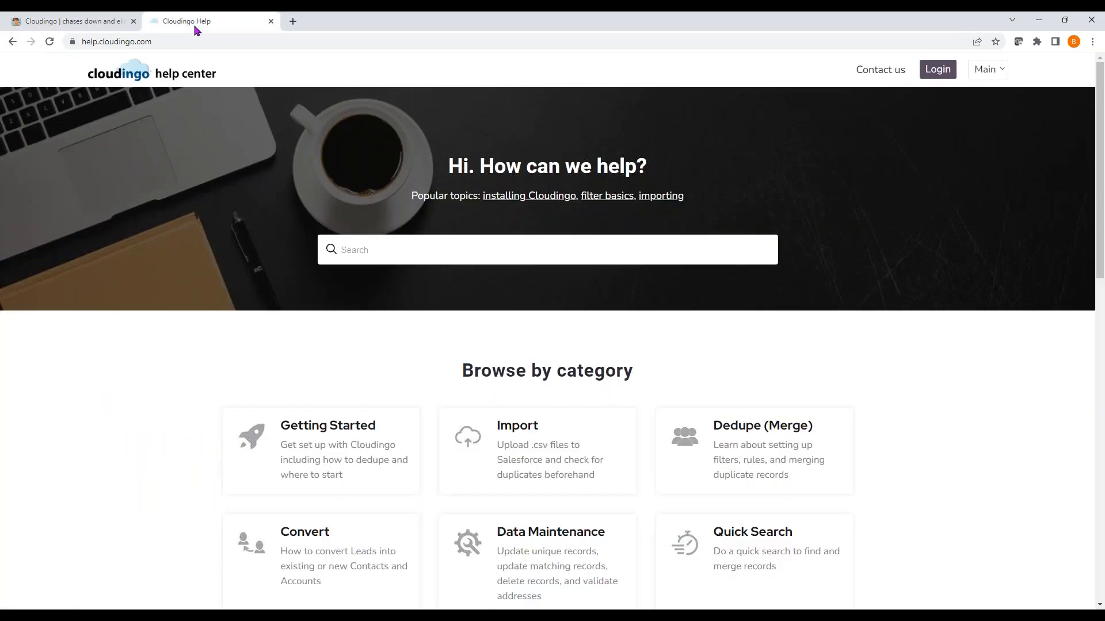